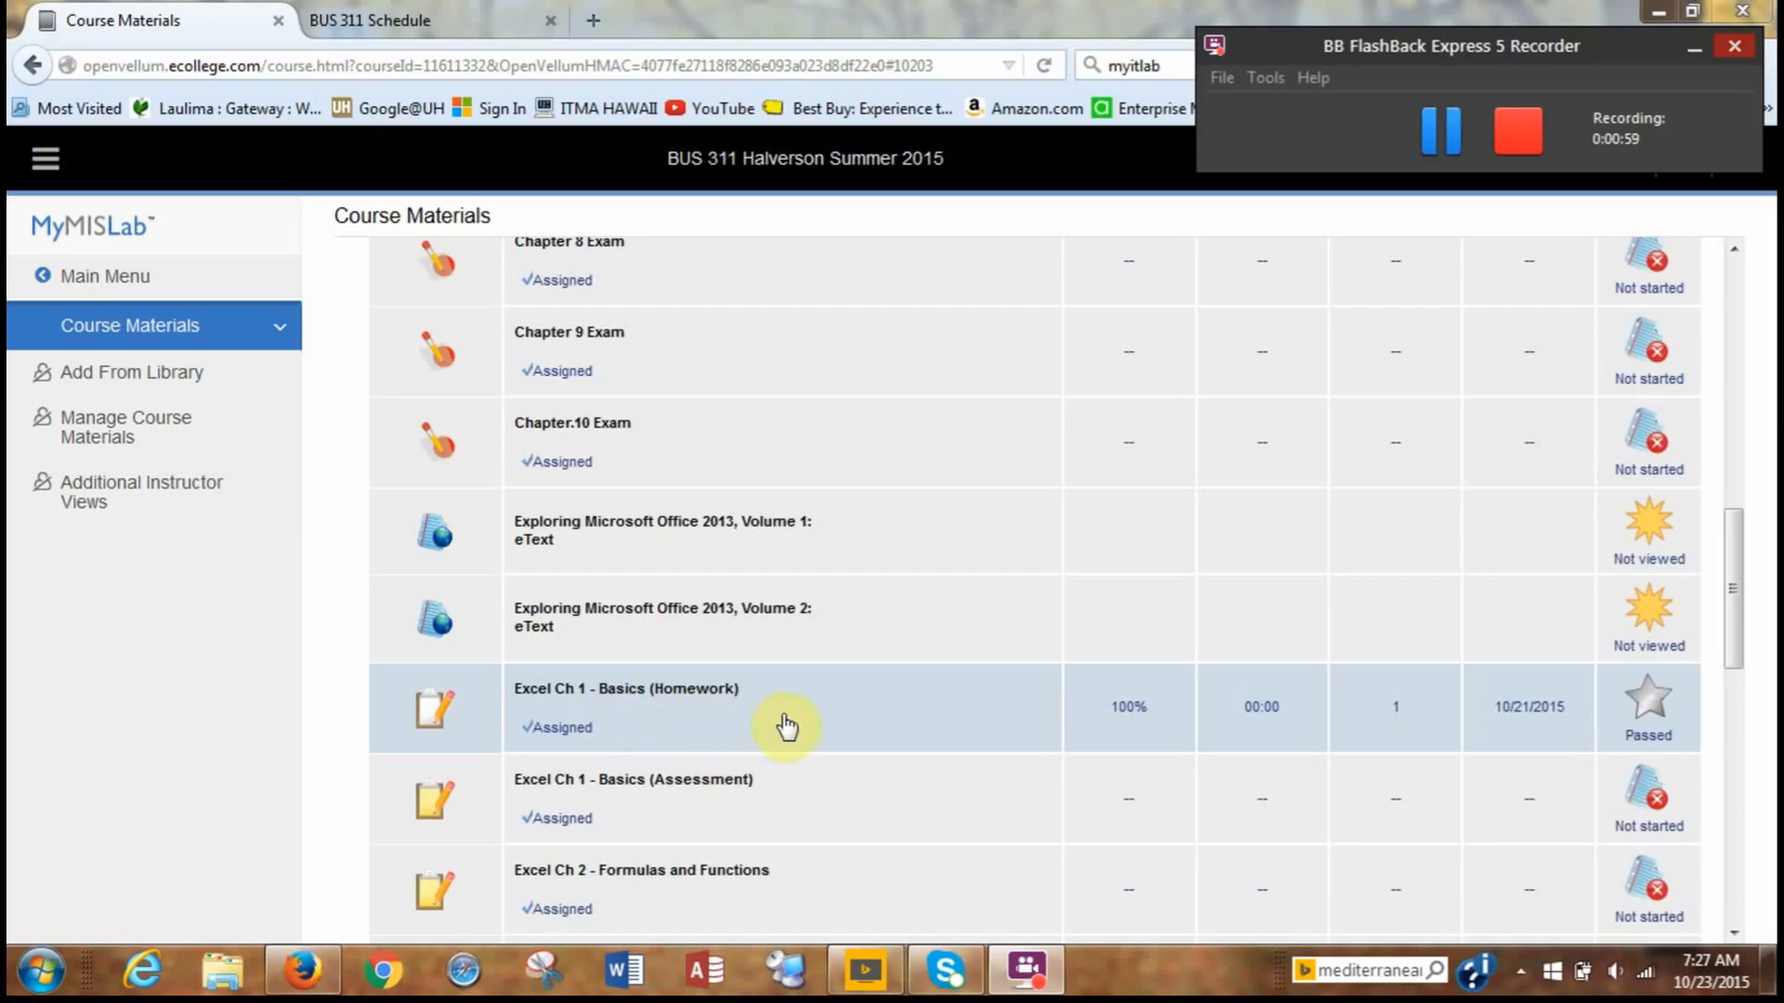
# Open the Excel Ch 1 - Basics (Homework) assignment and bring up its downloadable starting files.
pyautogui.moveTo(743, 695)
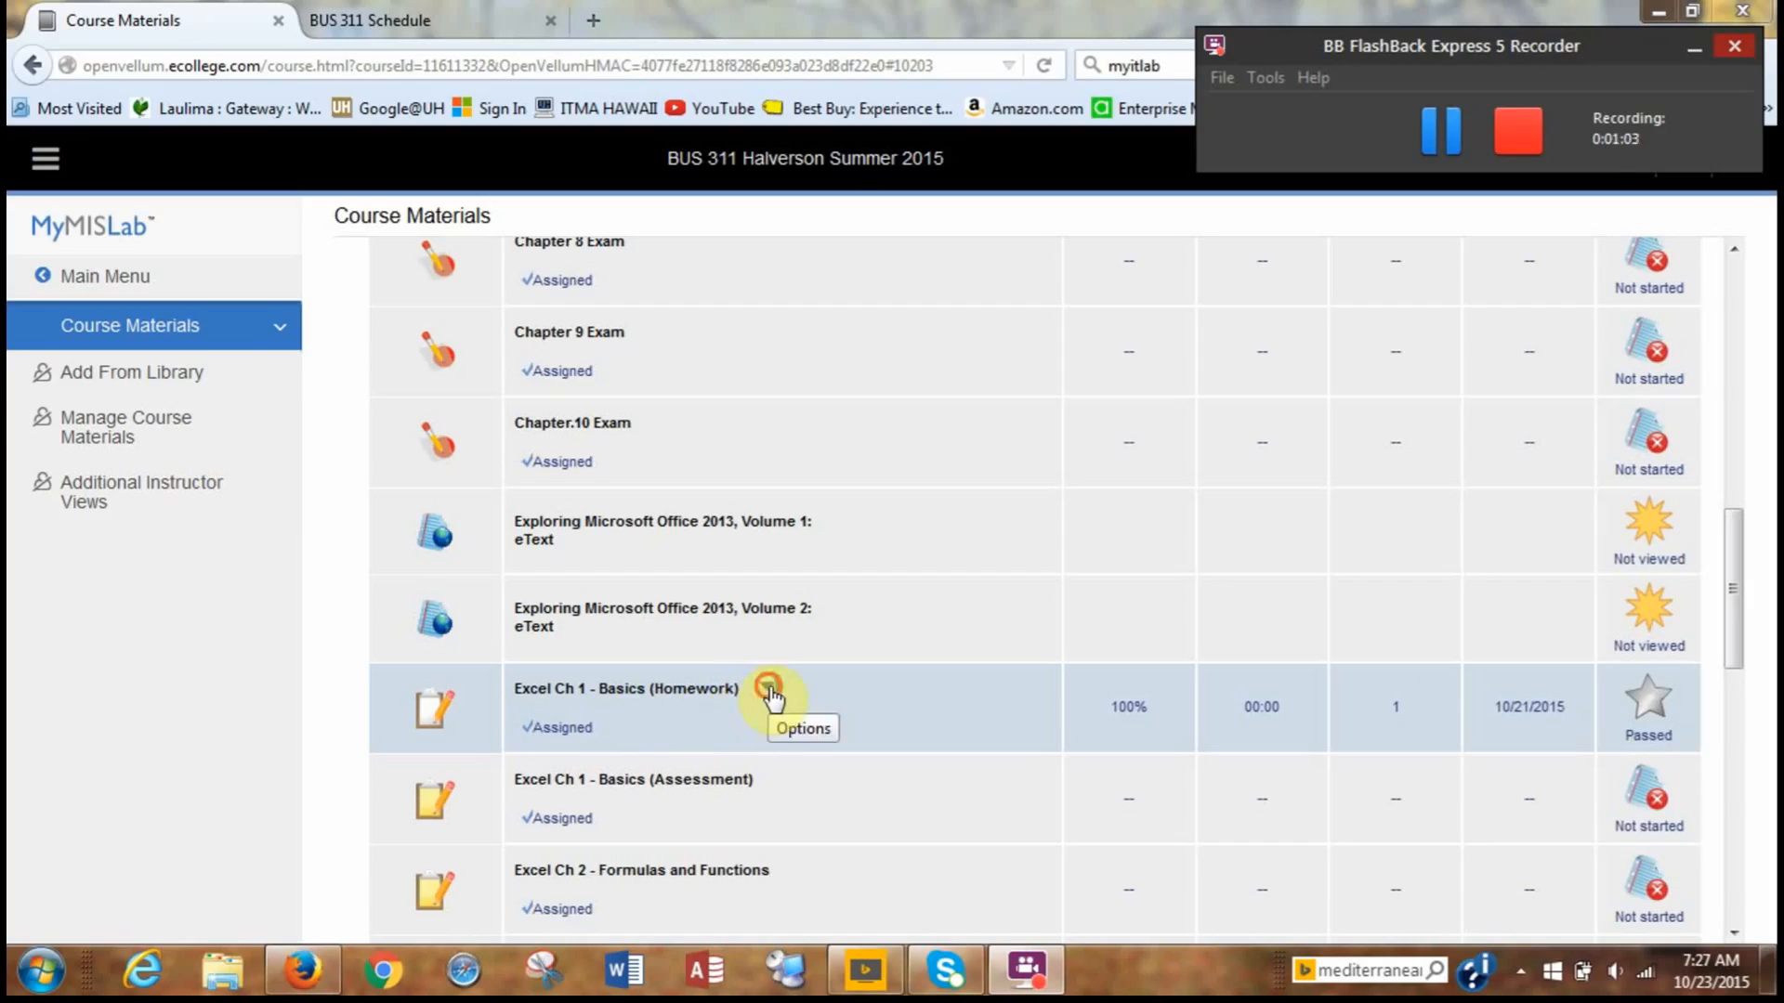
pyautogui.click(768, 688)
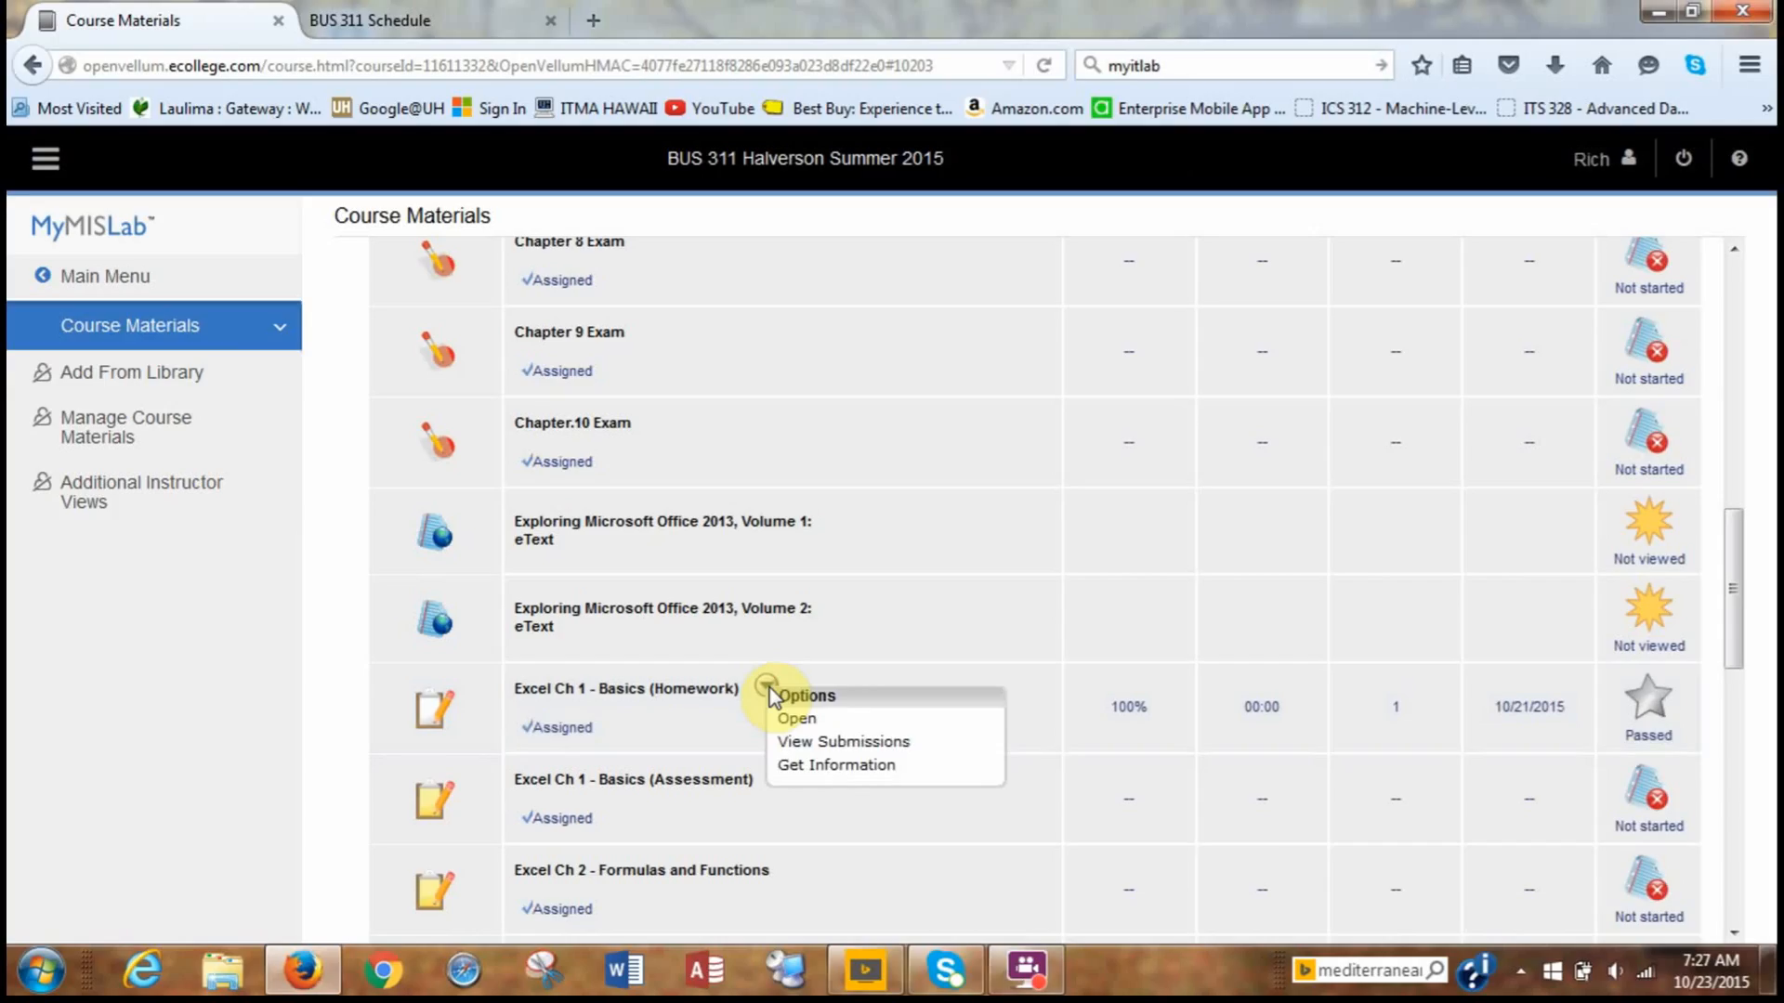
pyautogui.click(812, 724)
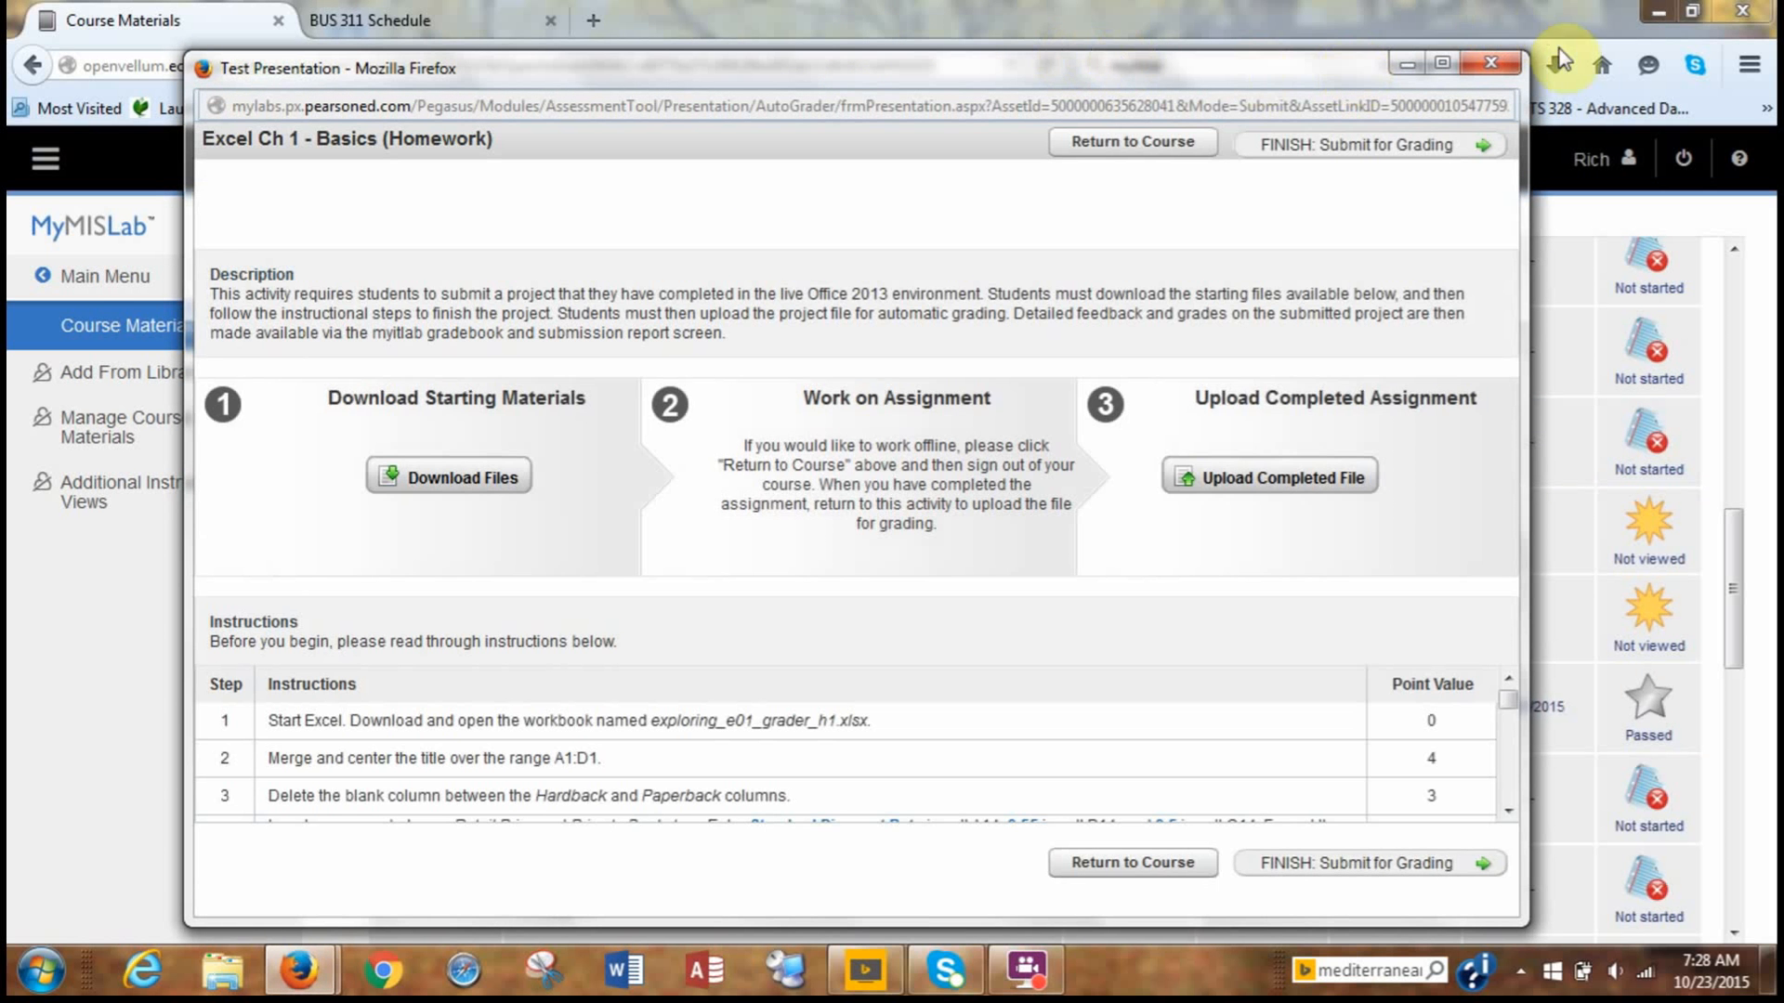
pyautogui.moveTo(1303, 74); pyautogui.dragTo(1366, 206)
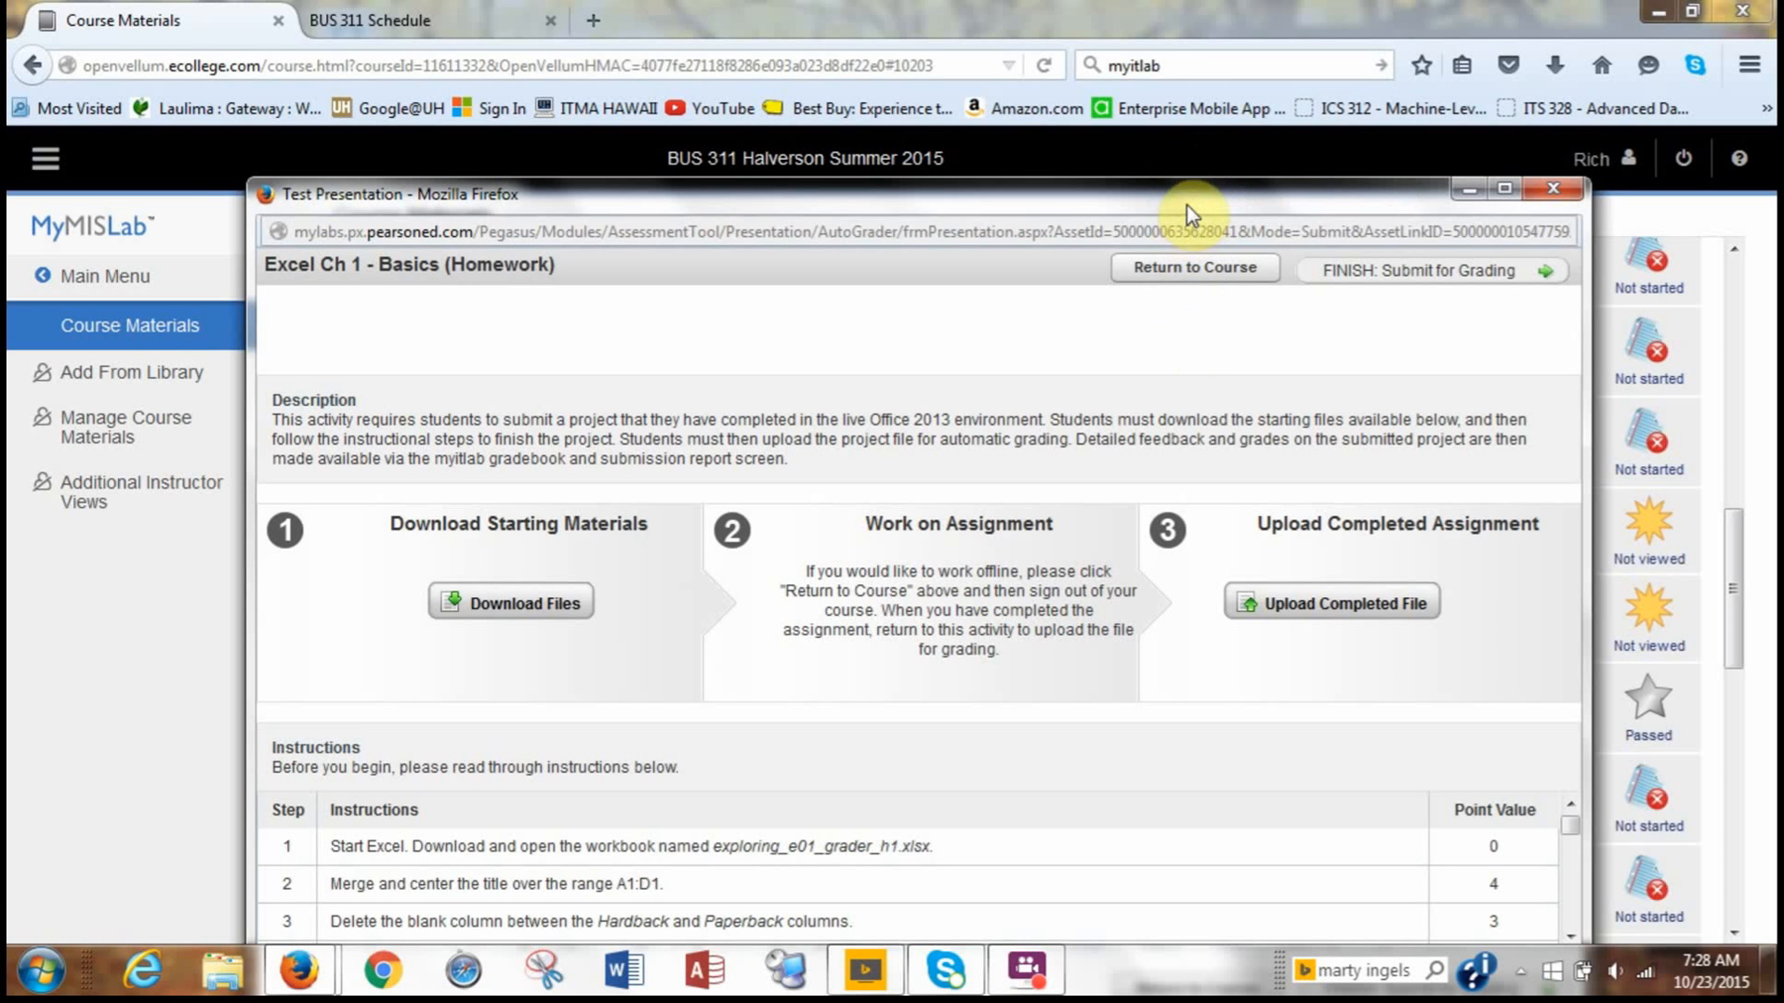
pyautogui.moveTo(1177, 190); pyautogui.dragTo(1165, 67)
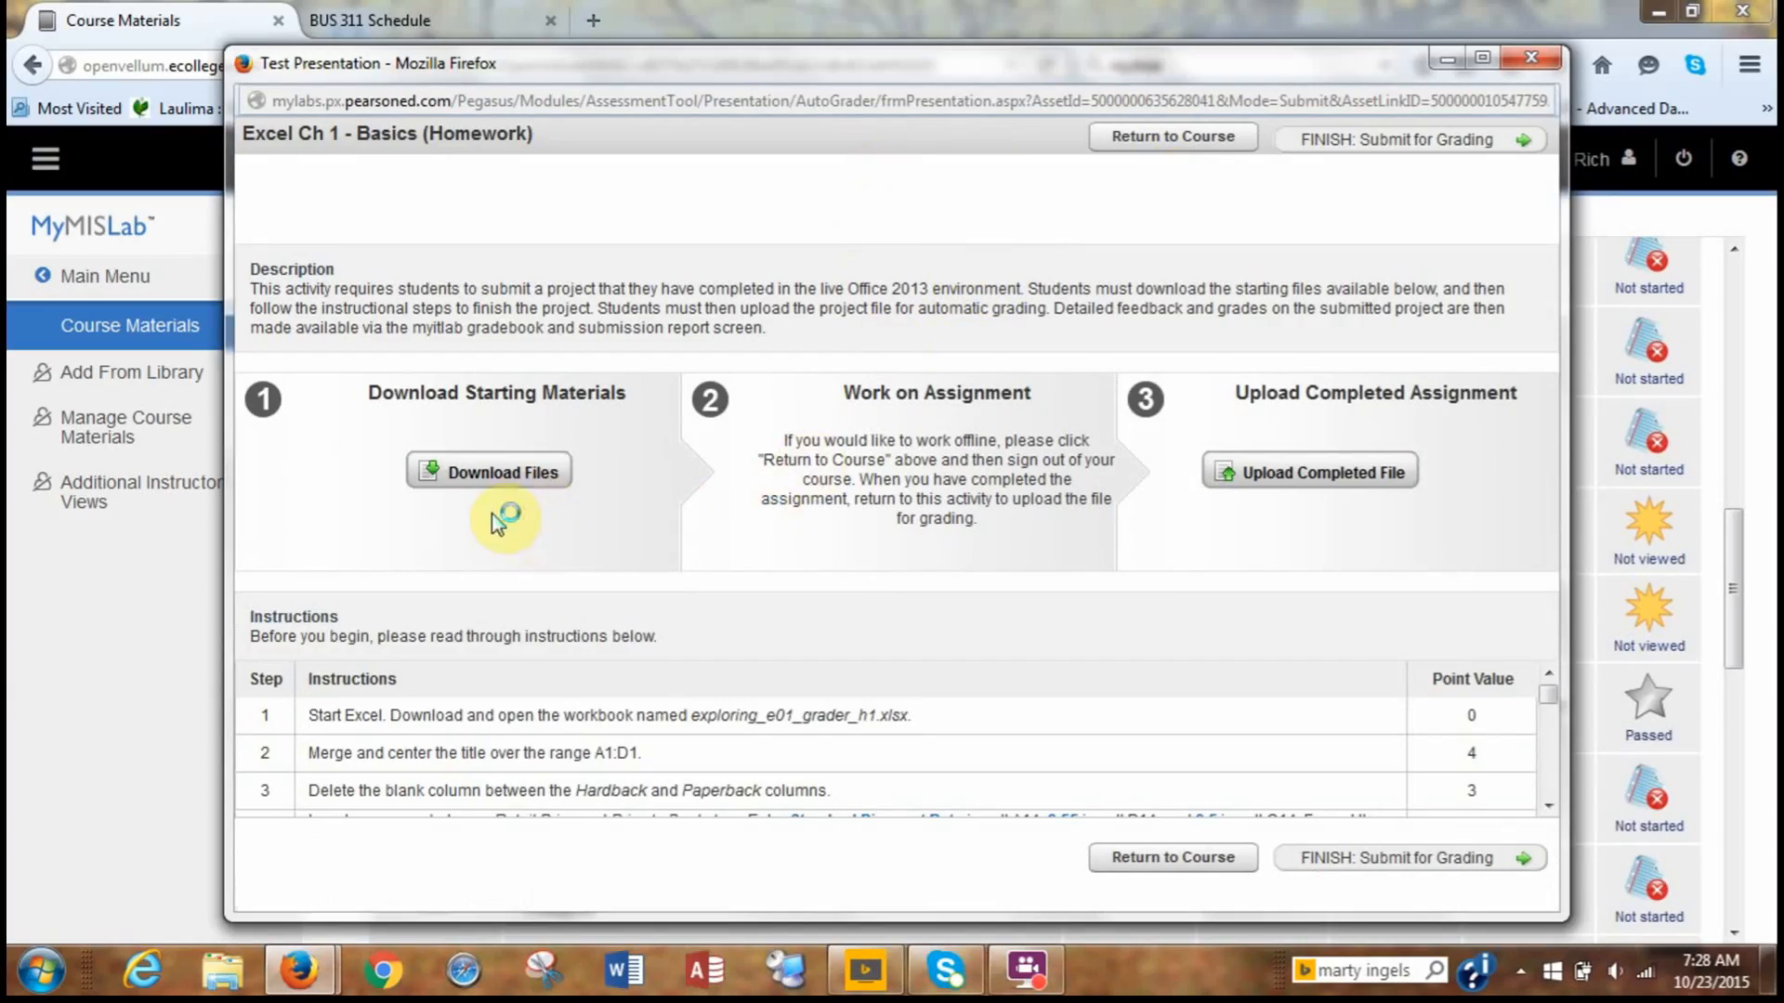
pyautogui.click(493, 483)
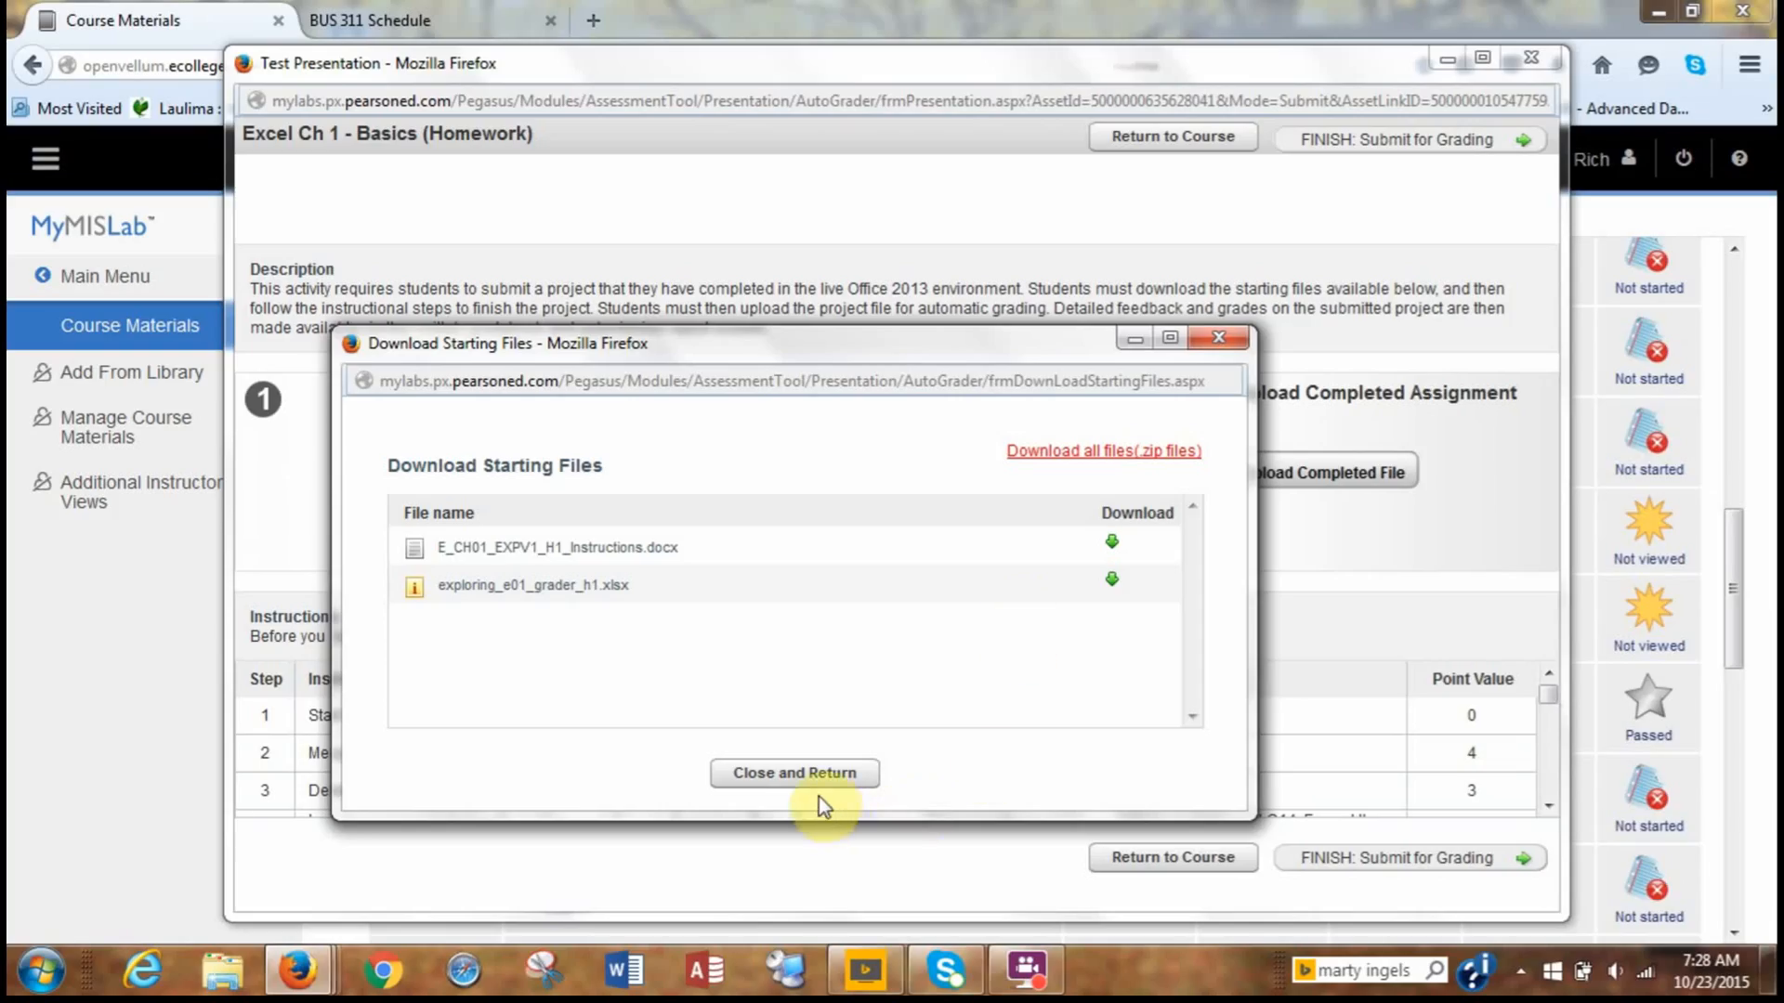
pyautogui.click(1026, 971)
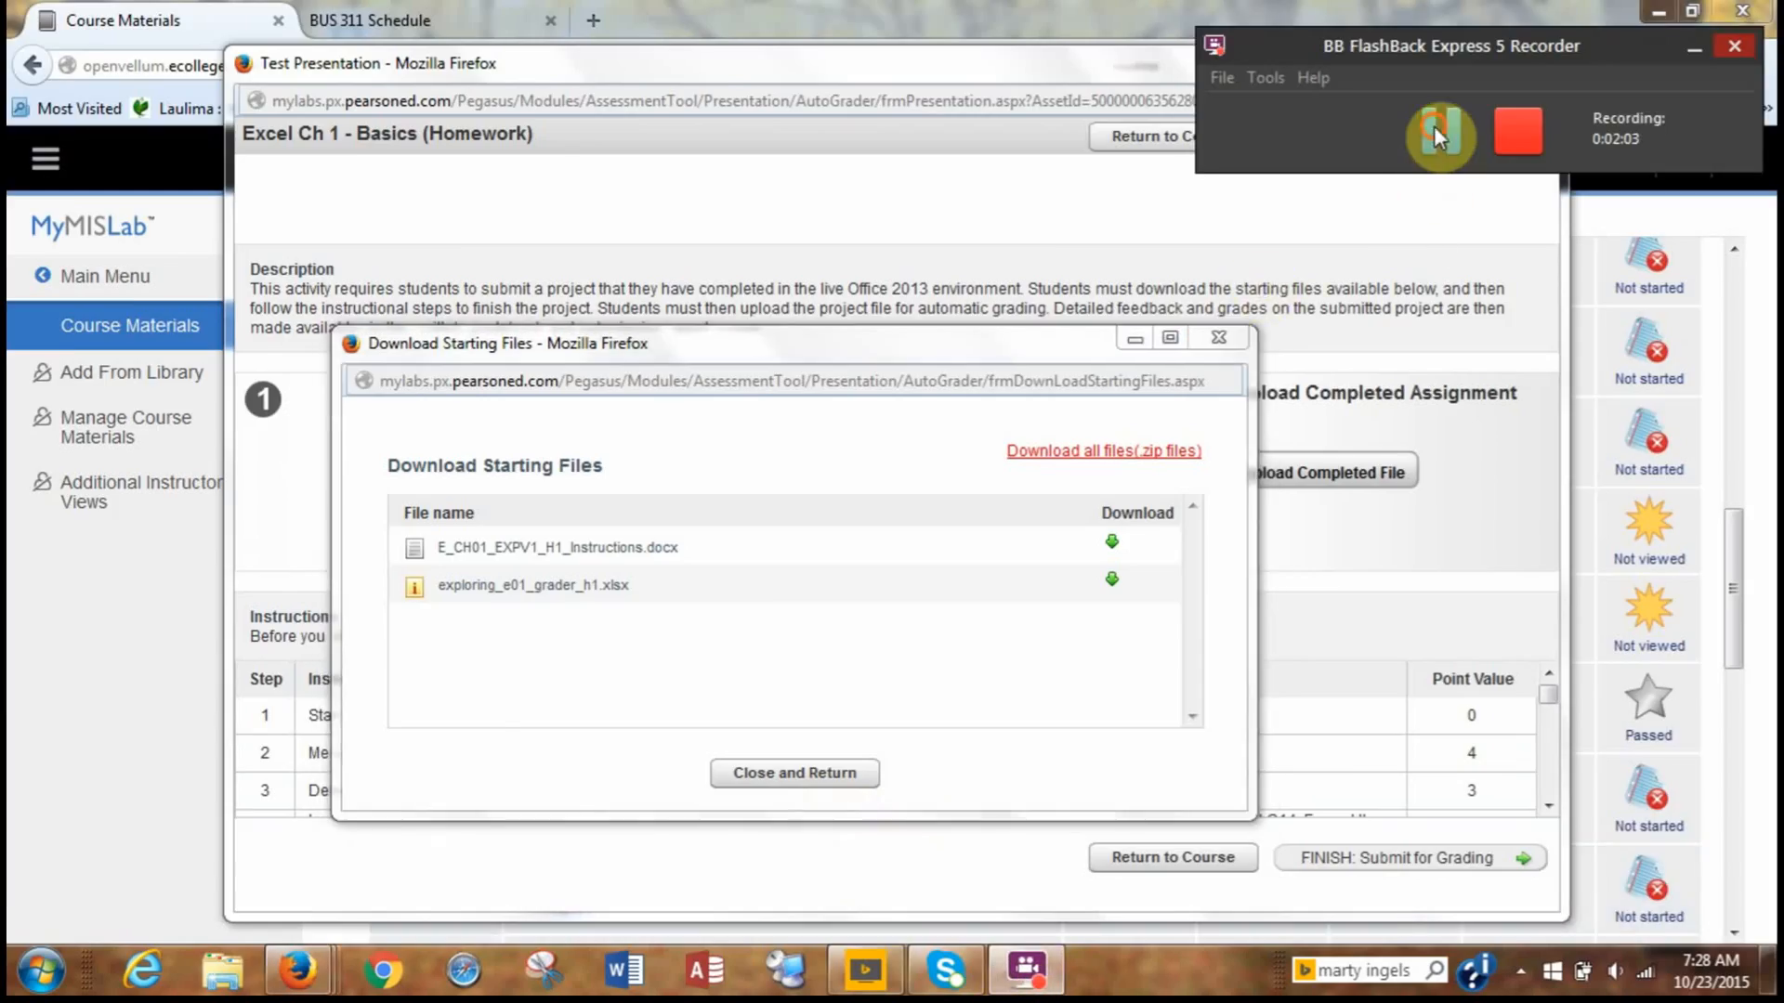
pyautogui.click(1434, 126)
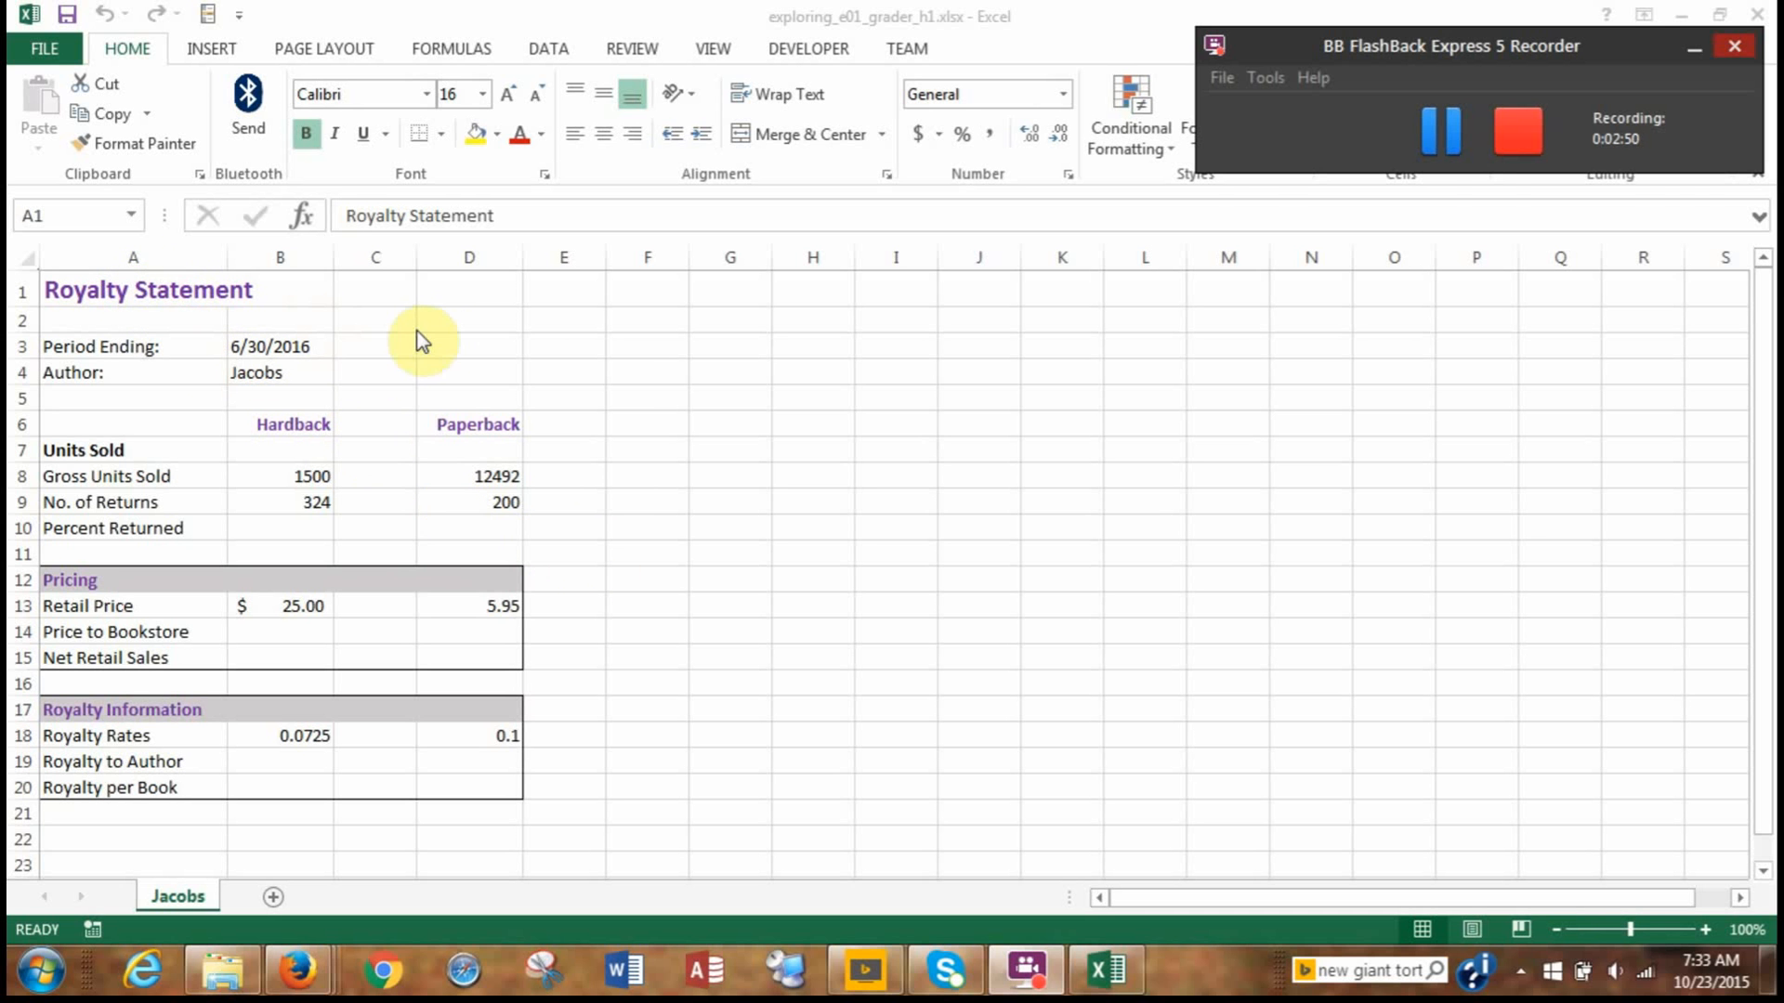
# Merge and center the Royalty Statement title over the range A1:D1 and save the workbook.
pyautogui.moveTo(147, 290); pyautogui.dragTo(466, 291)
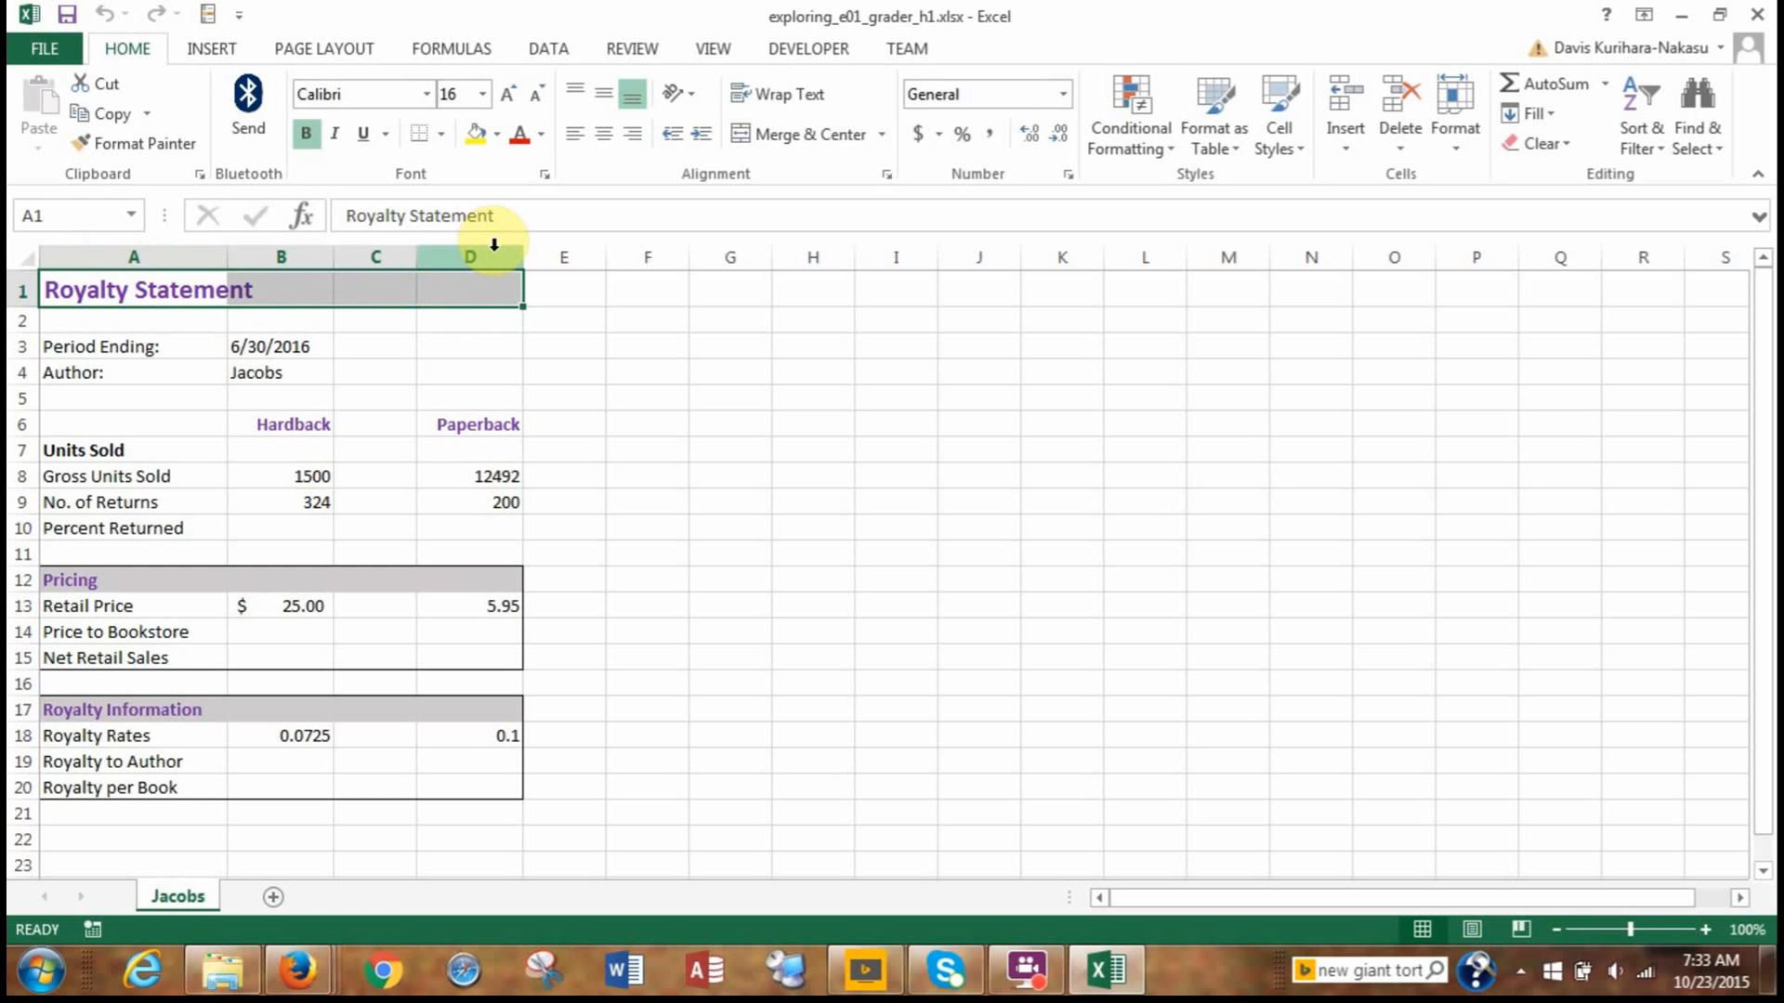
pyautogui.click(795, 138)
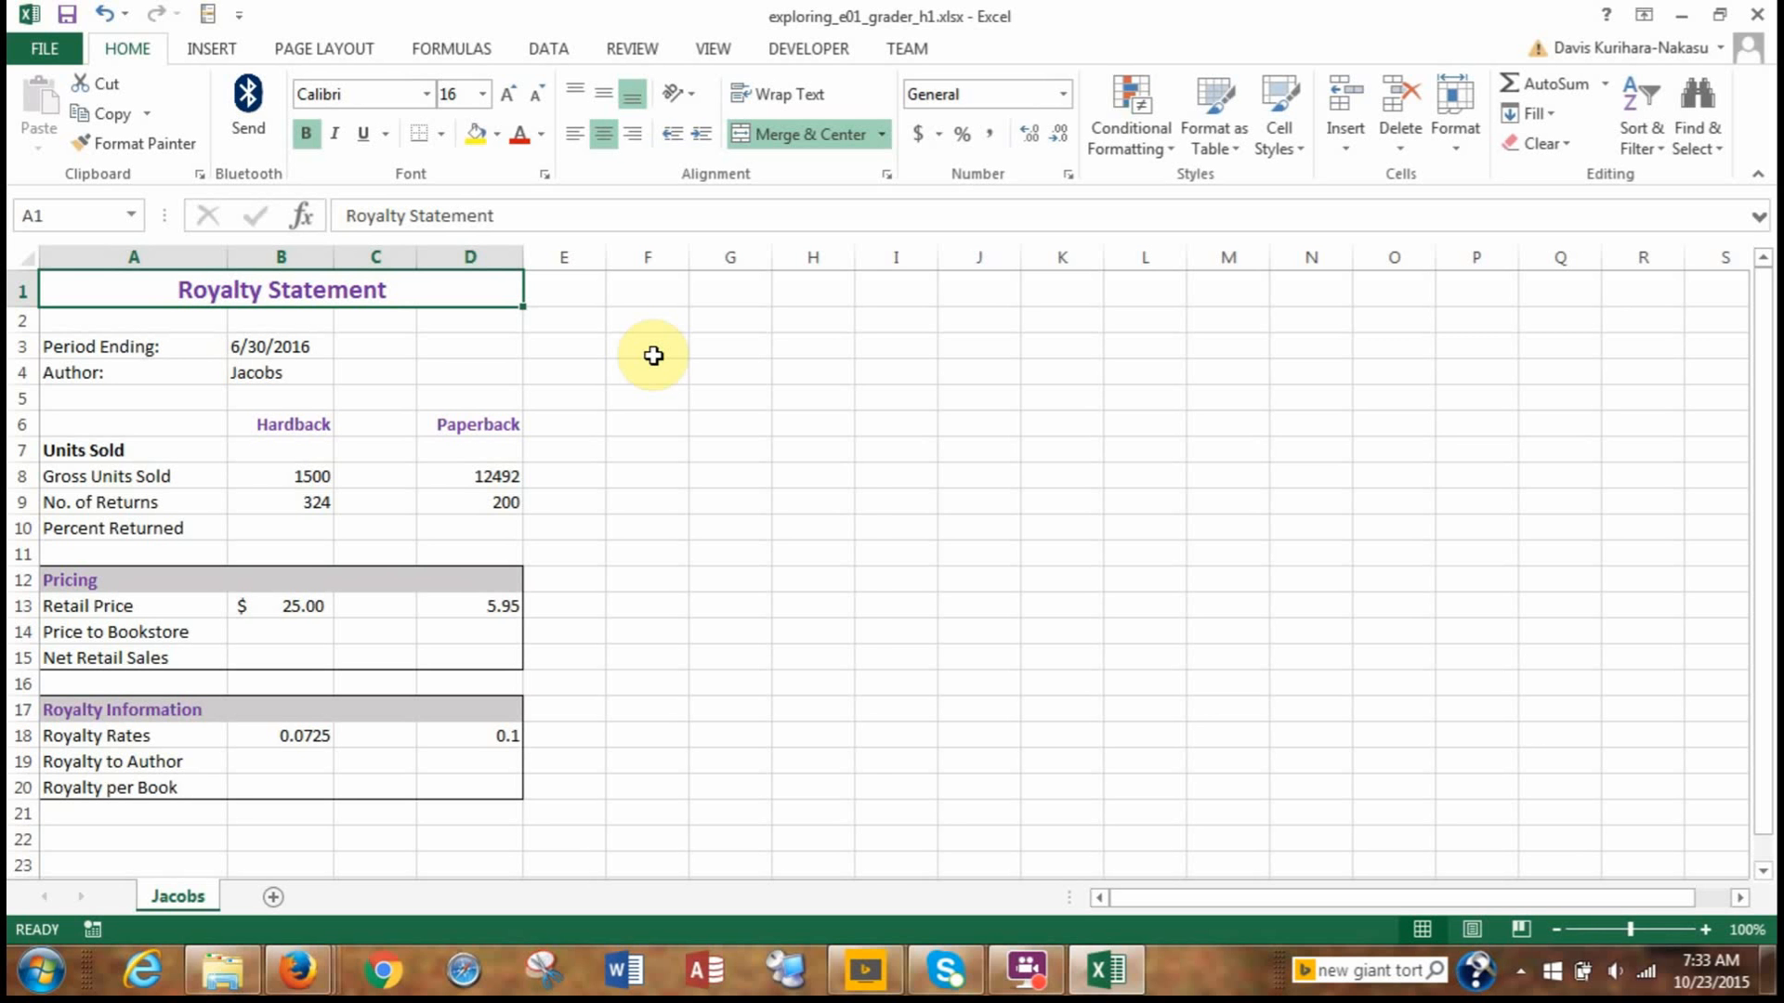
pyautogui.hotkey('ctrl', 's')
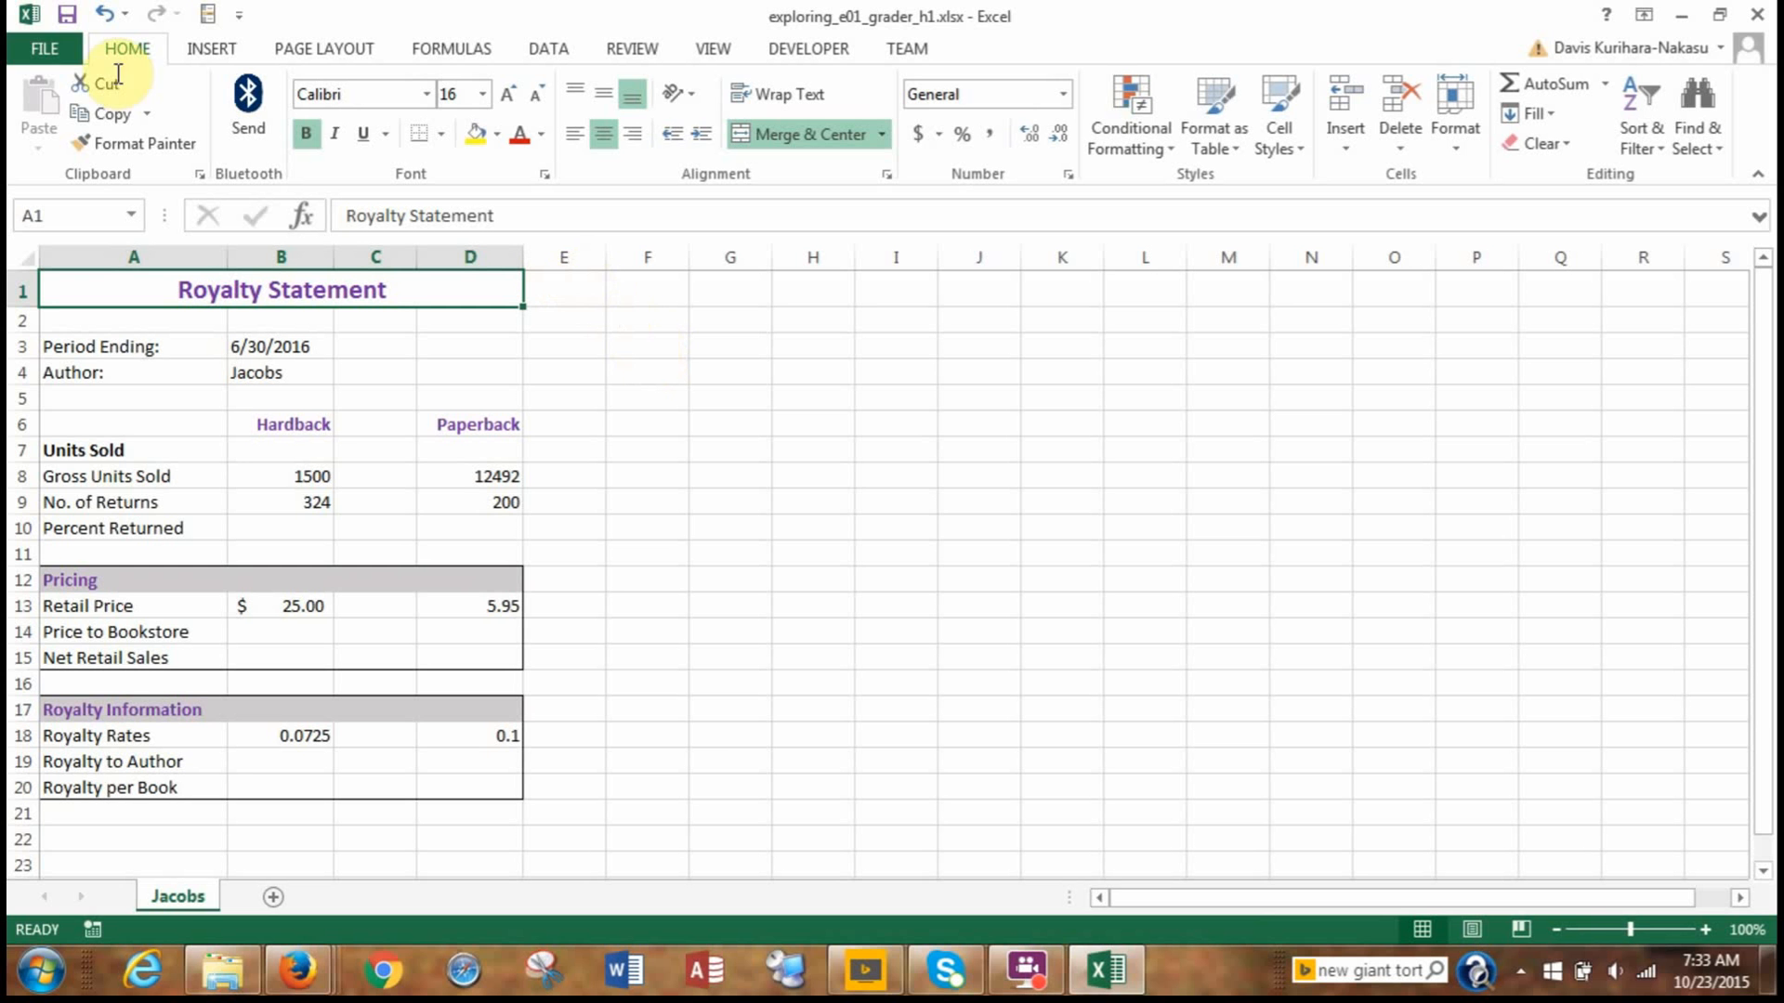
pyautogui.click(72, 51)
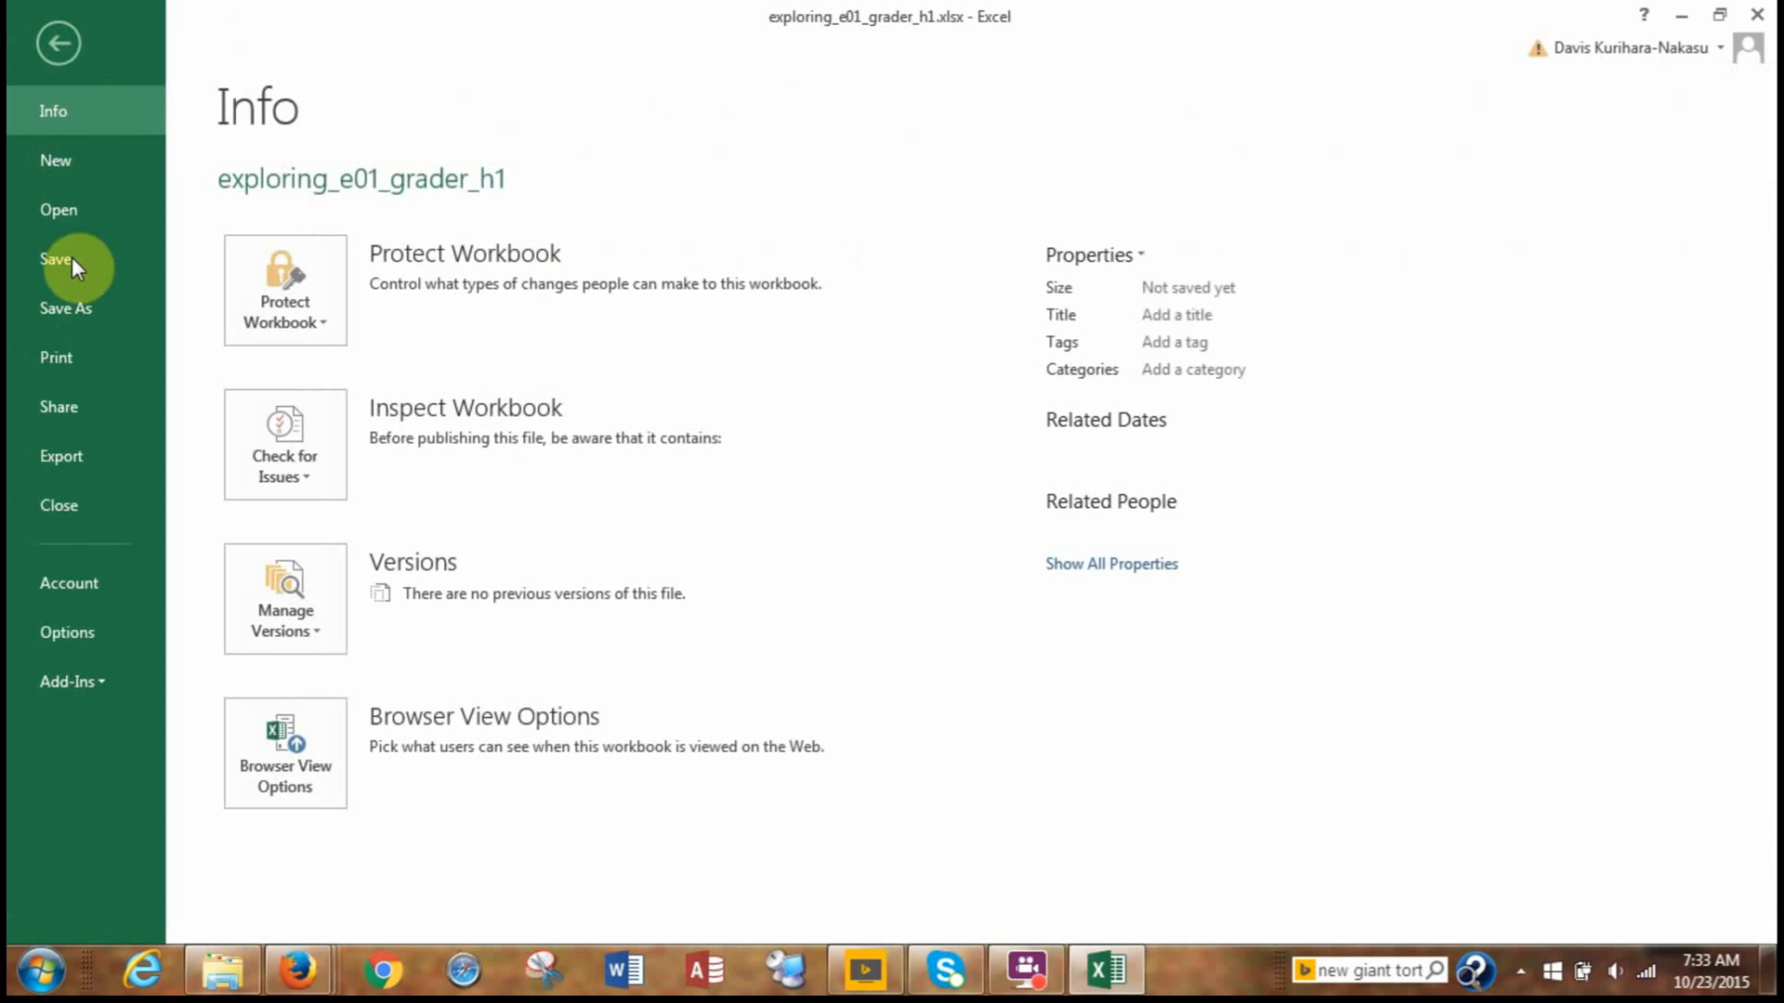
pyautogui.click(60, 44)
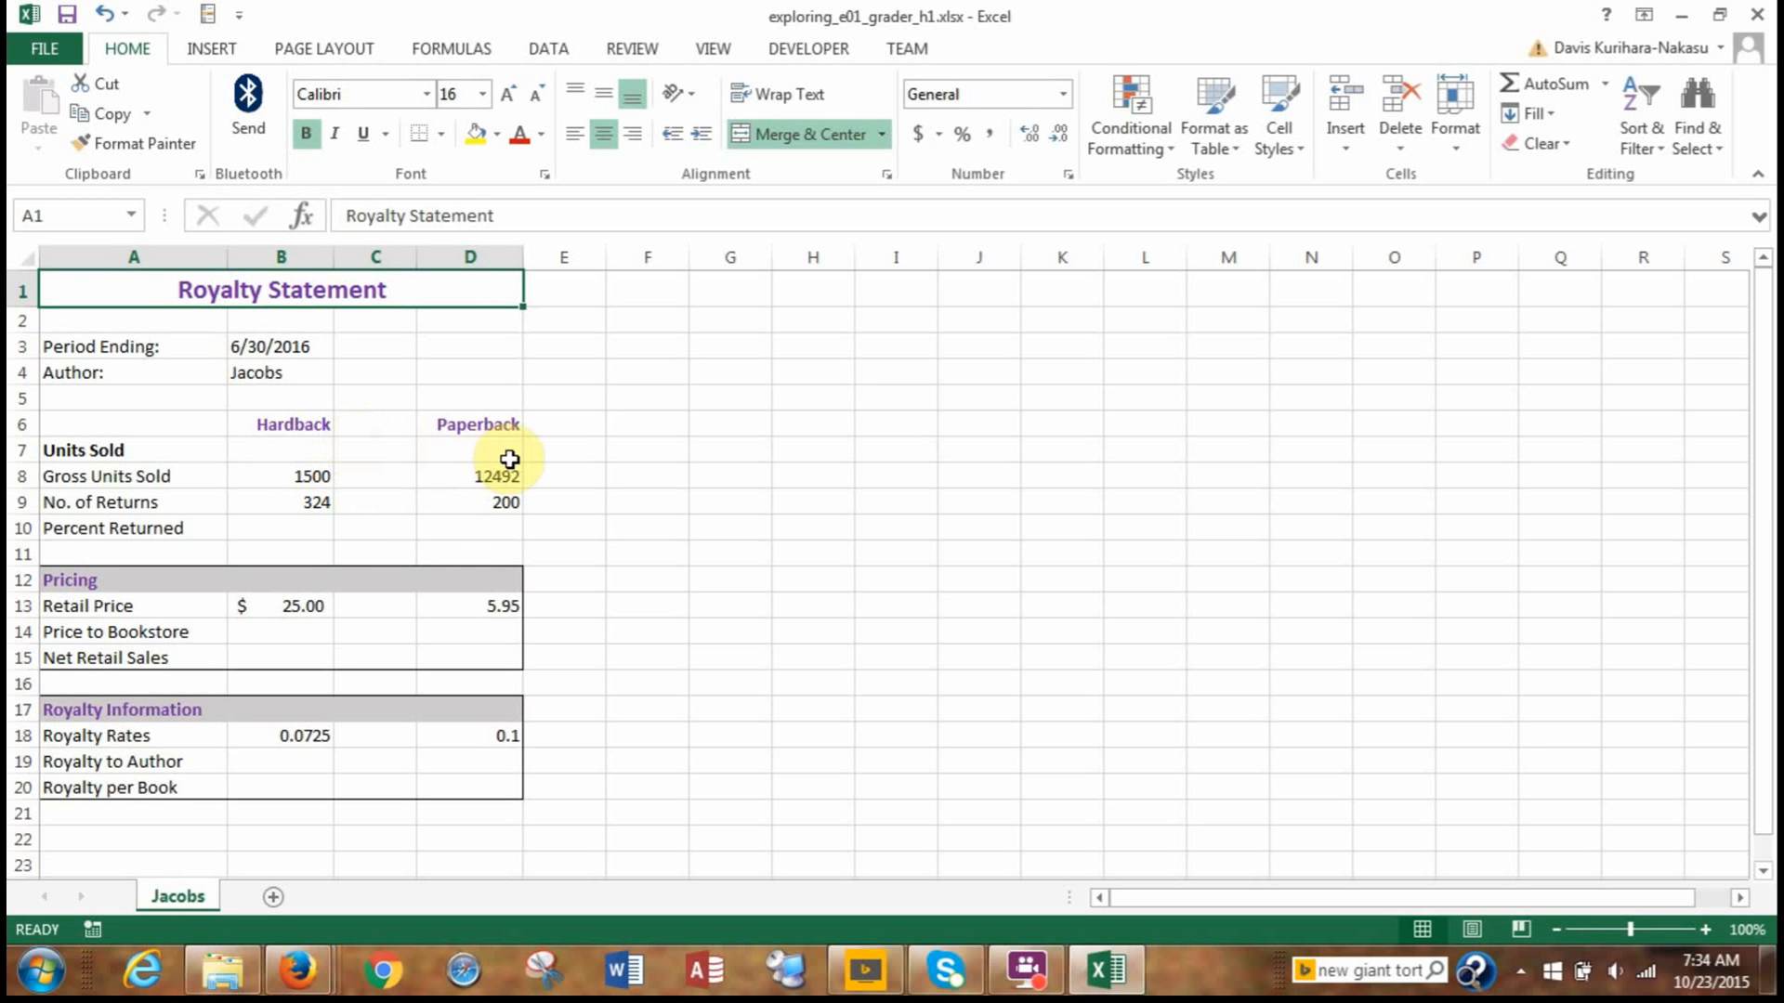
# Delete the blank column C between the Hardback and Paperback columns.
pyautogui.click(361, 251)
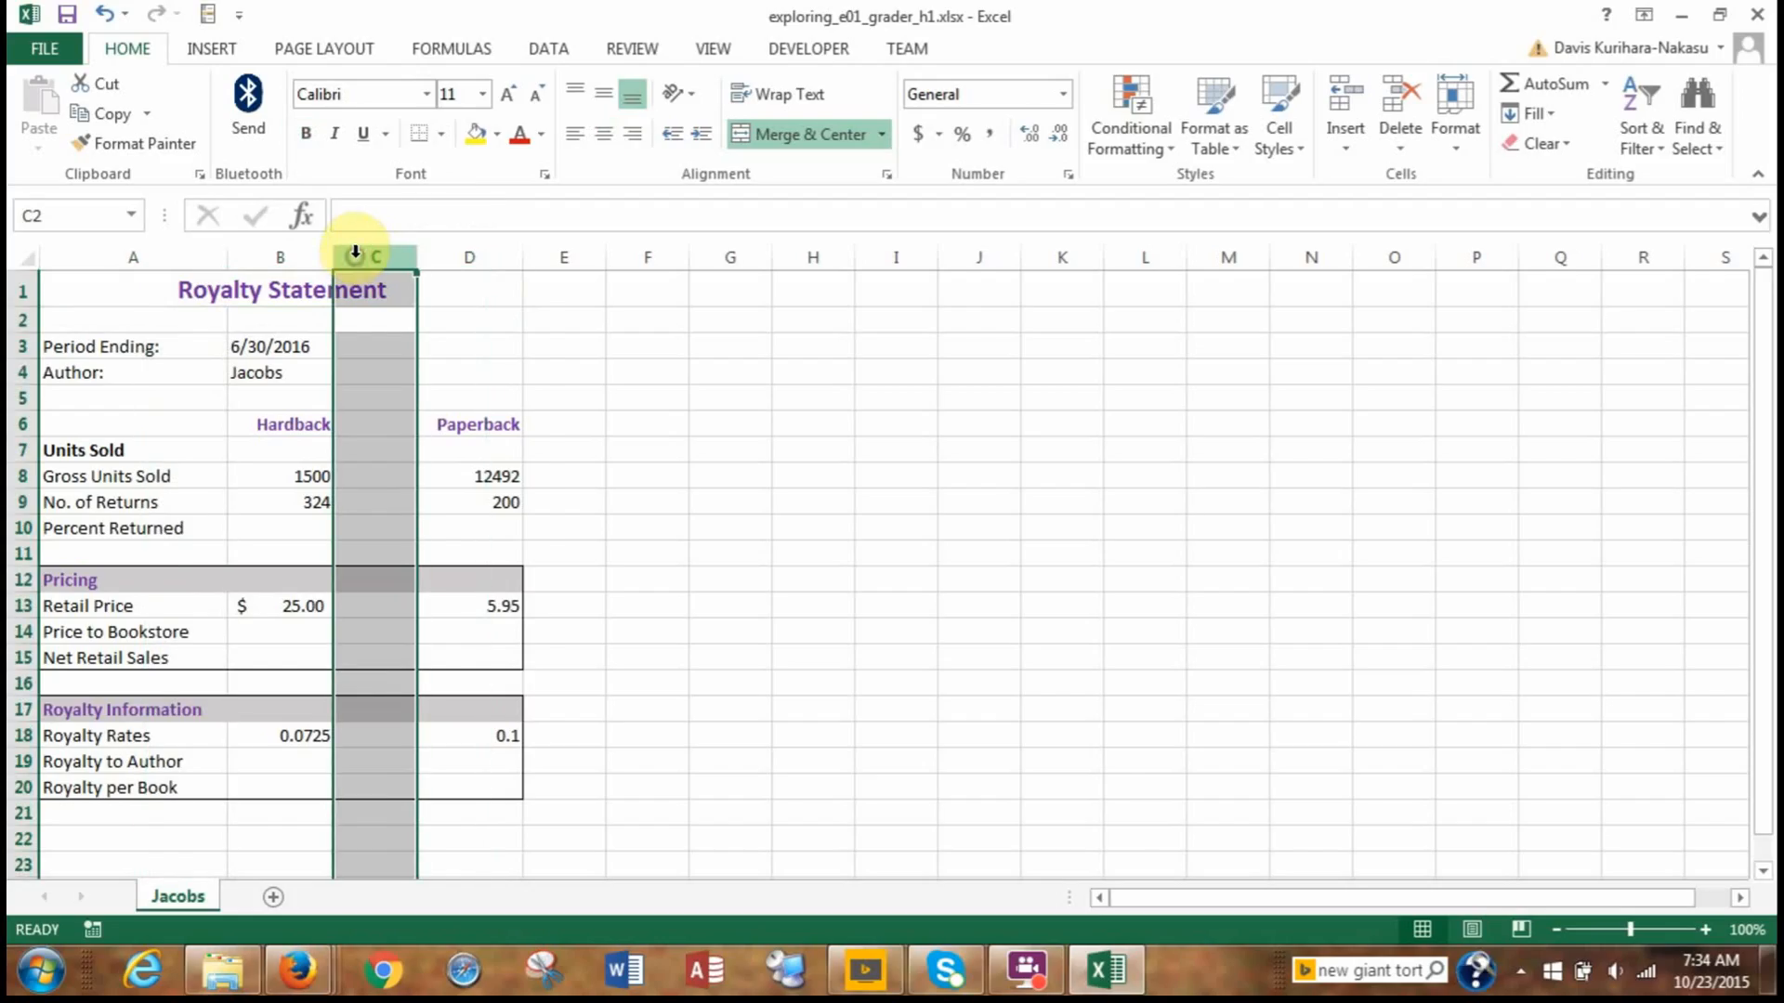
pyautogui.rightClick(356, 258)
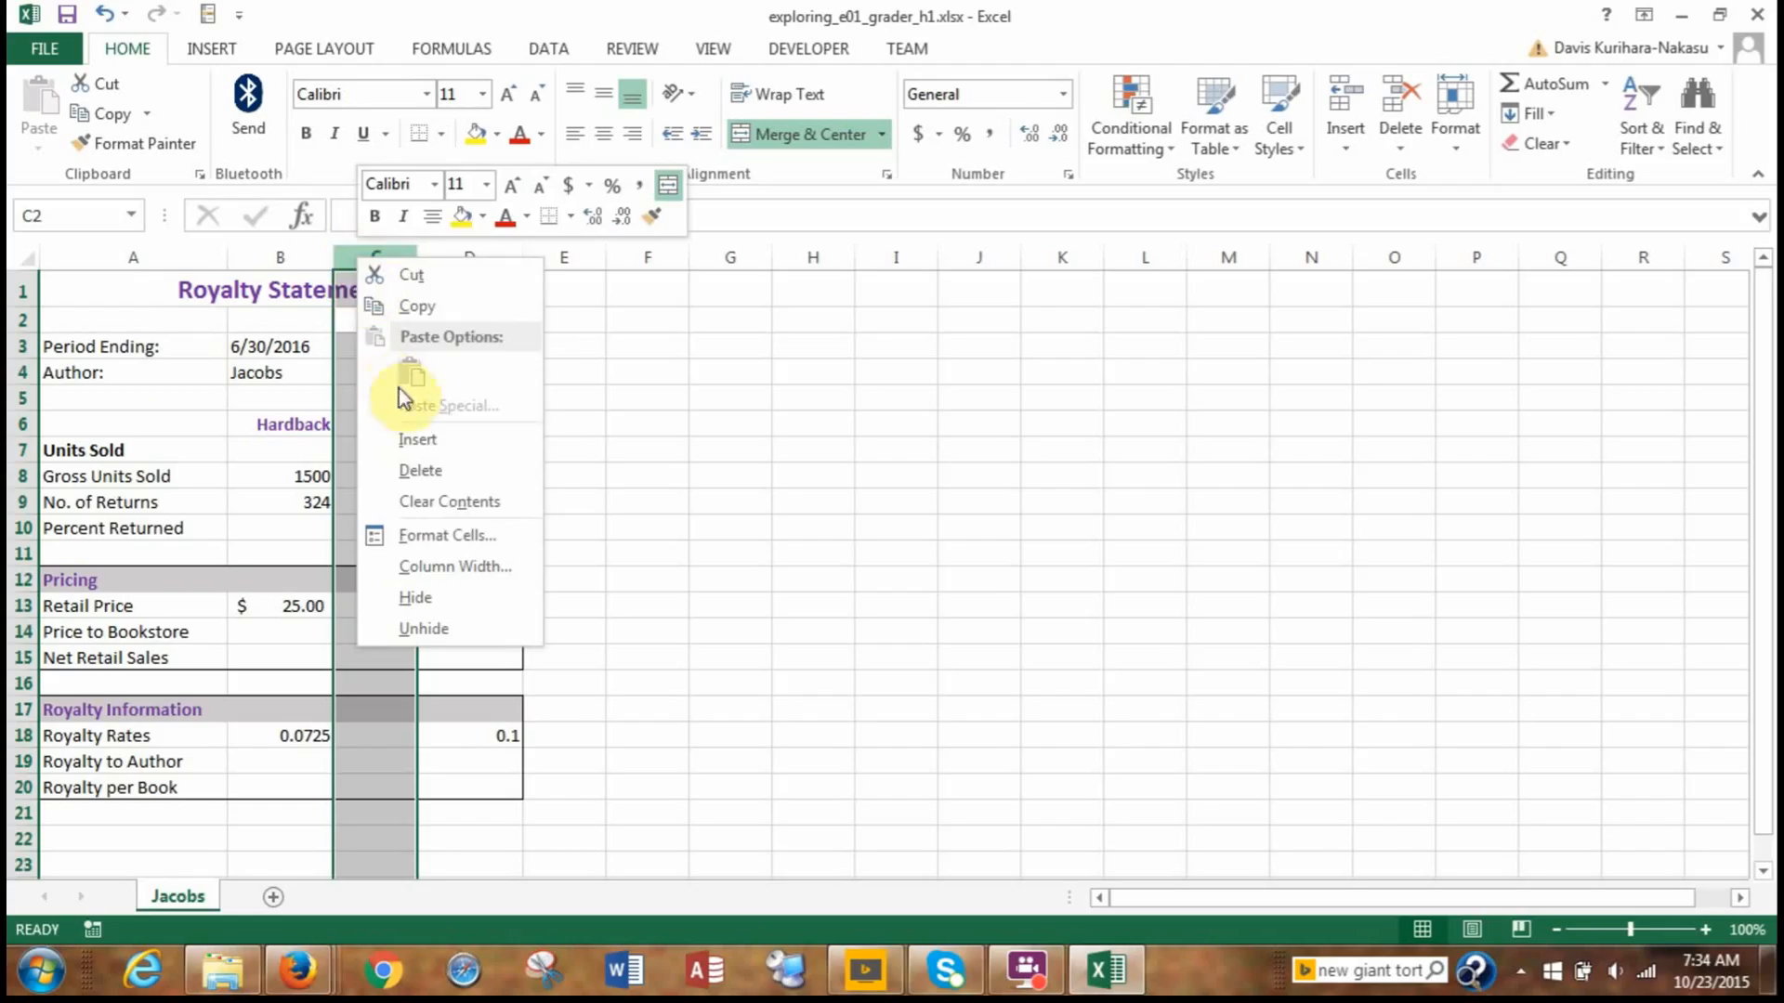
pyautogui.click(439, 474)
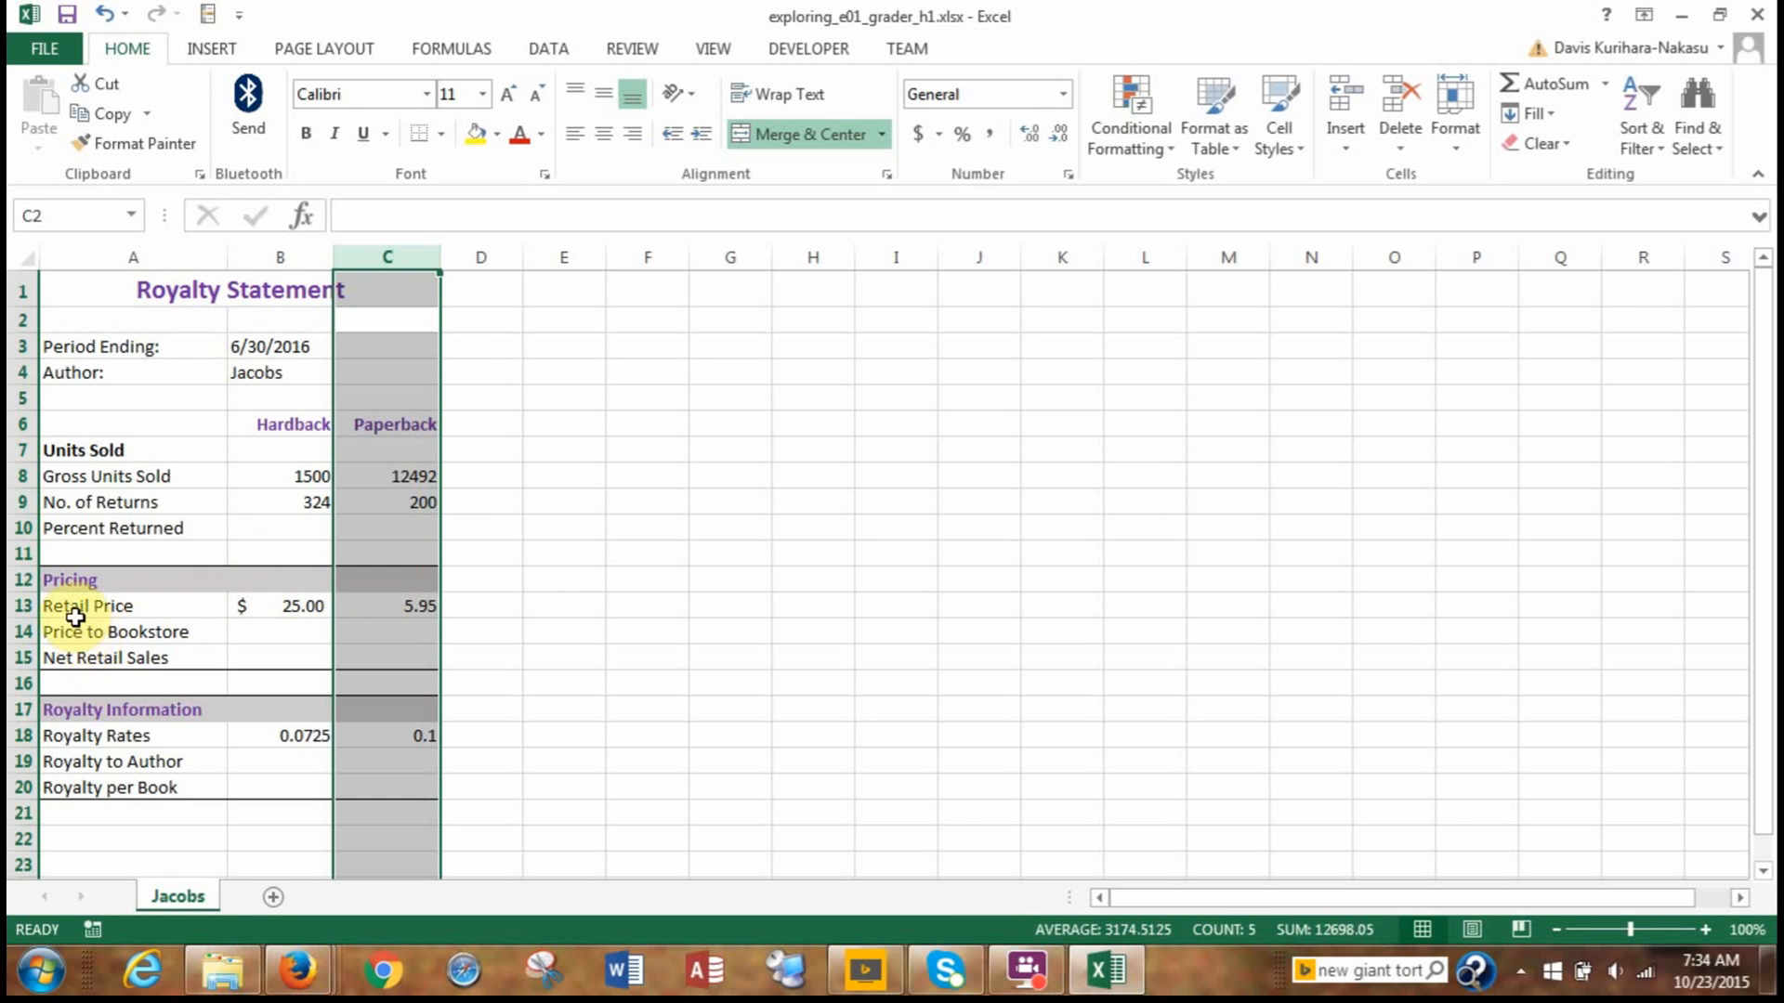
# Insert a new row above the Price to Bookstore row in the Pricing section.
pyautogui.click(19, 633)
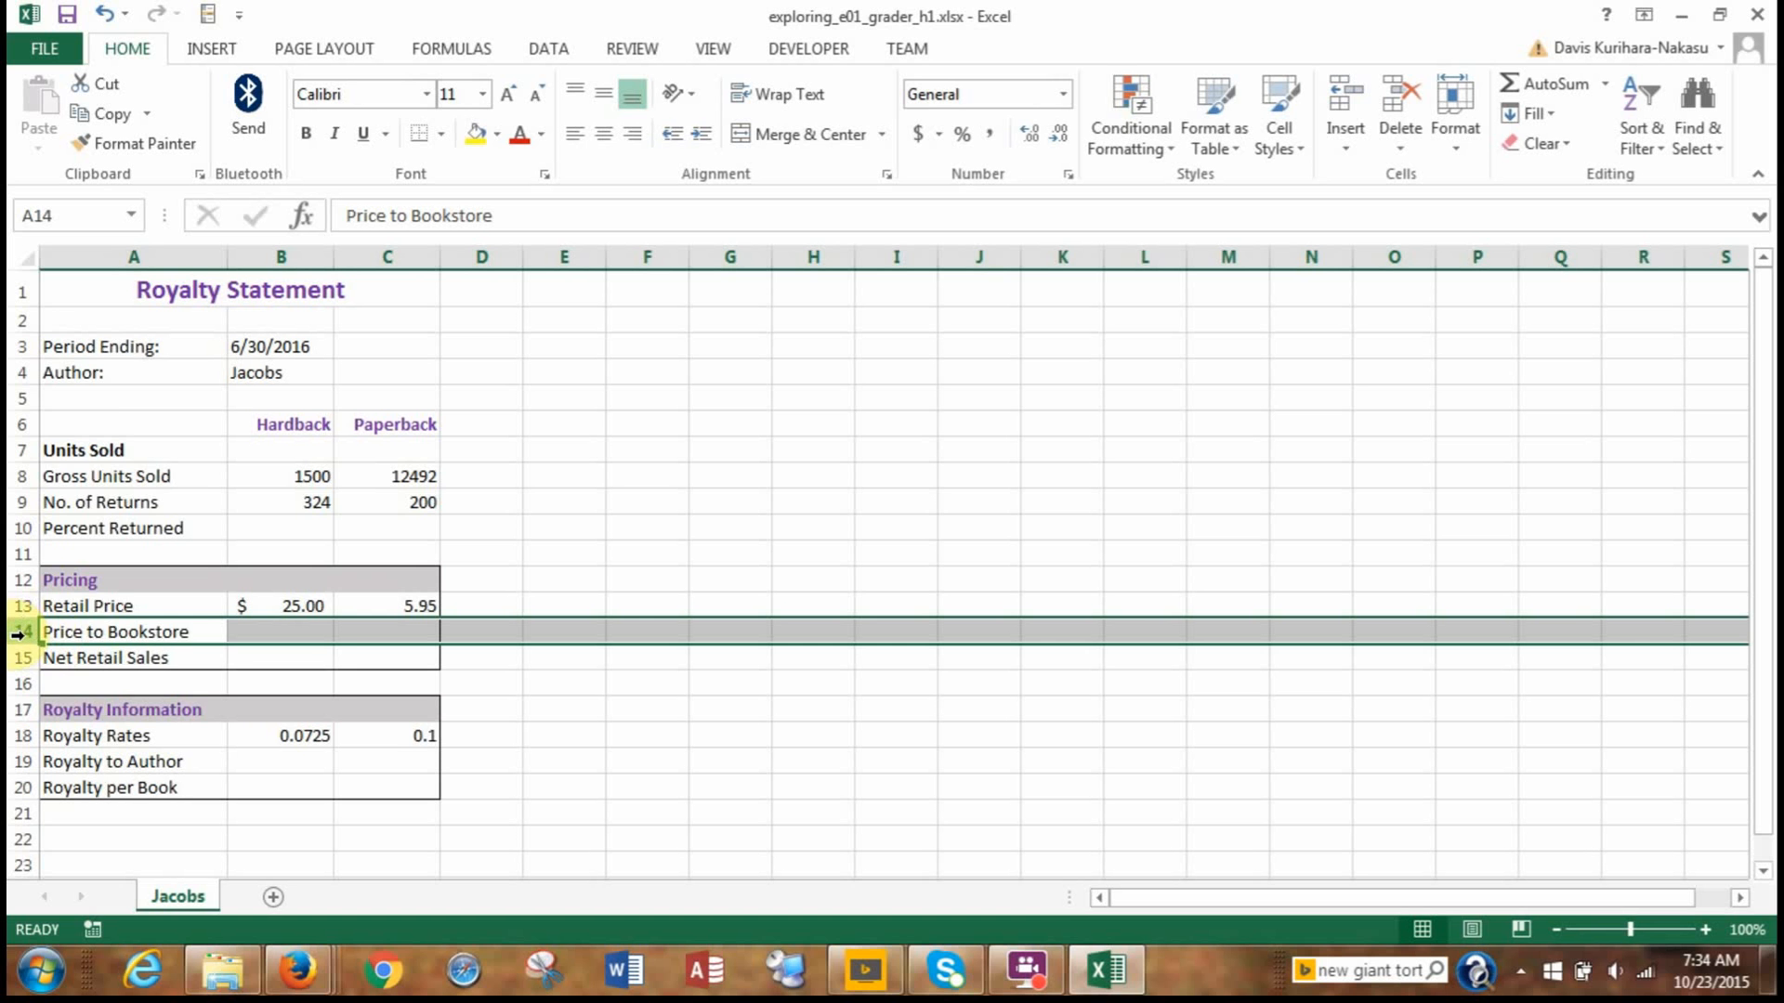
pyautogui.rightClick(20, 636)
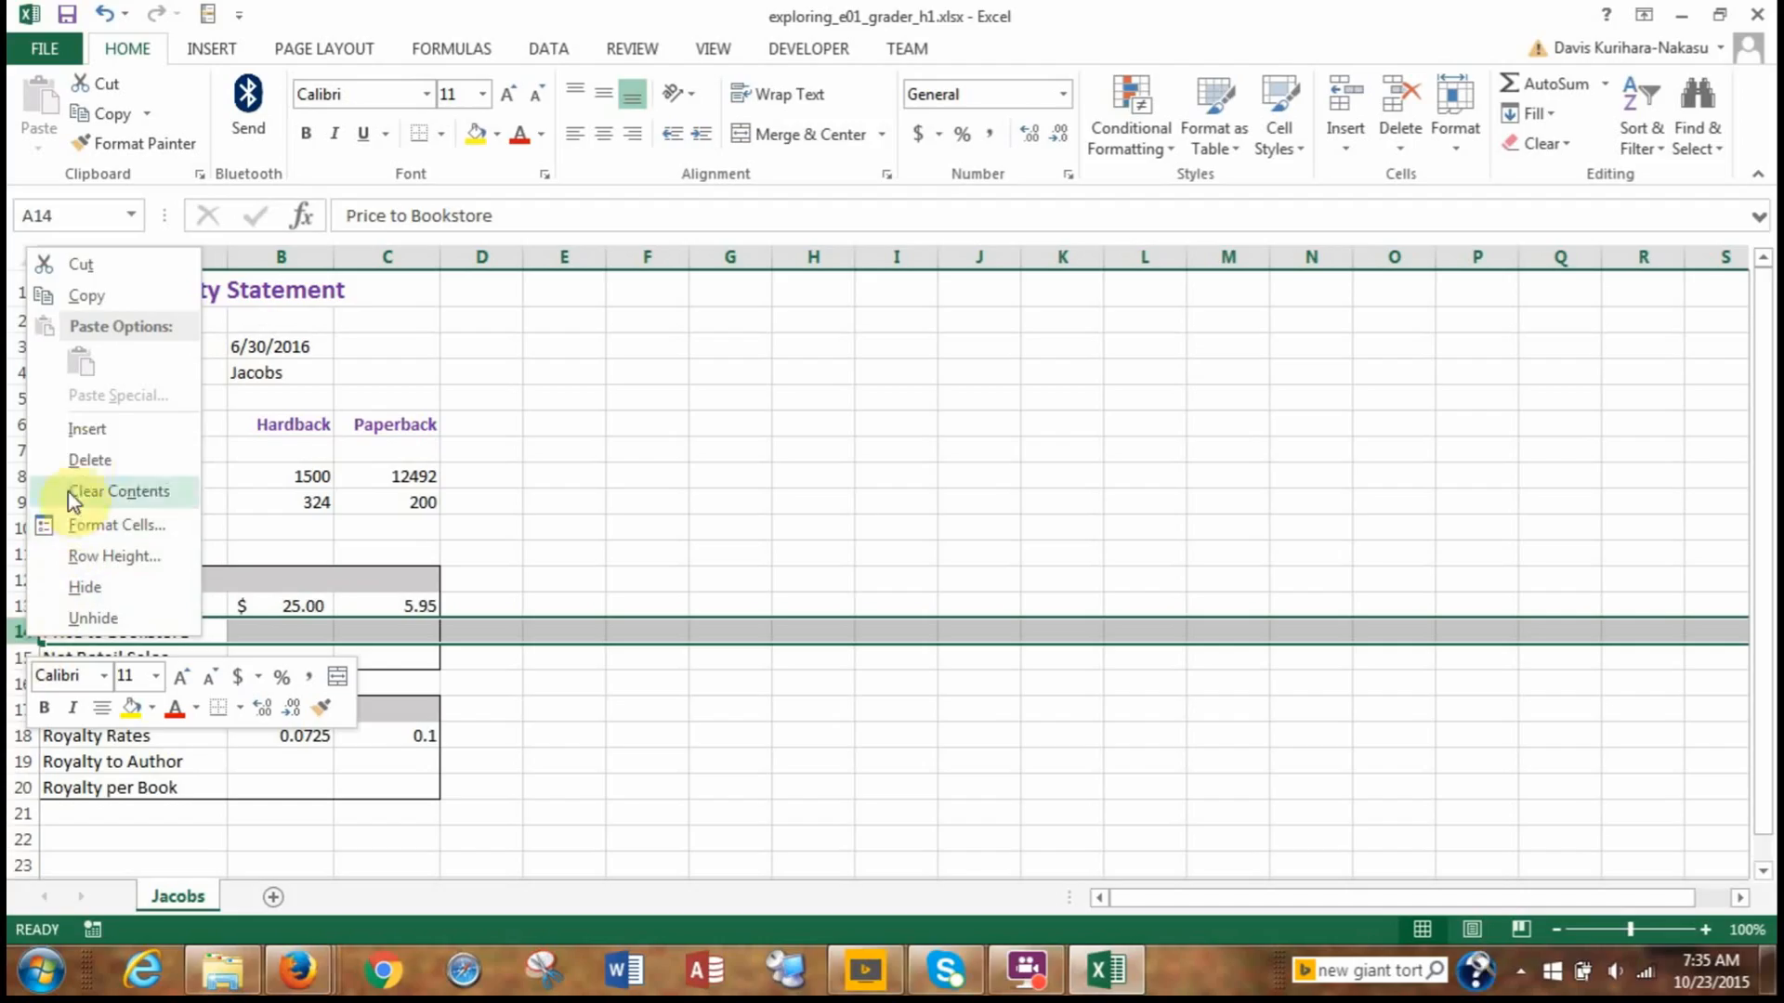
pyautogui.click(83, 435)
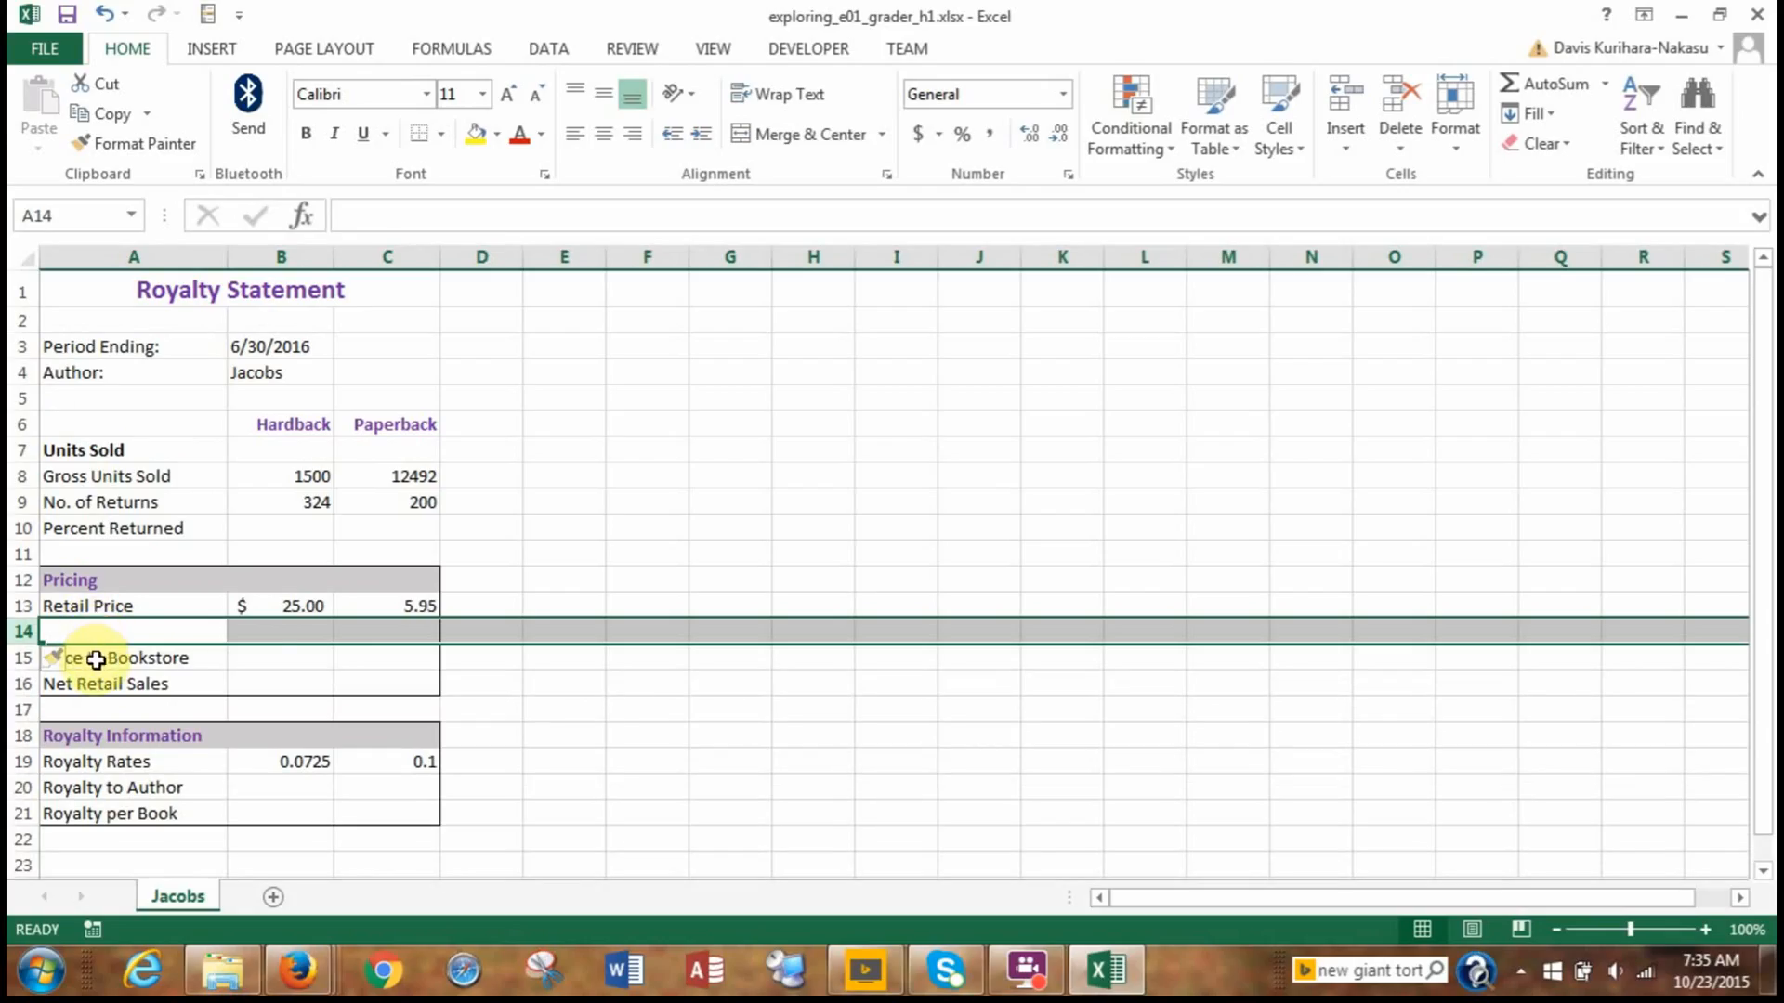
# Enter the label Standard Discount Rate in cell A14 of the blank row.
pyautogui.moveTo(89, 645); pyautogui.dragTo(100, 625)
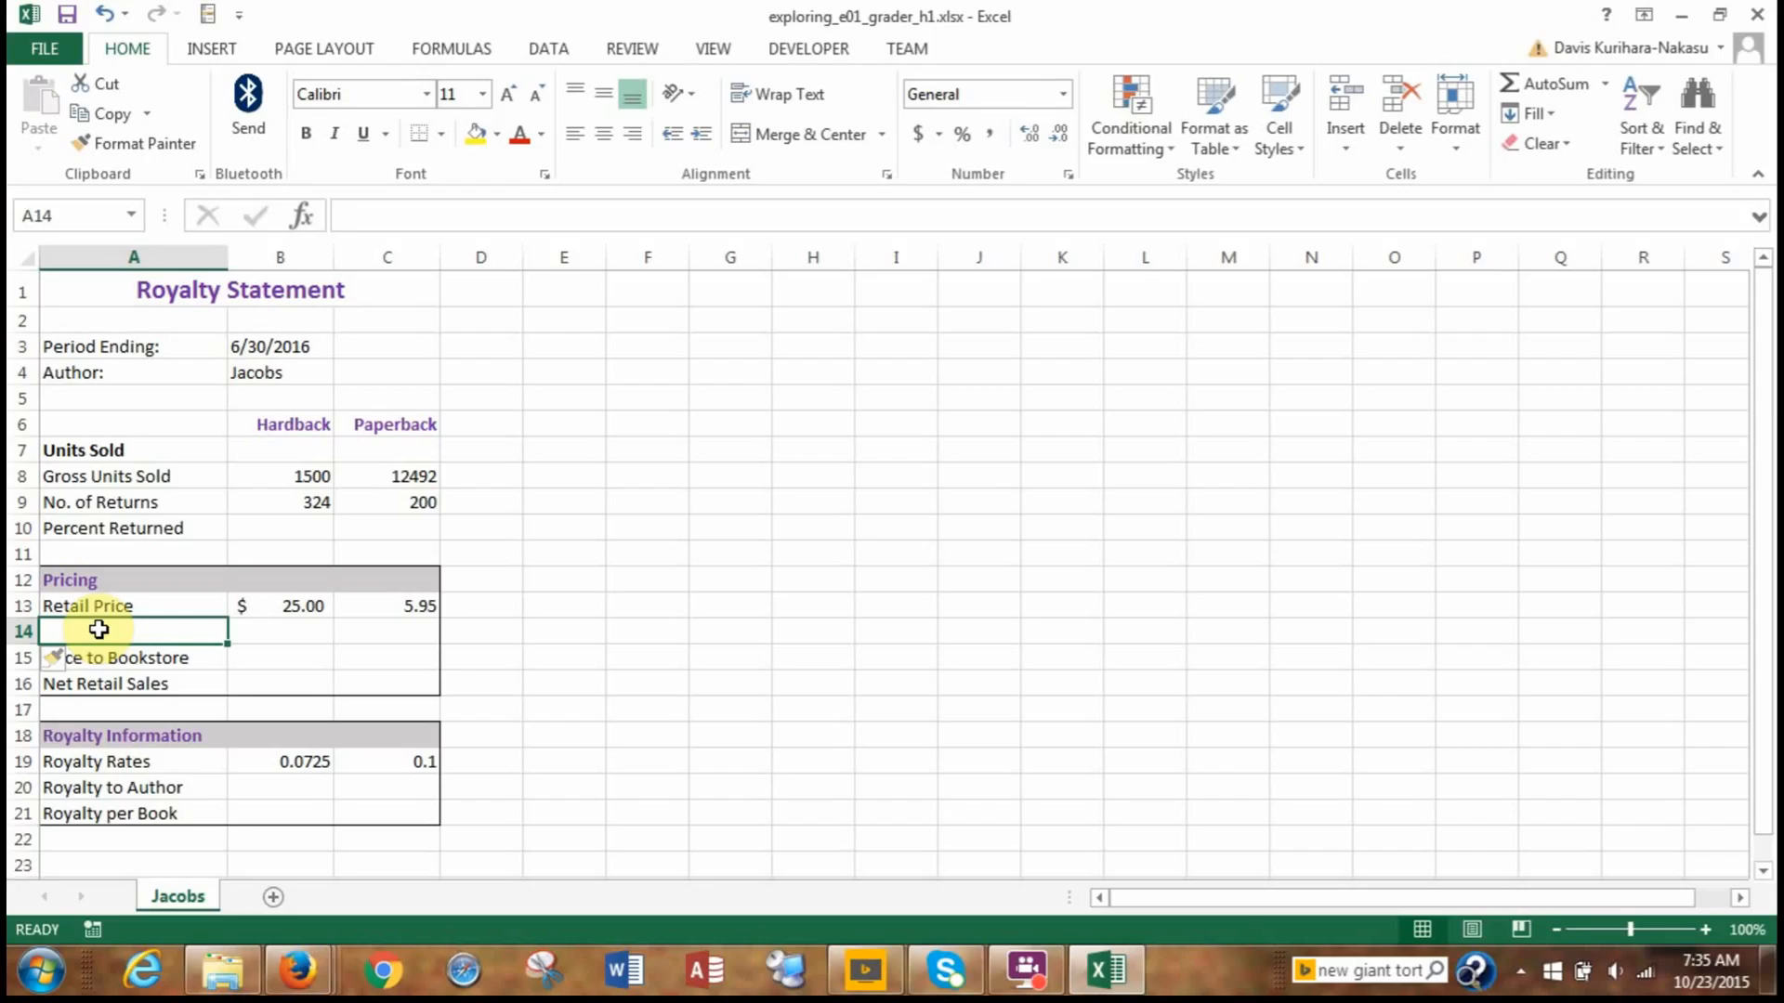
pyautogui.write('S')
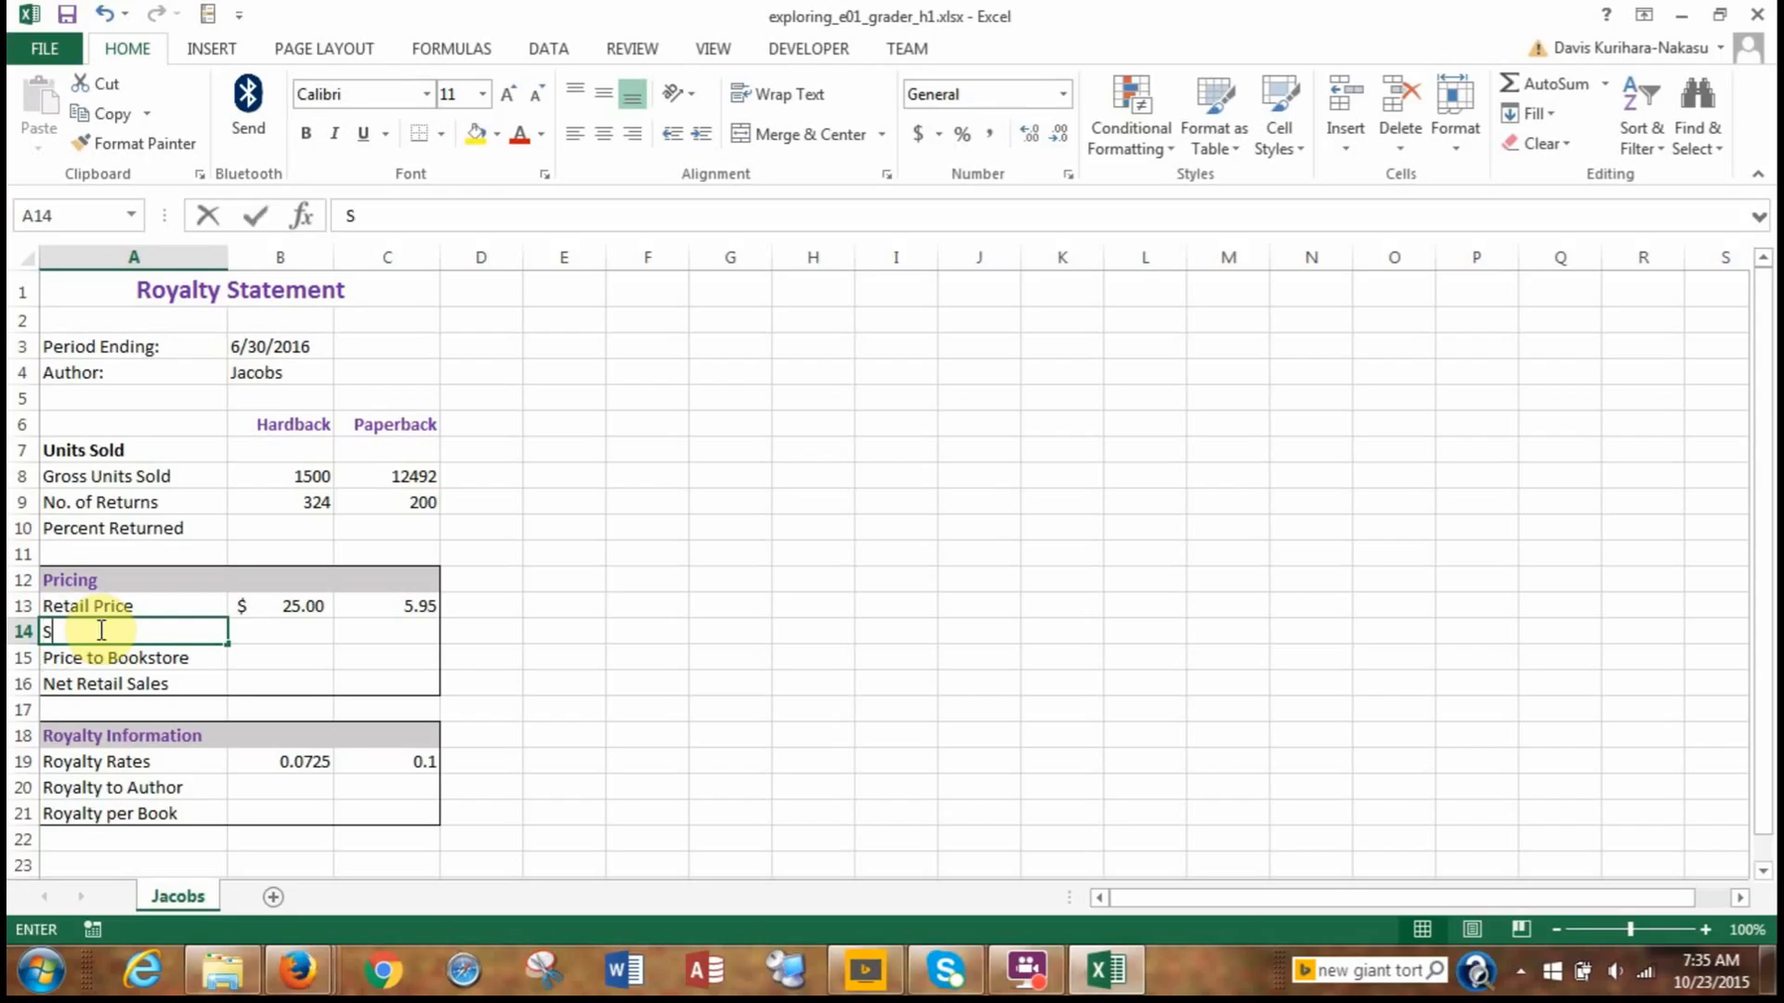
pyautogui.write('tandard')
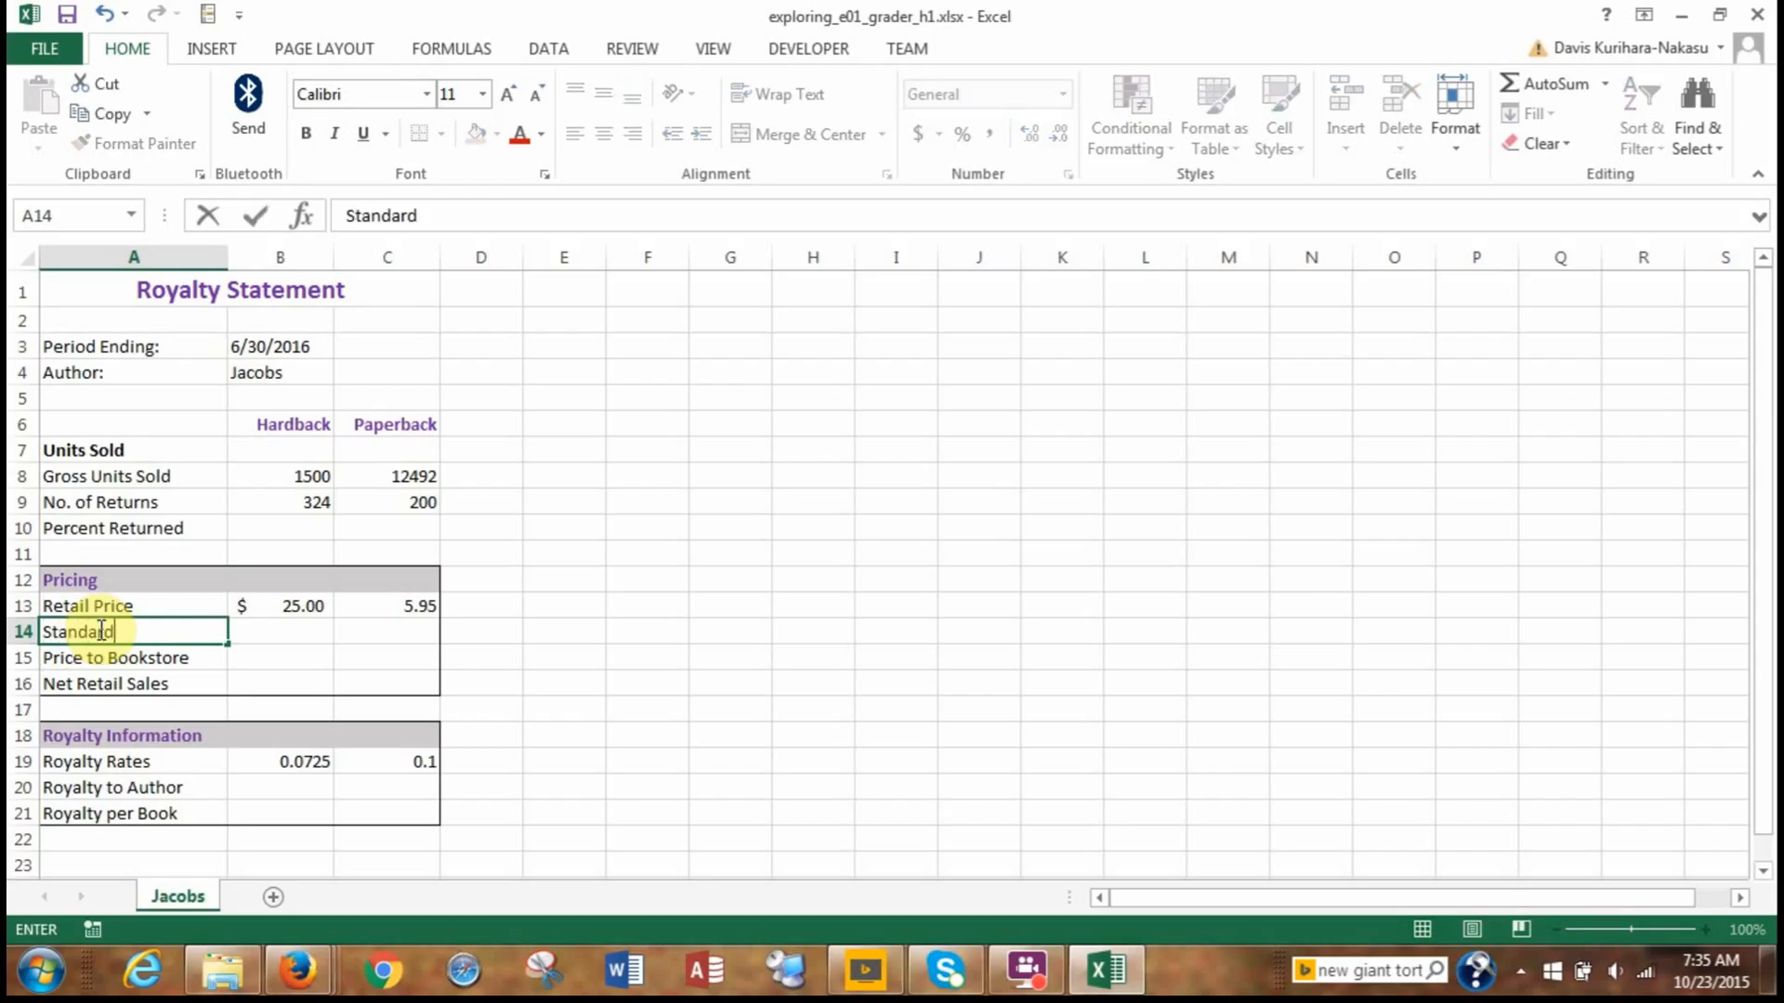
pyautogui.write(' Discount')
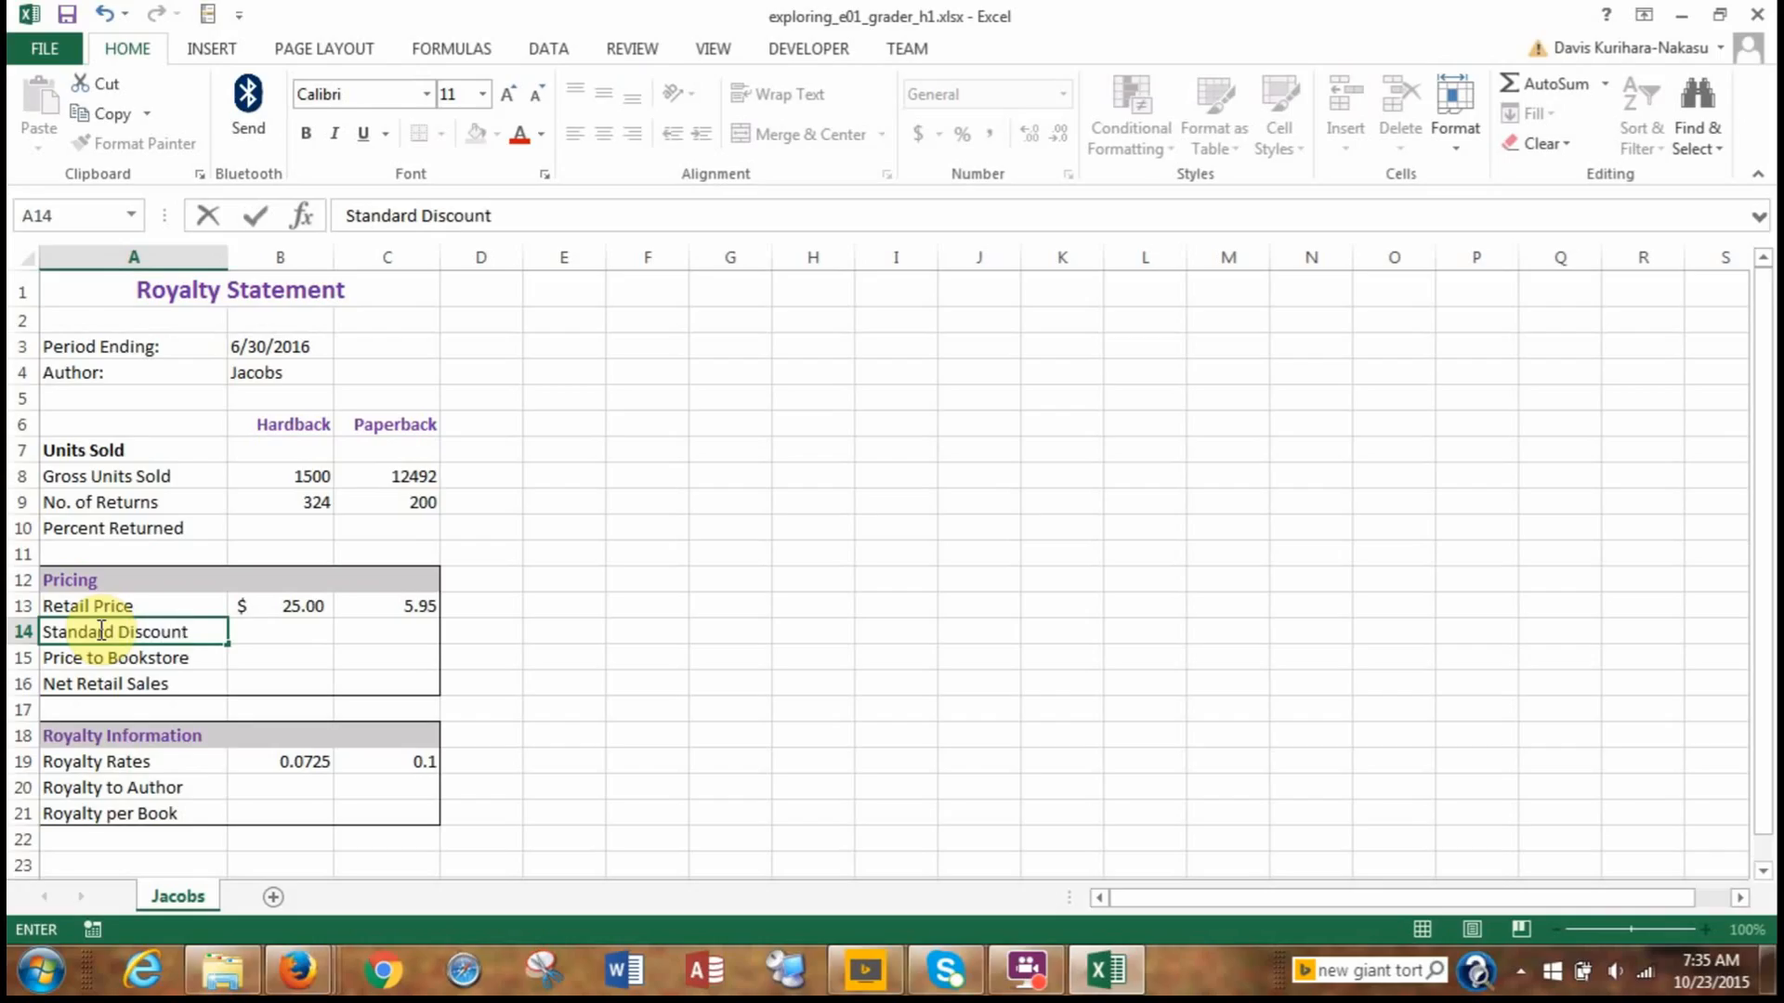
pyautogui.write(' Rate')
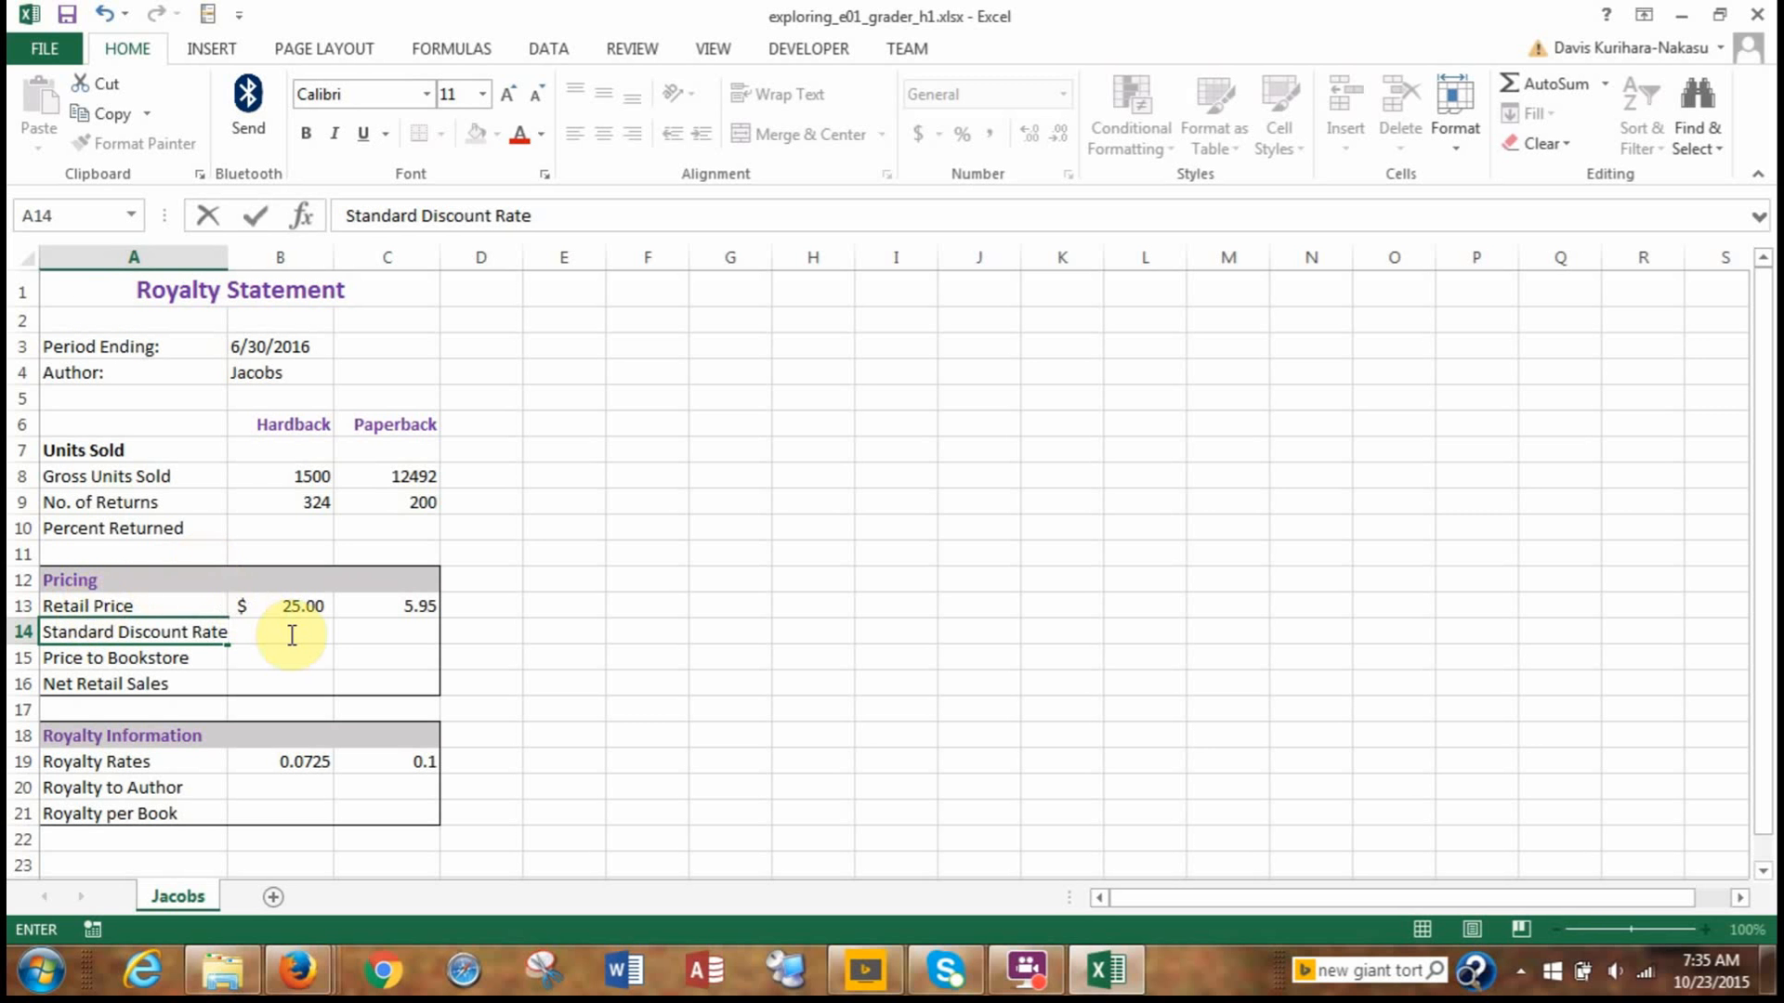
pyautogui.click(215, 604)
# Enter the standard discount rates: 0.55 for Hardback in B14 and 0.5 for Paperback in C14.
pyautogui.click(253, 636)
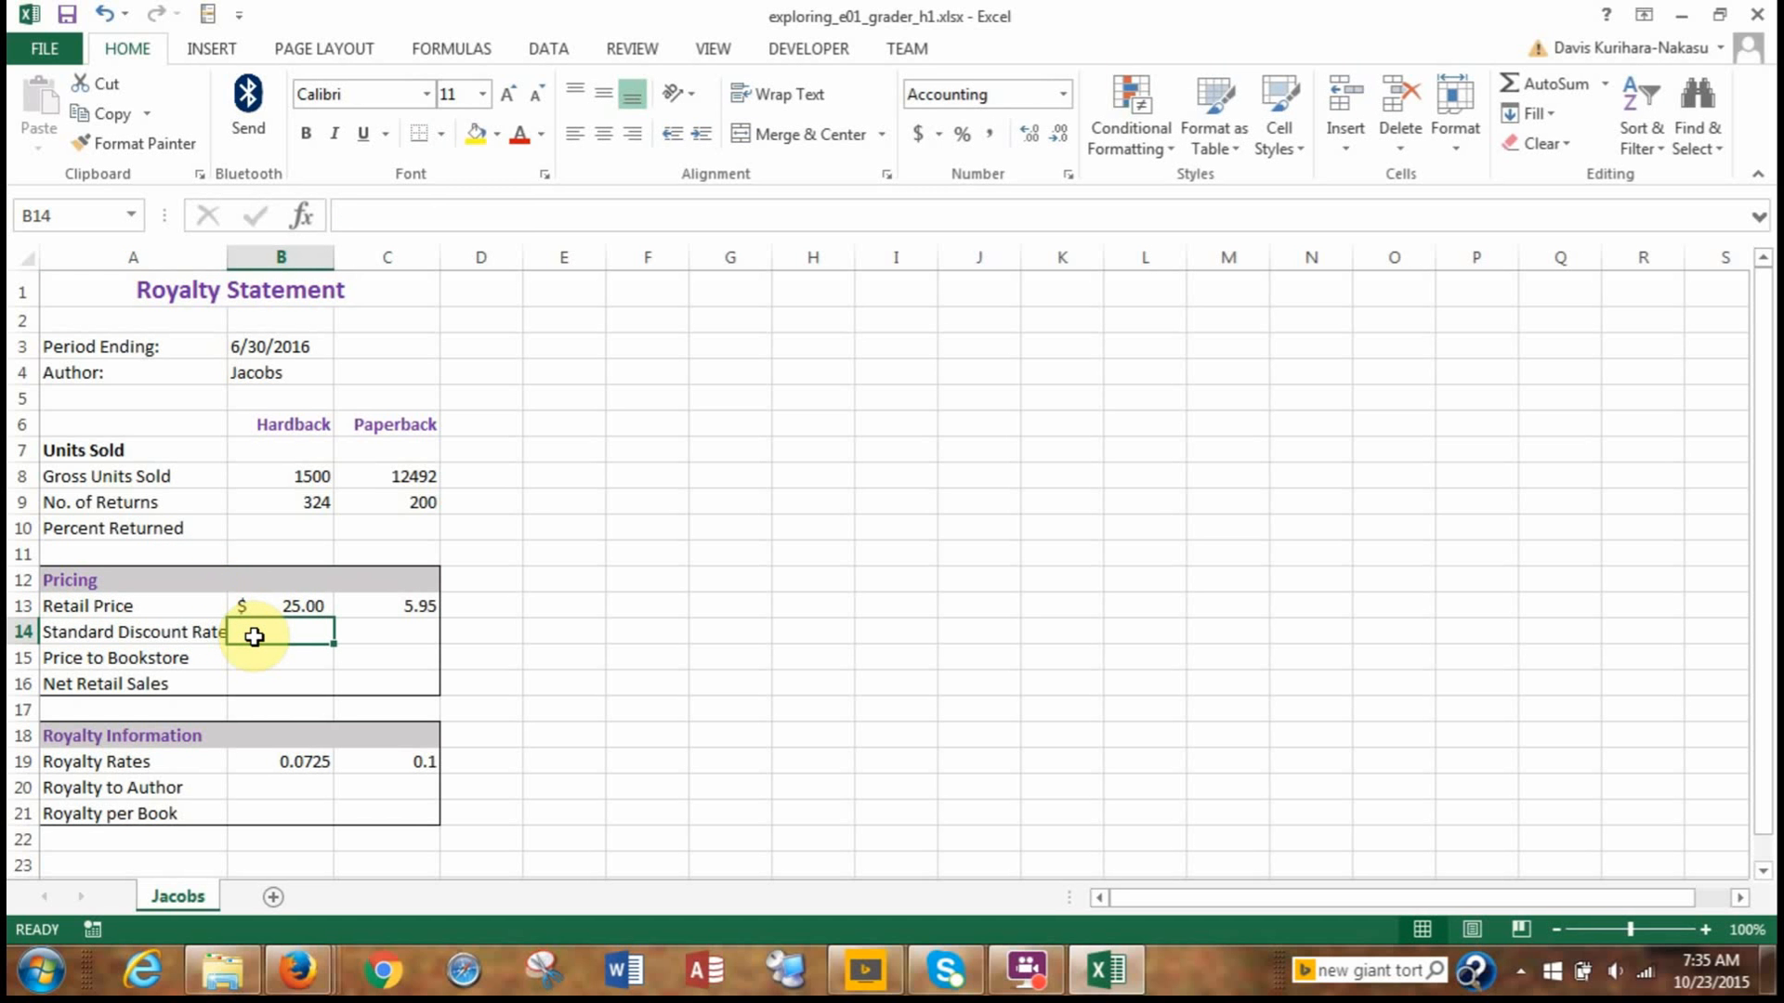
pyautogui.write('0.5')
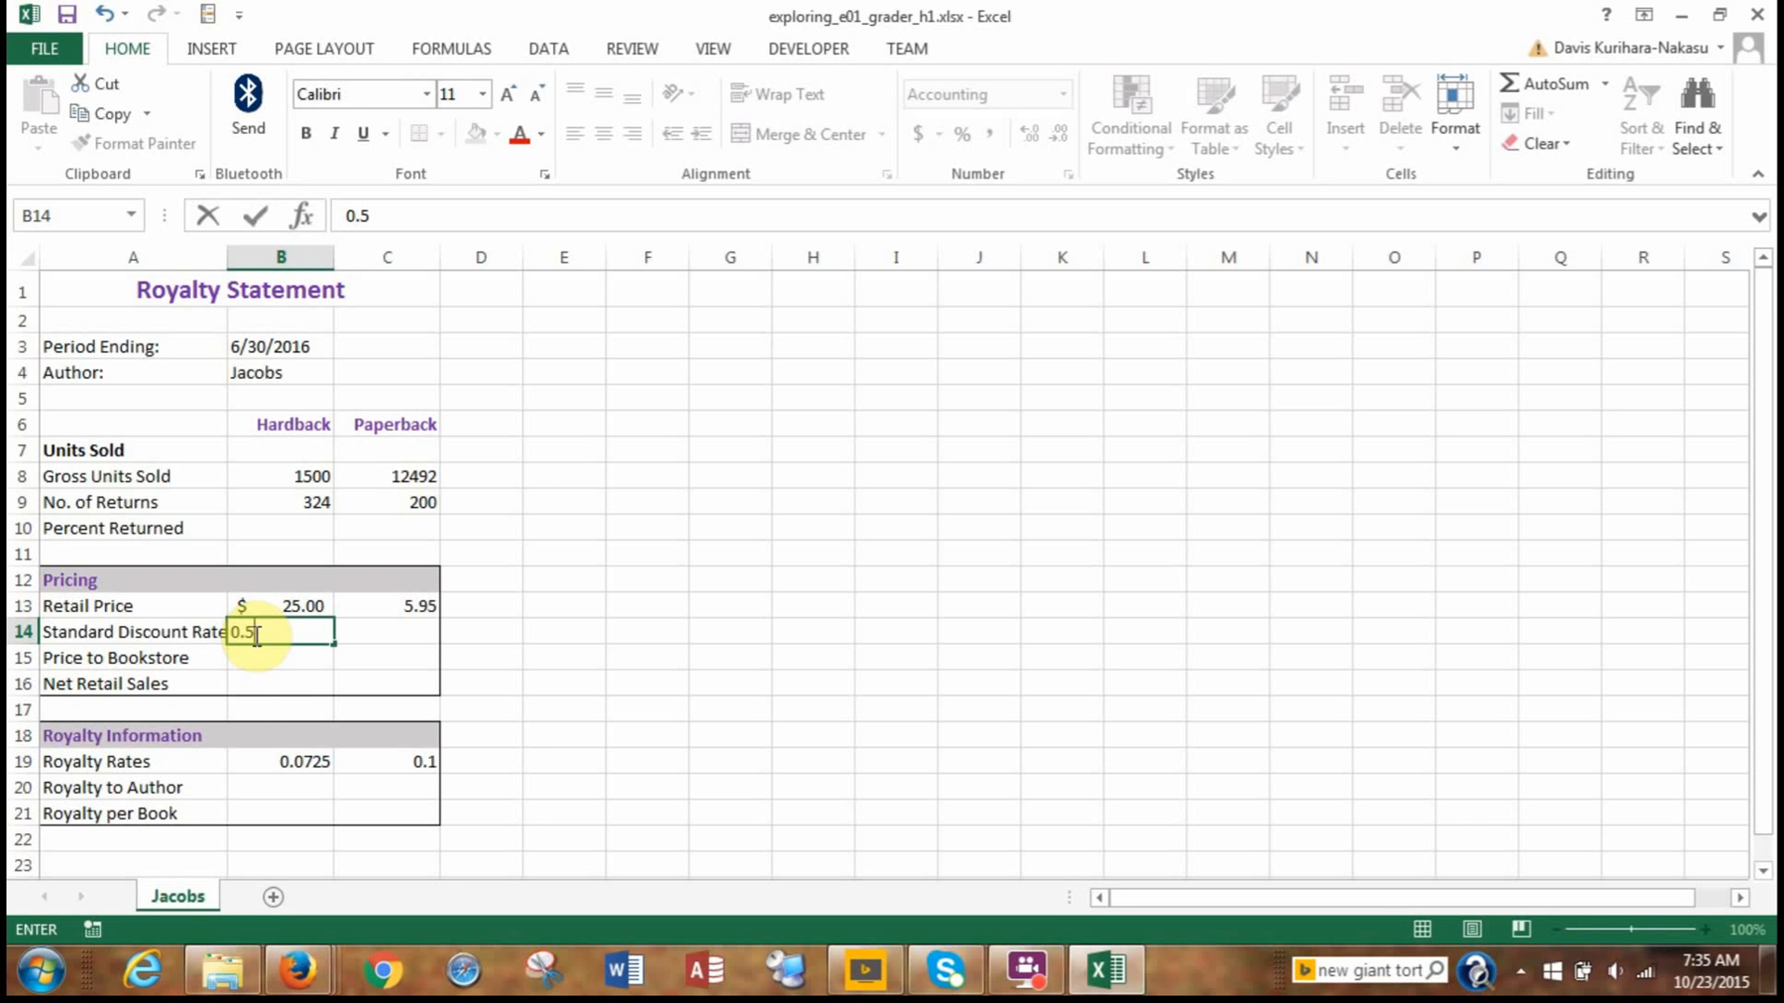
pyautogui.write('5')
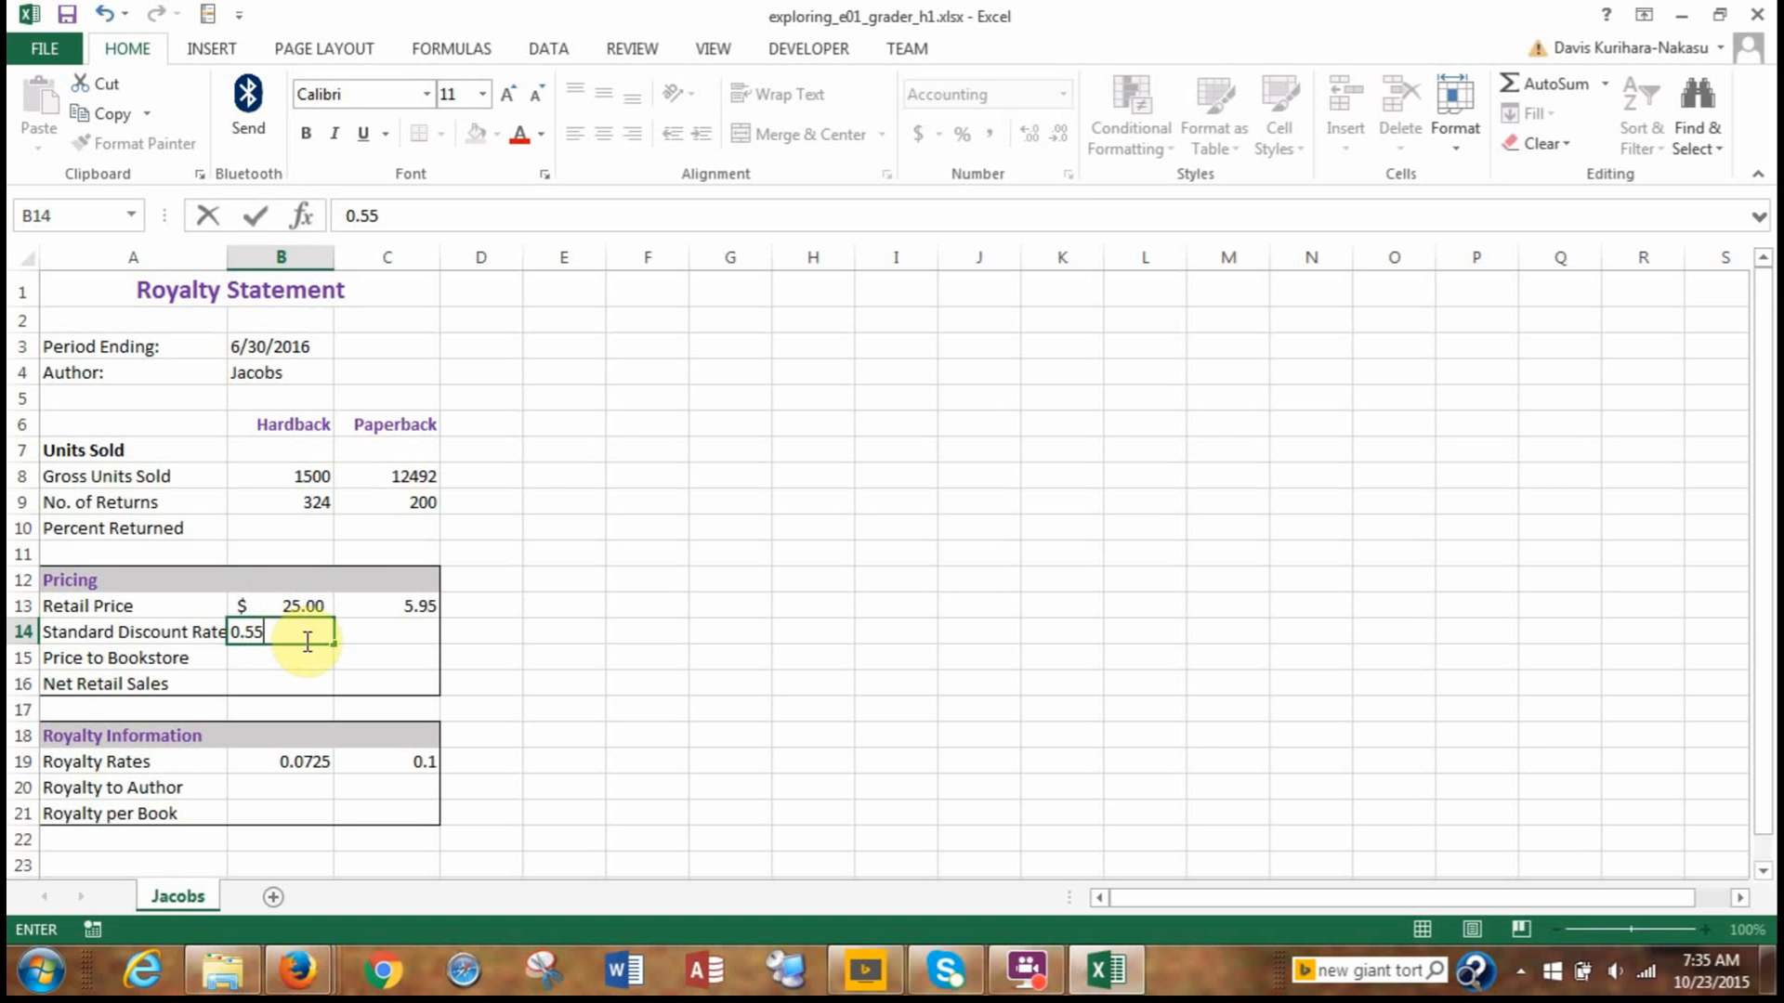
pyautogui.click(357, 632)
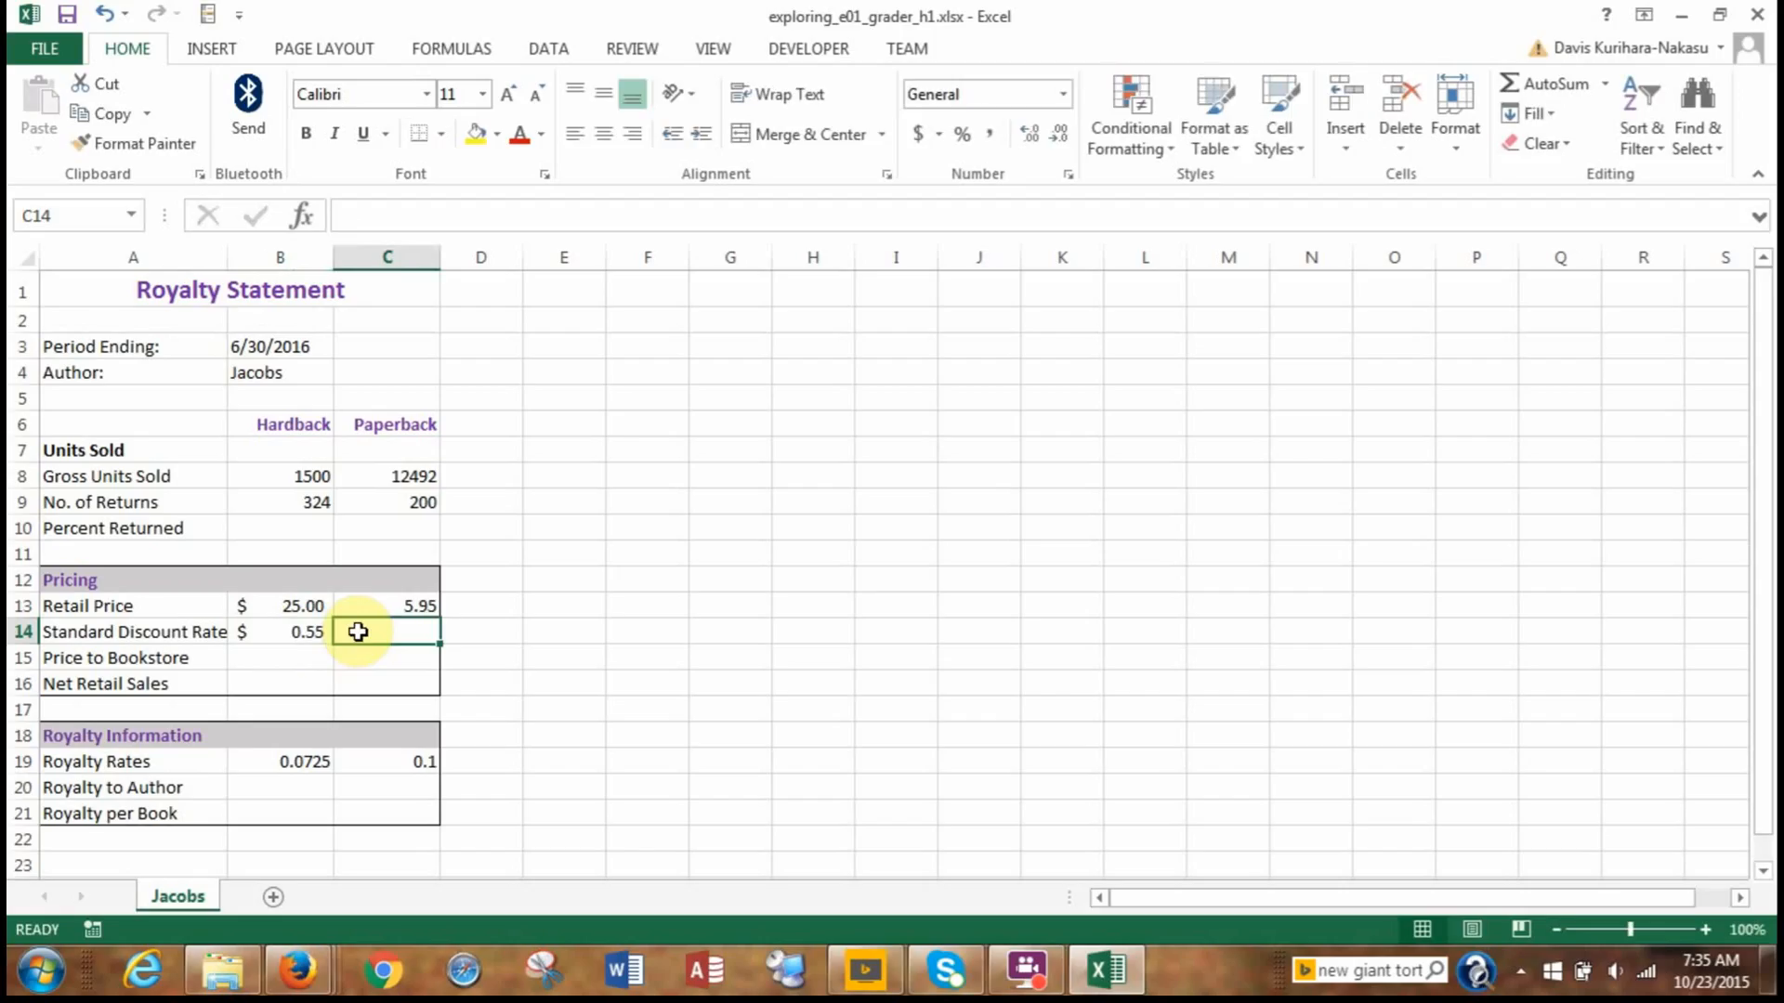
pyautogui.write('0.5')
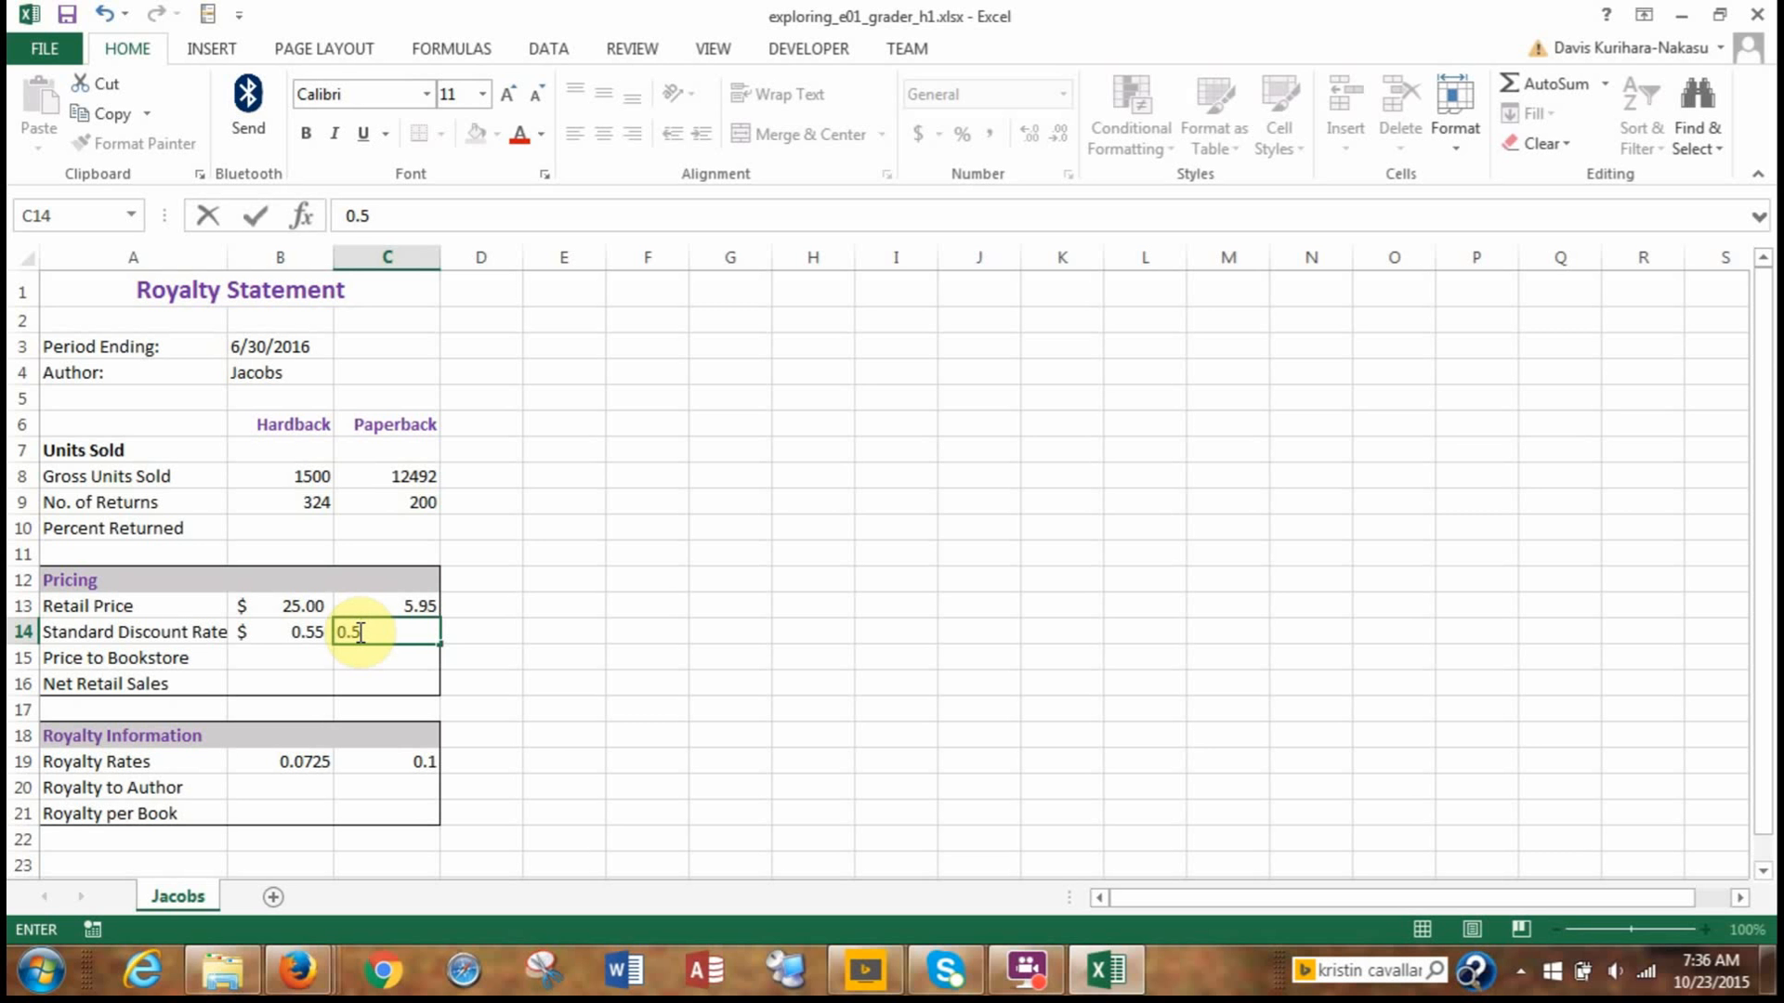
pyautogui.hotkey('ctrl', 'Return')
# Format the discount rates in B14:C14 with the Percent number style.
pyautogui.click(268, 625)
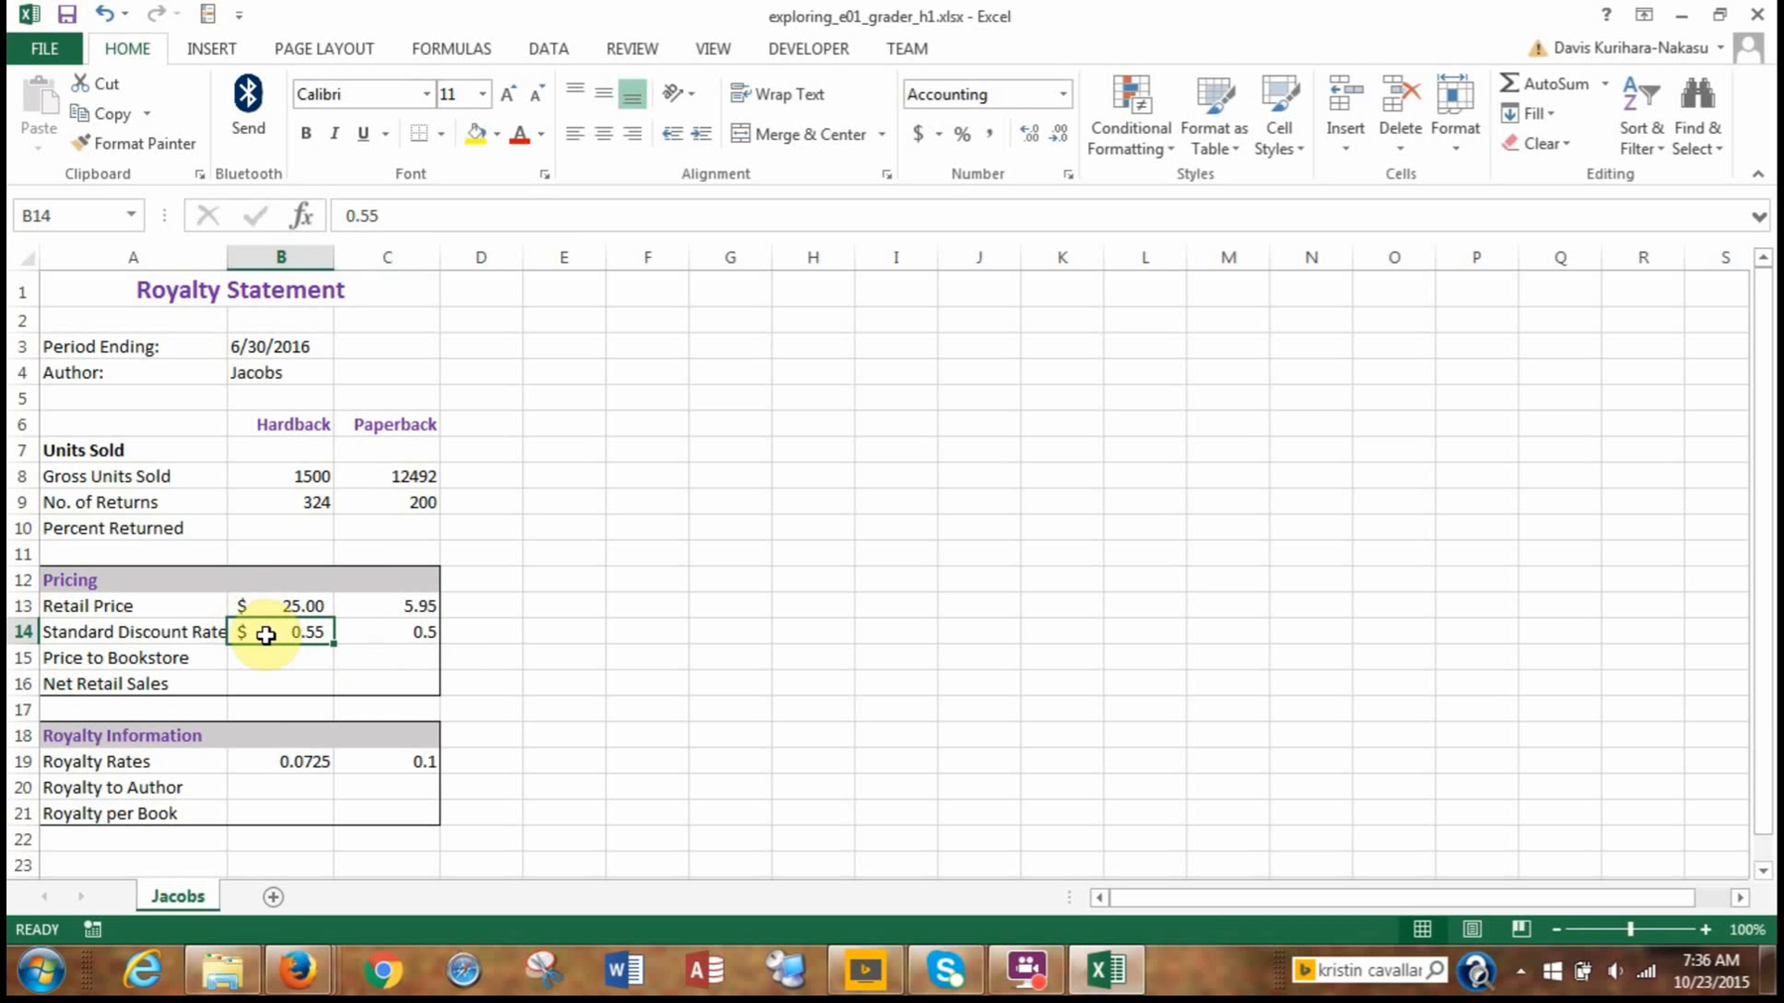
pyautogui.moveTo(266, 635); pyautogui.dragTo(379, 631)
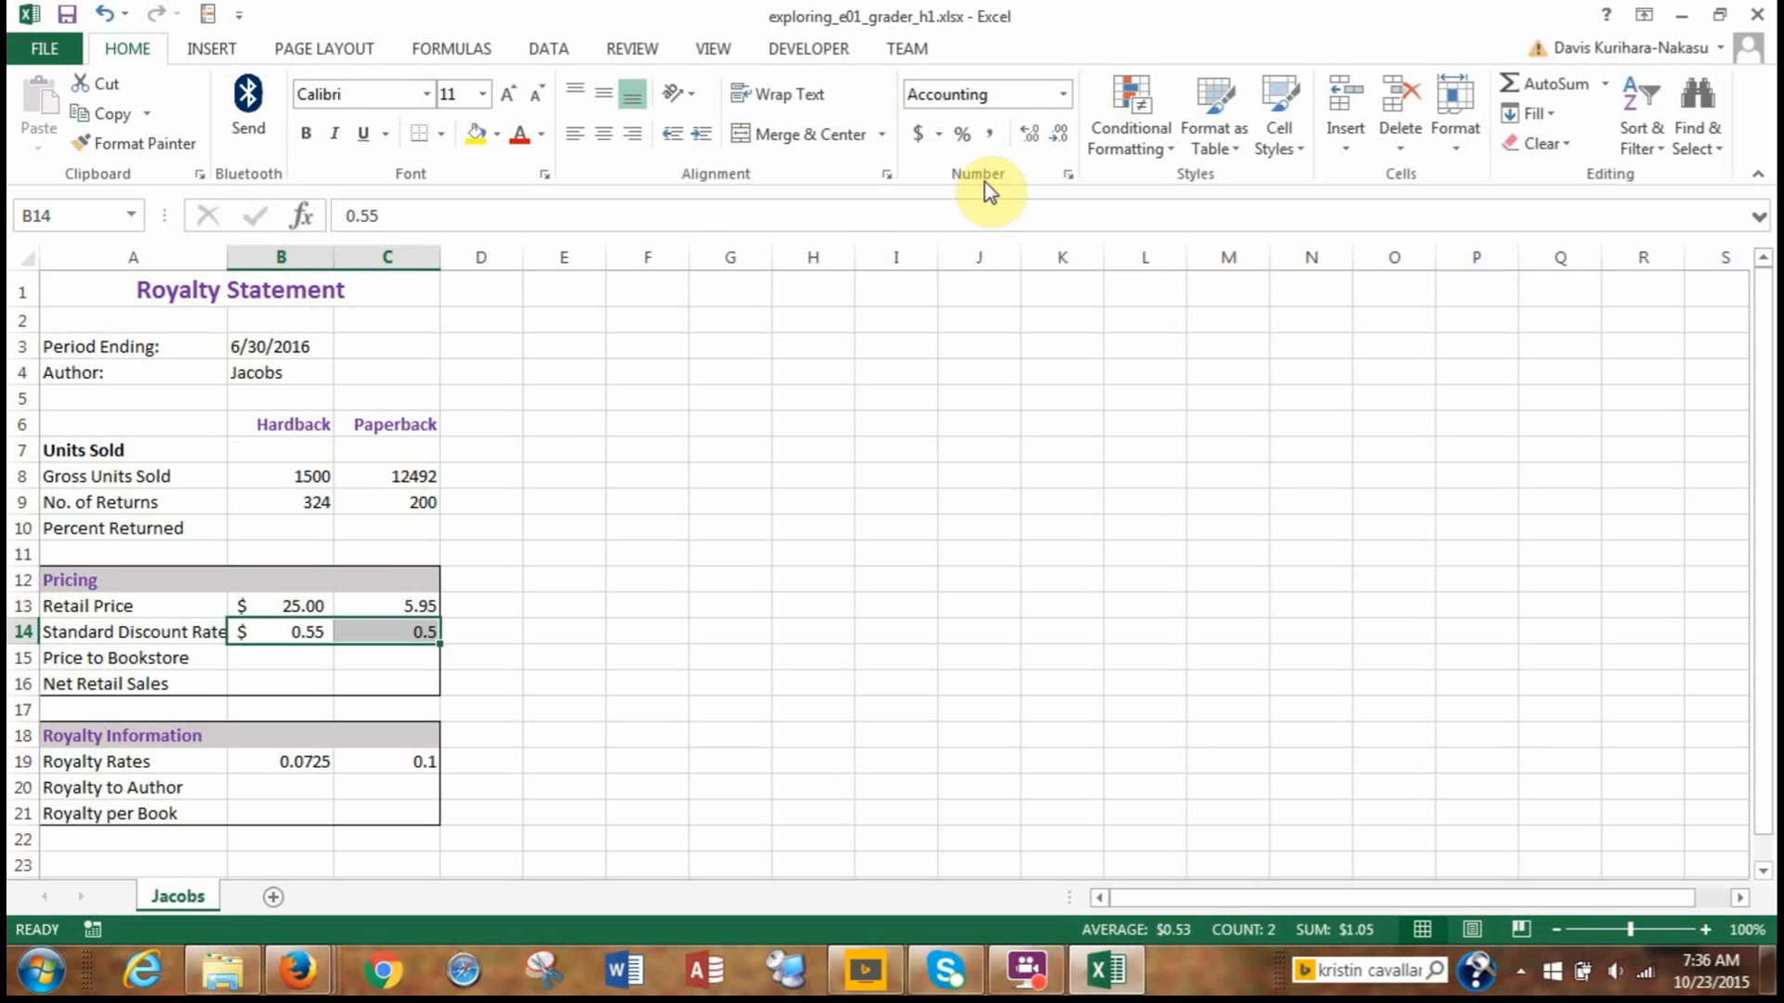
pyautogui.click(961, 132)
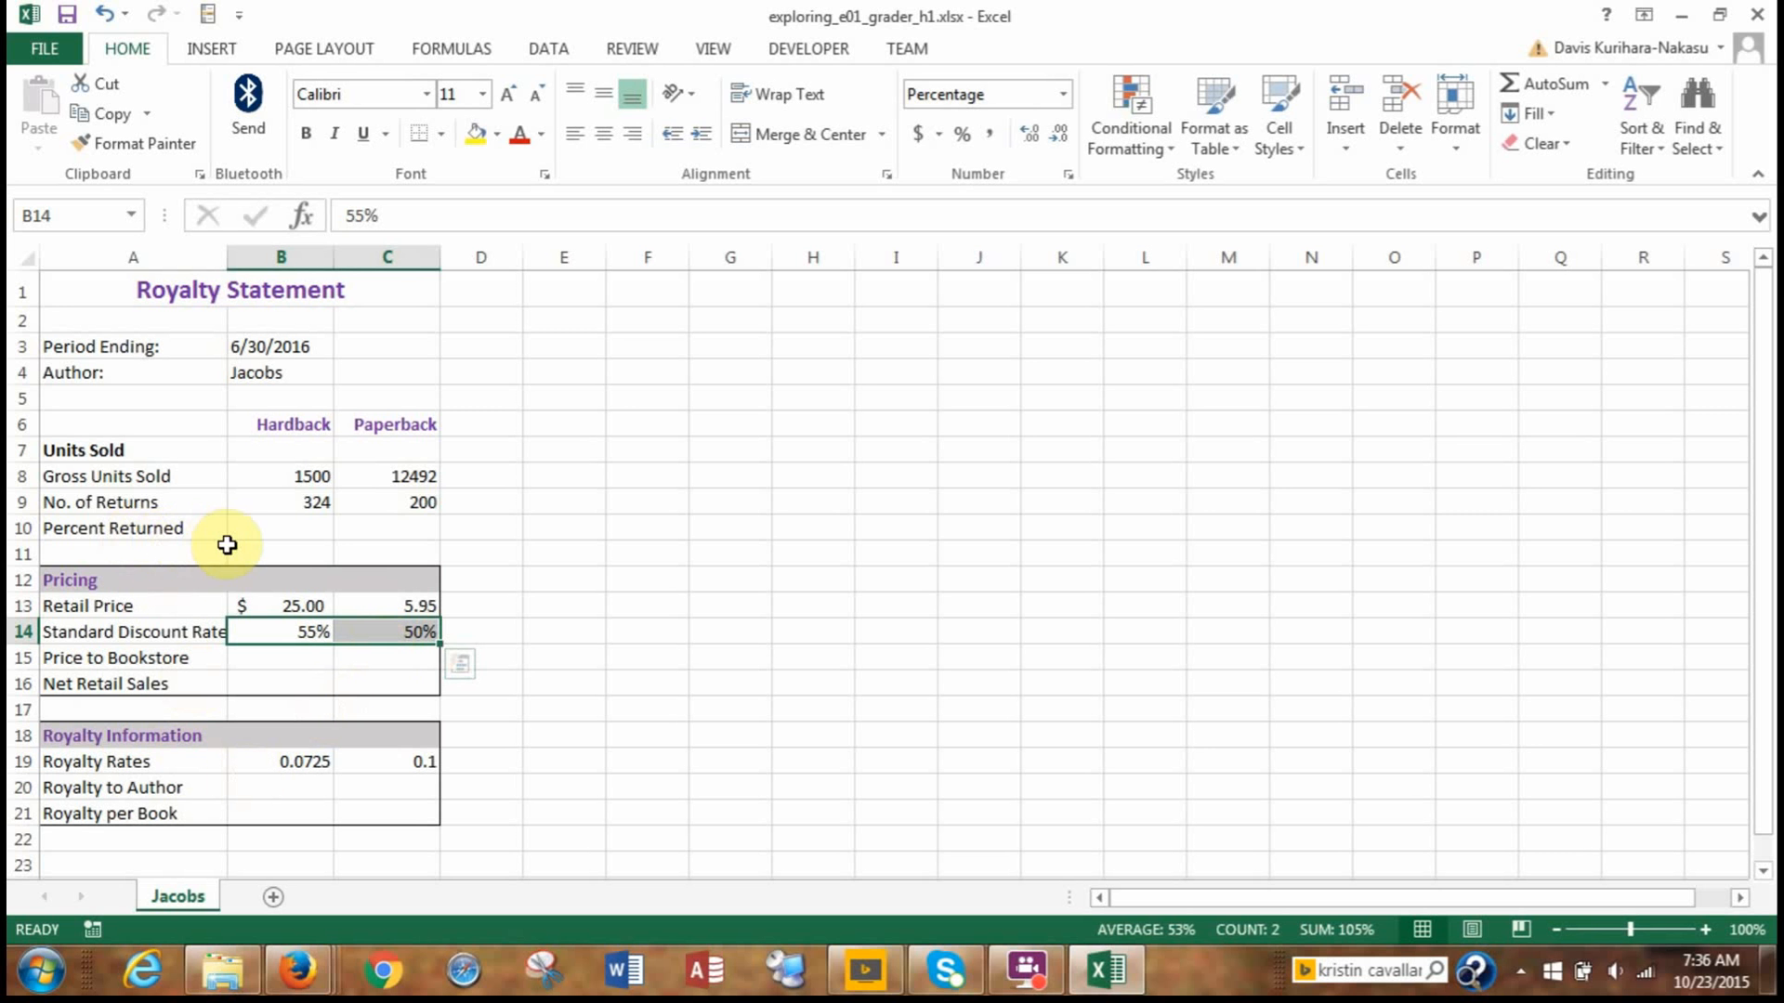
# Enter the formula =B9/B8 in B10 to calculate the Hardback percent returned.
pyautogui.click(285, 532)
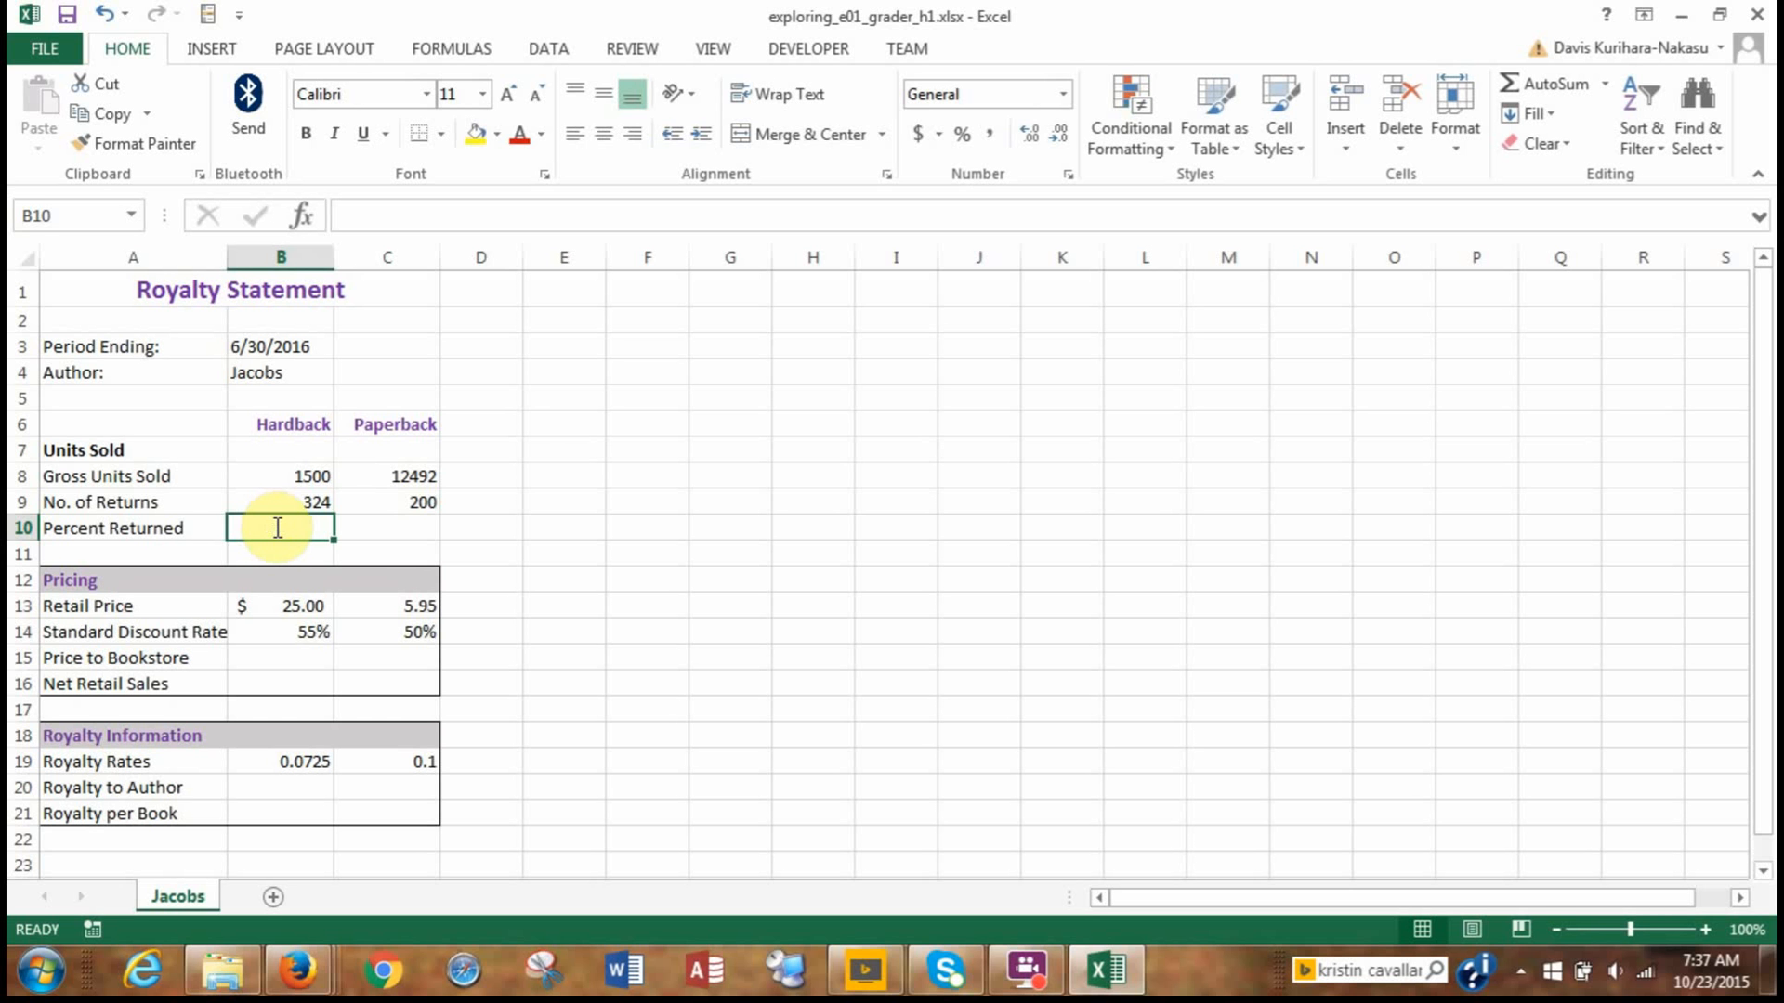
pyautogui.write('=')
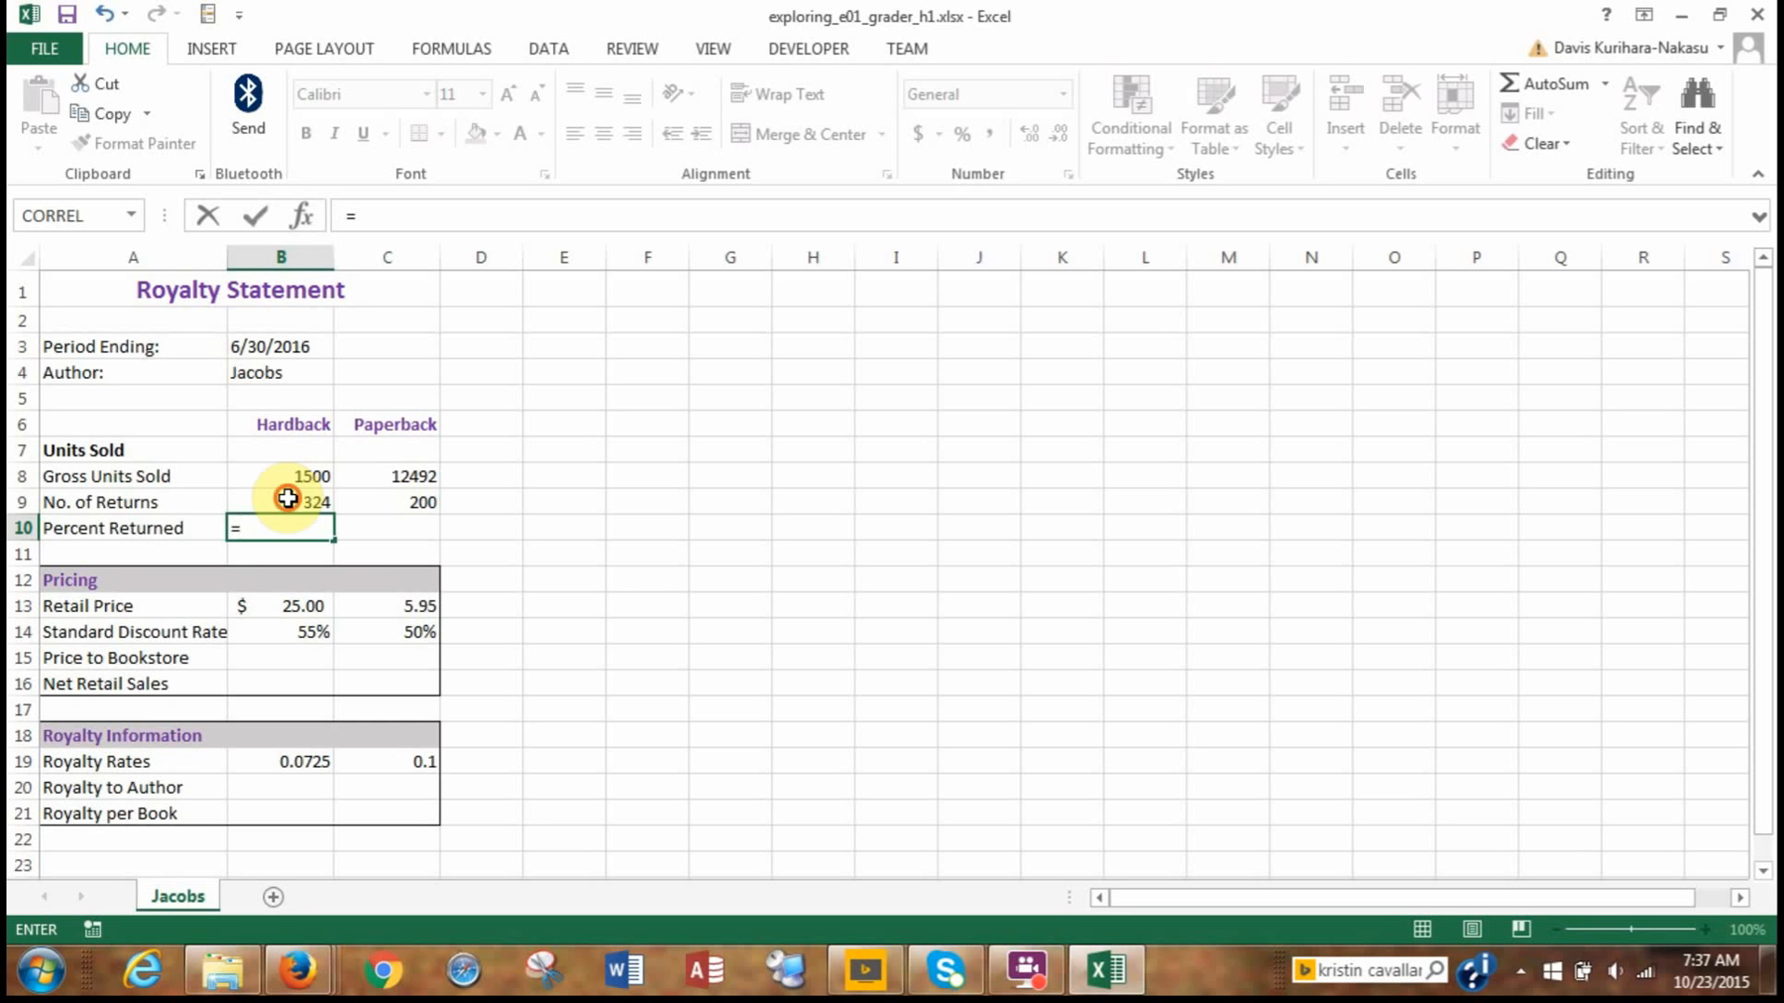
pyautogui.click(288, 499)
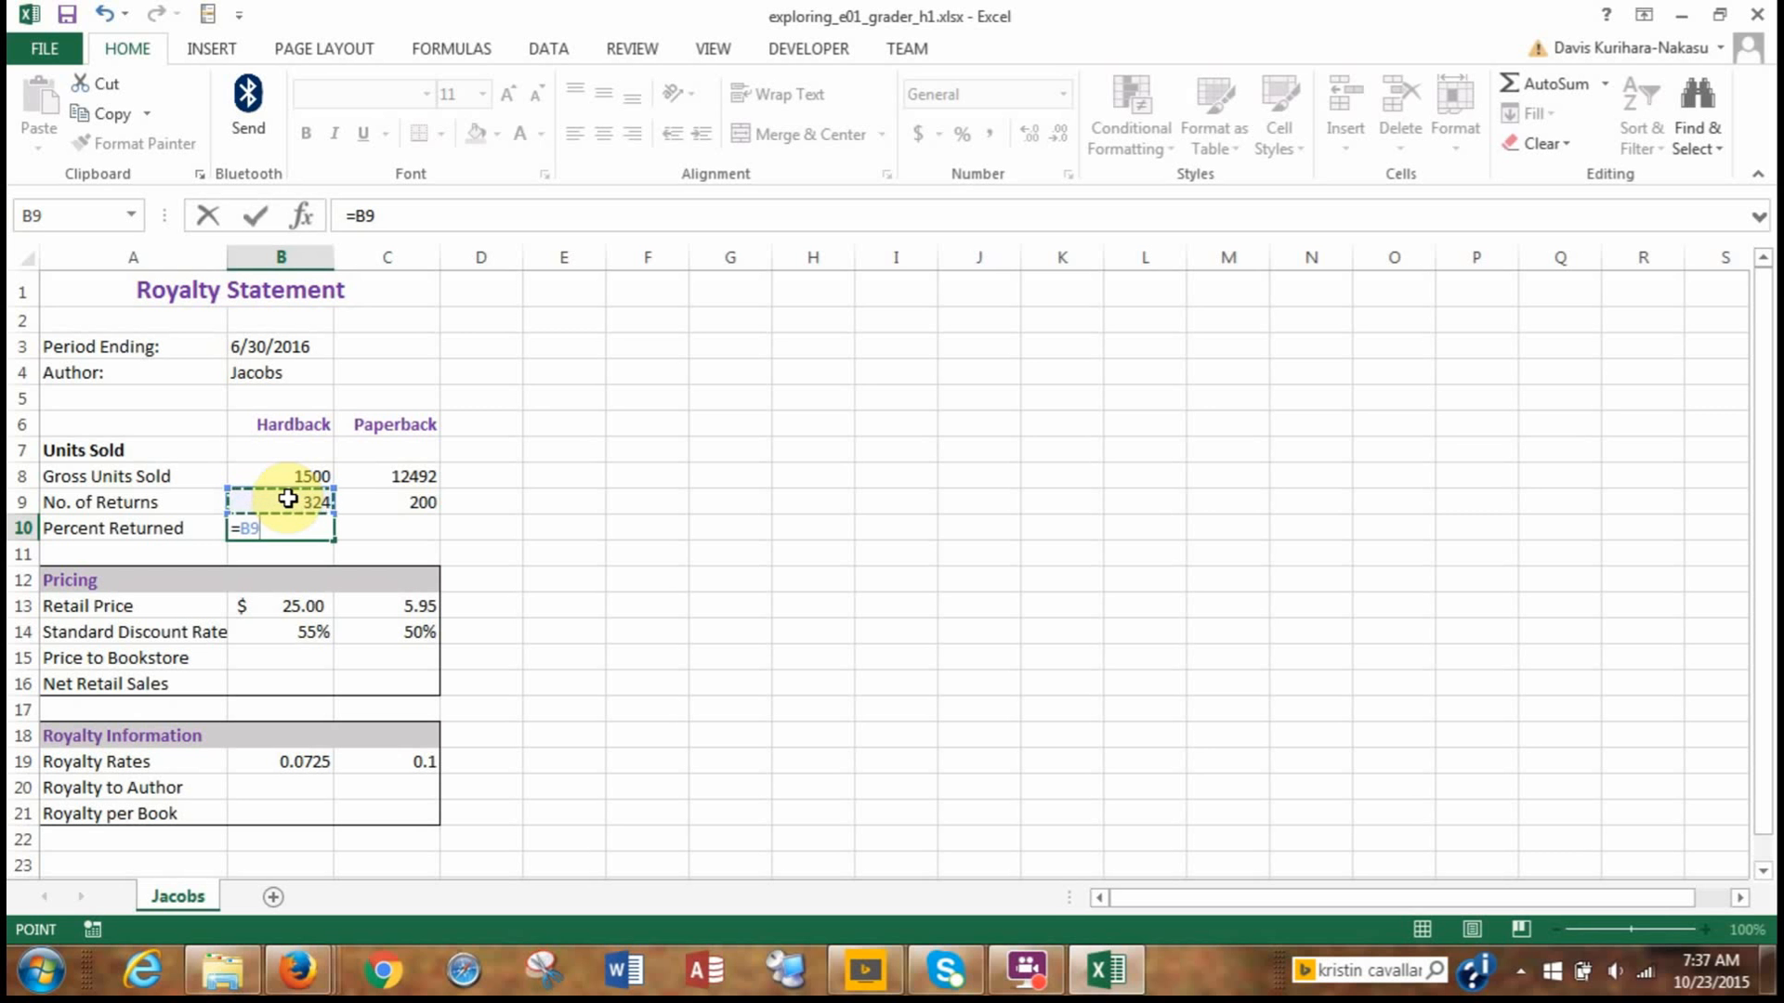
pyautogui.write('/')
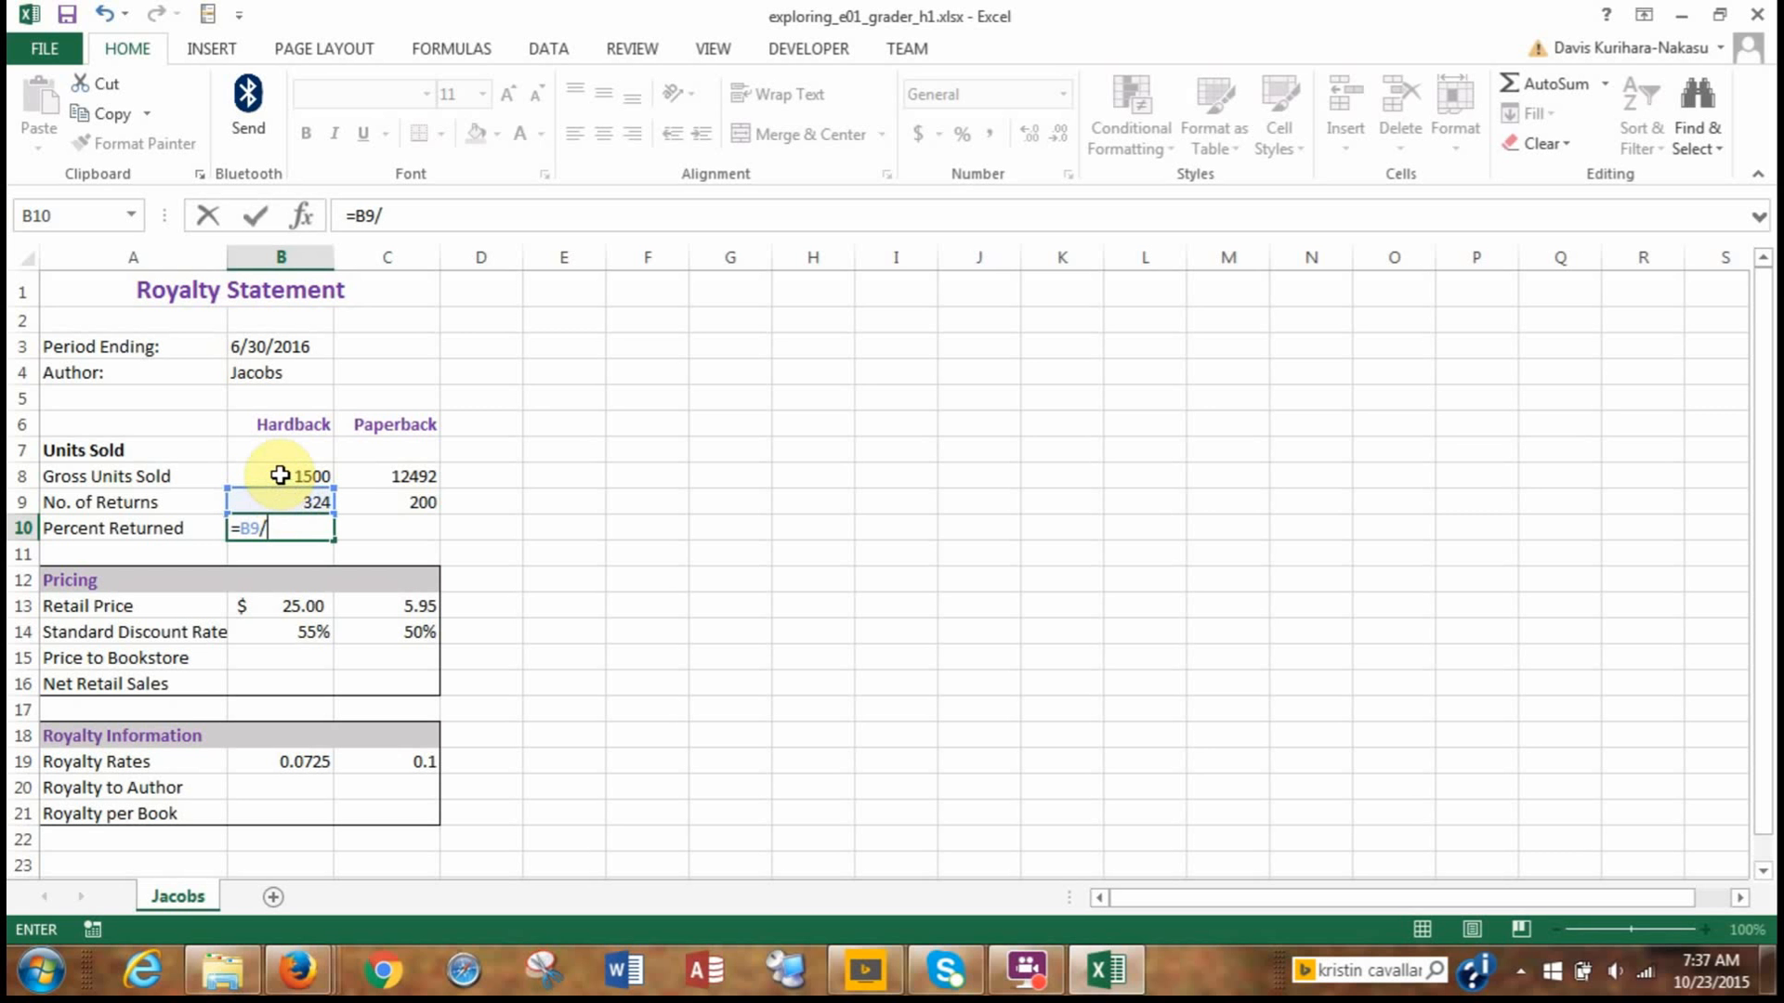
pyautogui.click(280, 476)
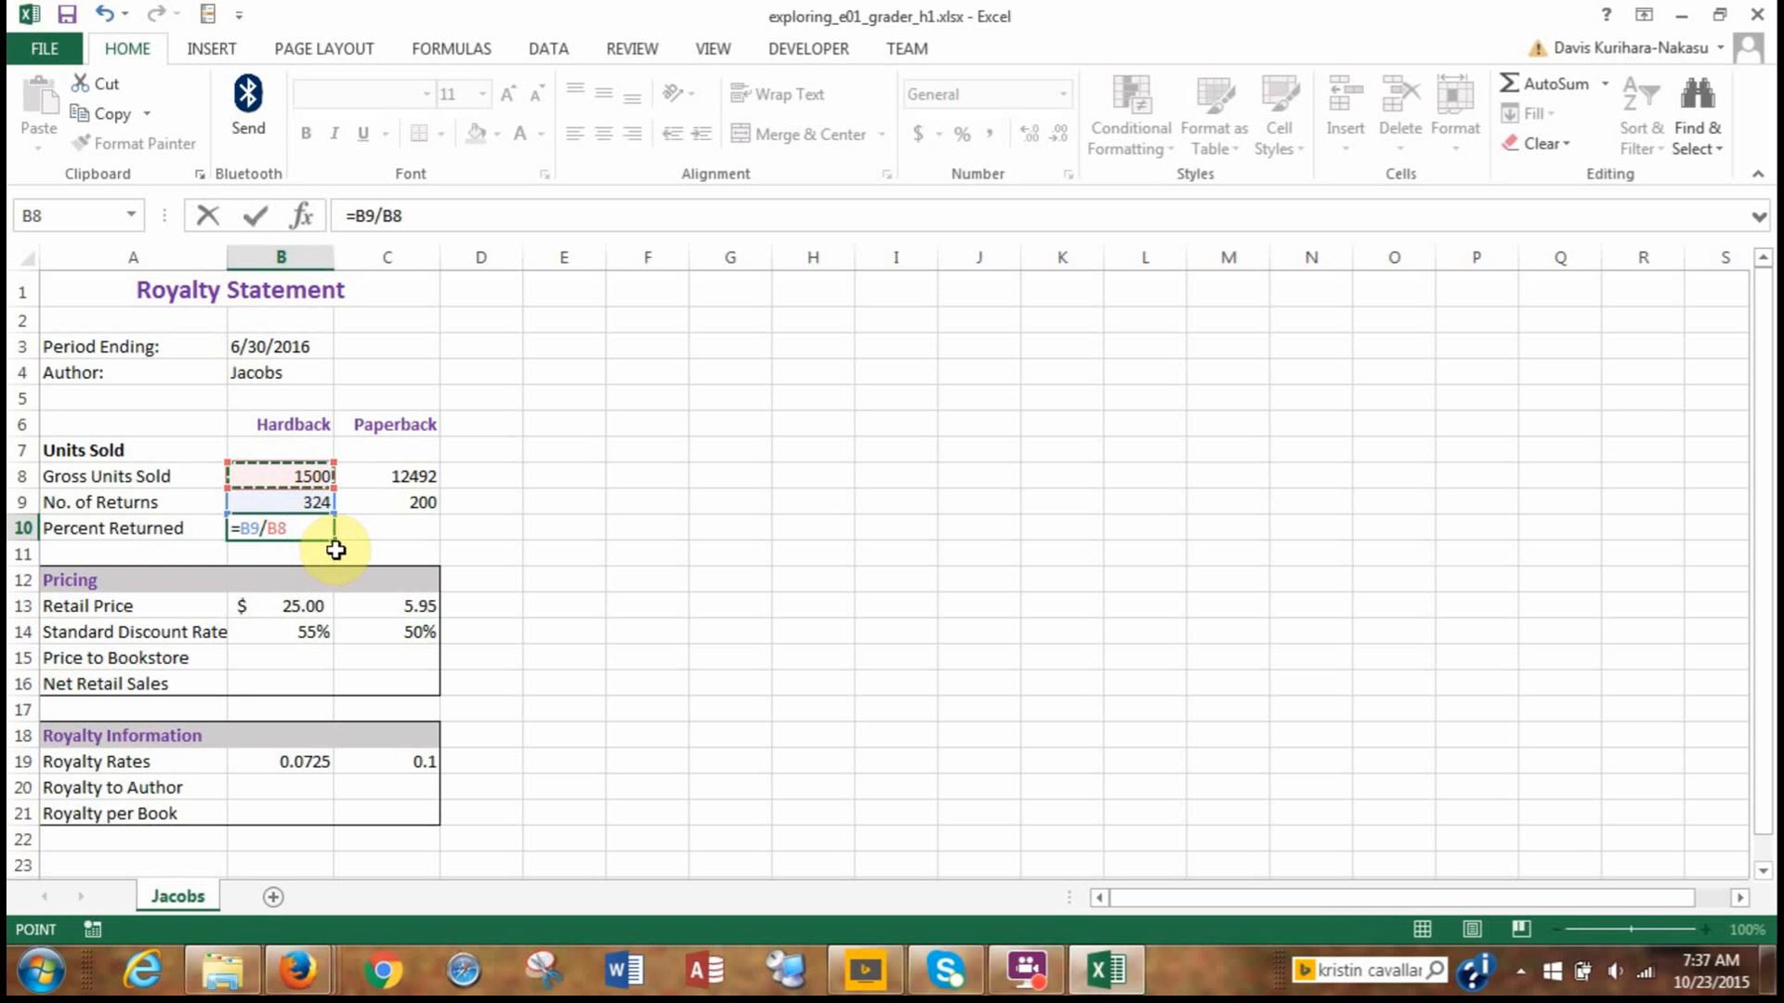
pyautogui.press('Return')
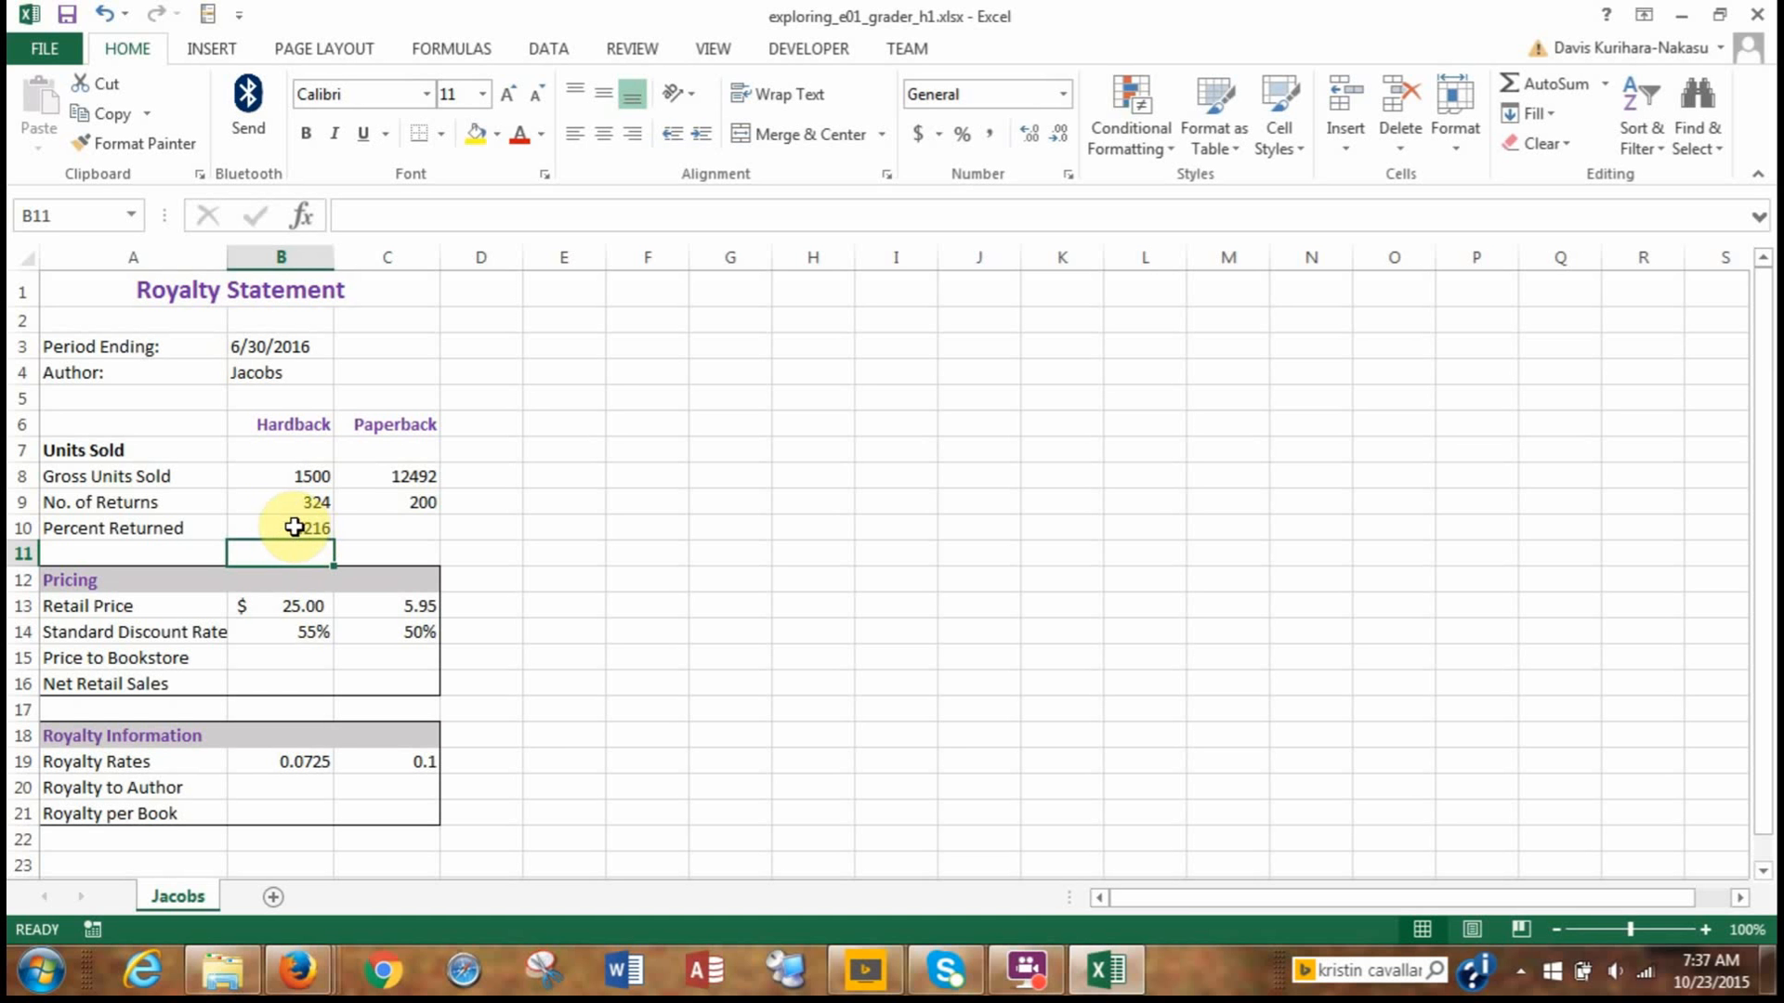
# Format the Hardback percent returned in B10 with the Percent style and one decimal place.
pyautogui.click(293, 527)
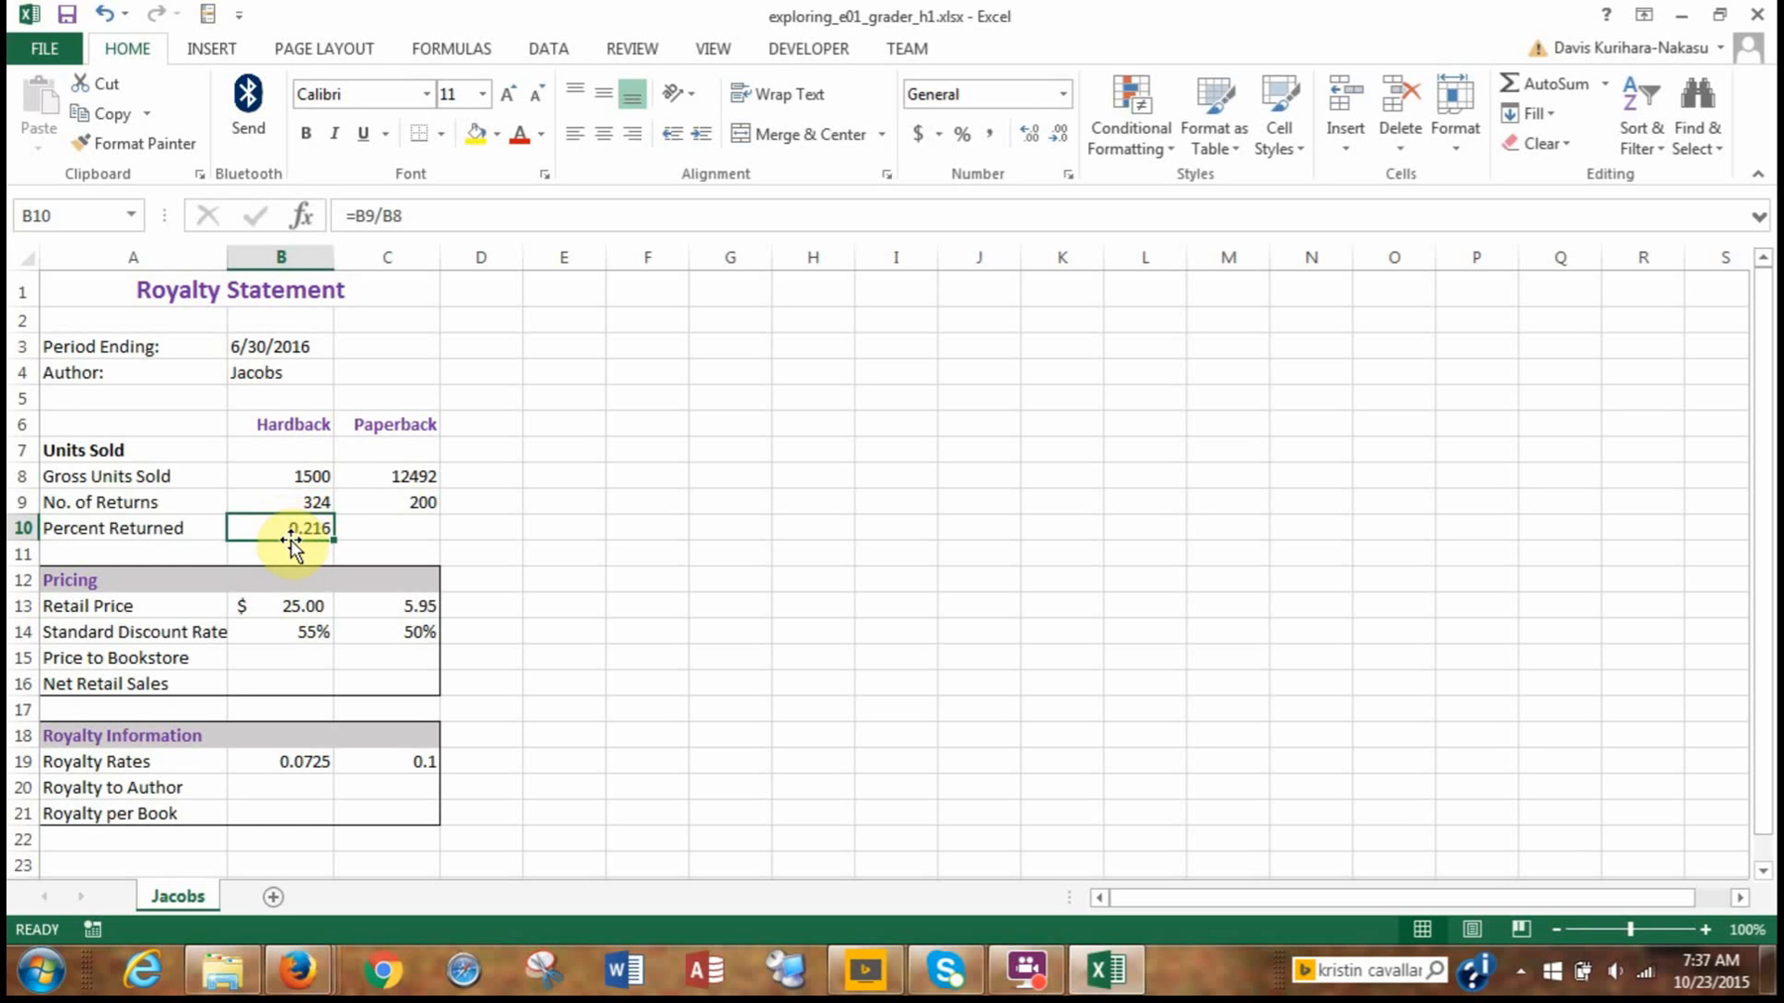
pyautogui.click(962, 139)
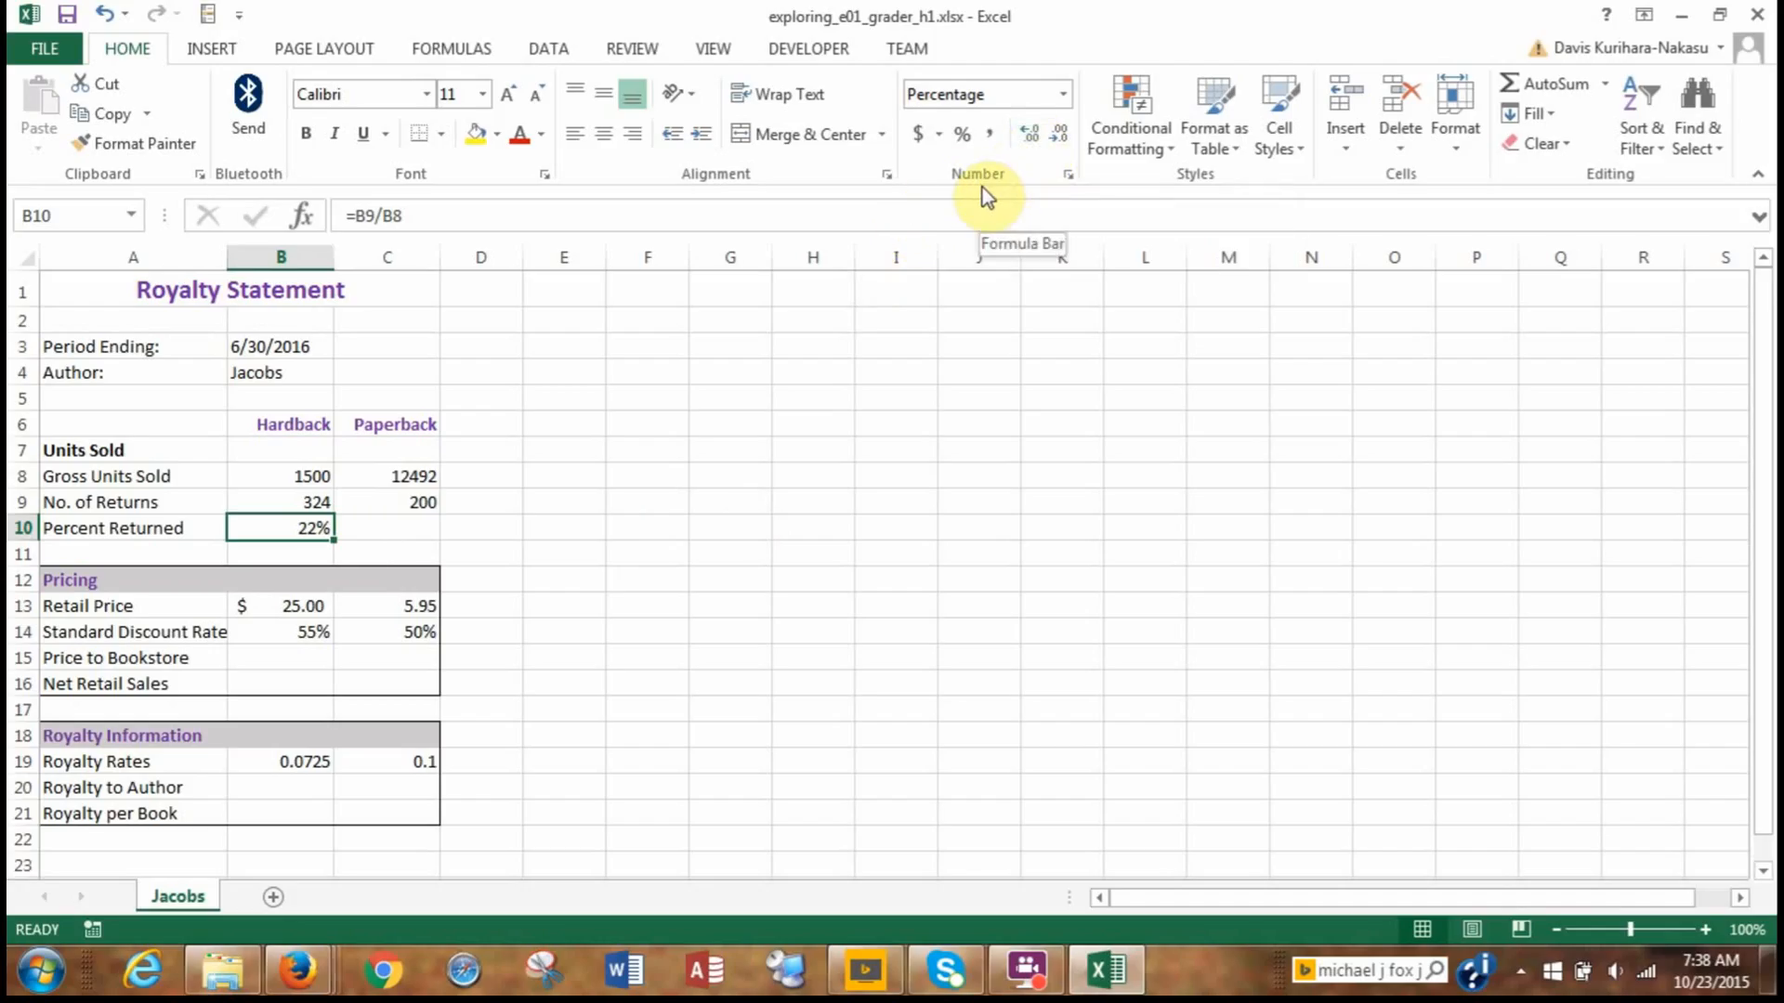
pyautogui.click(1033, 141)
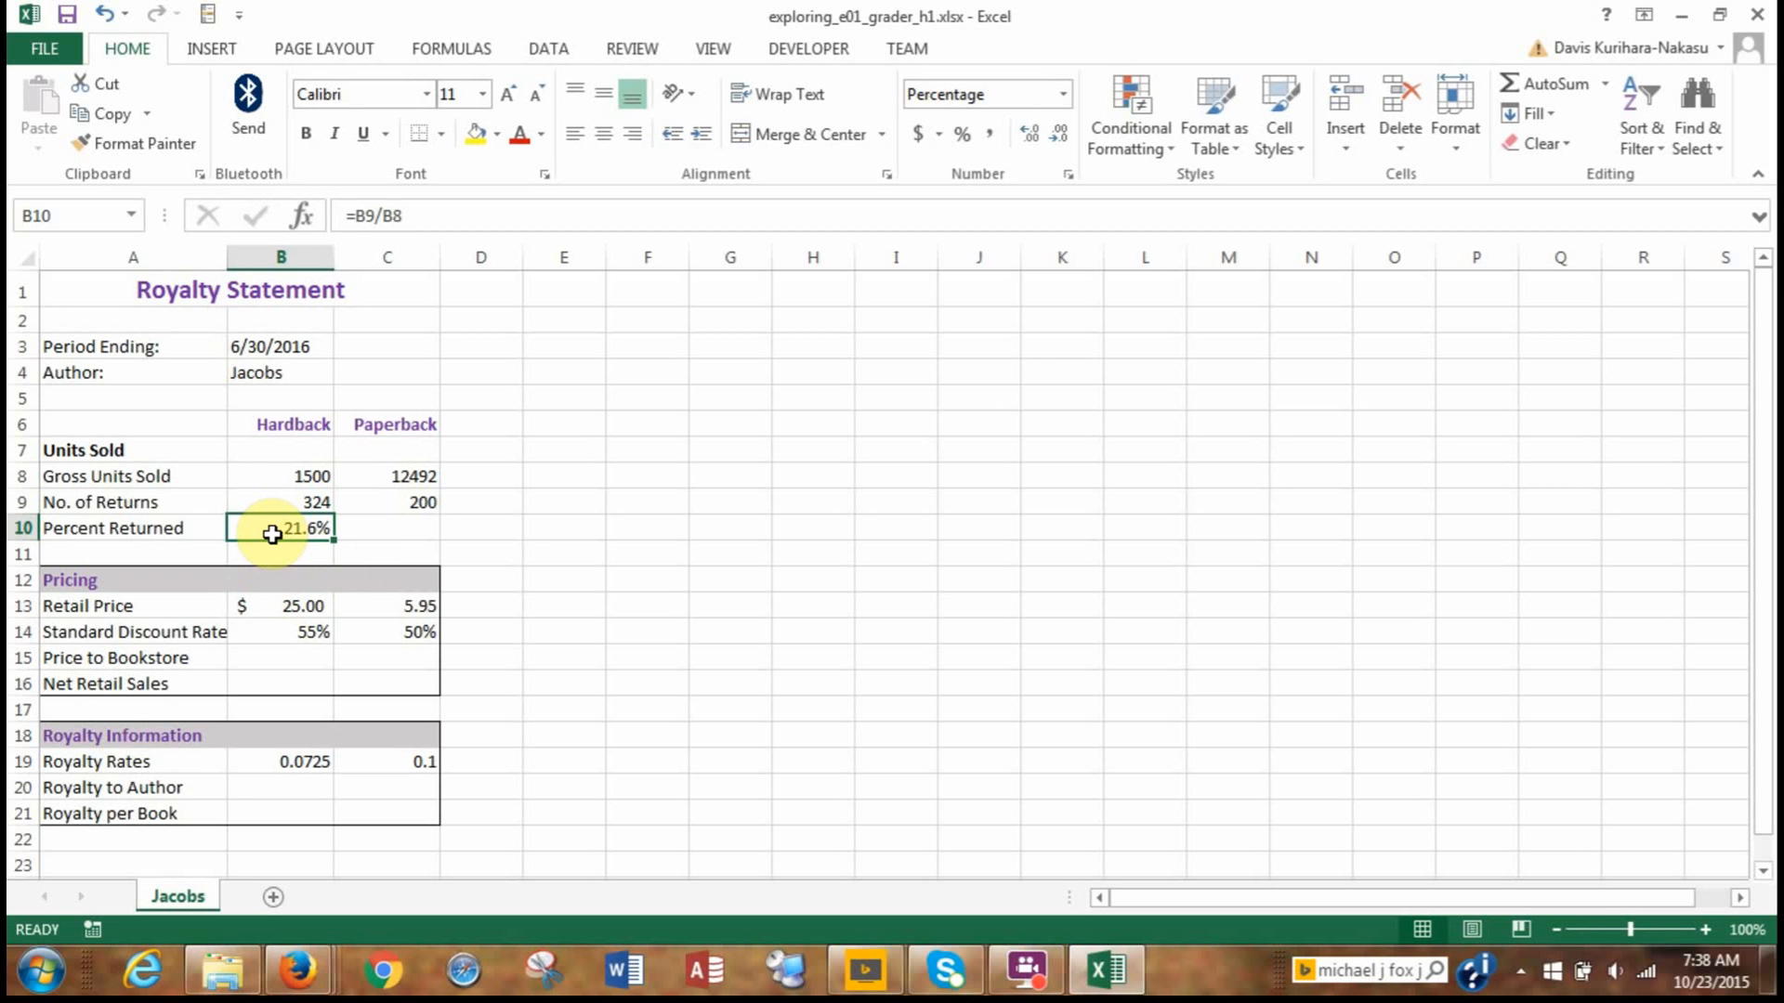
# Copy the percent returned formula from B10 to C10 for Paperback.
pyautogui.hotkey('ctrl', 'c')
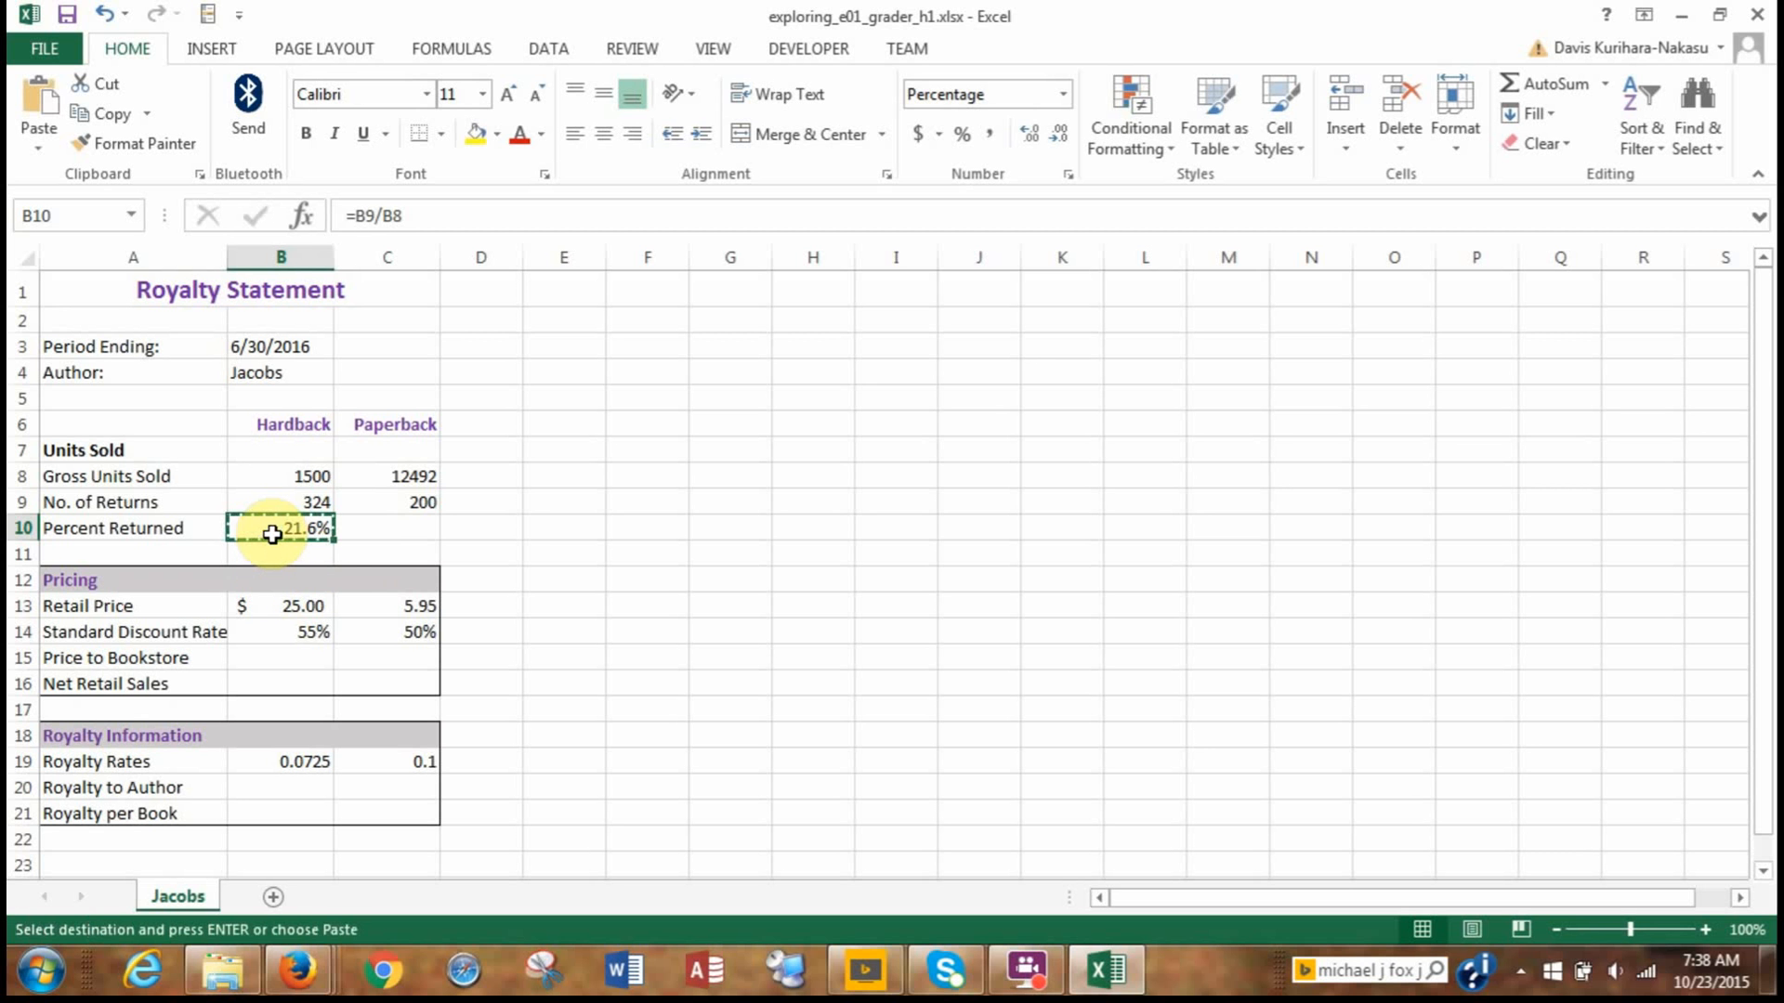
pyautogui.click(387, 531)
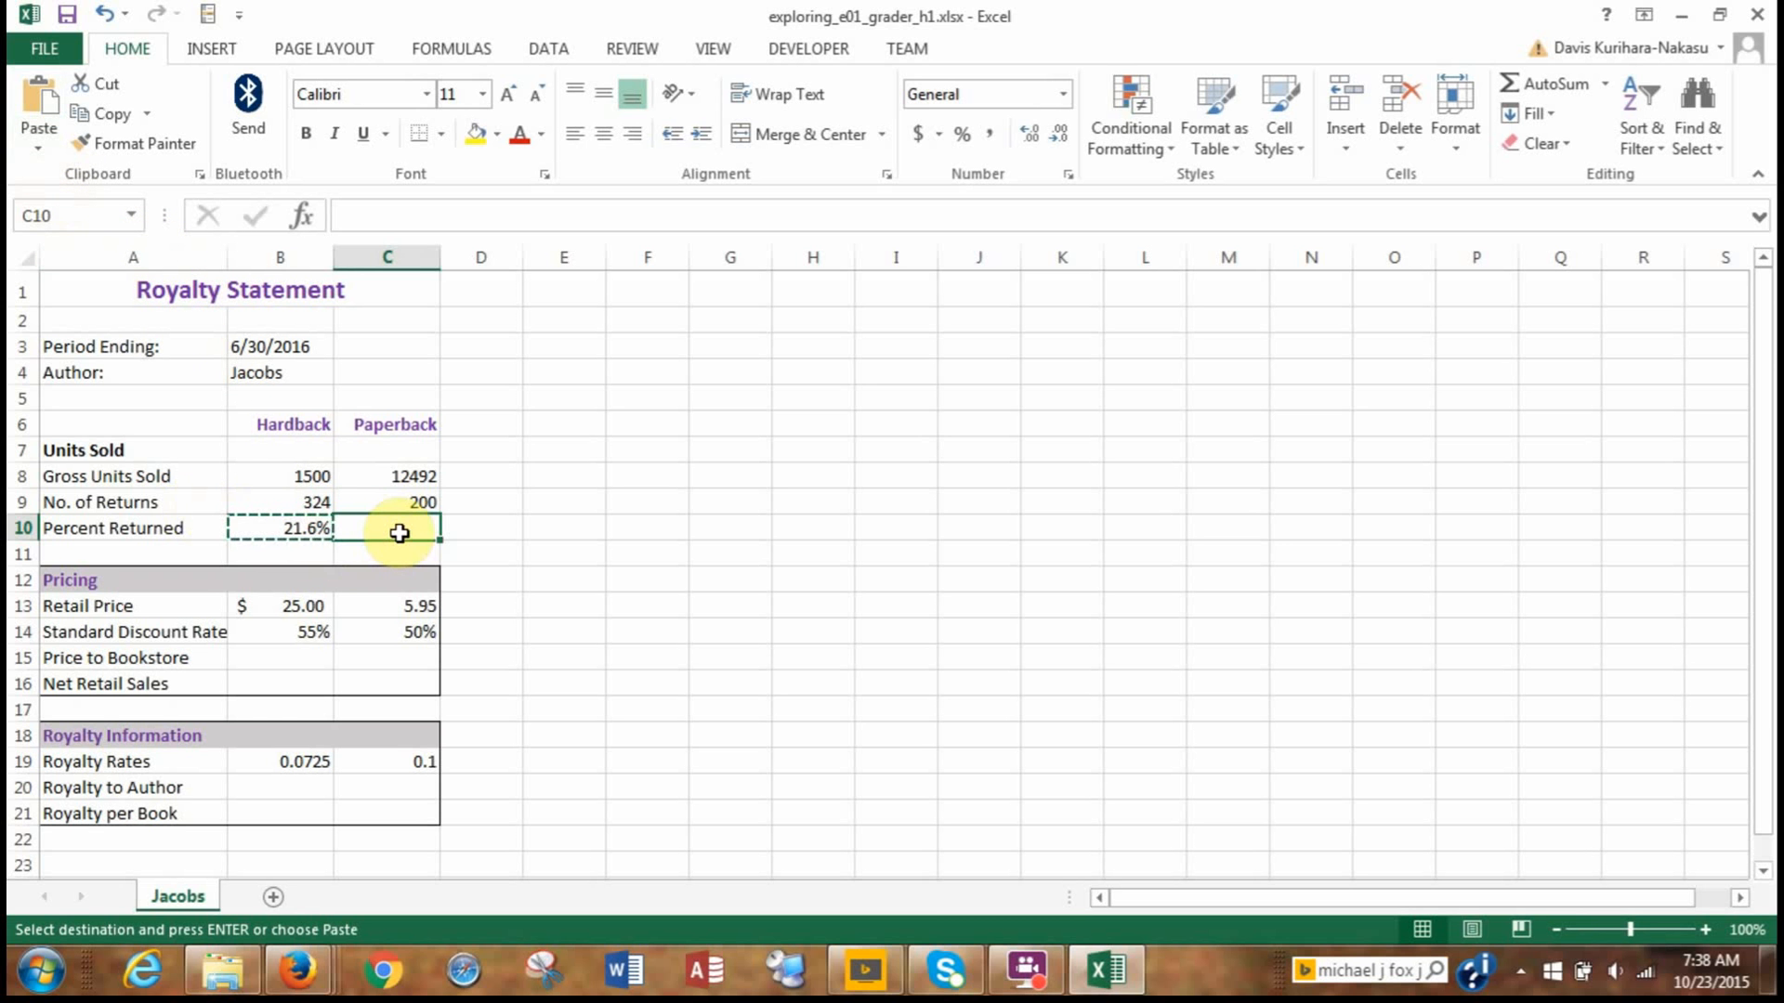
pyautogui.hotkey('ctrl', 'v')
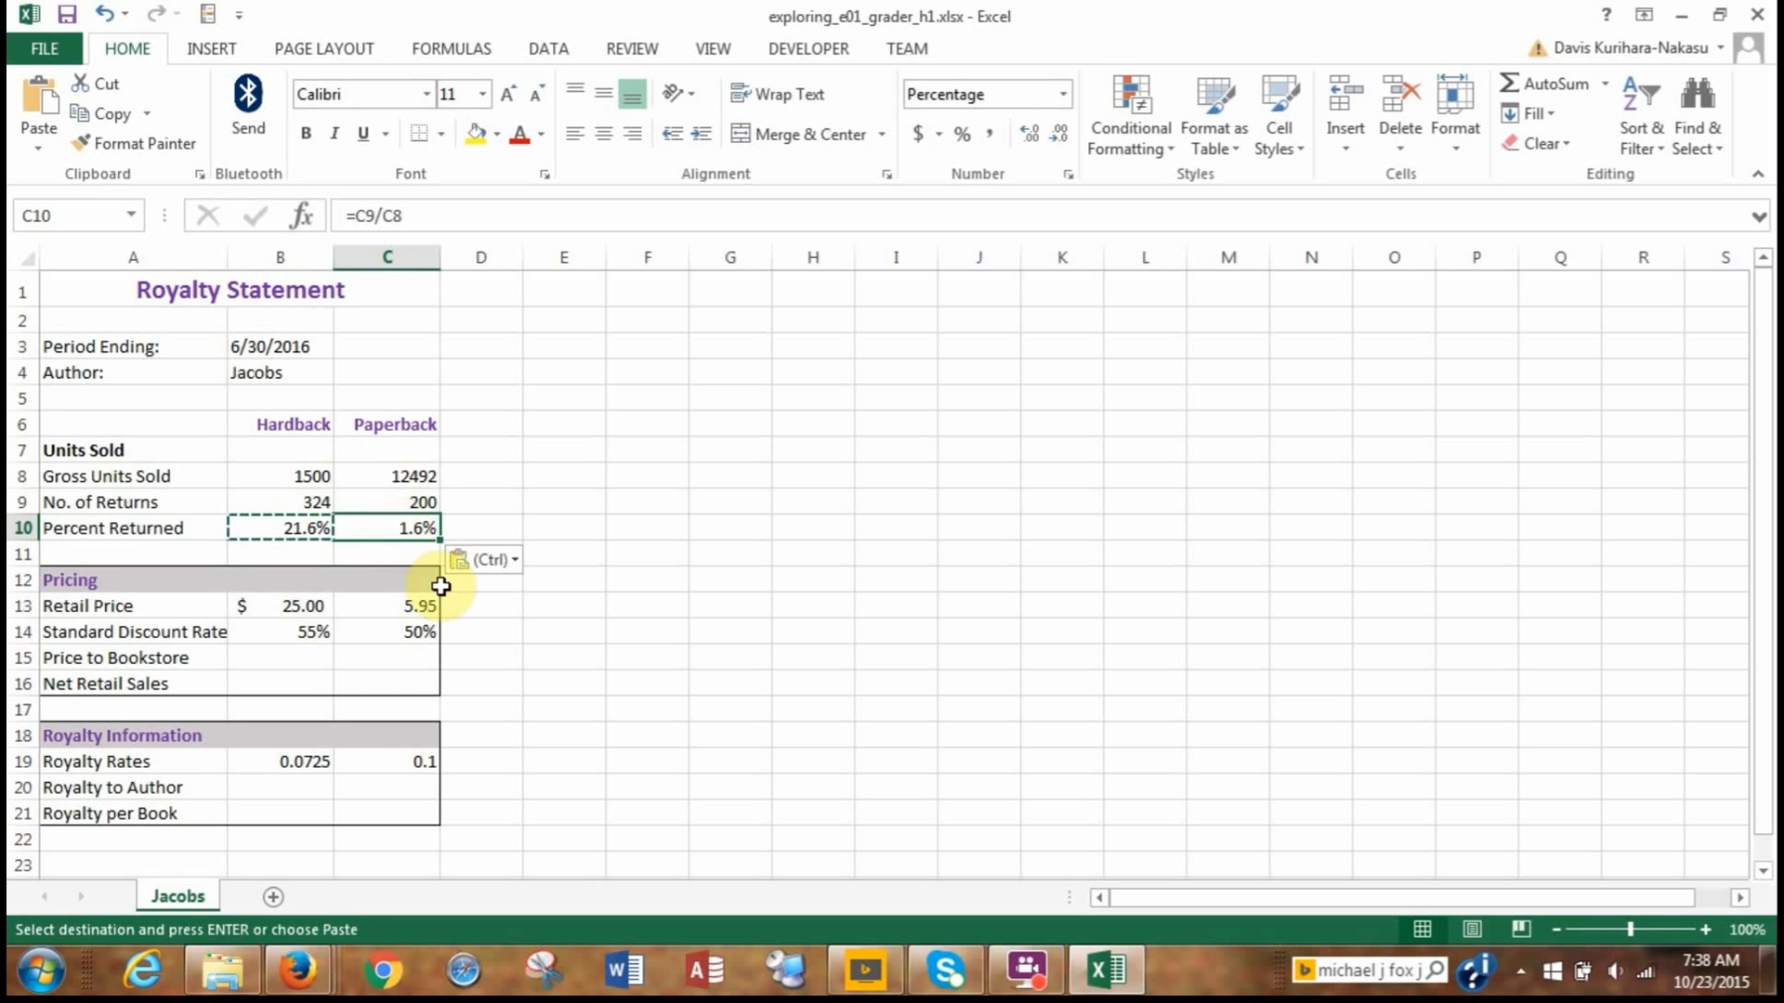
pyautogui.press('Escape')
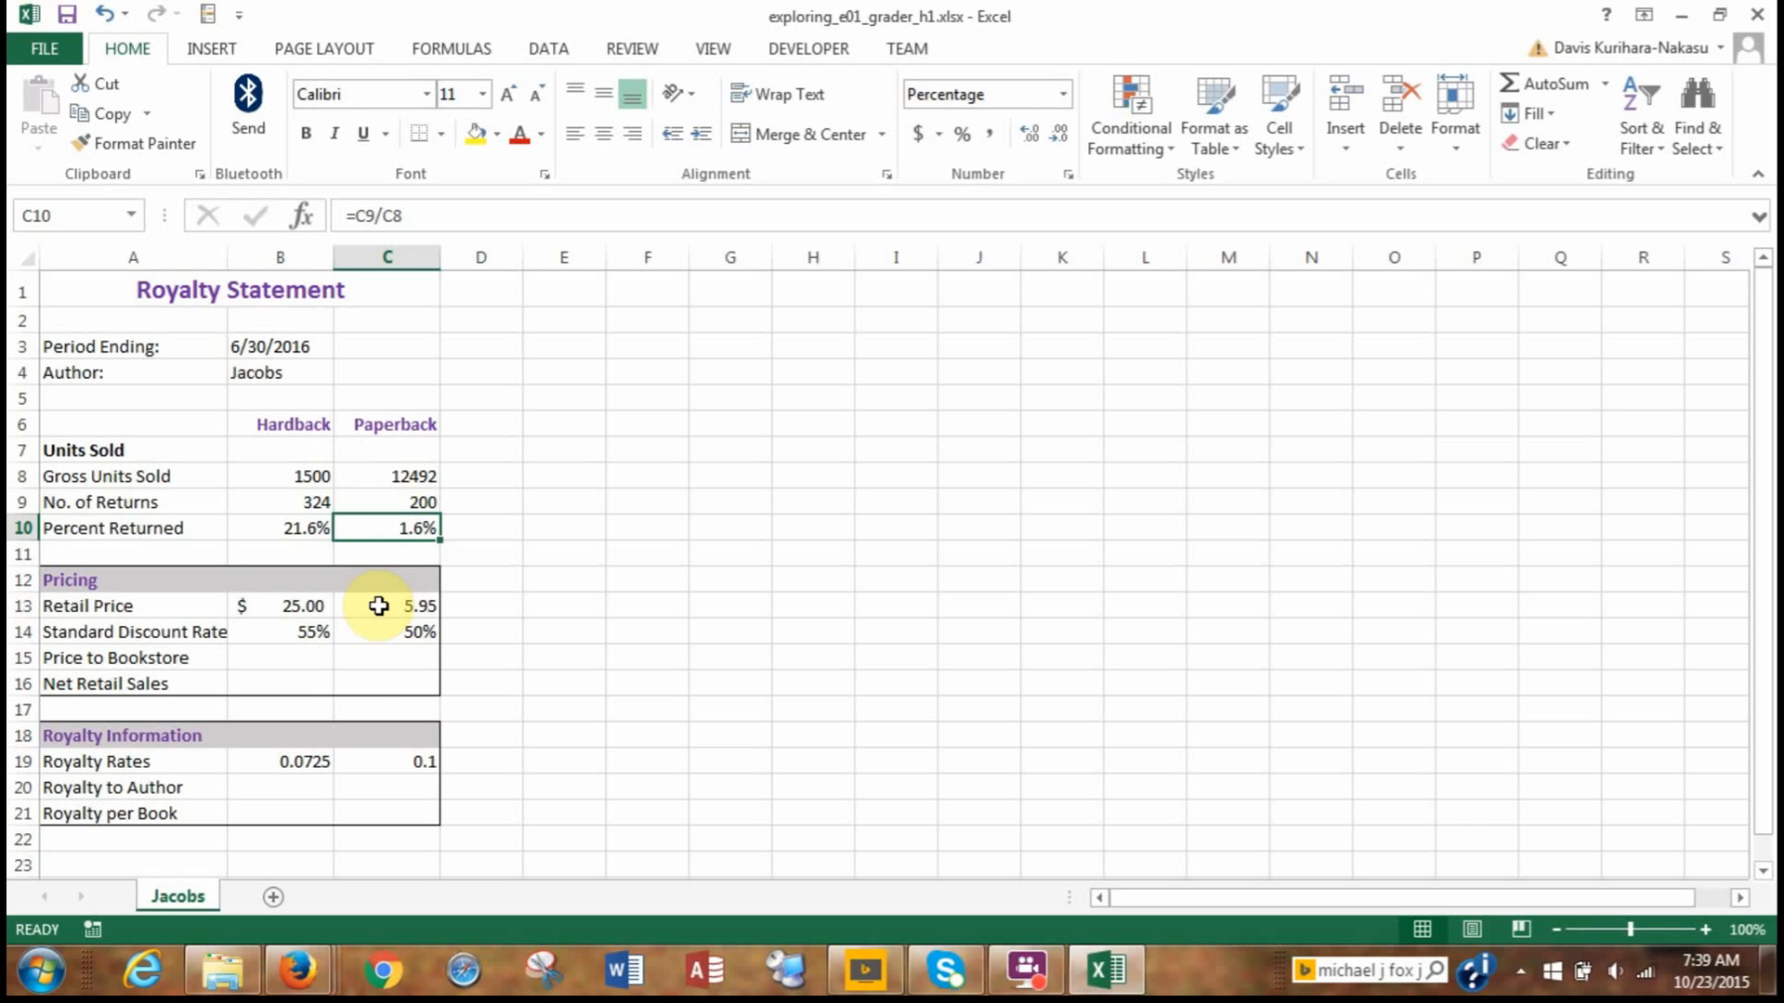
# Enter the formula =B13-(B13*B14) in B15 to calculate the Hardback price to bookstore.
pyautogui.click(268, 659)
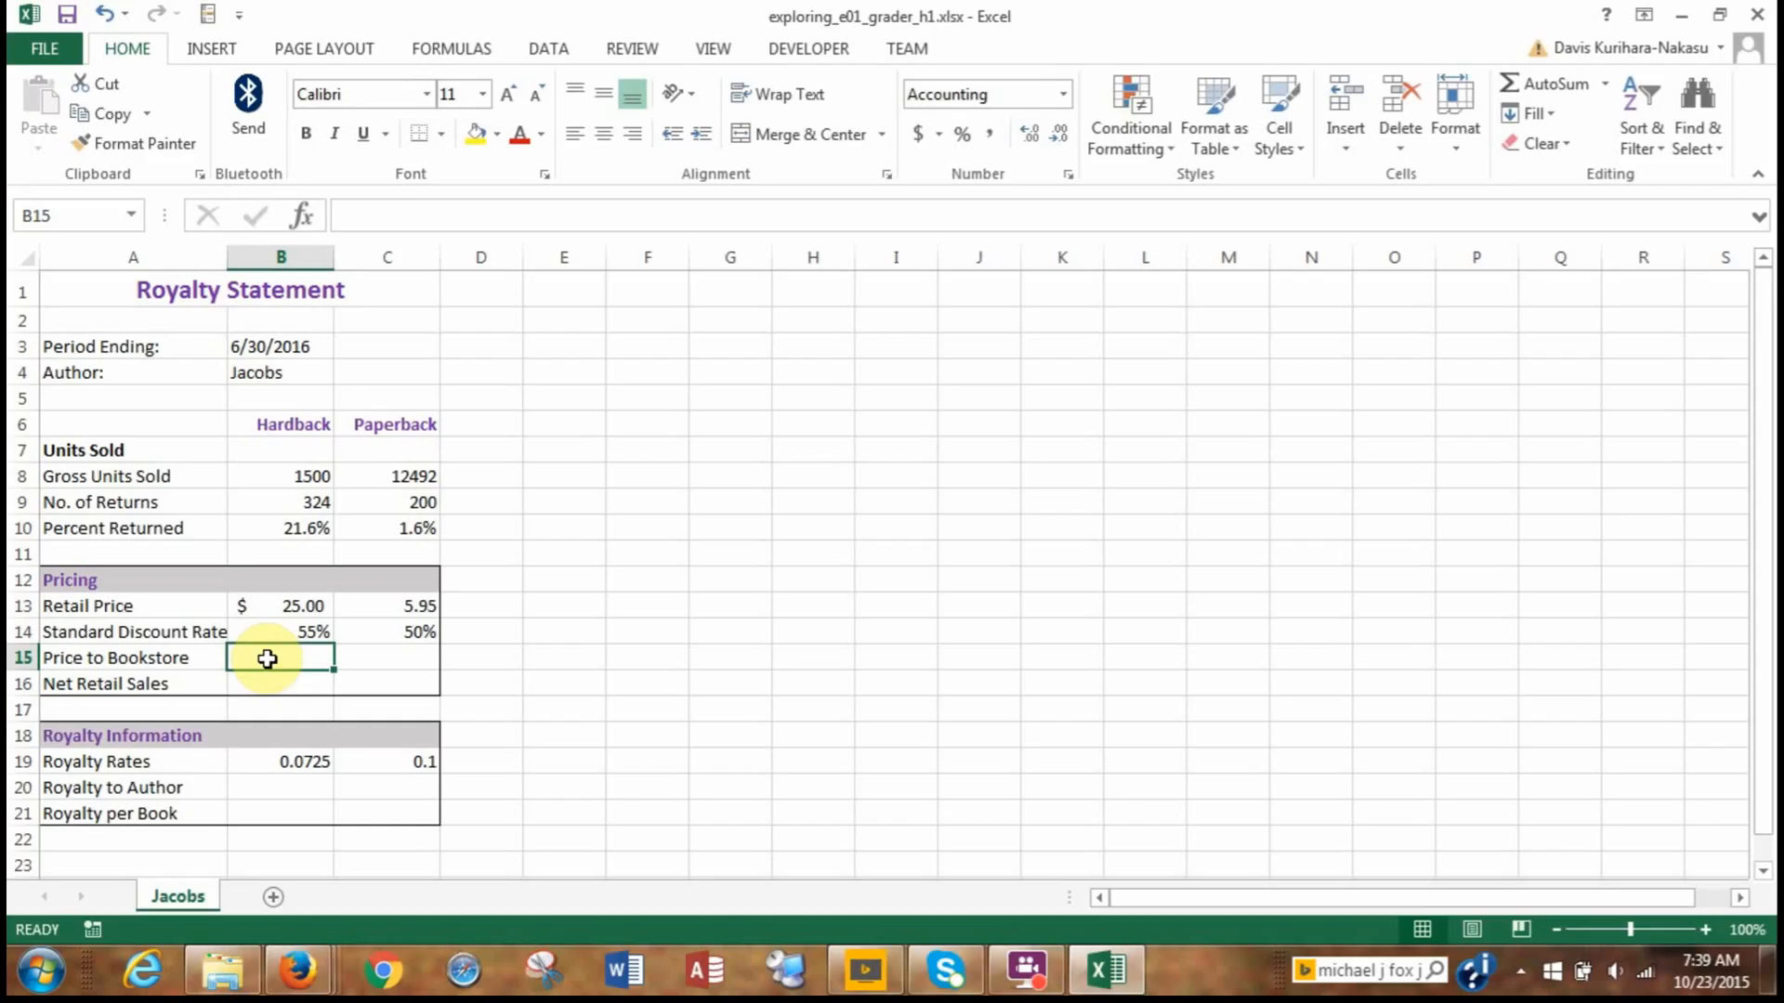
pyautogui.write('=')
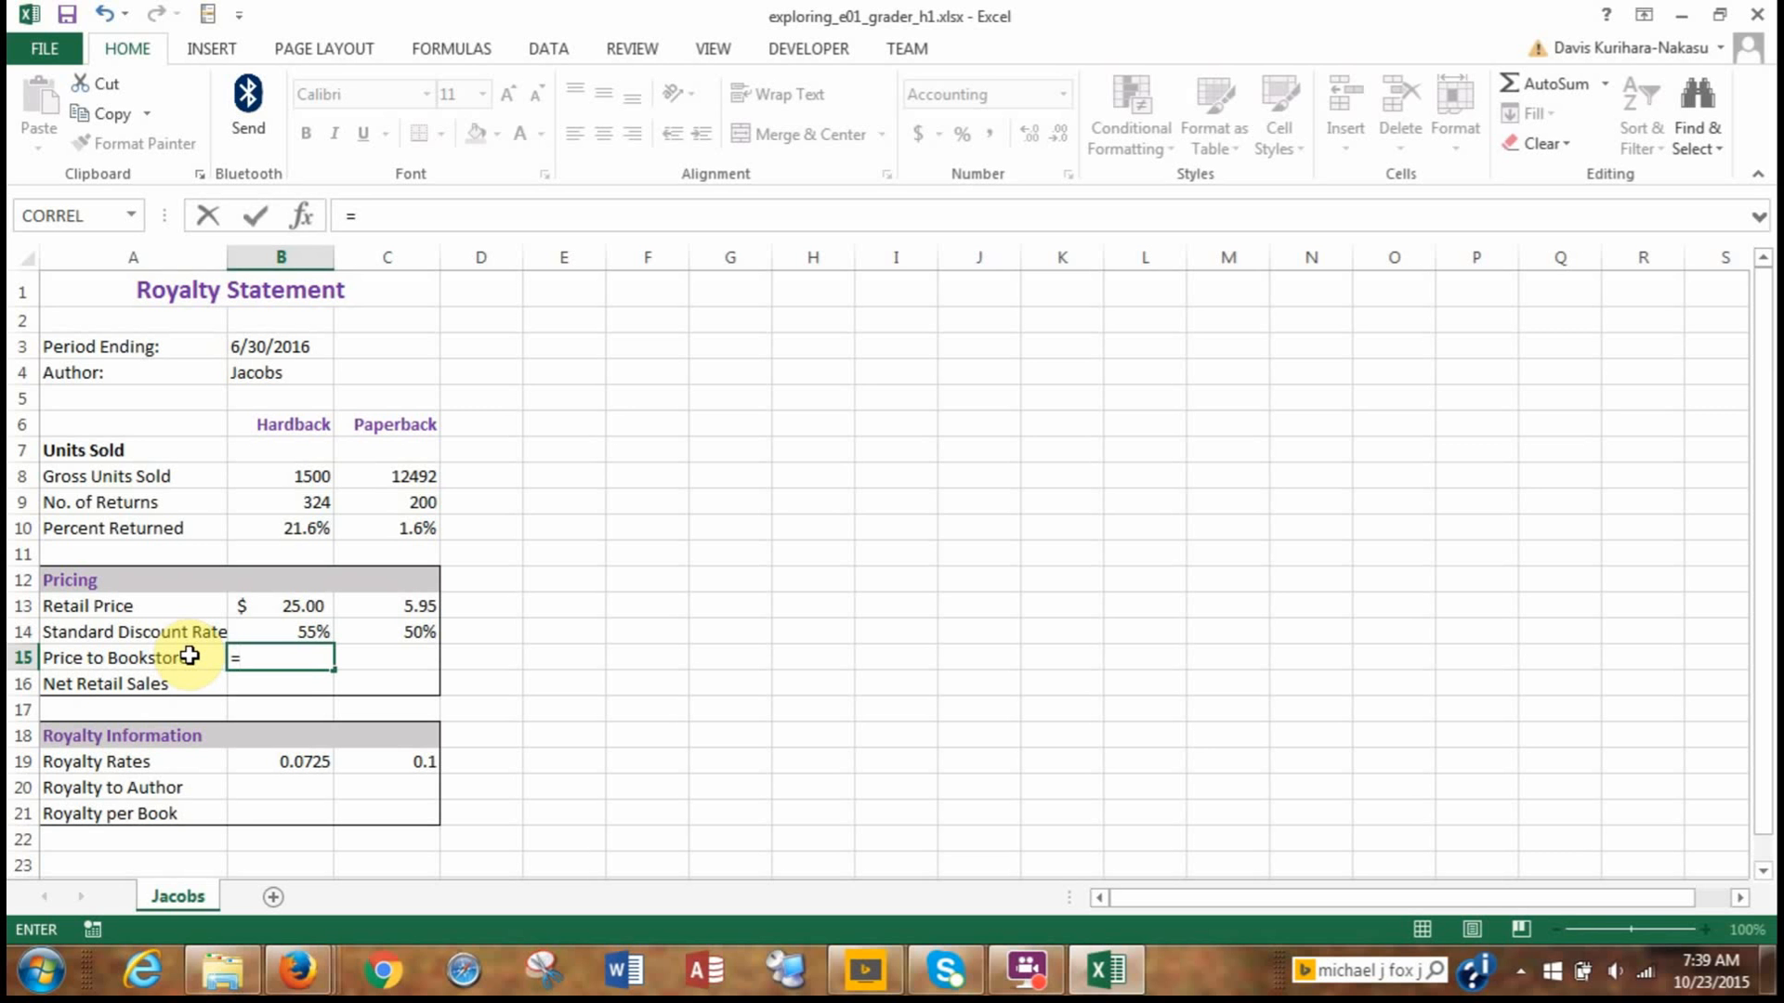
pyautogui.write('(')
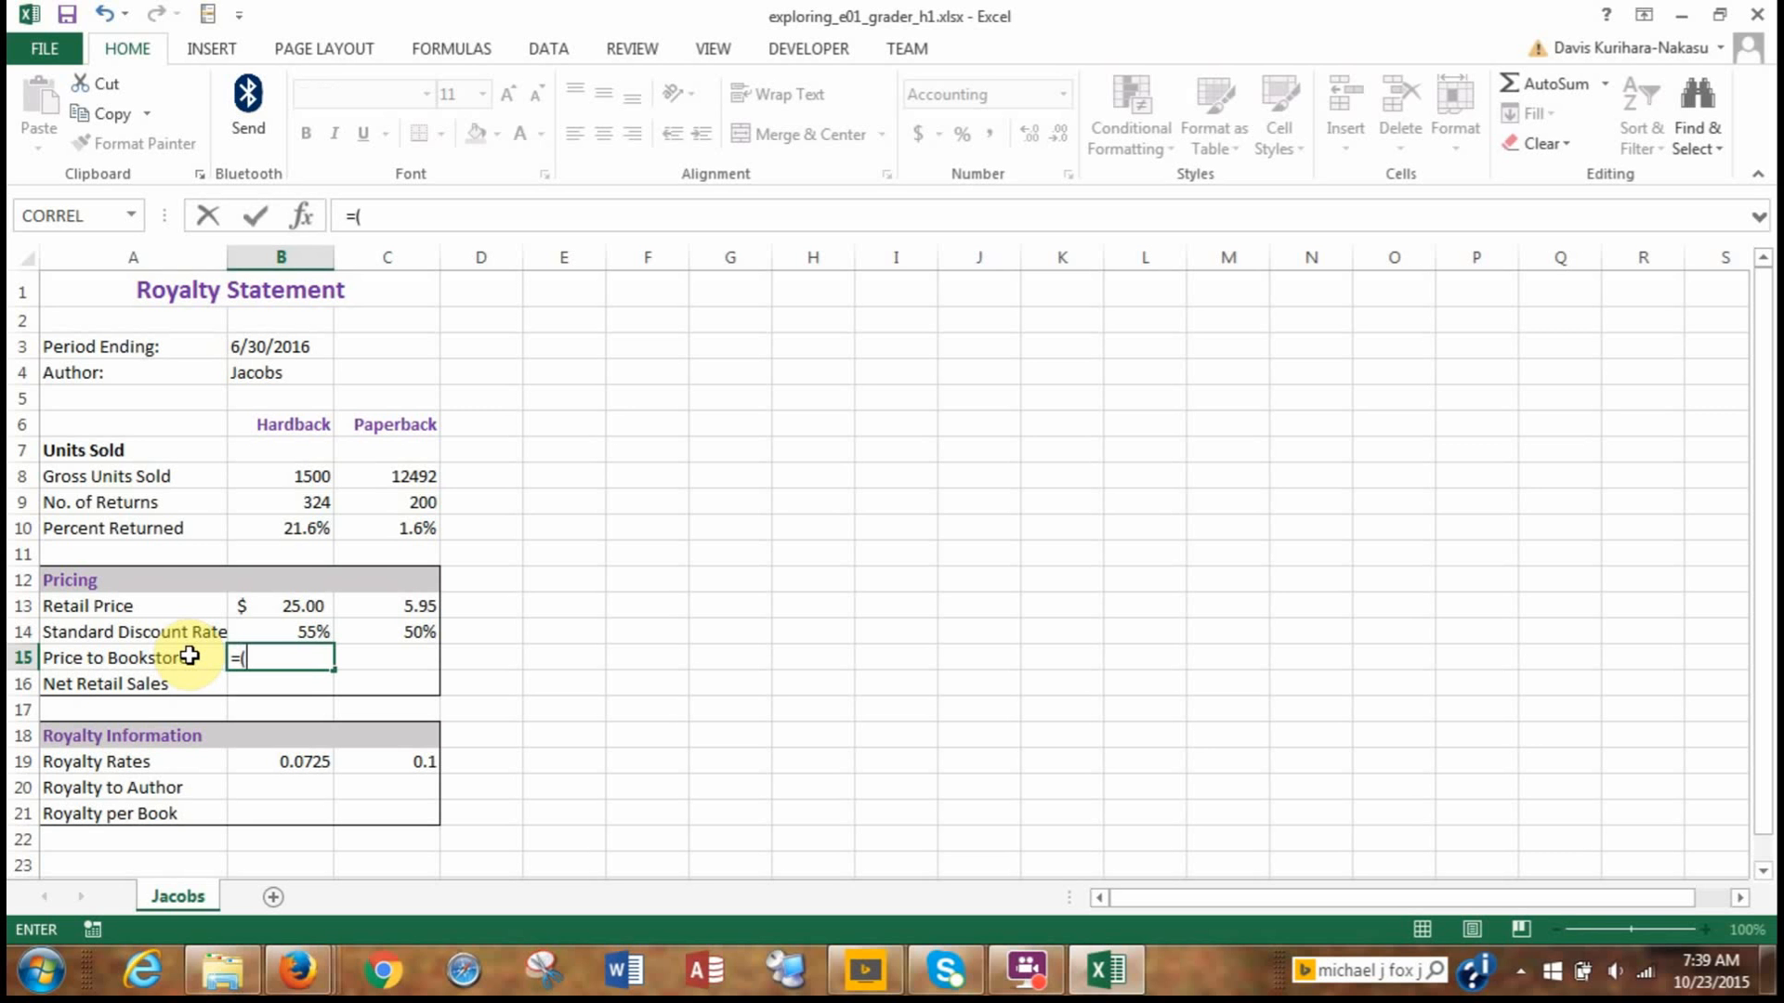
pyautogui.click(275, 607)
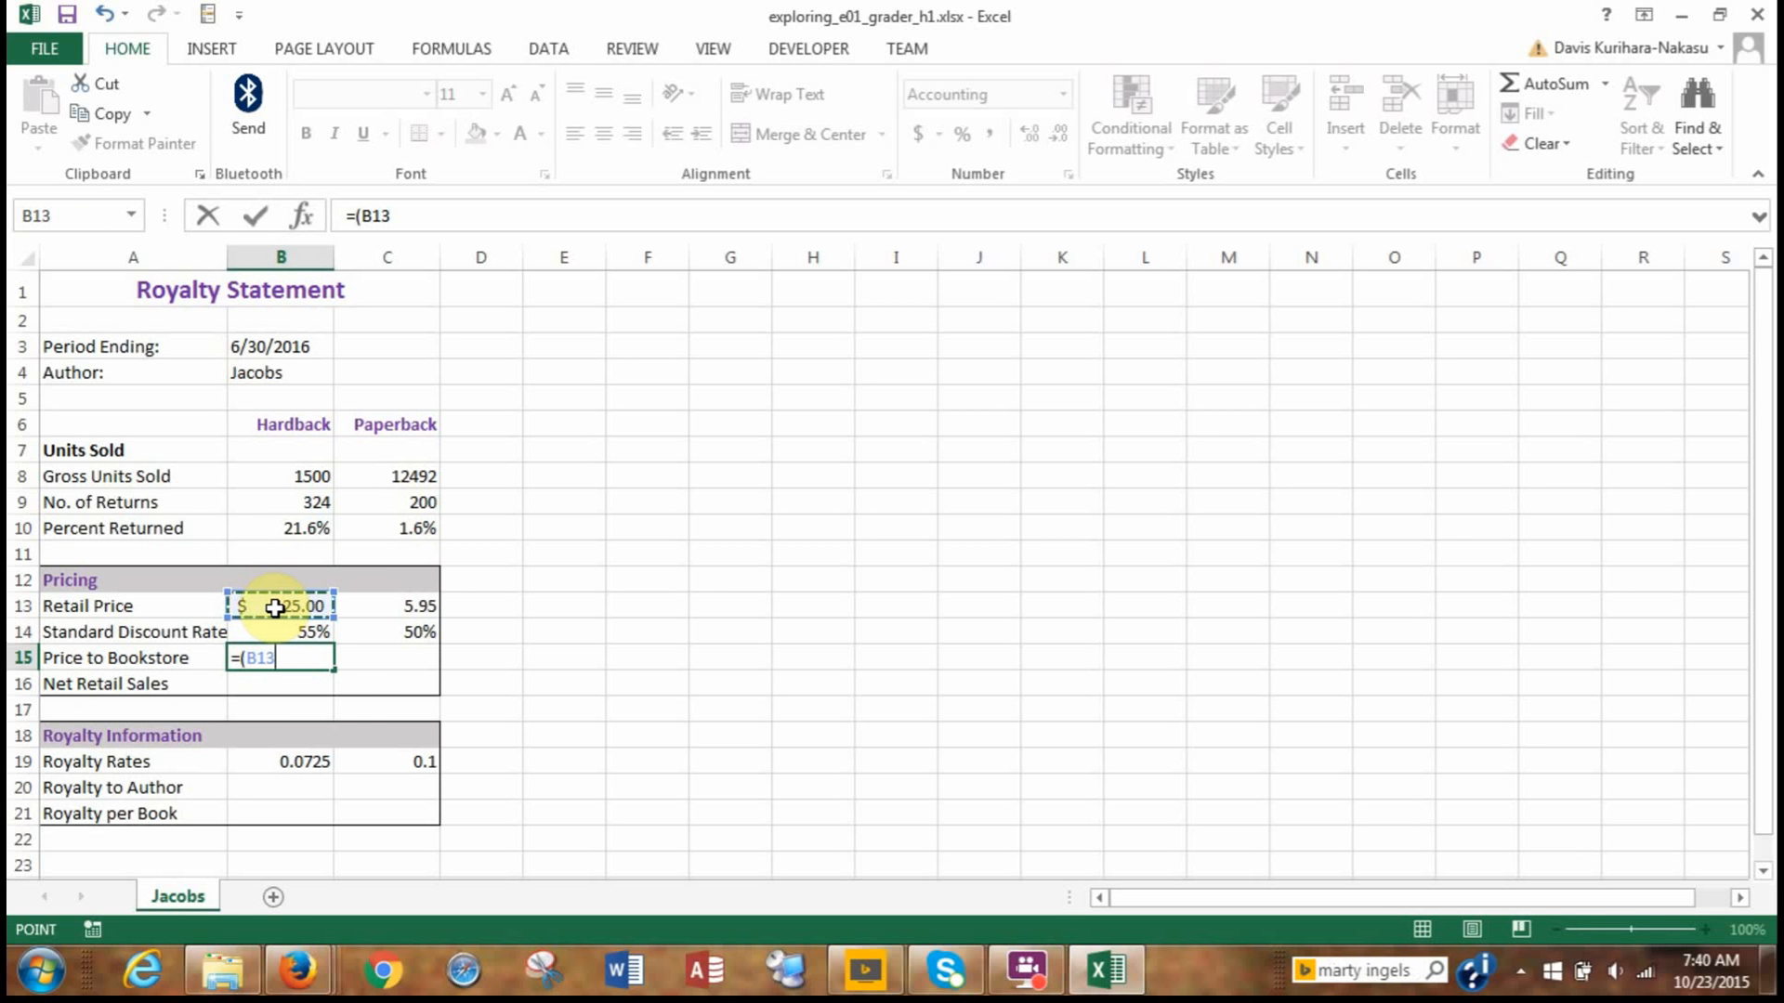
pyautogui.write('*')
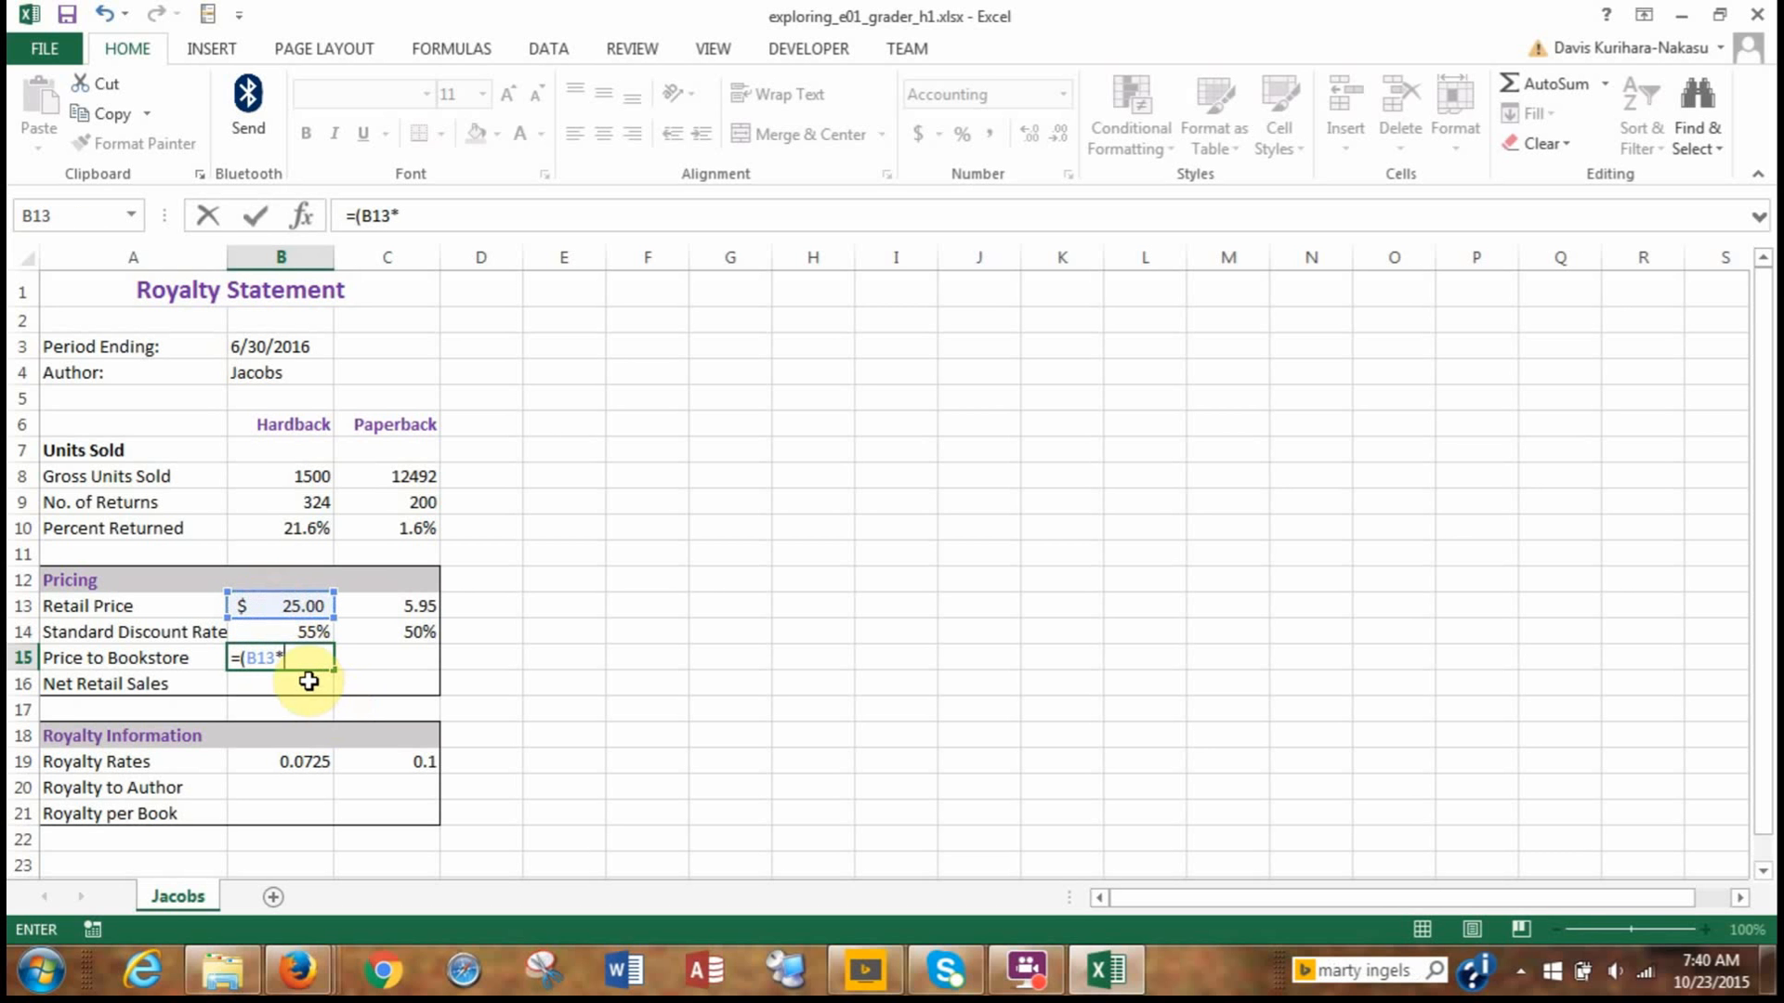
pyautogui.click(294, 635)
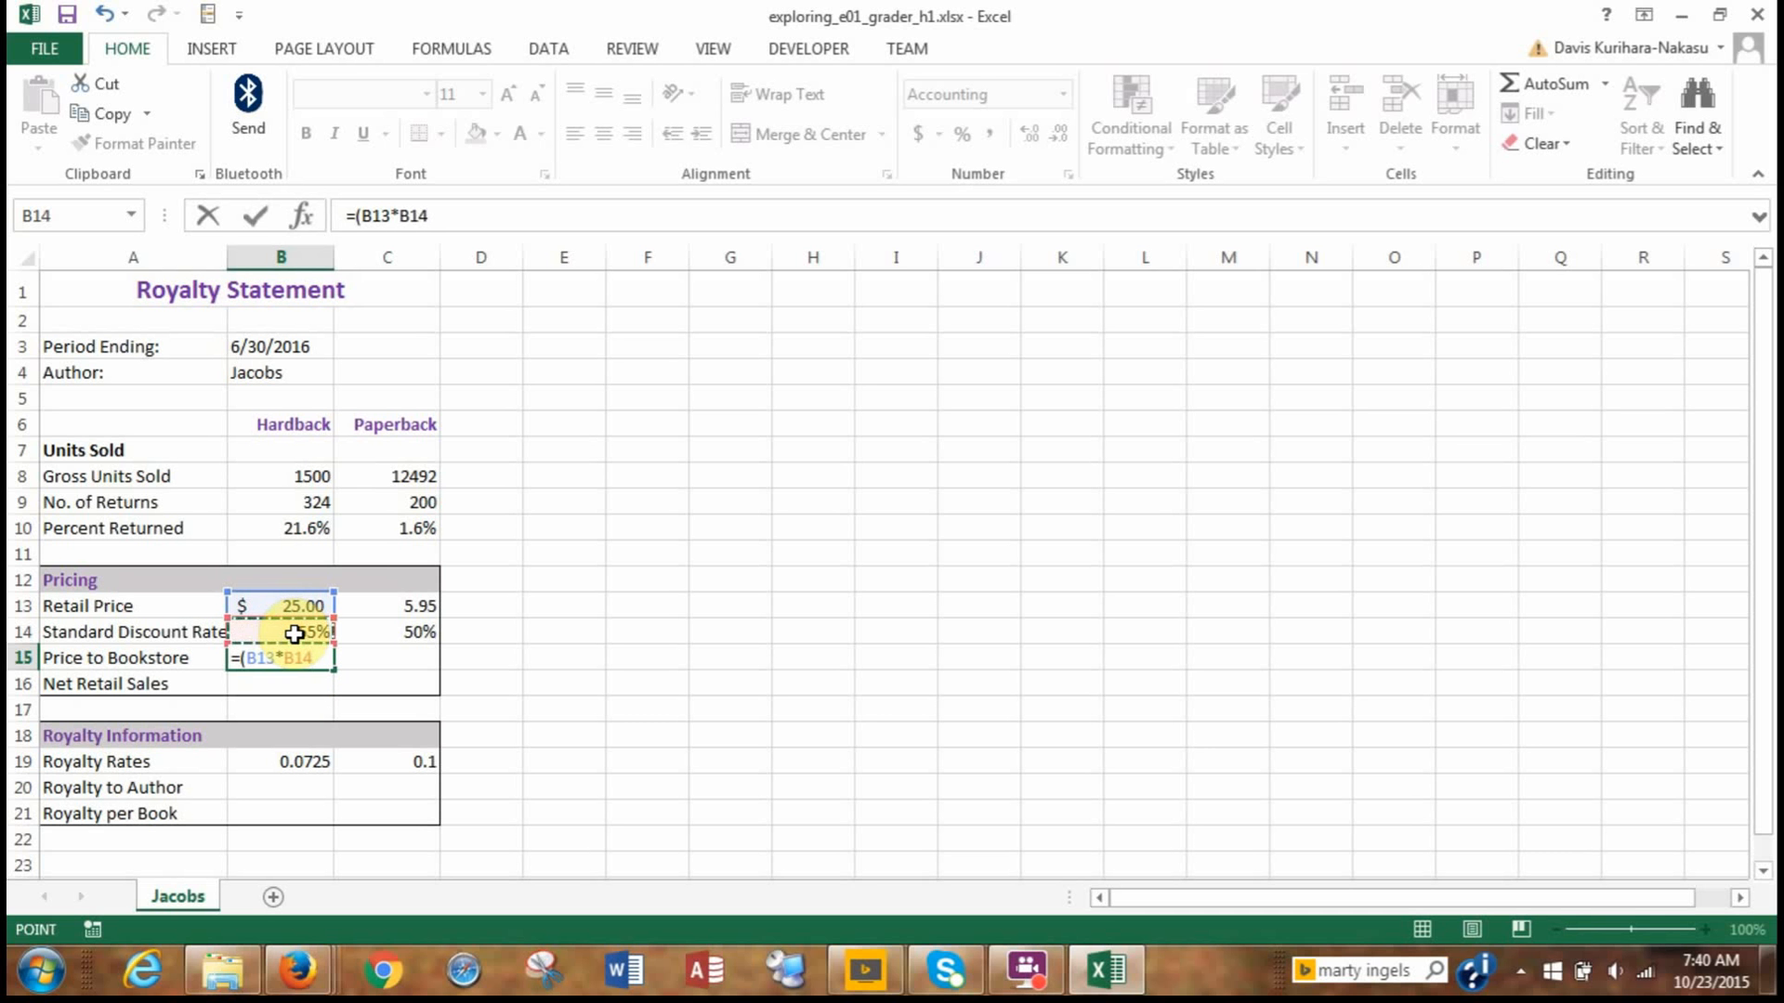
pyautogui.write(')')
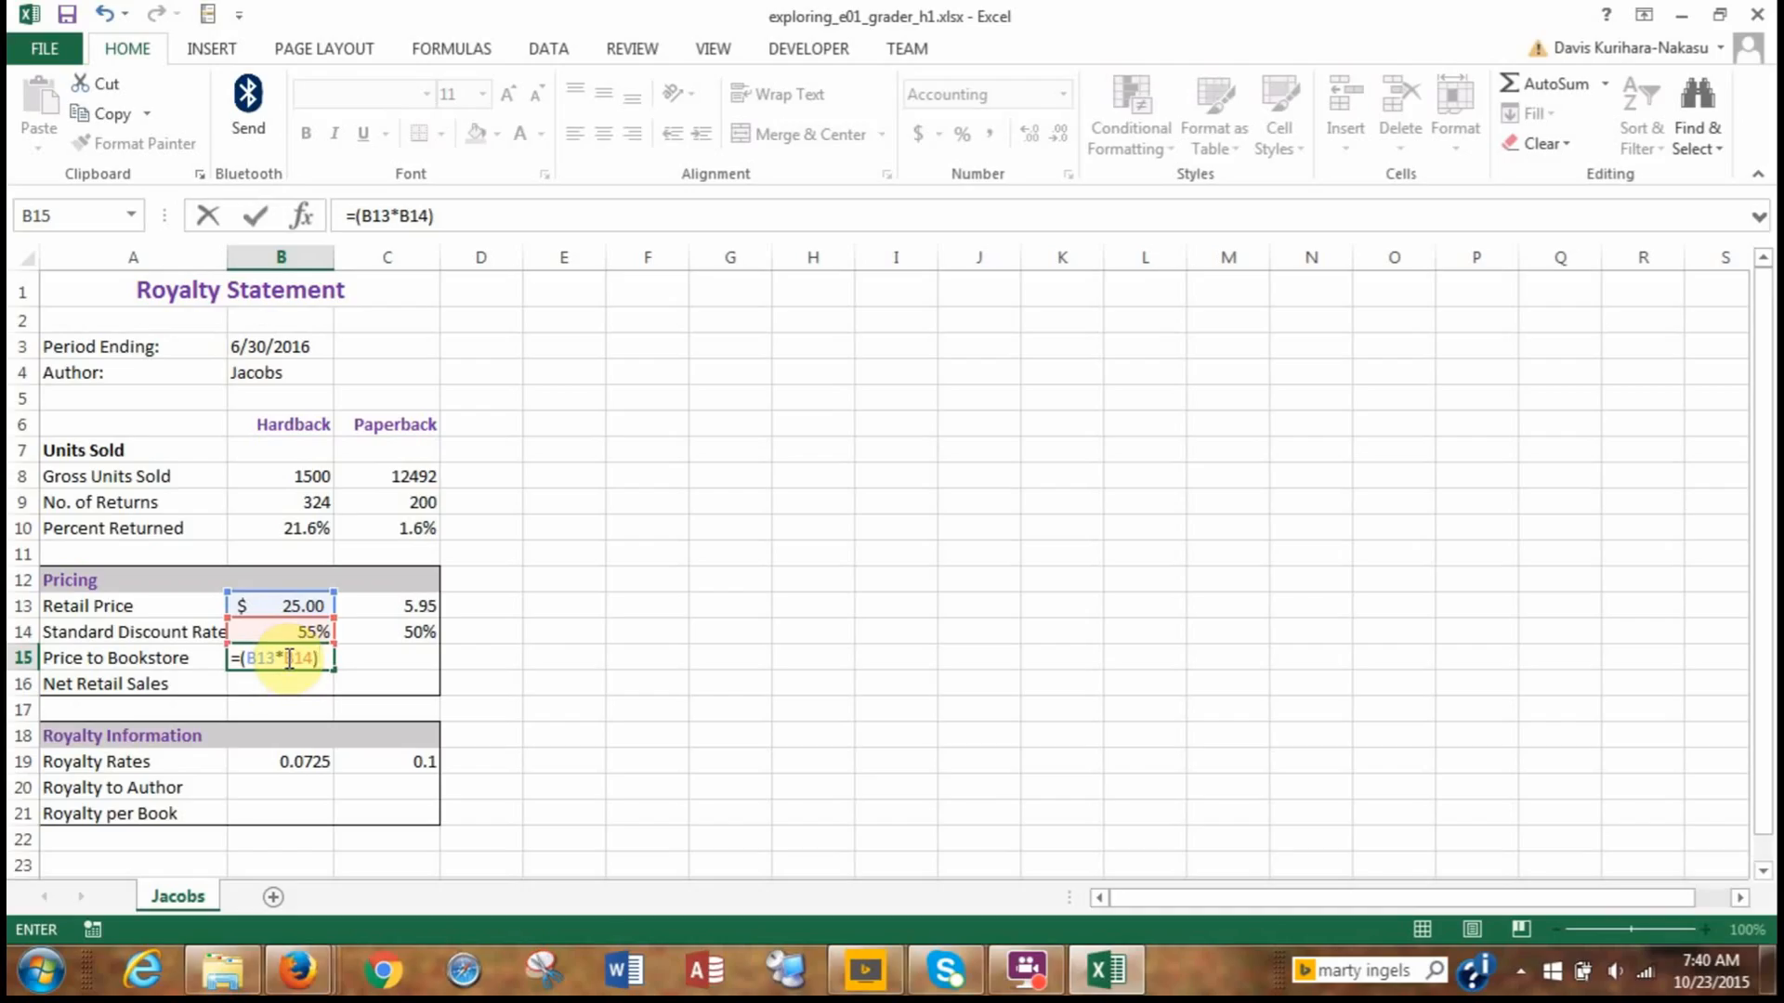
pyautogui.click(241, 658)
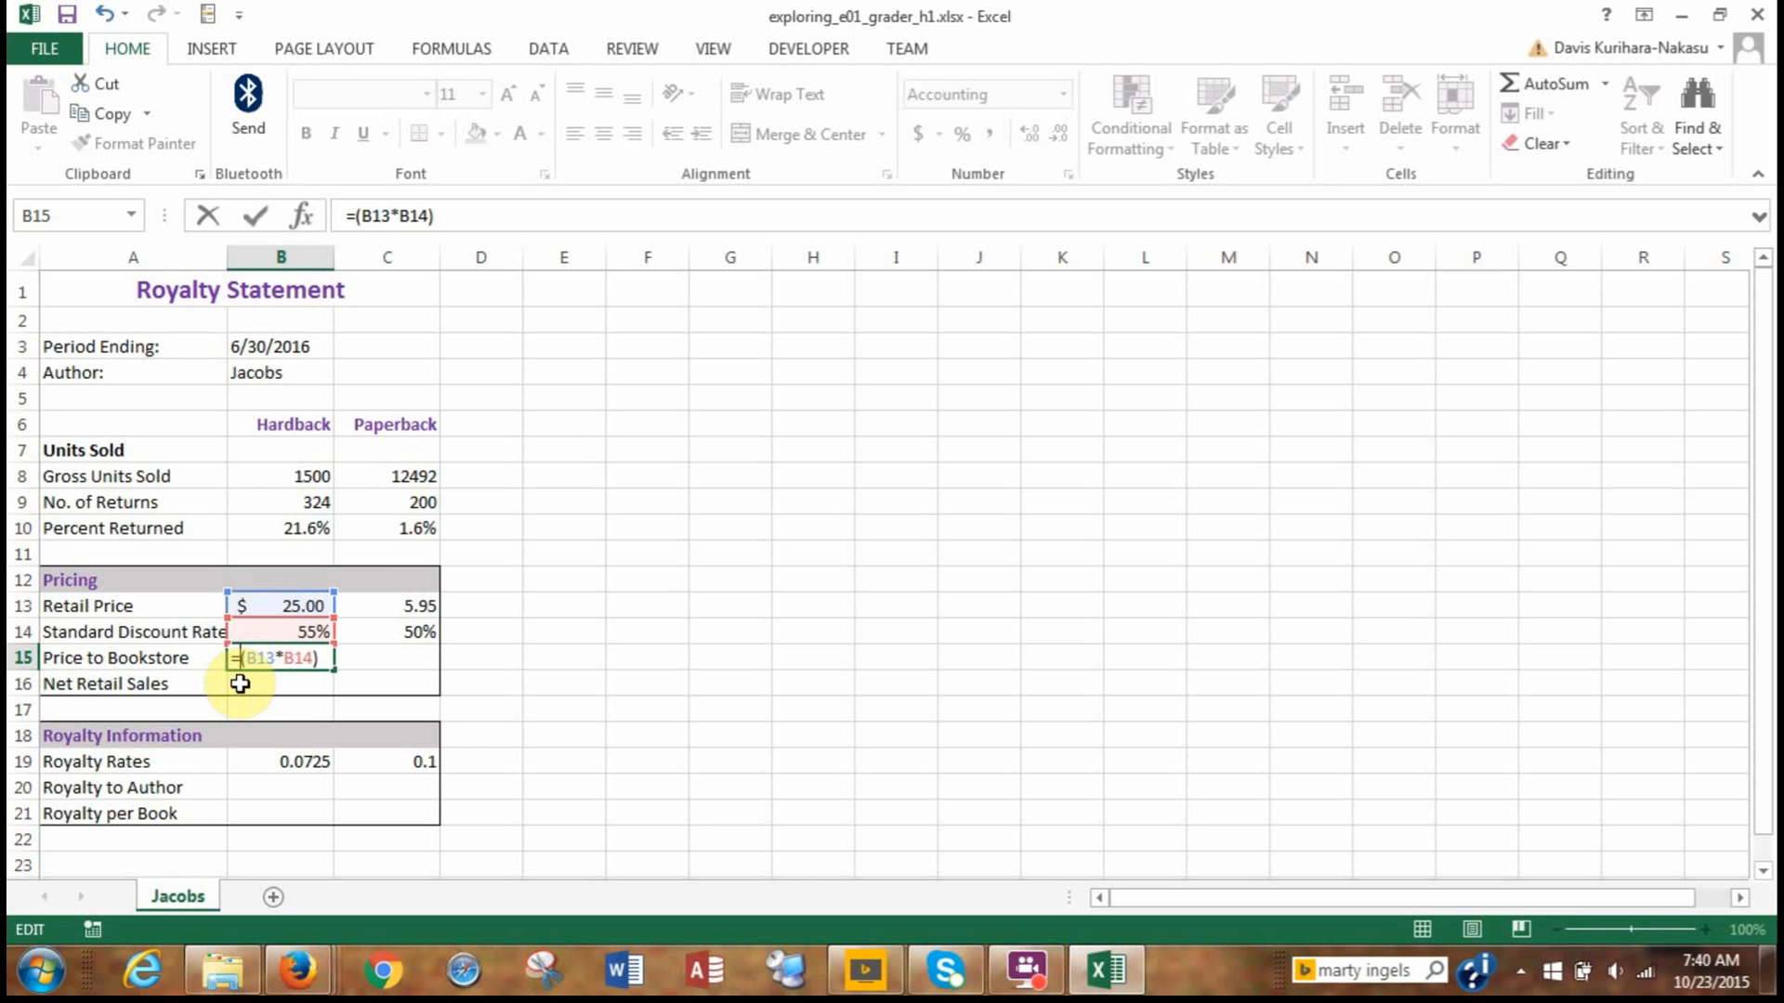
pyautogui.click(265, 604)
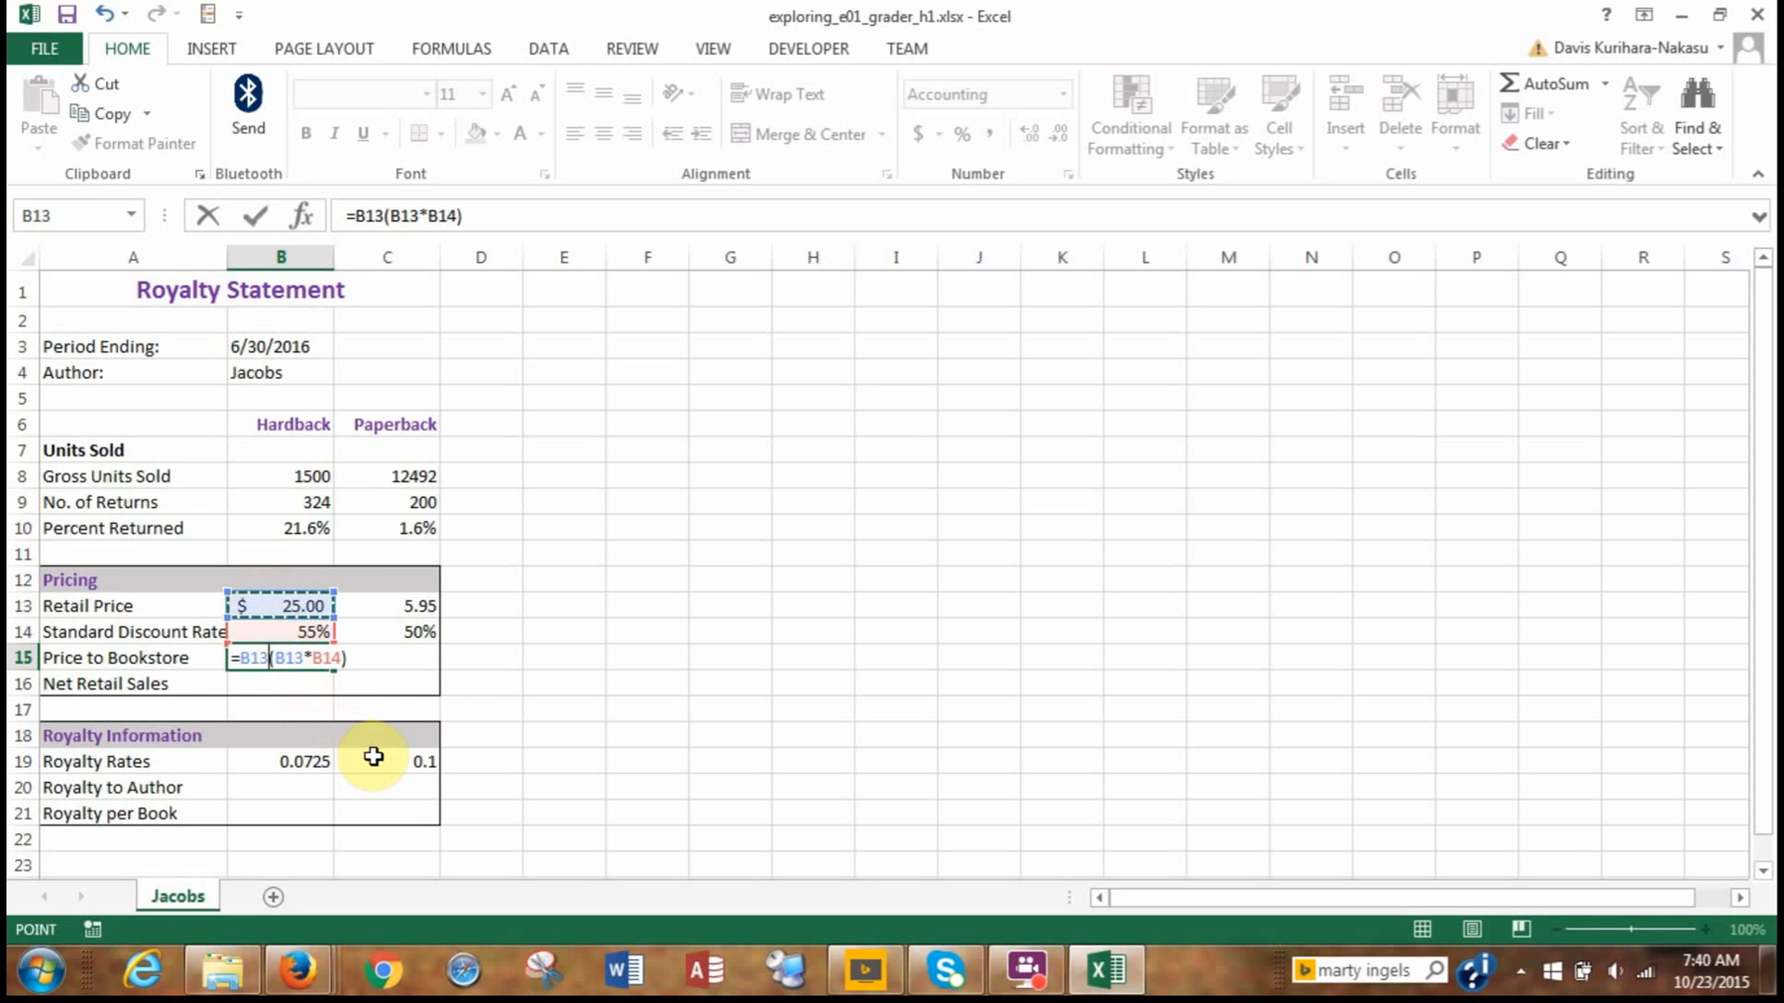
pyautogui.write('-')
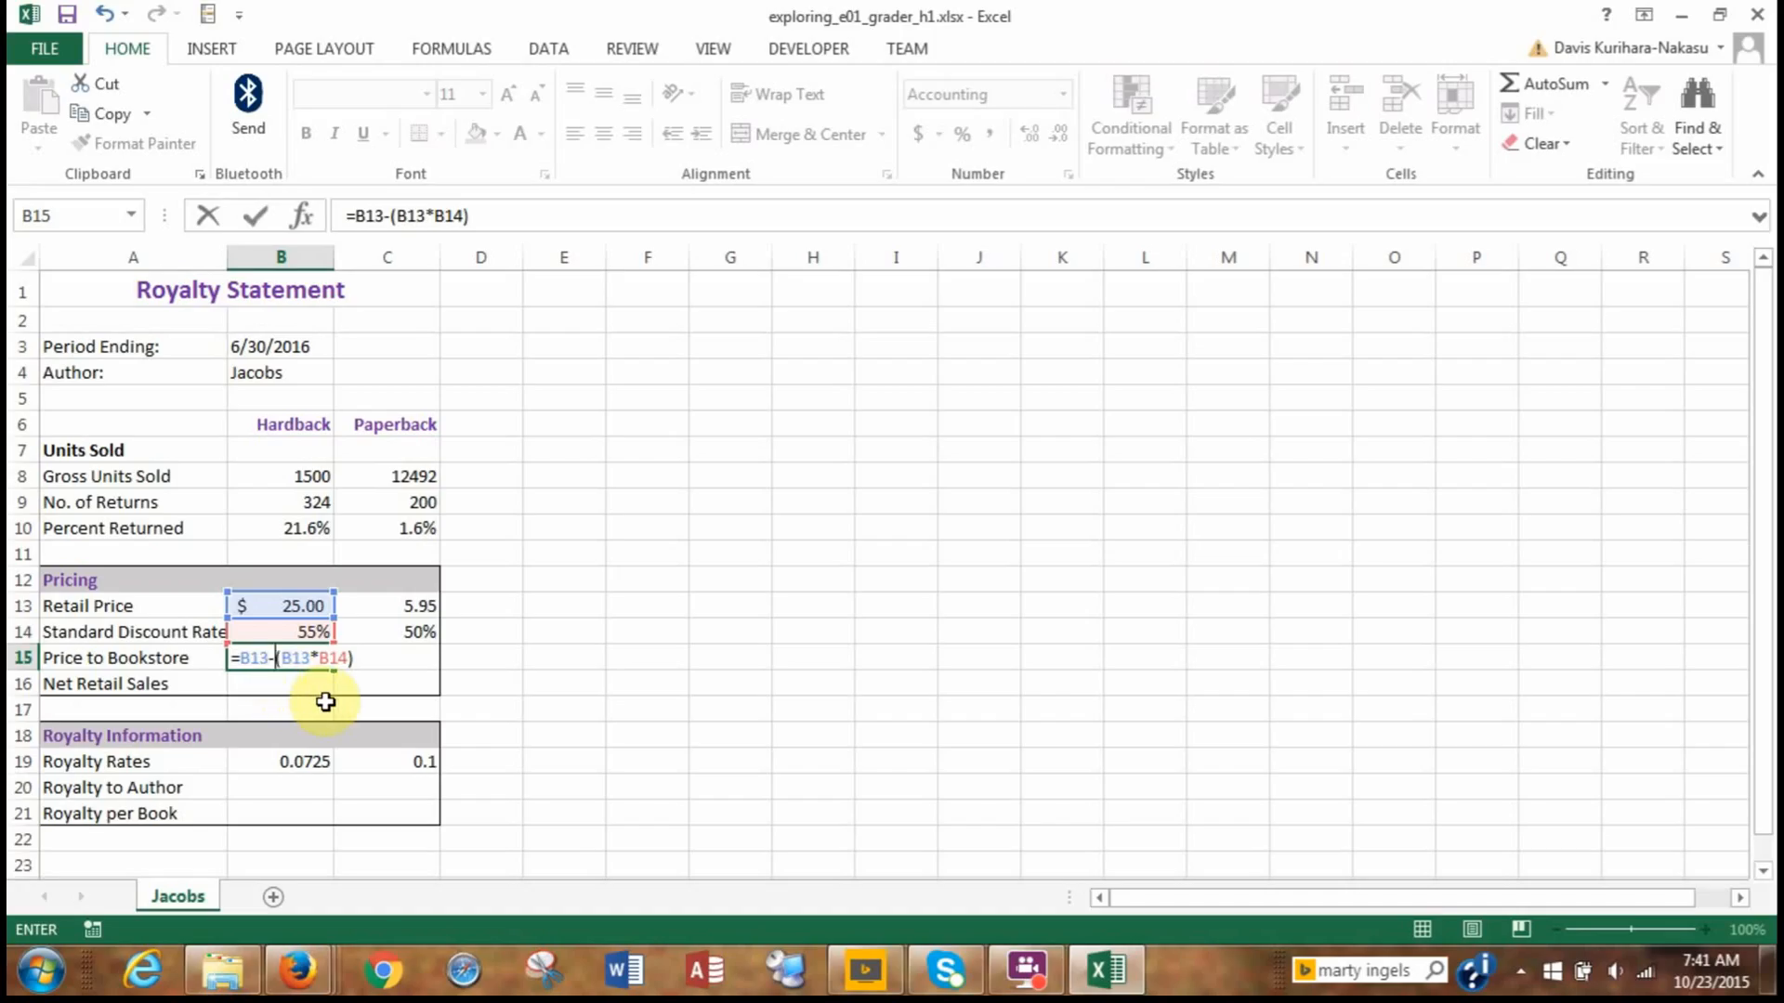
pyautogui.press('Return')
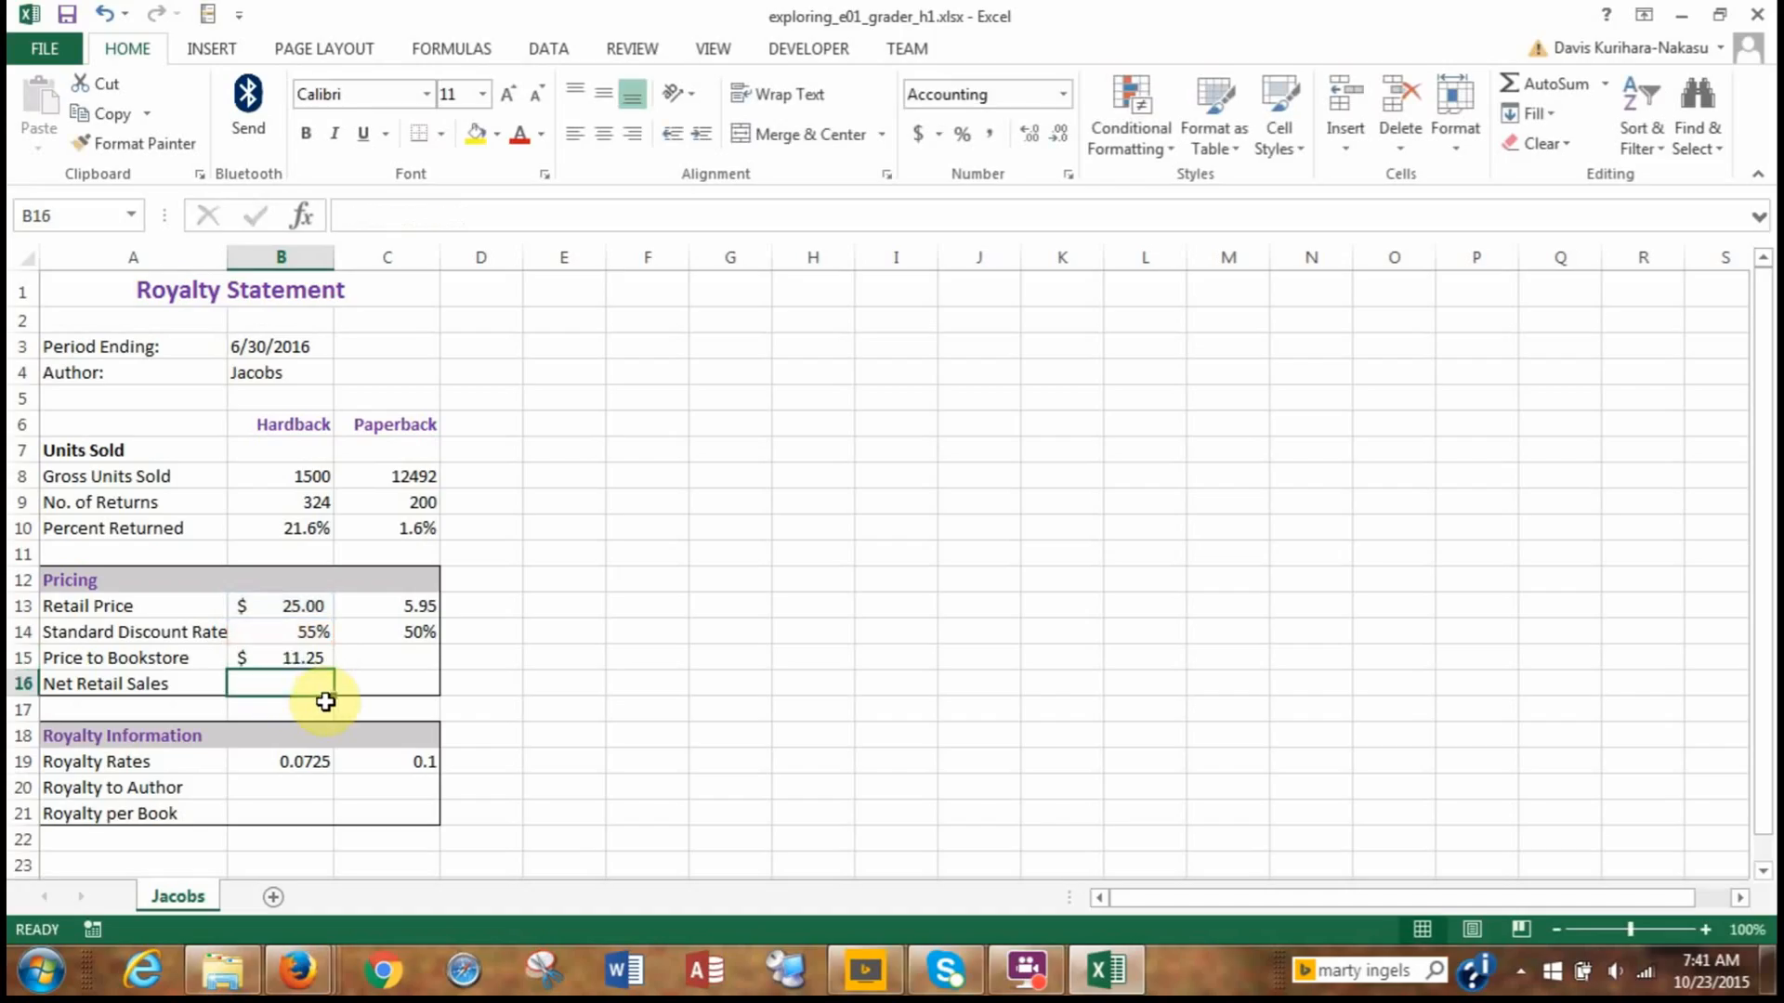
# Copy the price to bookstore formula from B15 to C15, pasting only formulas and number formatting.
pyautogui.click(294, 661)
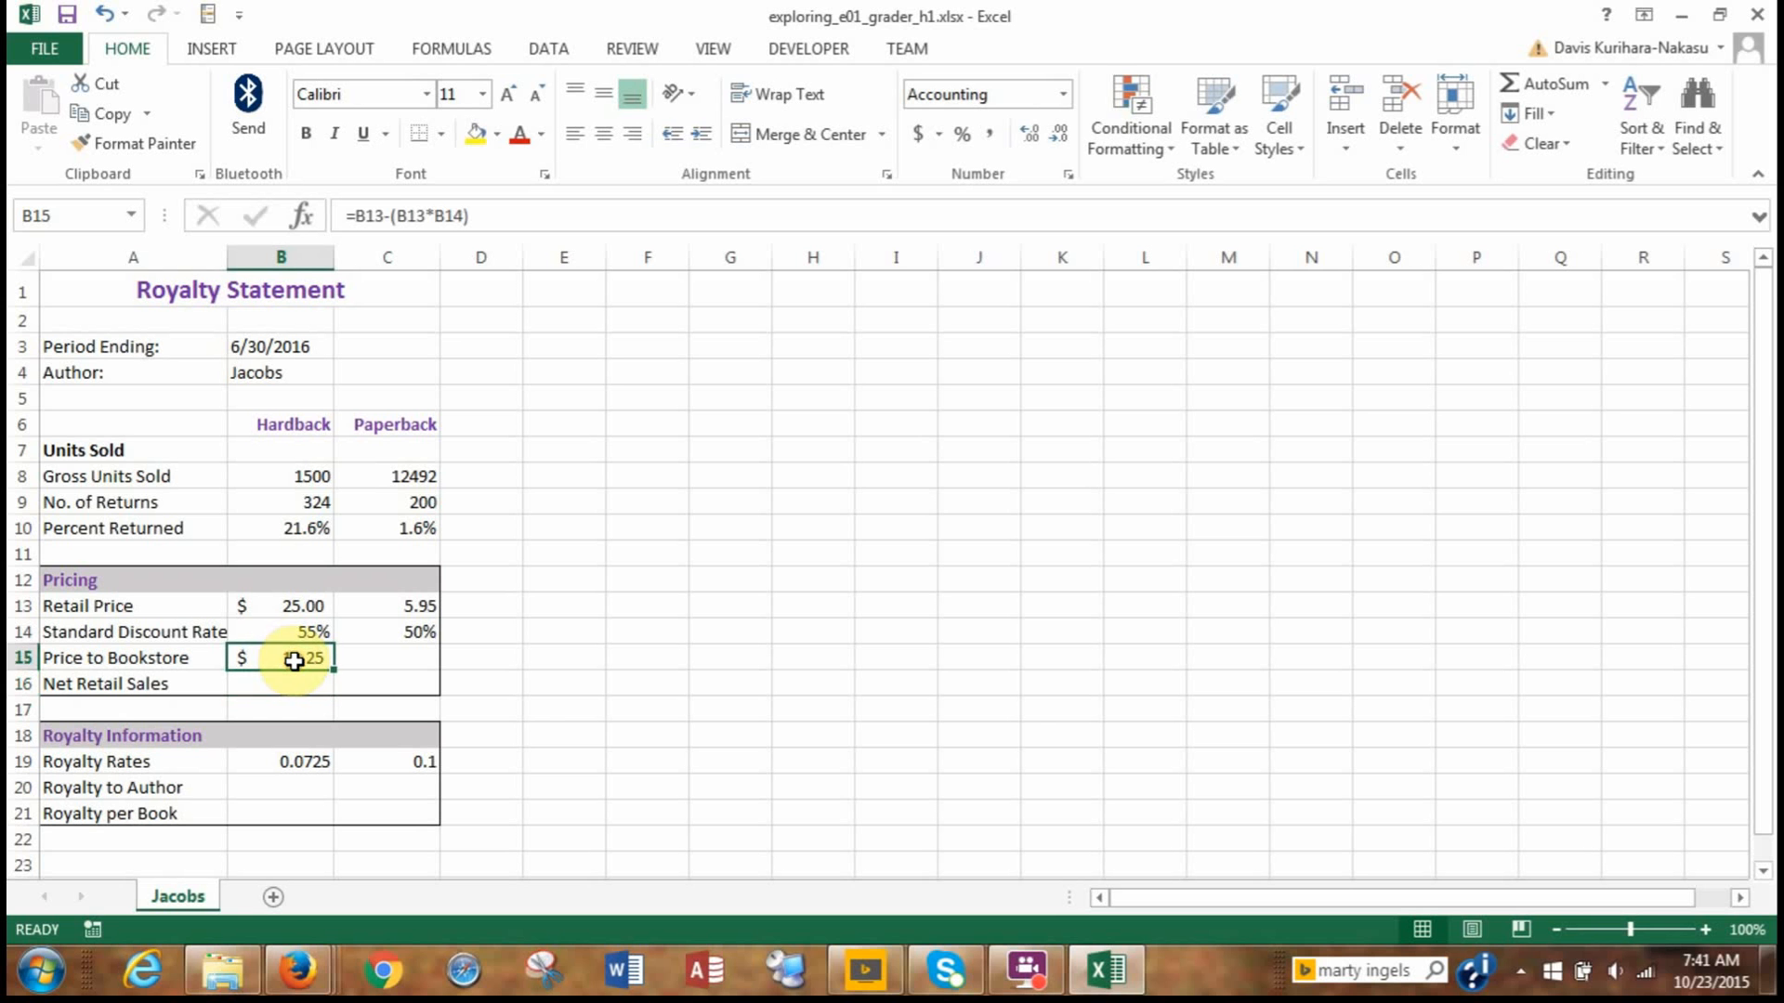
pyautogui.hotkey('ctrl', 'c')
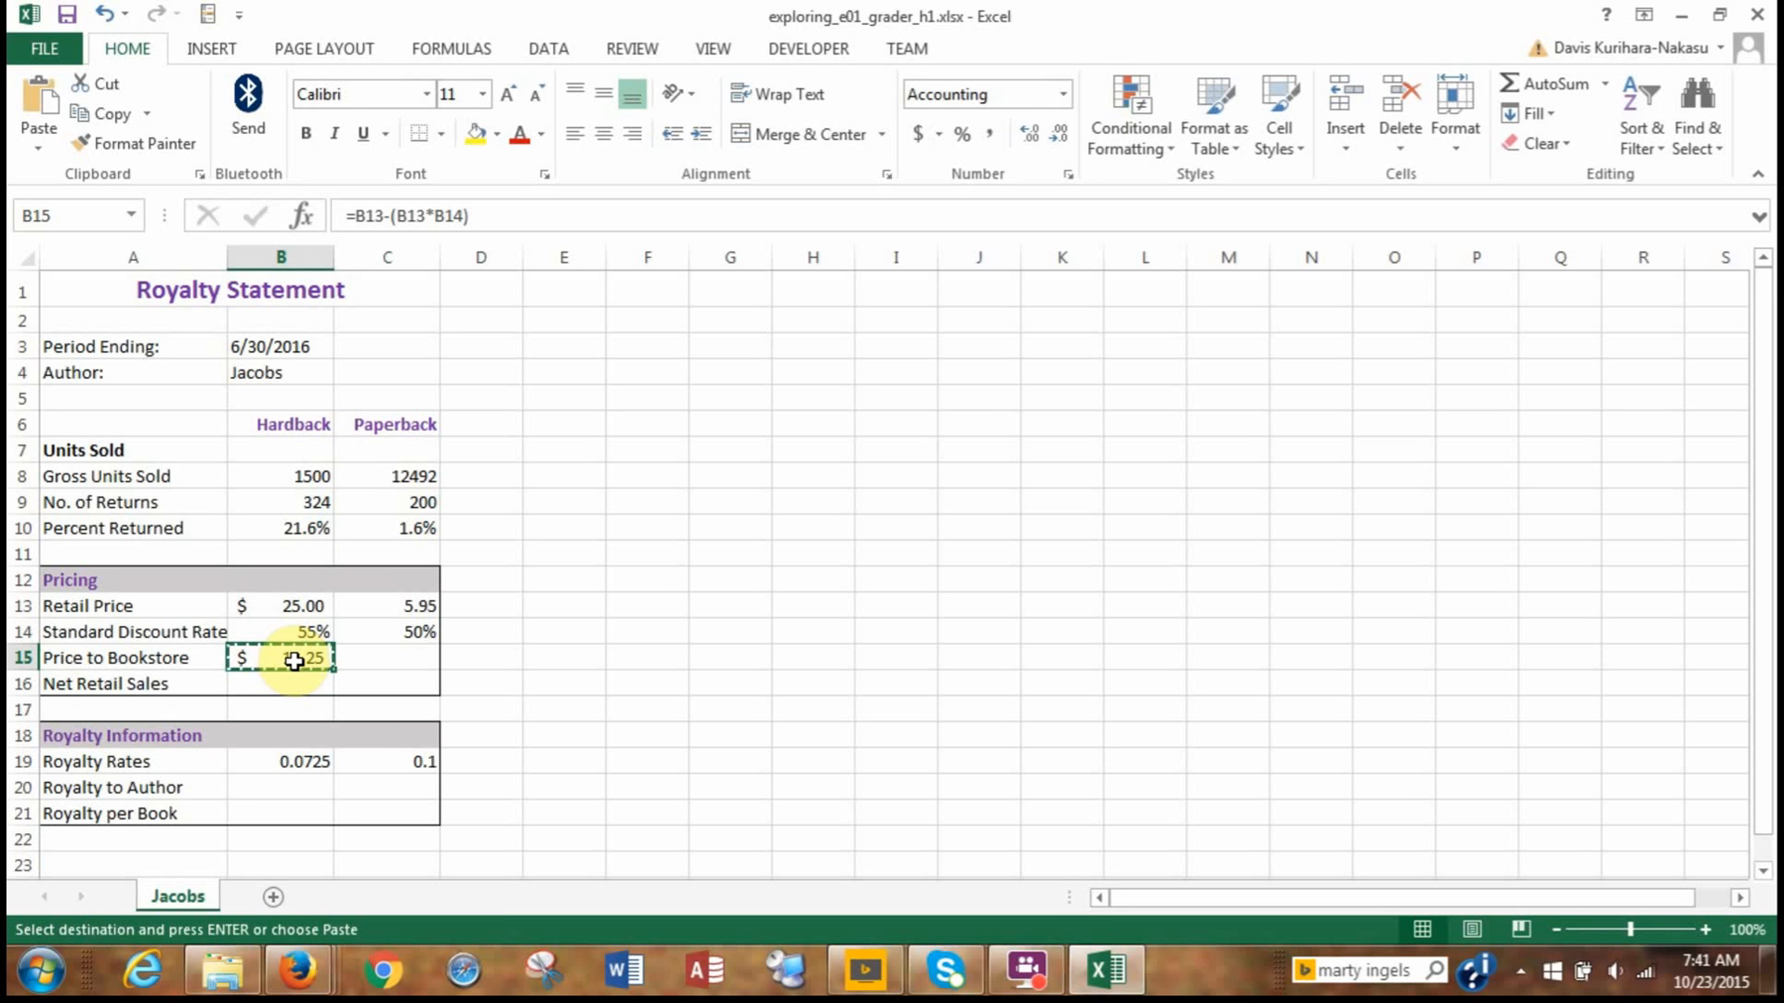
pyautogui.click(374, 662)
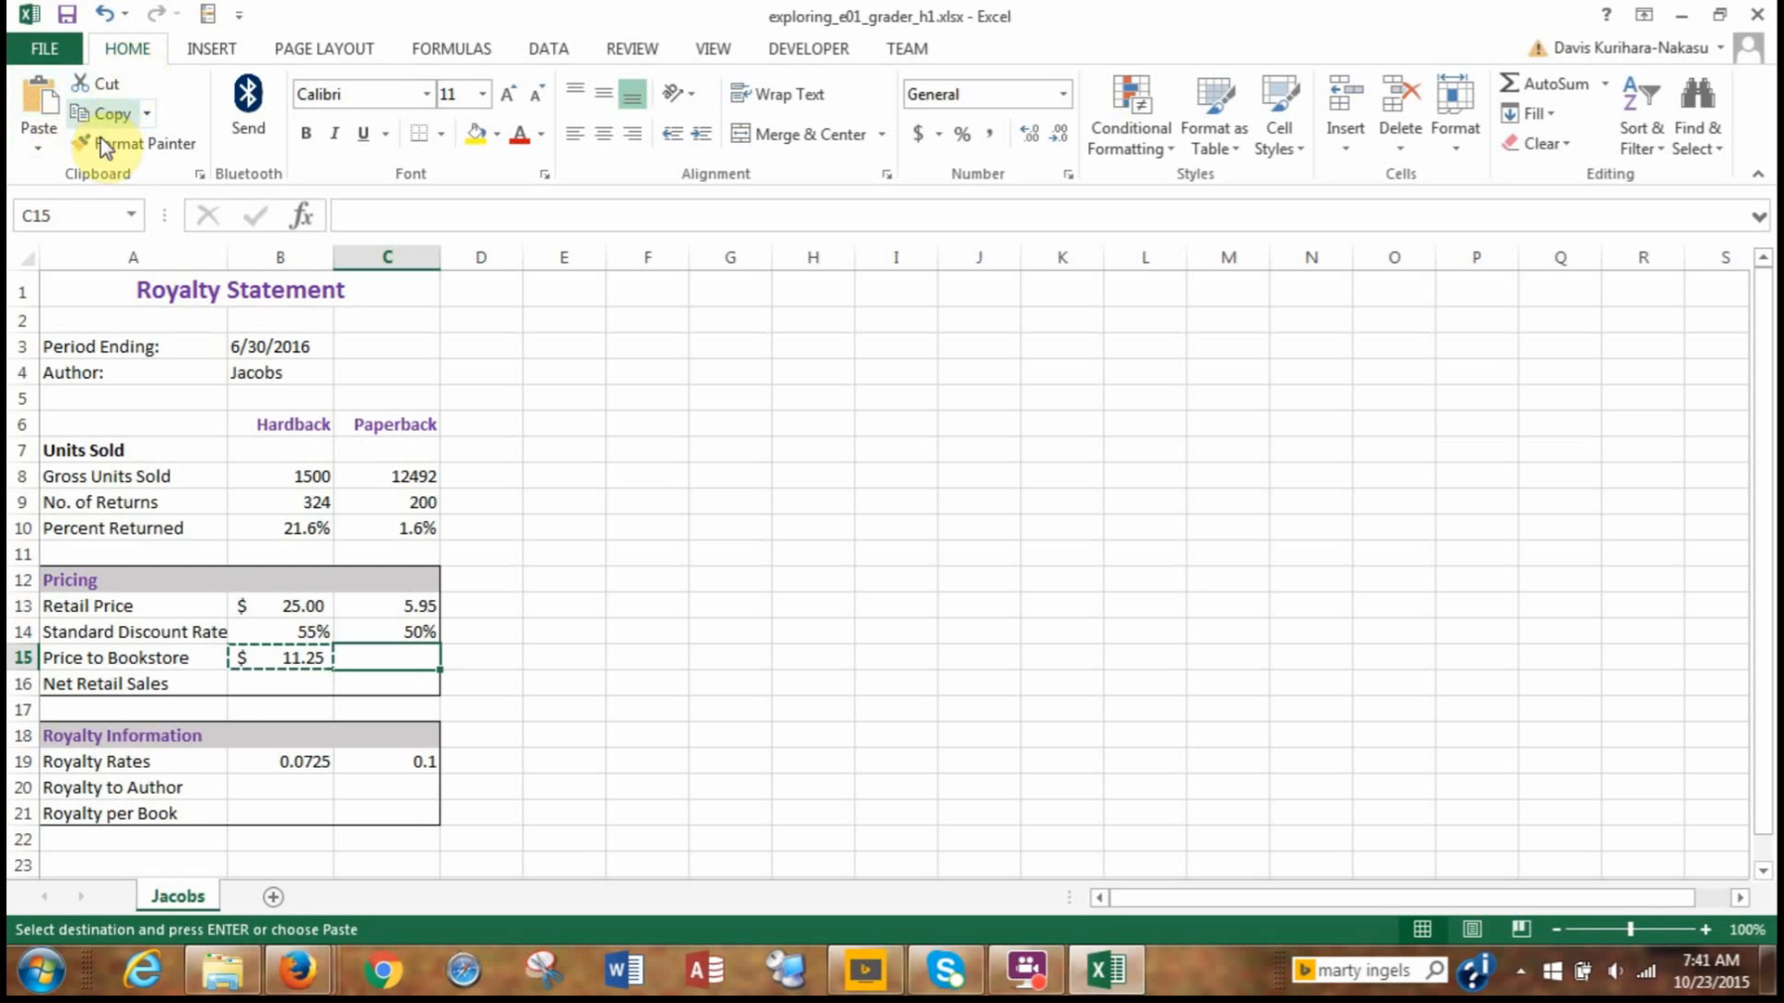
pyautogui.click(45, 144)
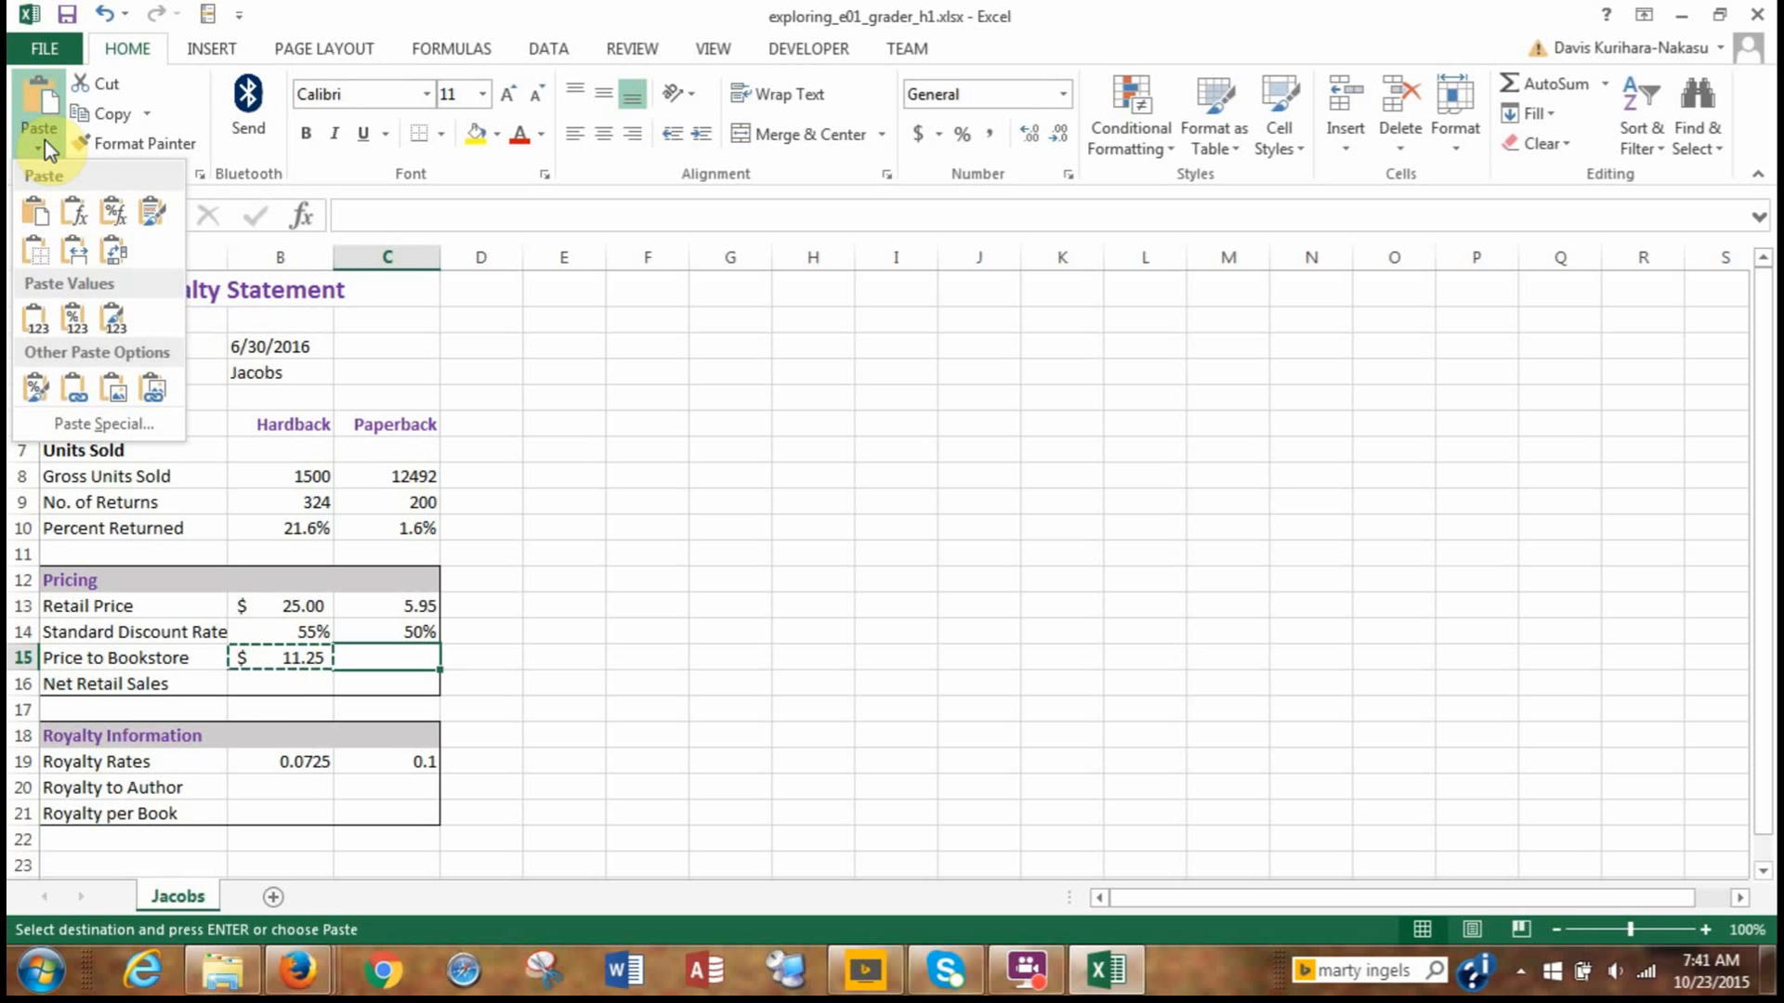
pyautogui.click(111, 215)
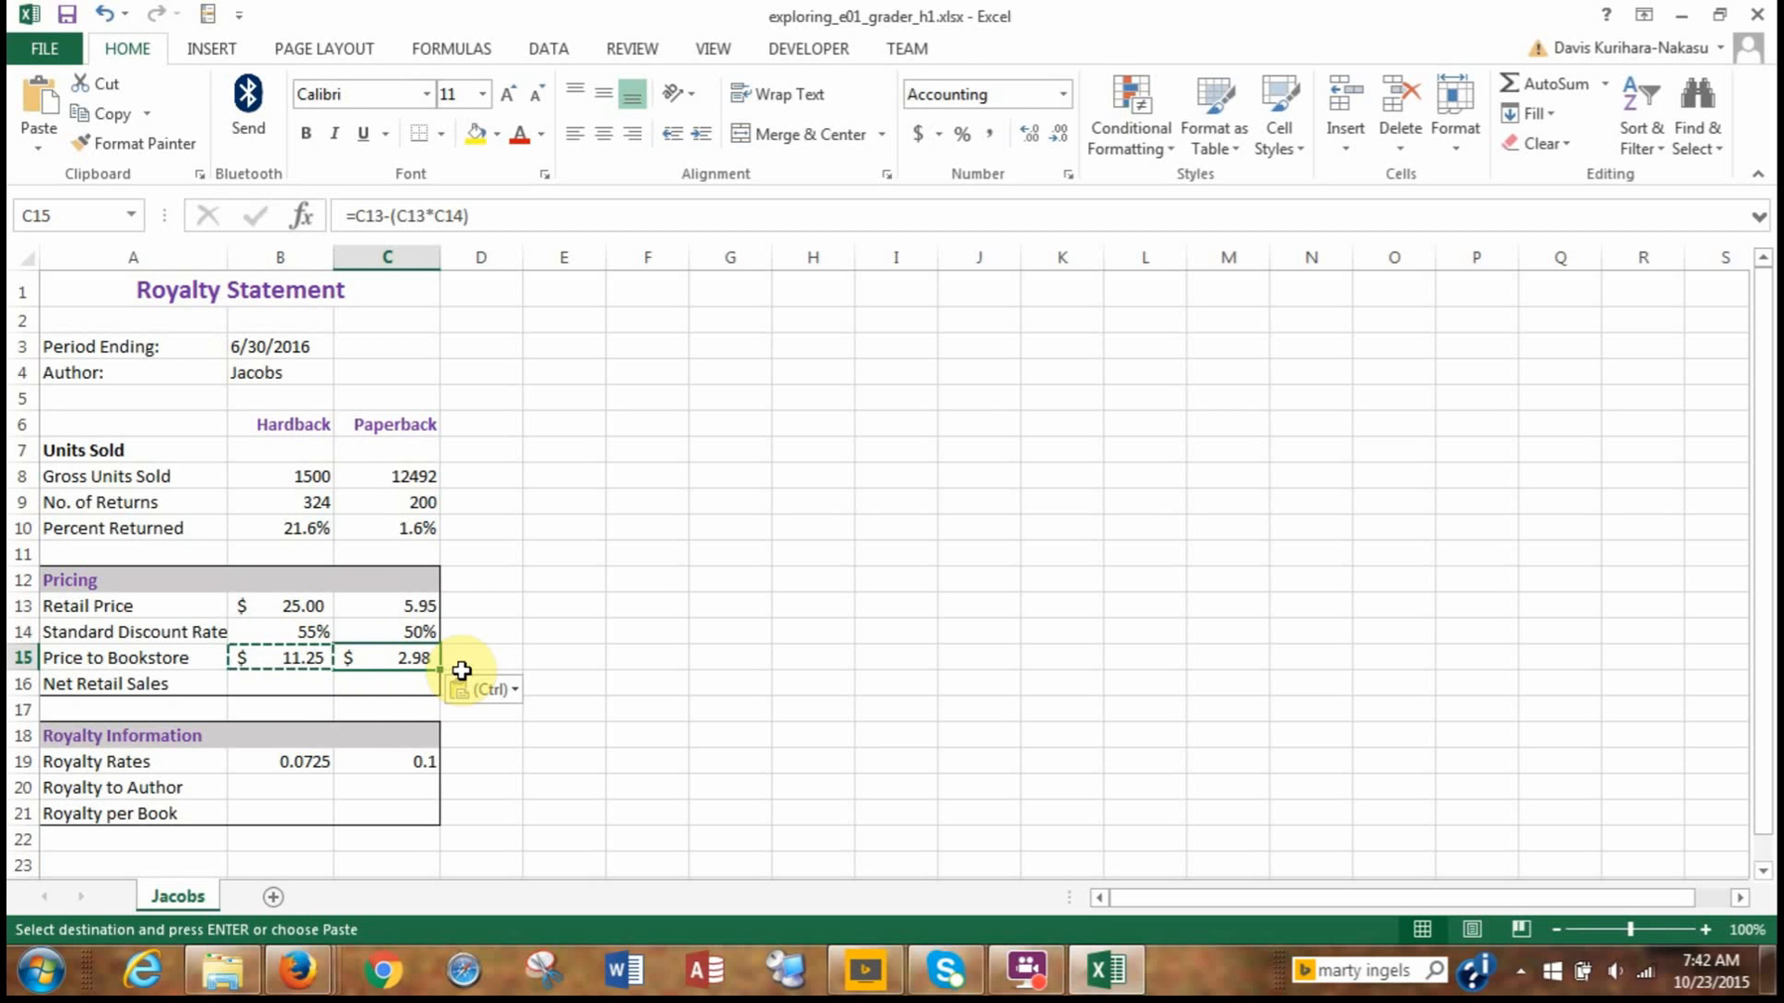
pyautogui.press('Escape')
pyautogui.press('Escape')
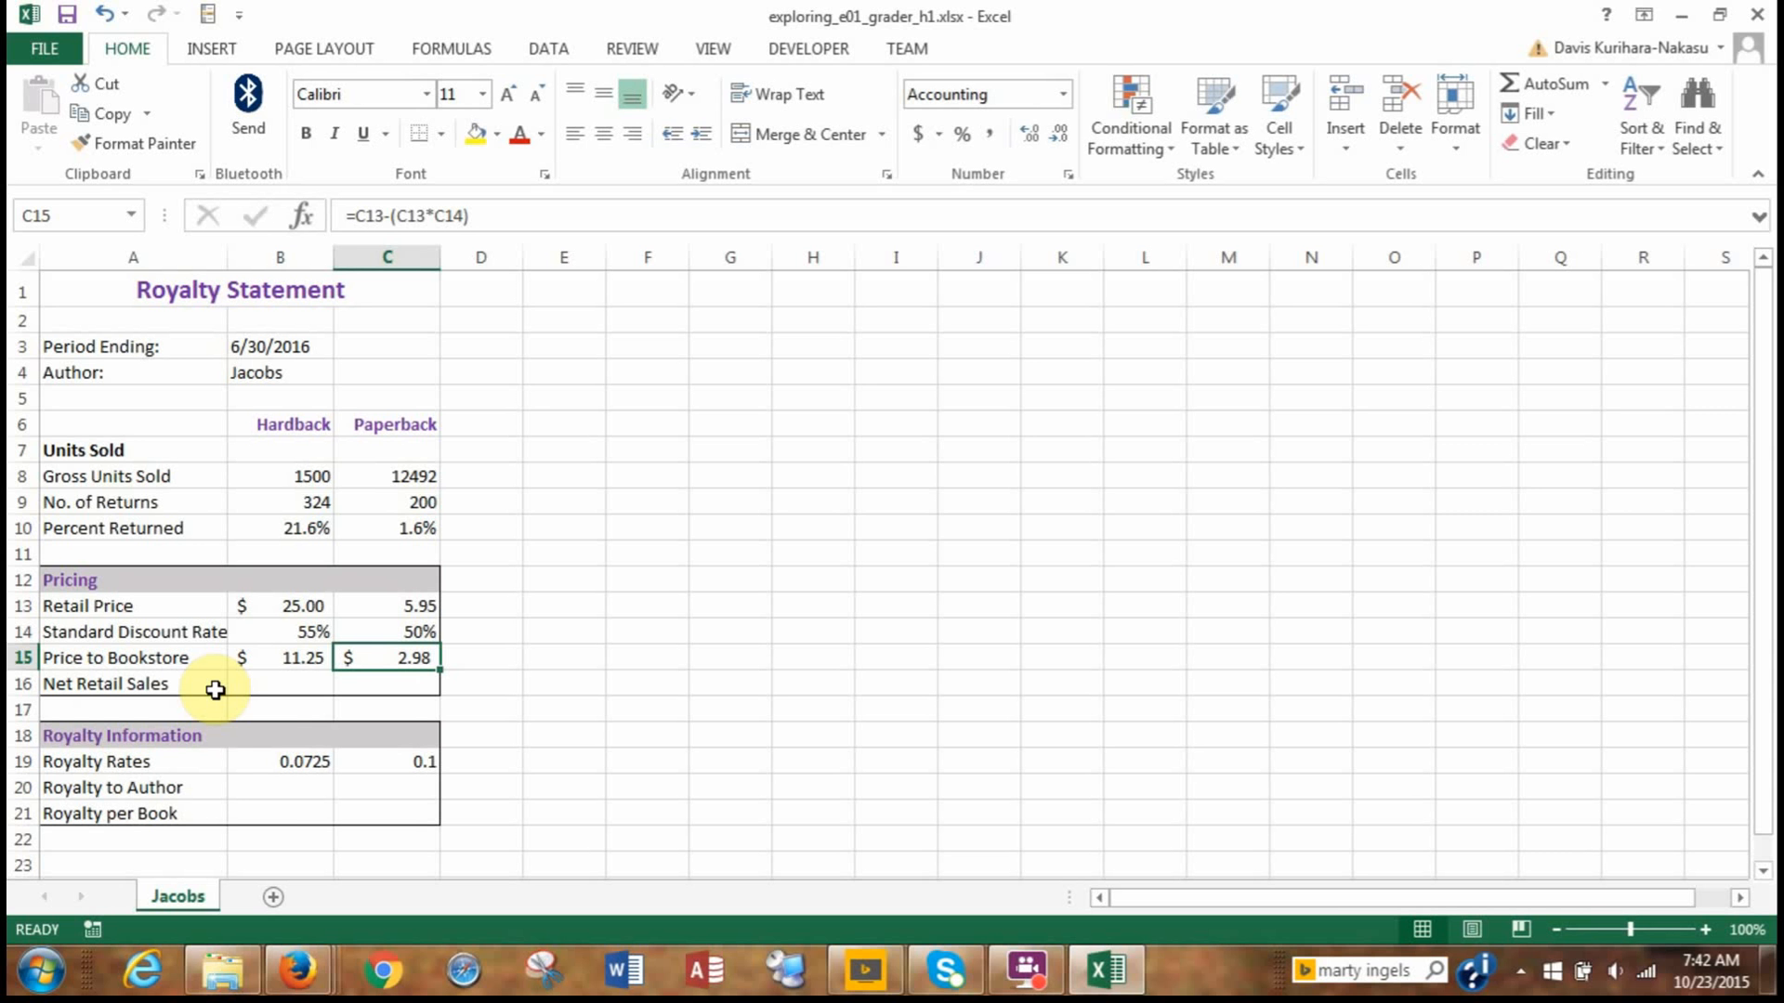
# Enter the formula =(B8-B9)*B13 in B16 to calculate the Hardback net retail sales.
pyautogui.click(244, 688)
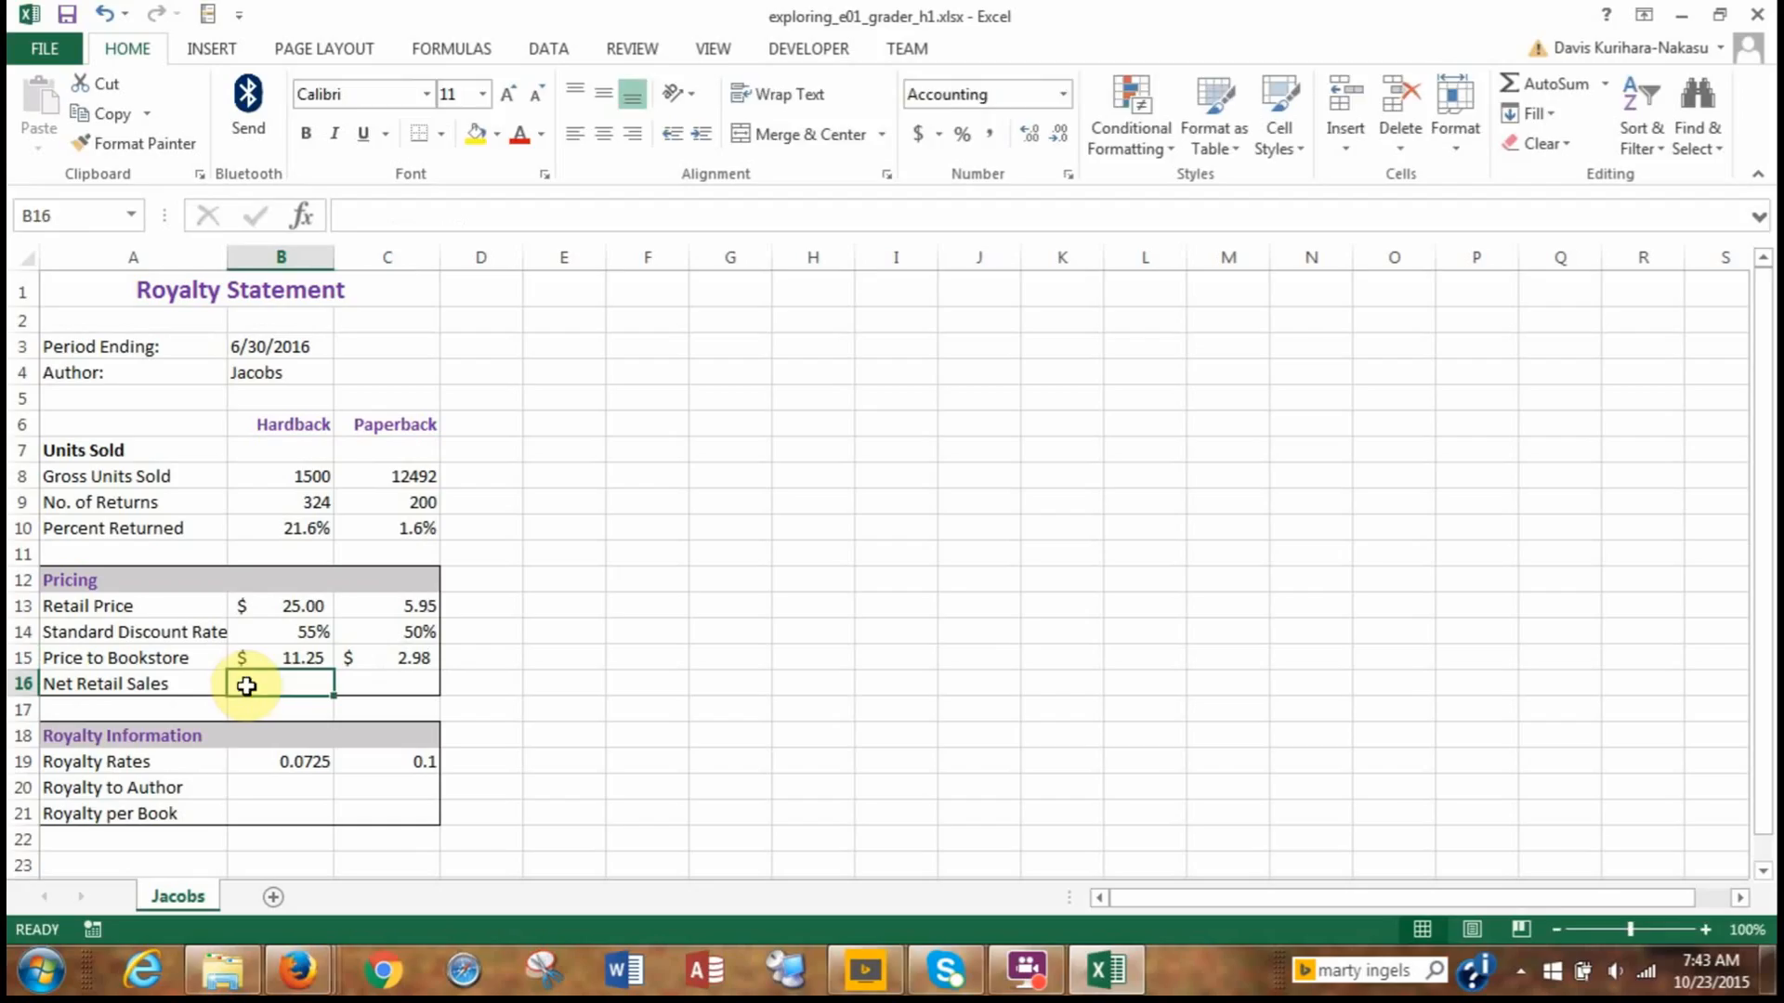
pyautogui.write('=')
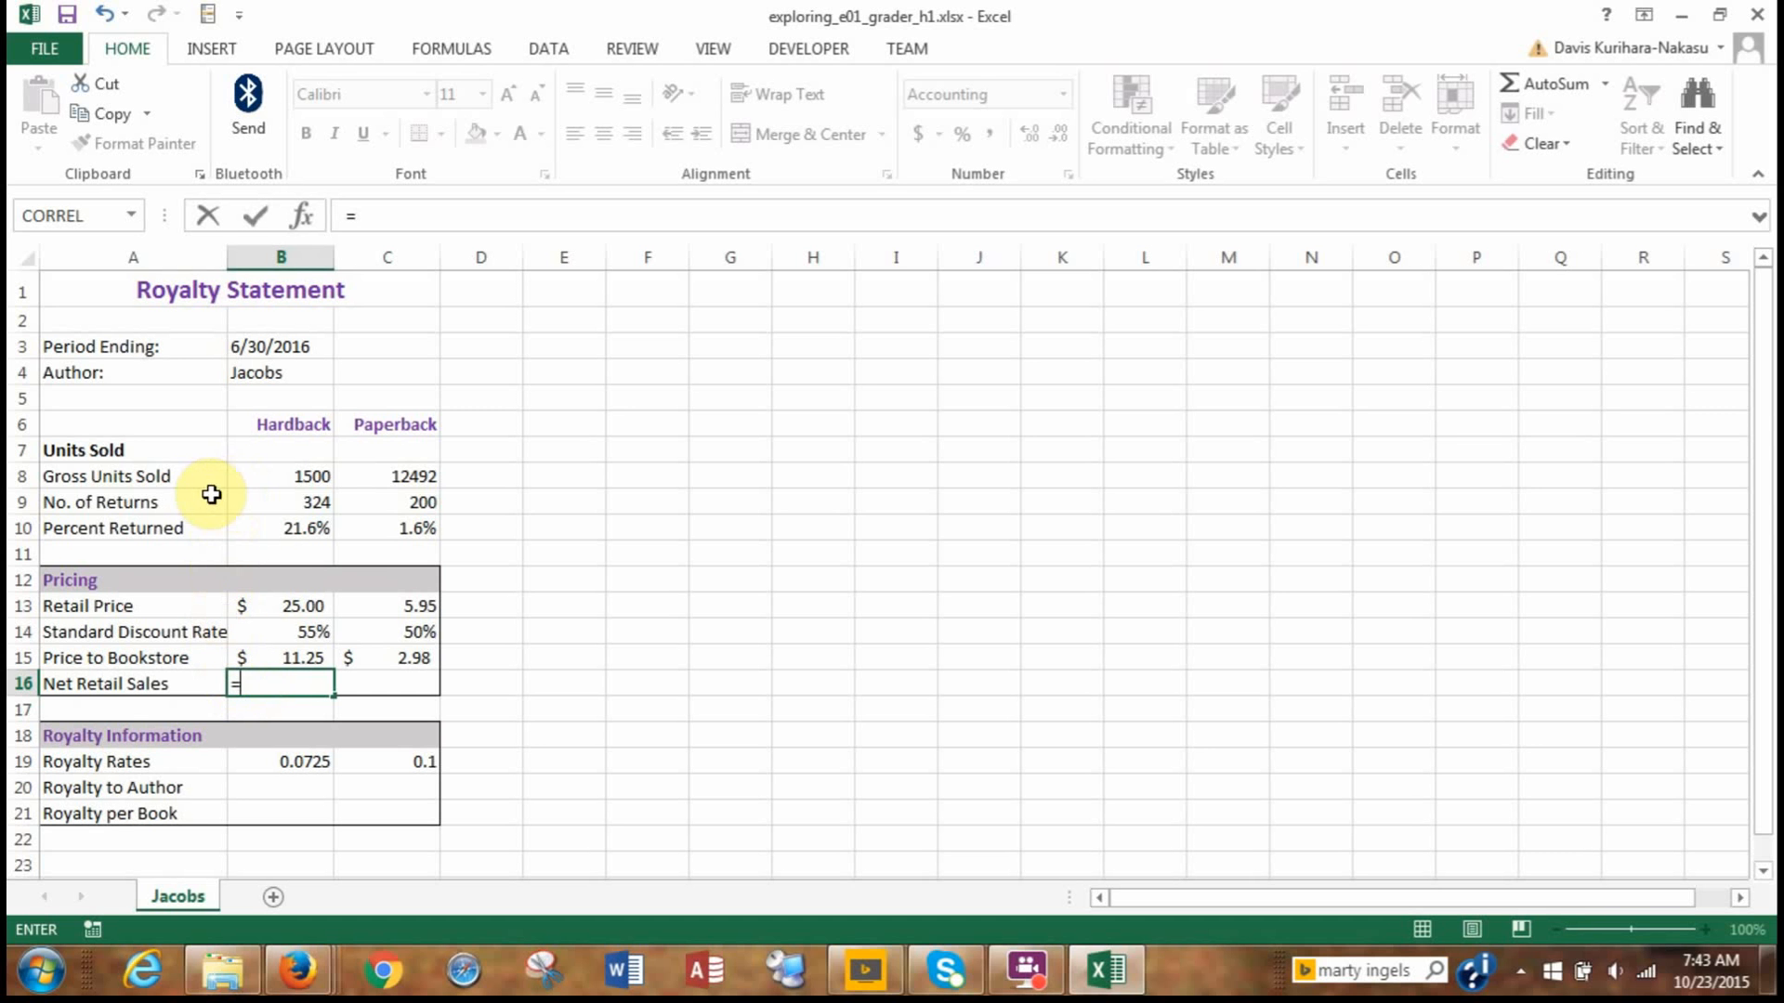
pyautogui.click(260, 479)
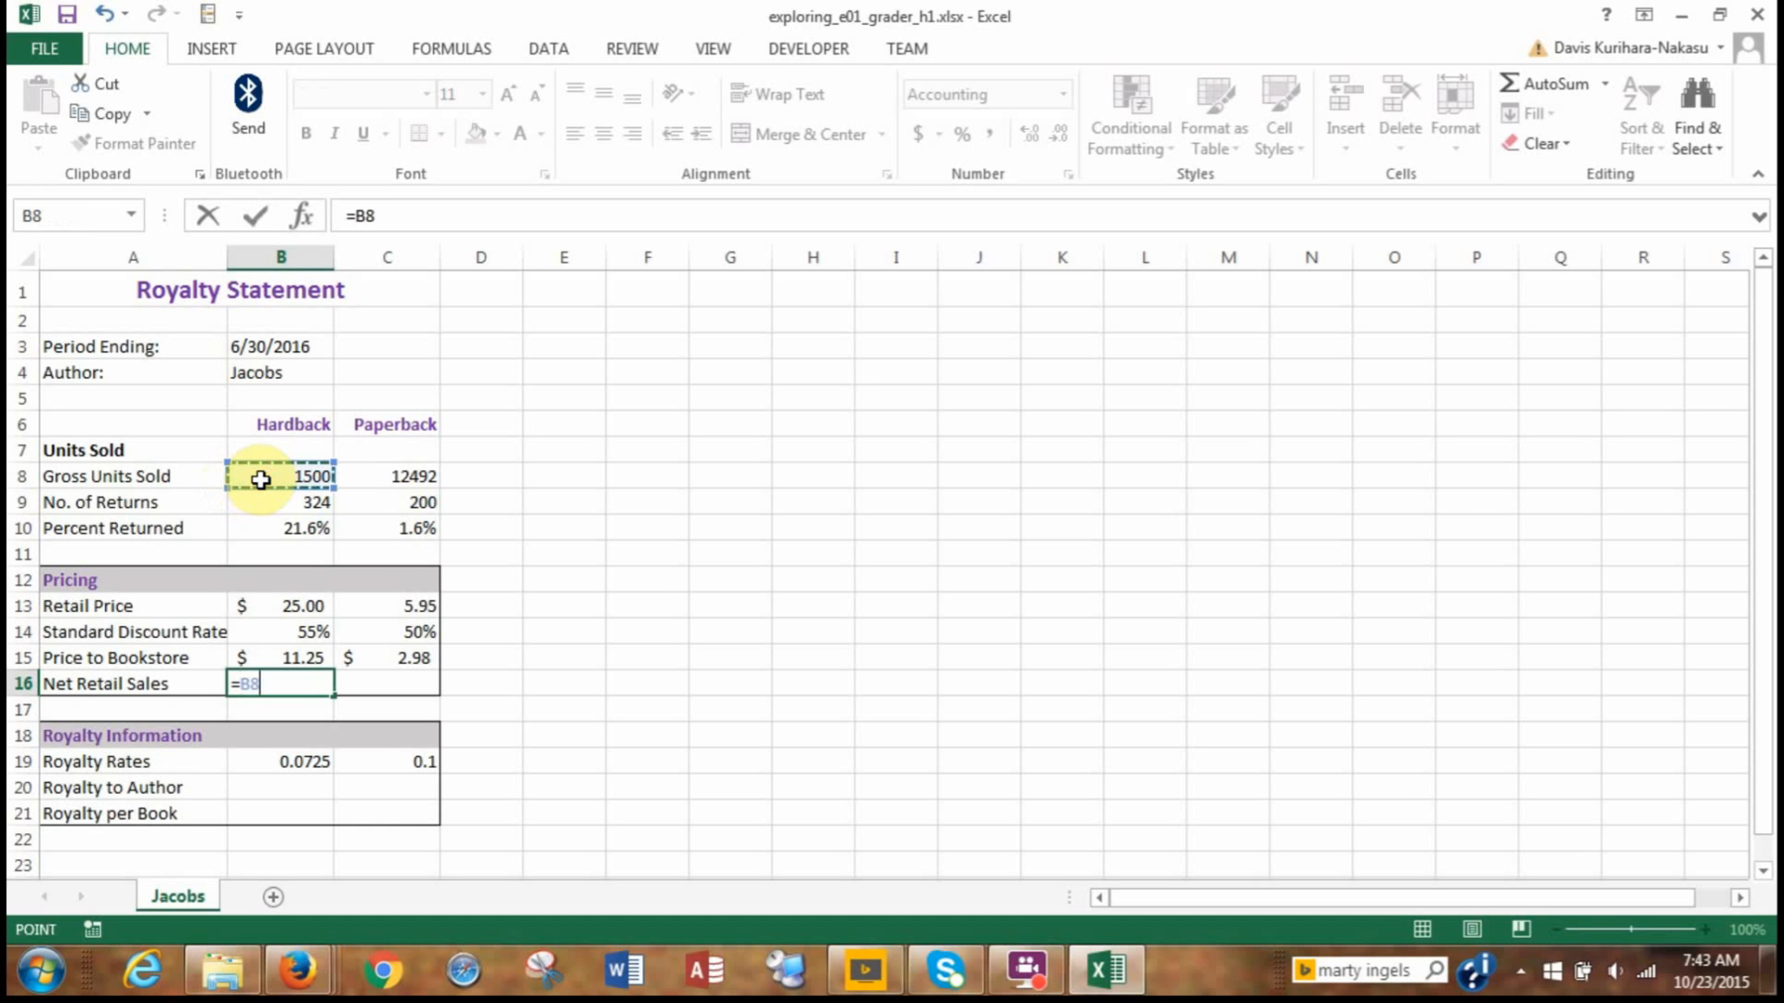
pyautogui.write('-')
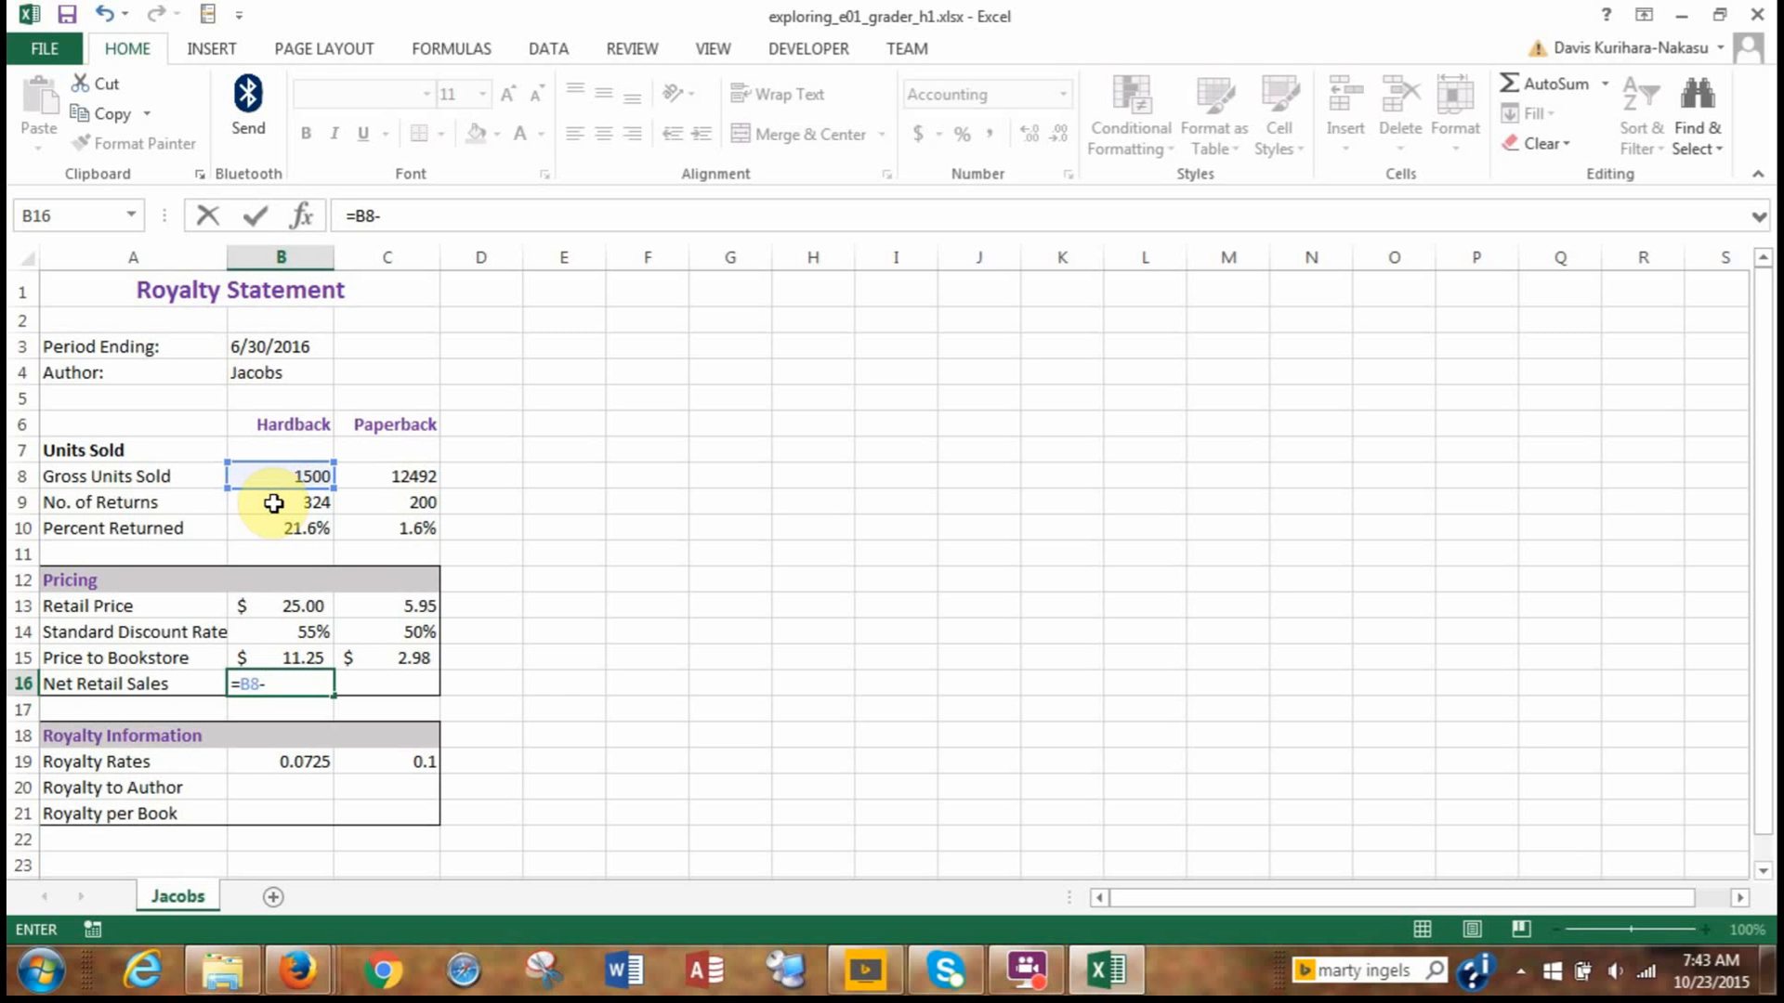
pyautogui.click(273, 503)
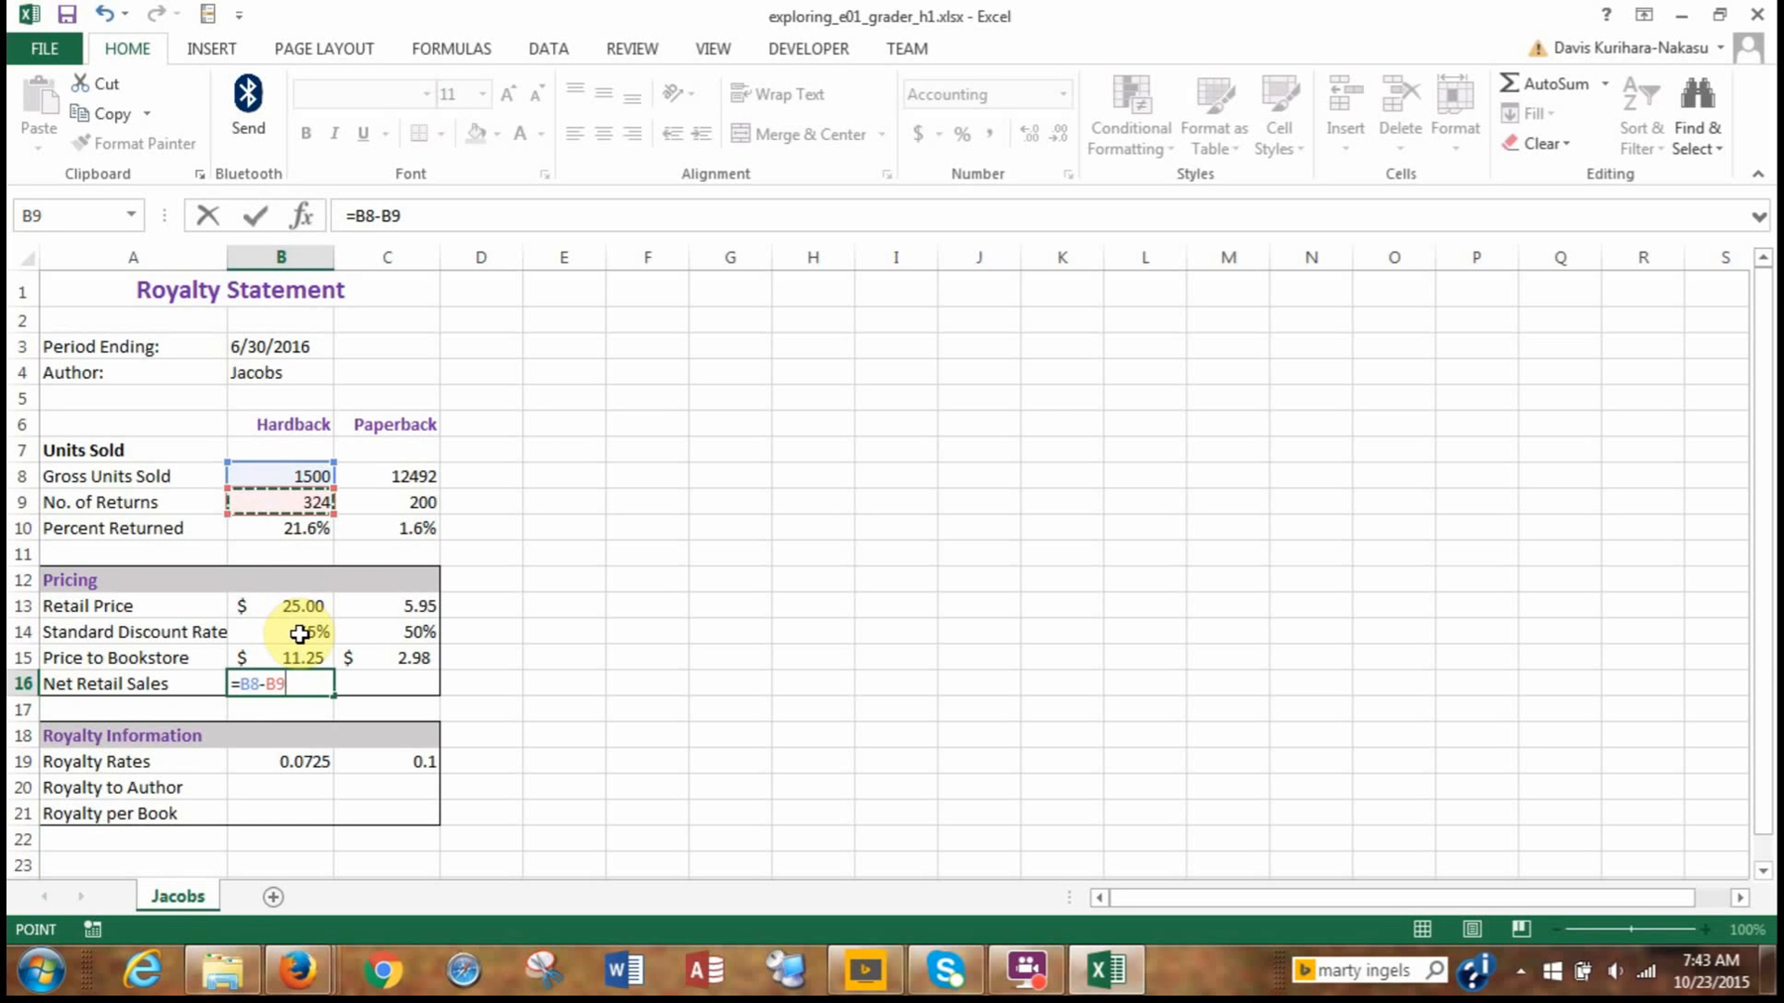
pyautogui.write(')')
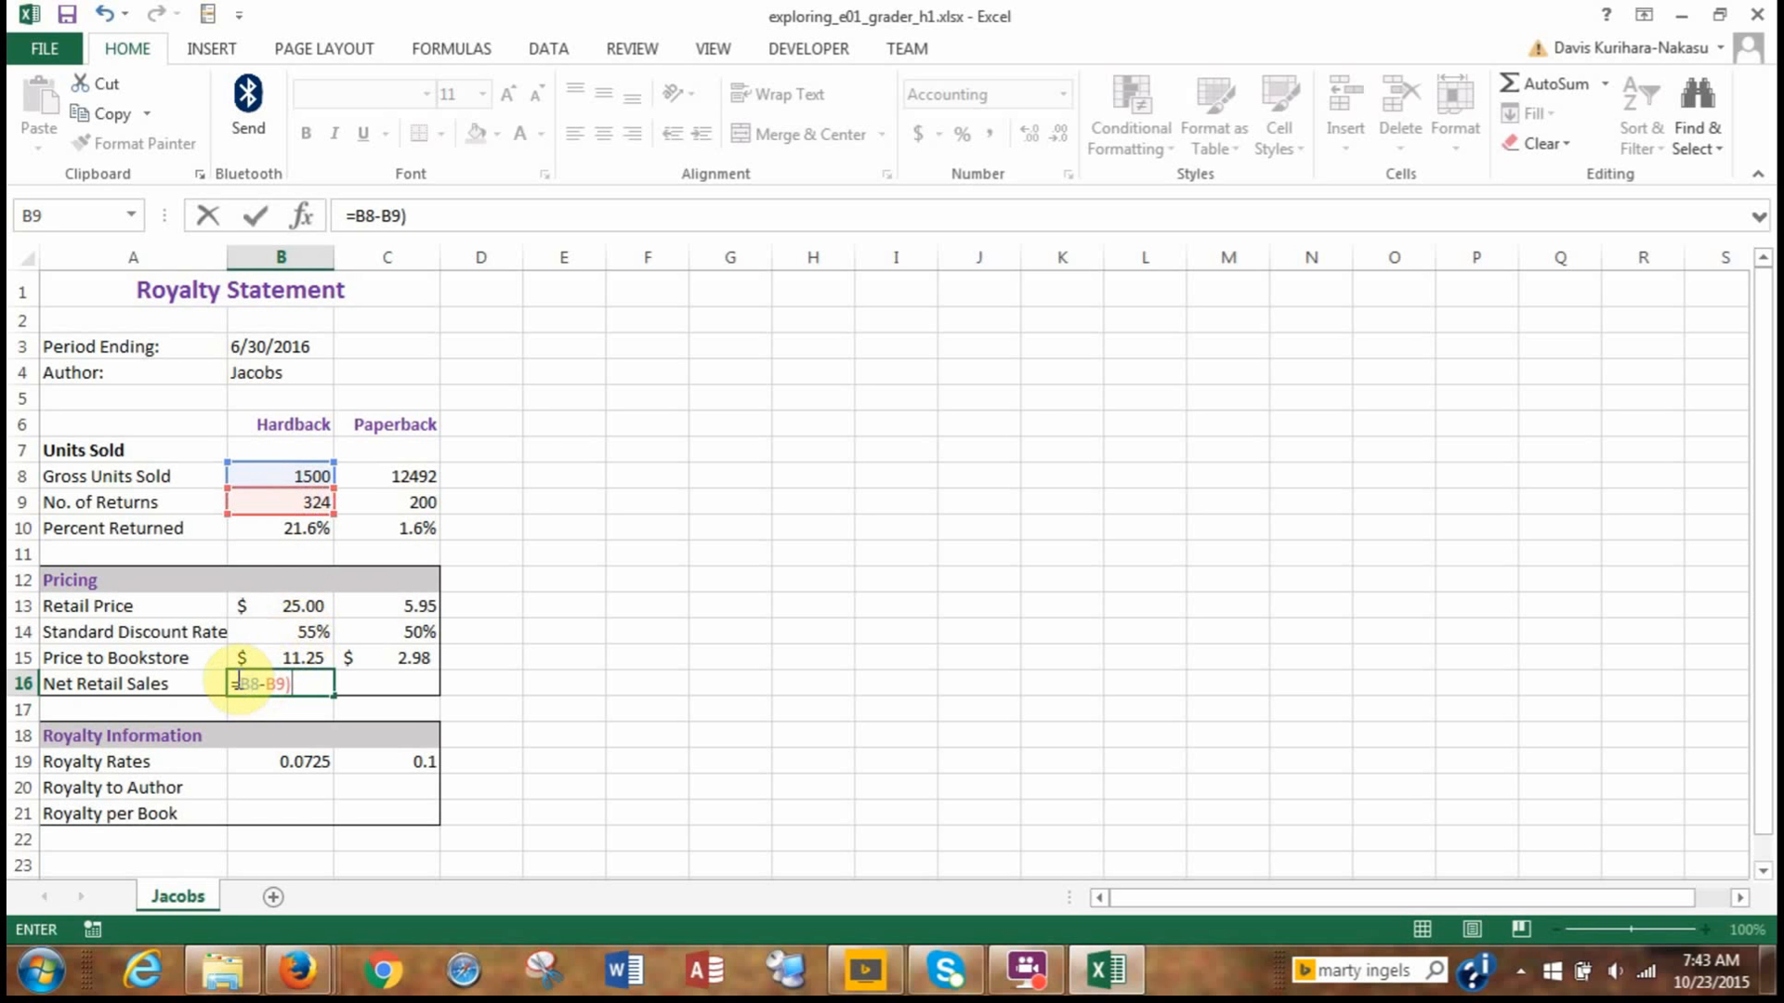
pyautogui.click(244, 684)
pyautogui.write('(')
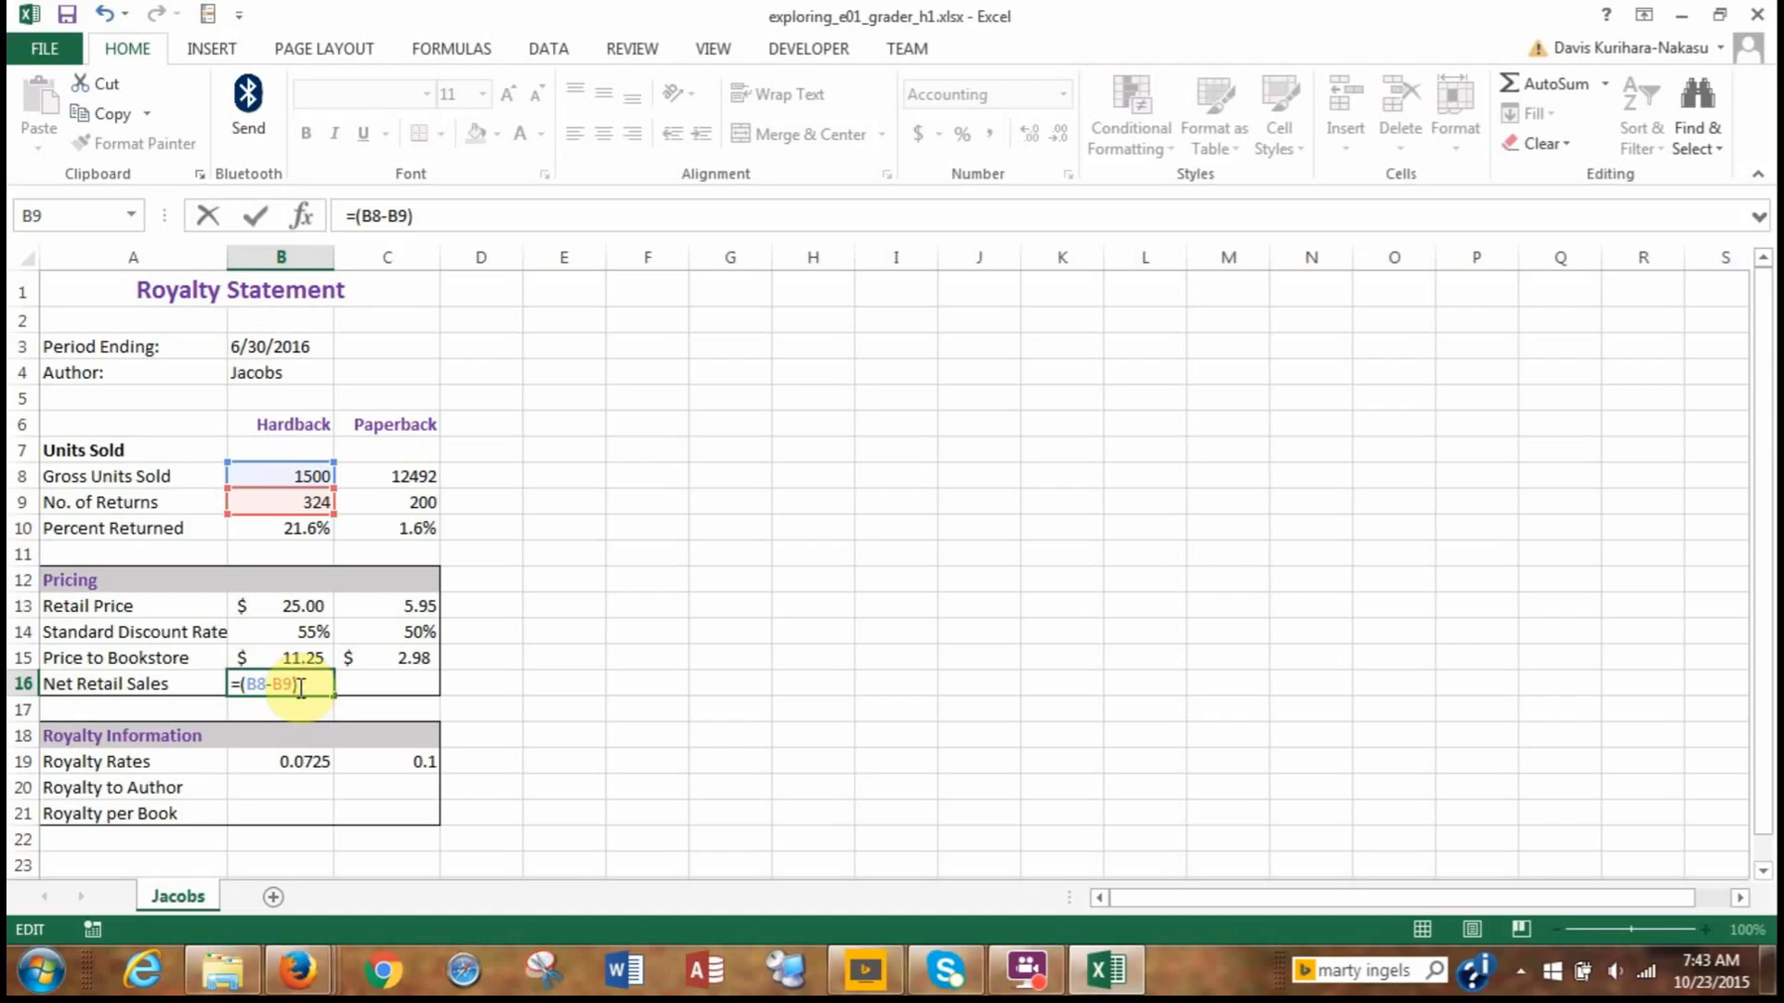
pyautogui.write('*')
pyautogui.click(272, 608)
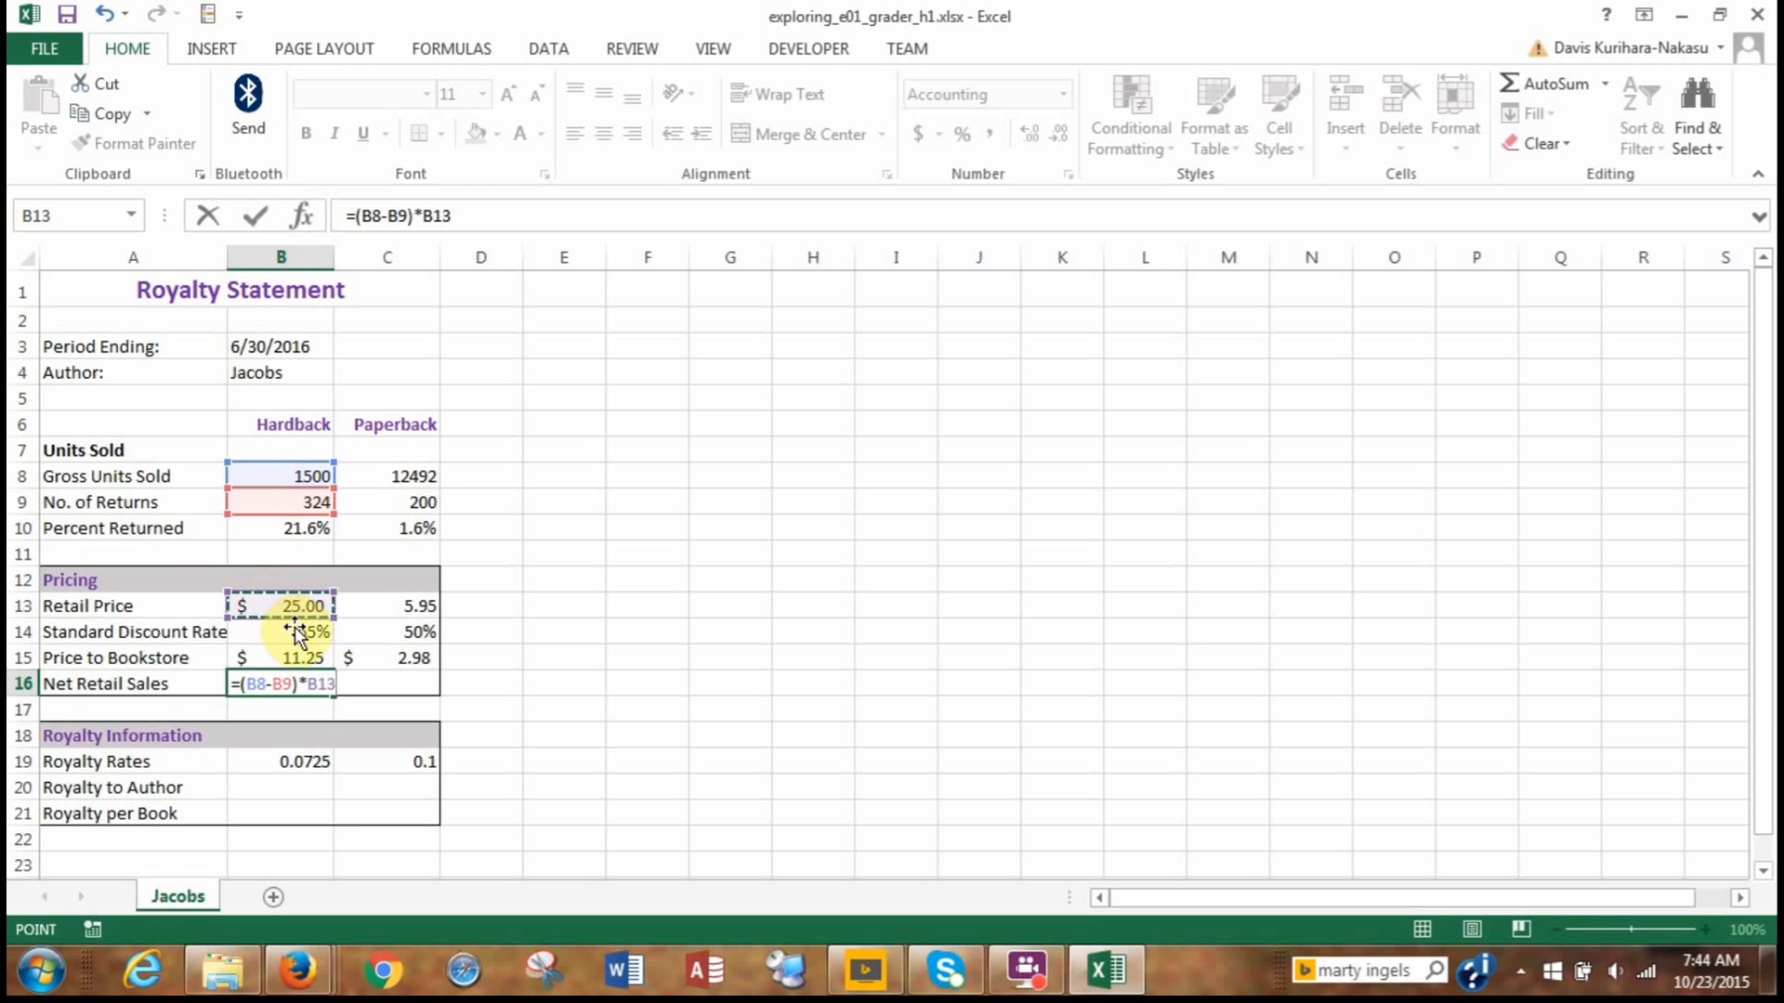
pyautogui.press('Return')
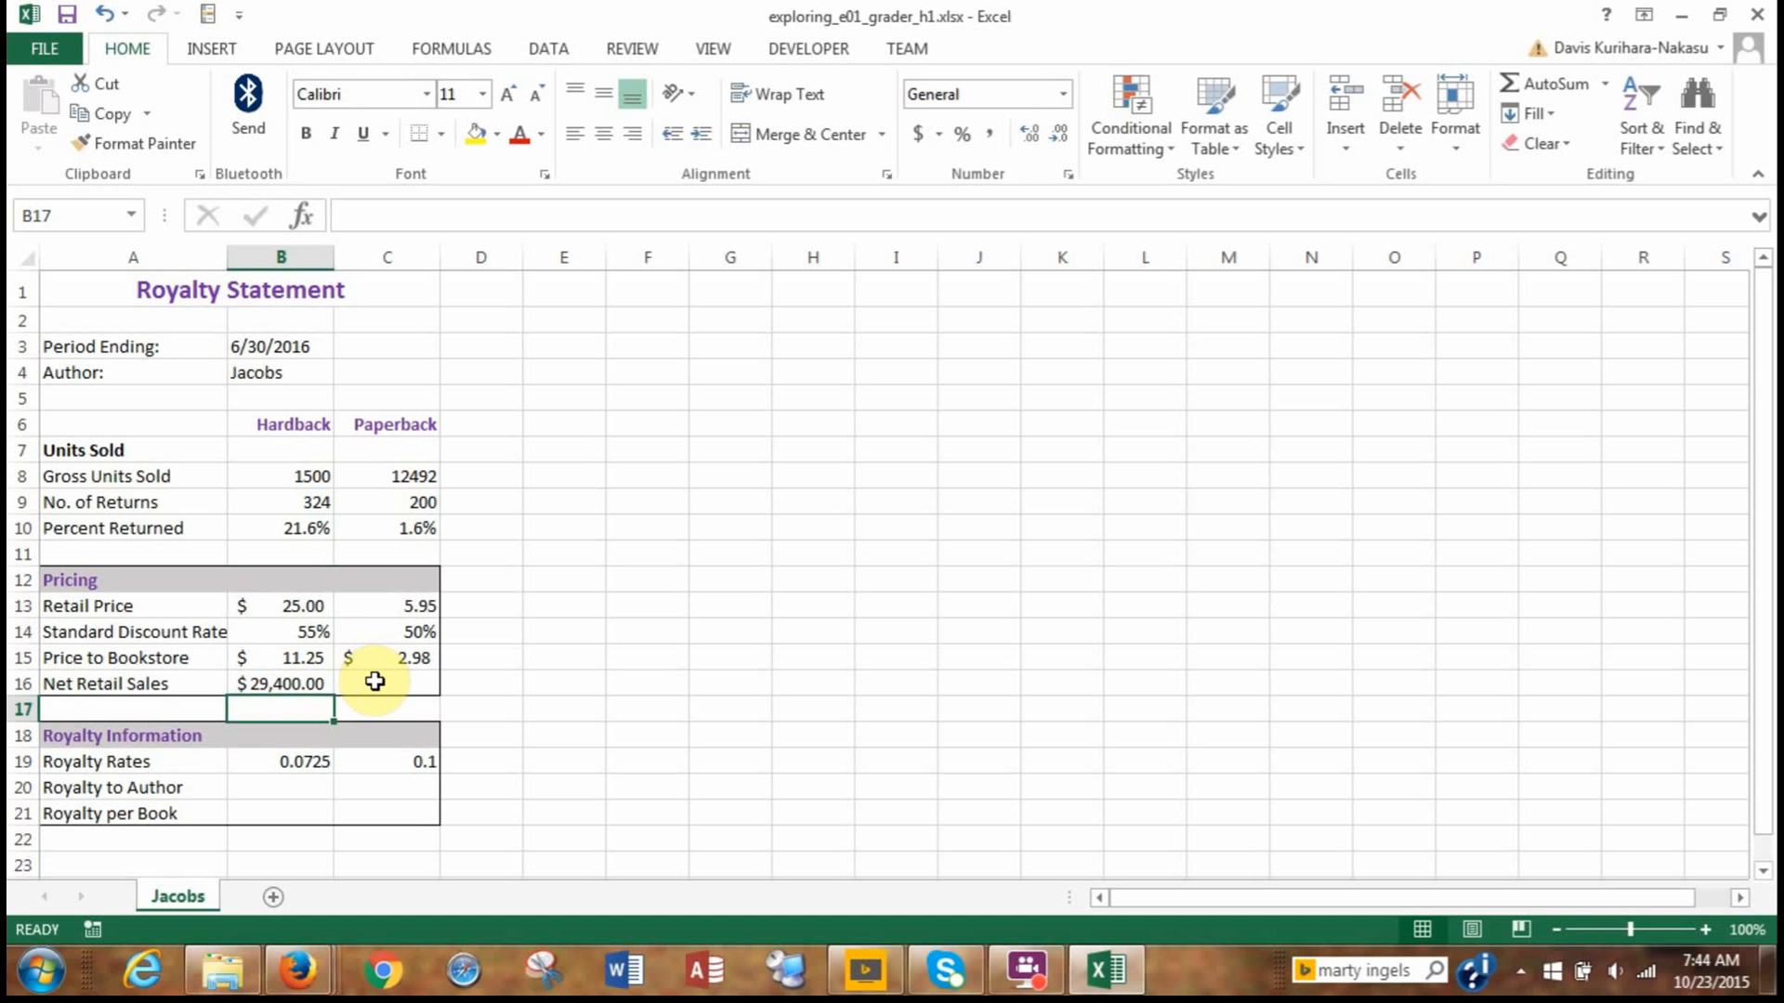
# Copy the net retail sales formula from B16 to C16, pasting only formulas and number formatting.
pyautogui.click(285, 685)
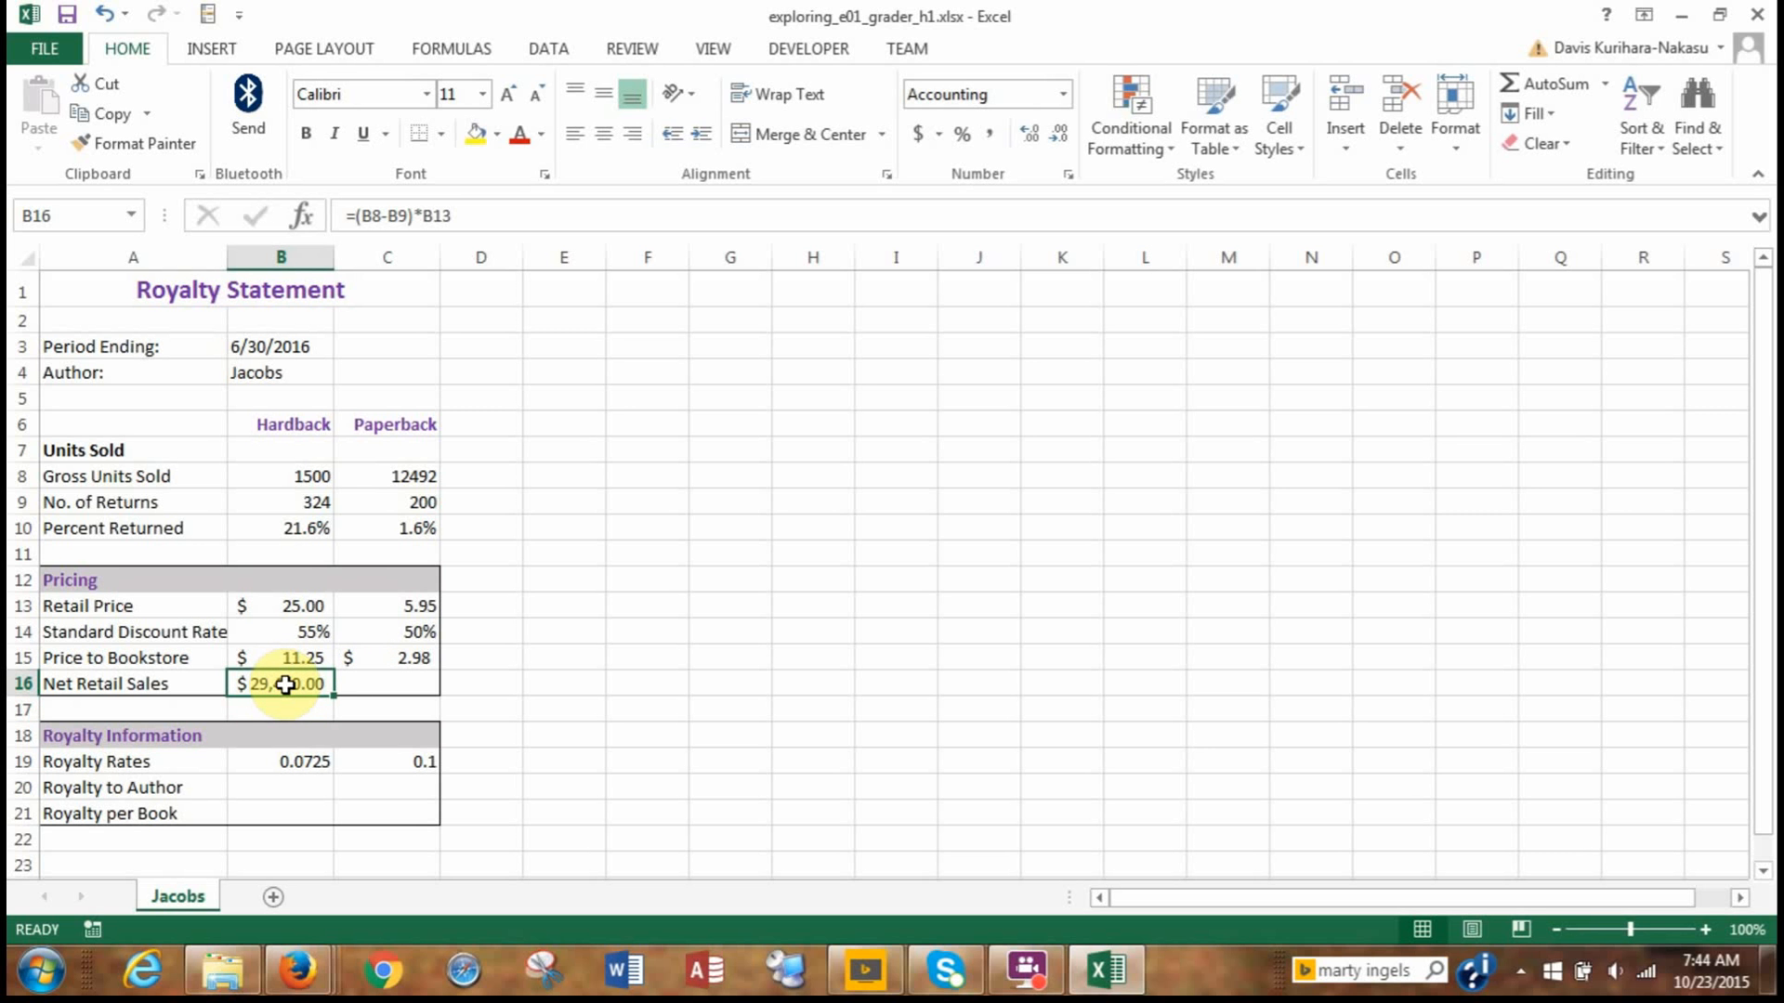
pyautogui.hotkey('ctrl', 'c')
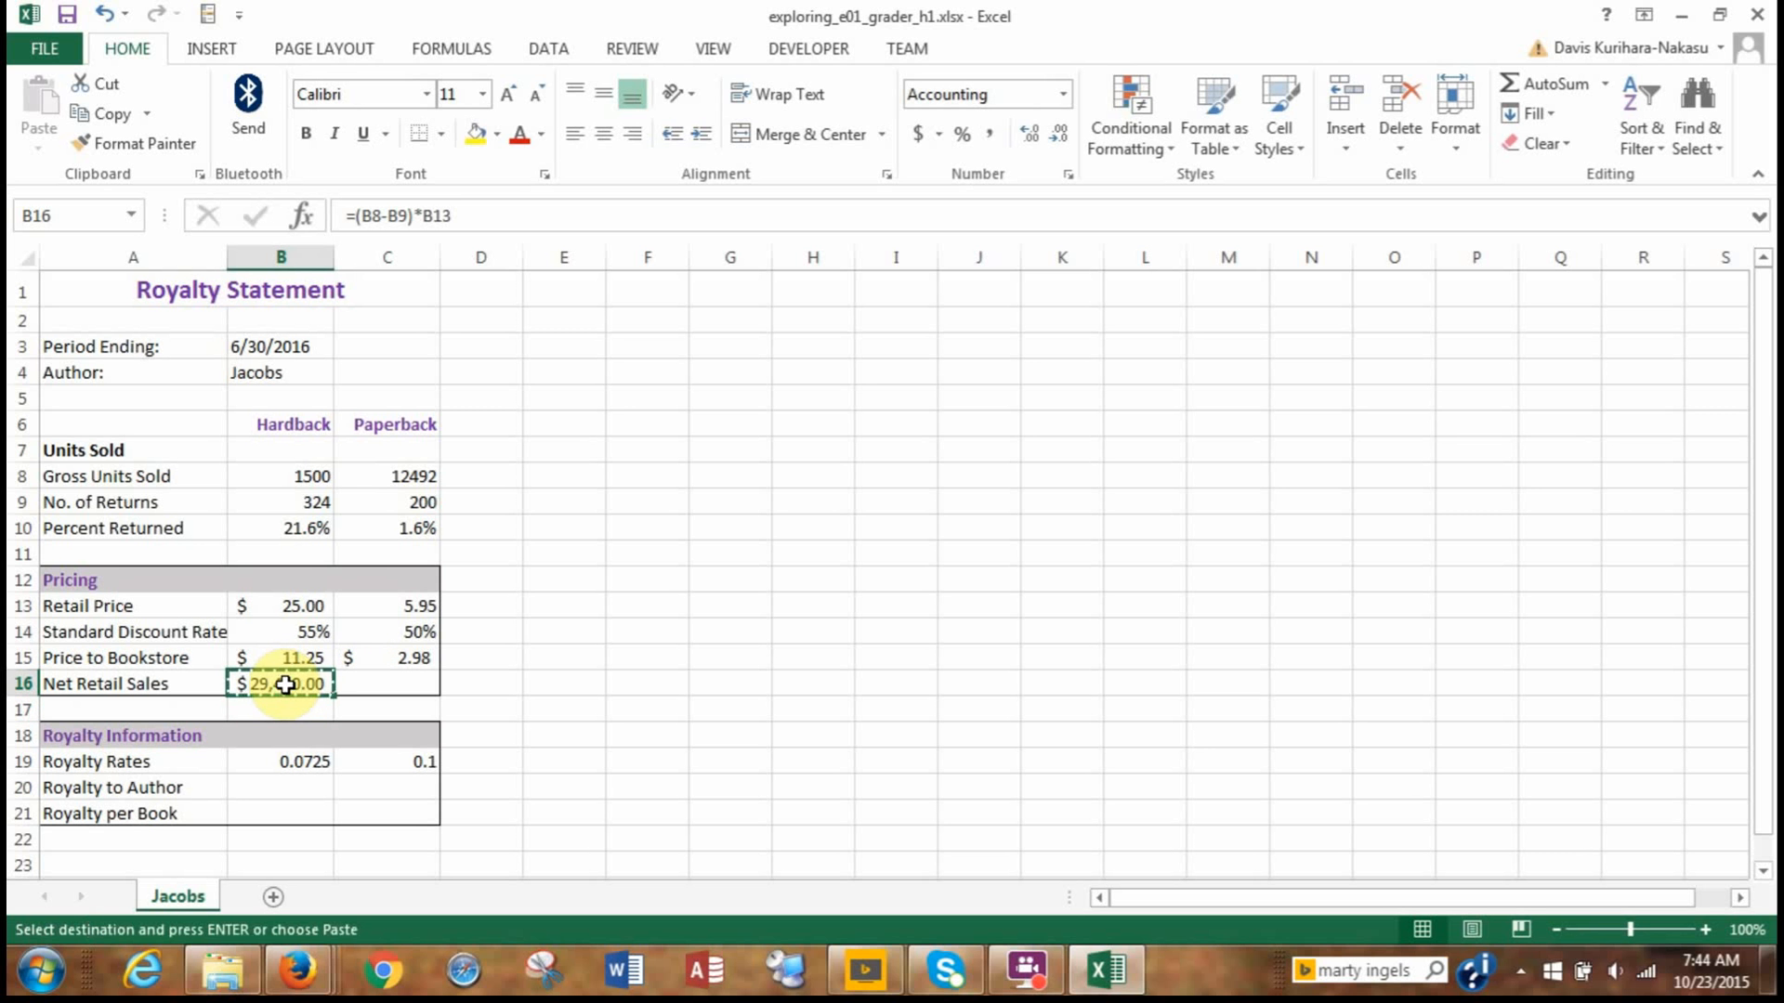
pyautogui.click(353, 681)
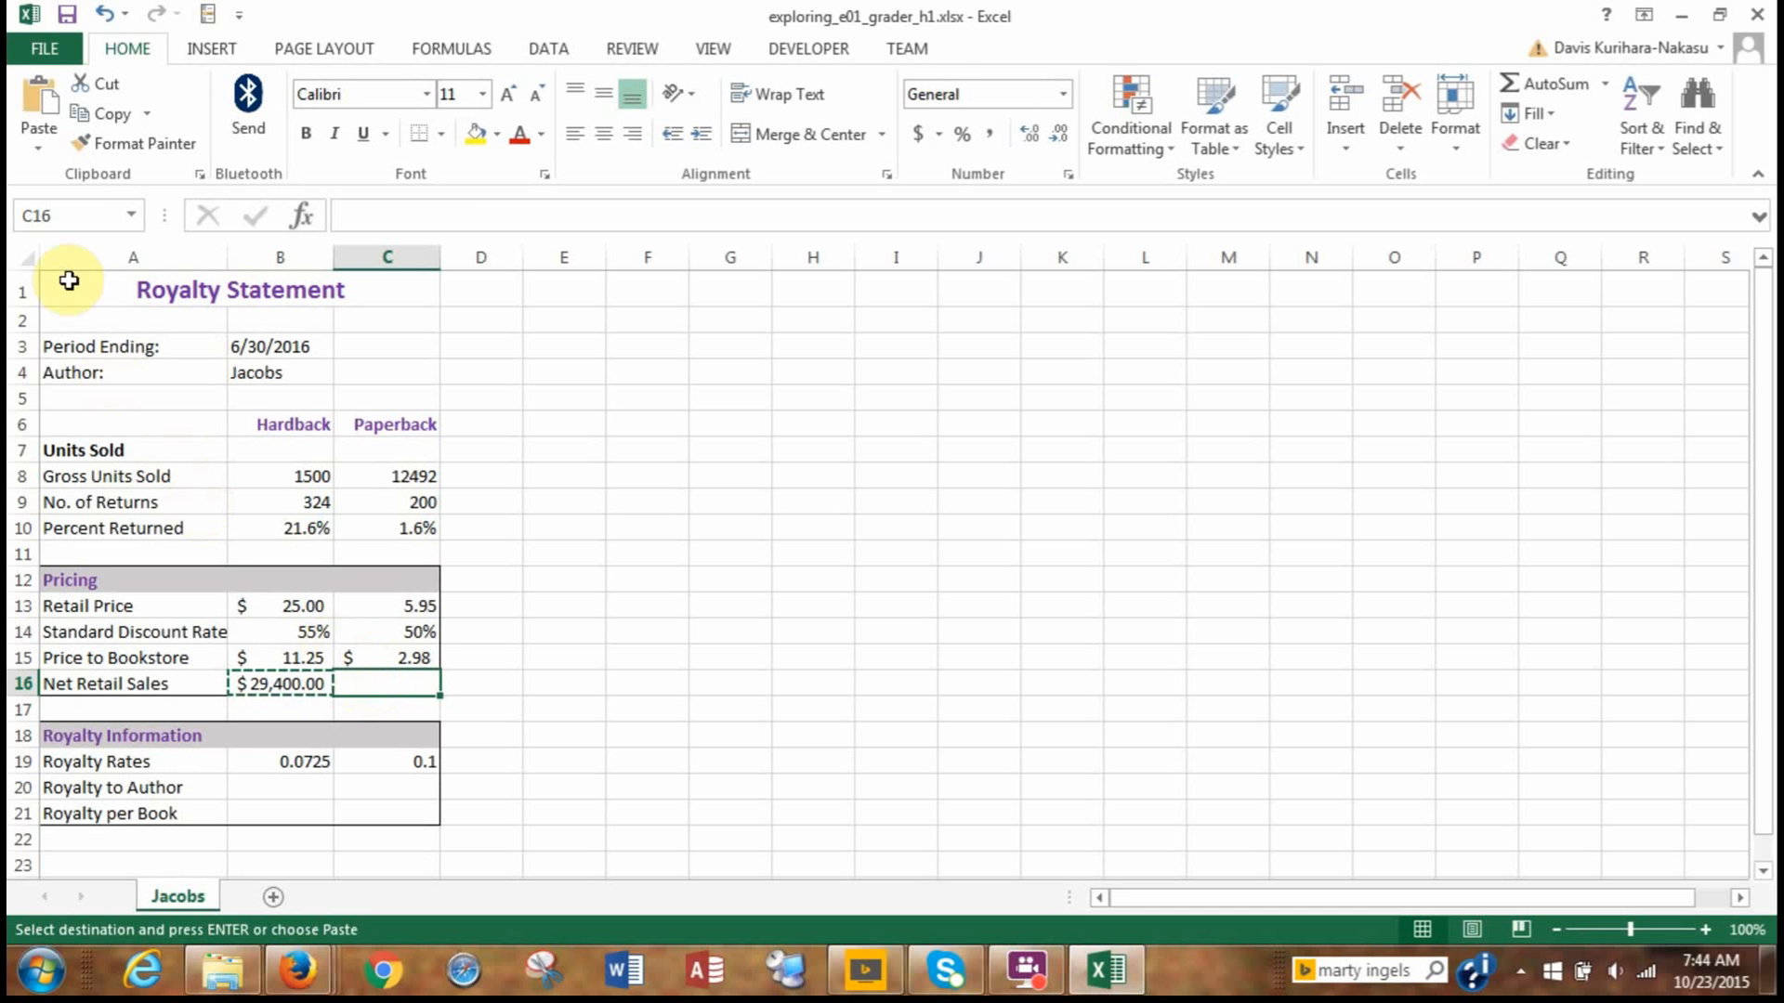
pyautogui.click(41, 130)
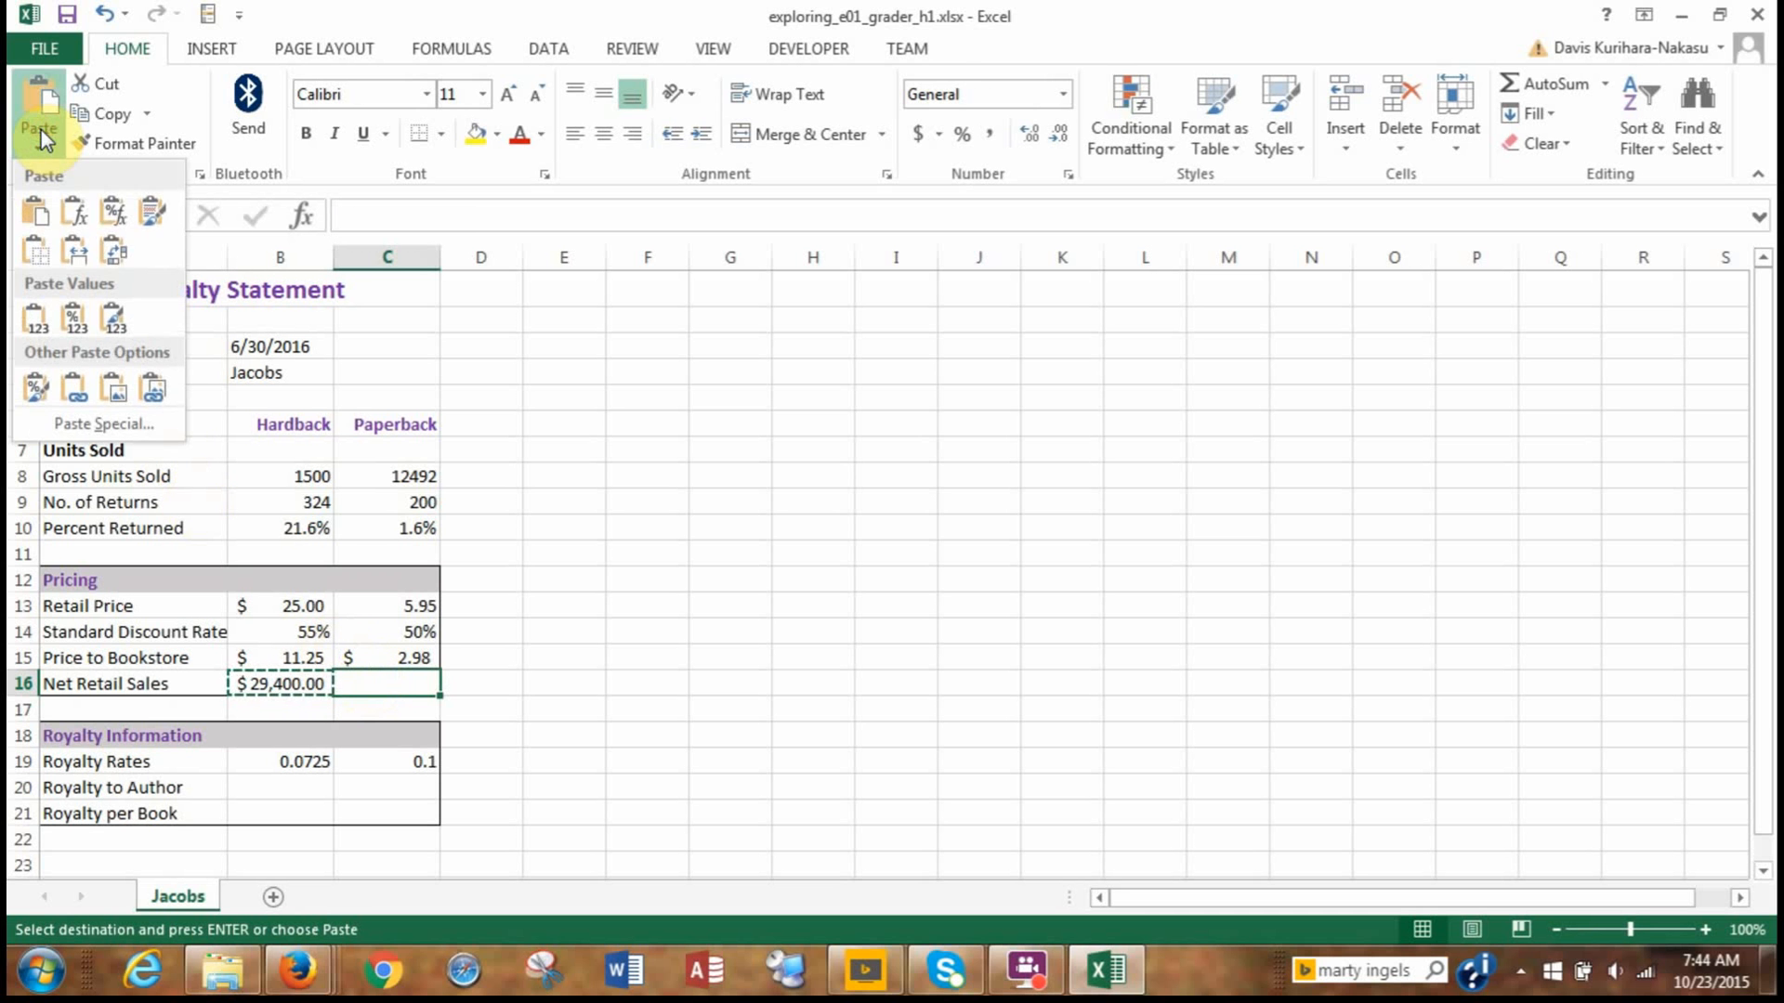
pyautogui.click(117, 218)
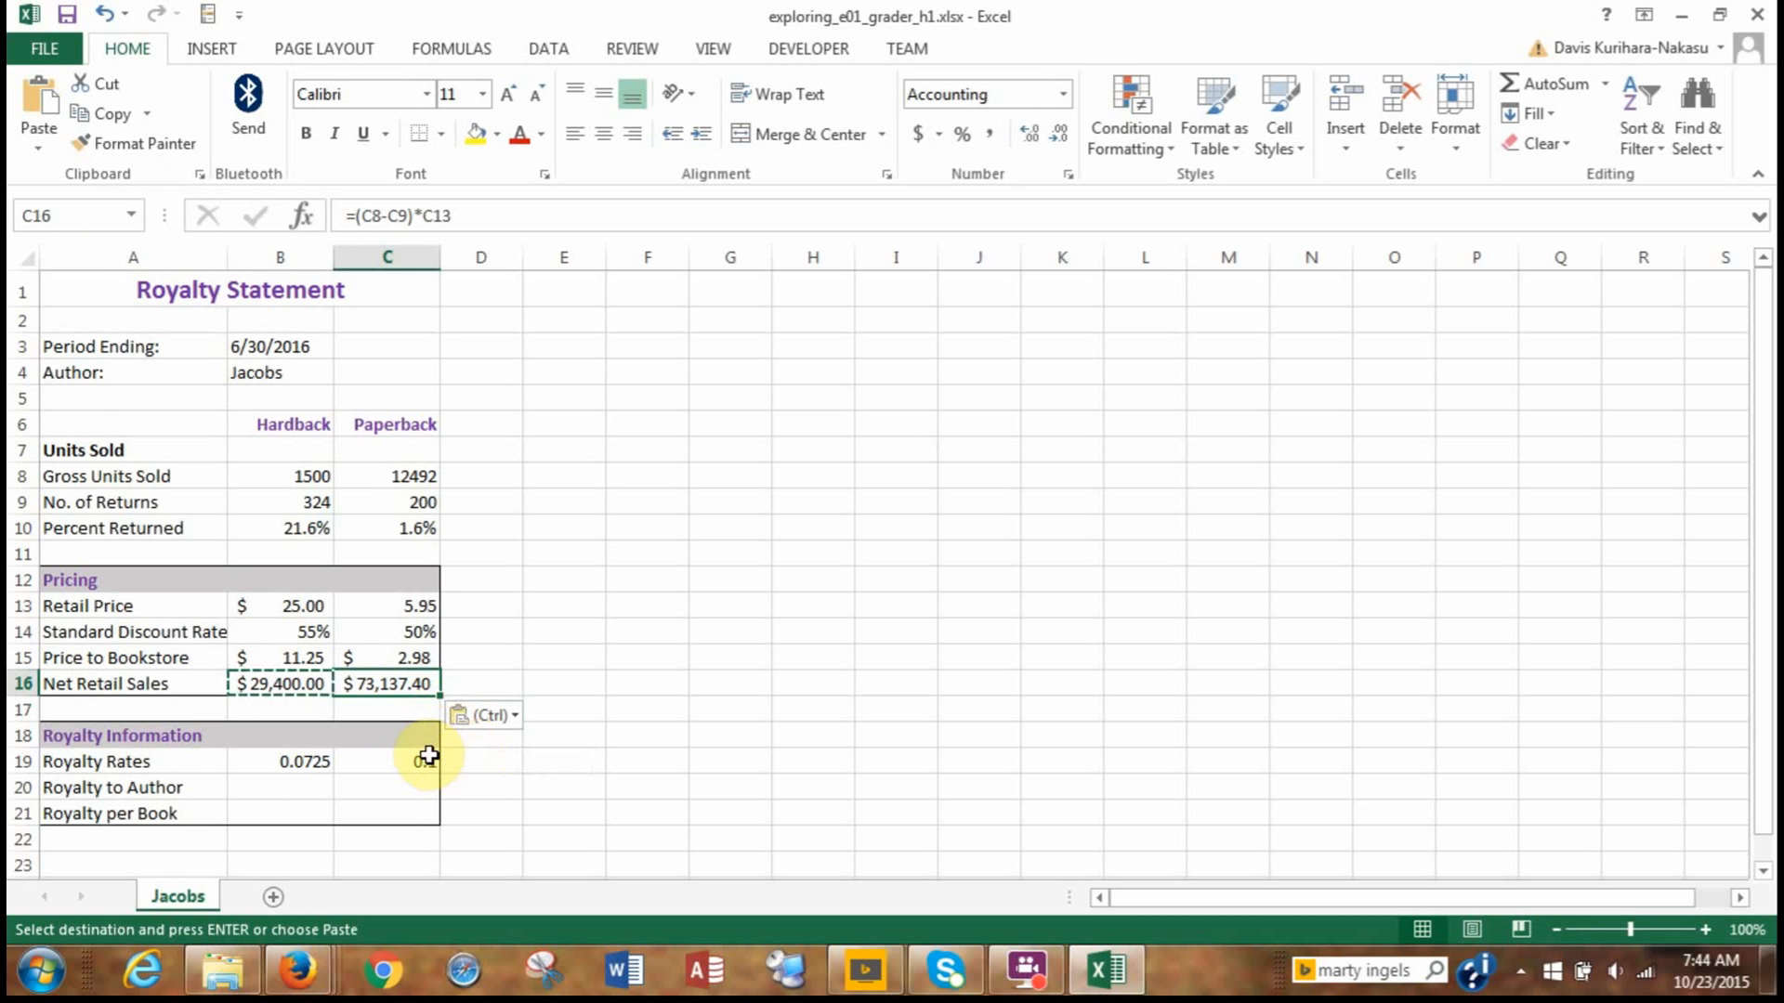
pyautogui.press('Escape')
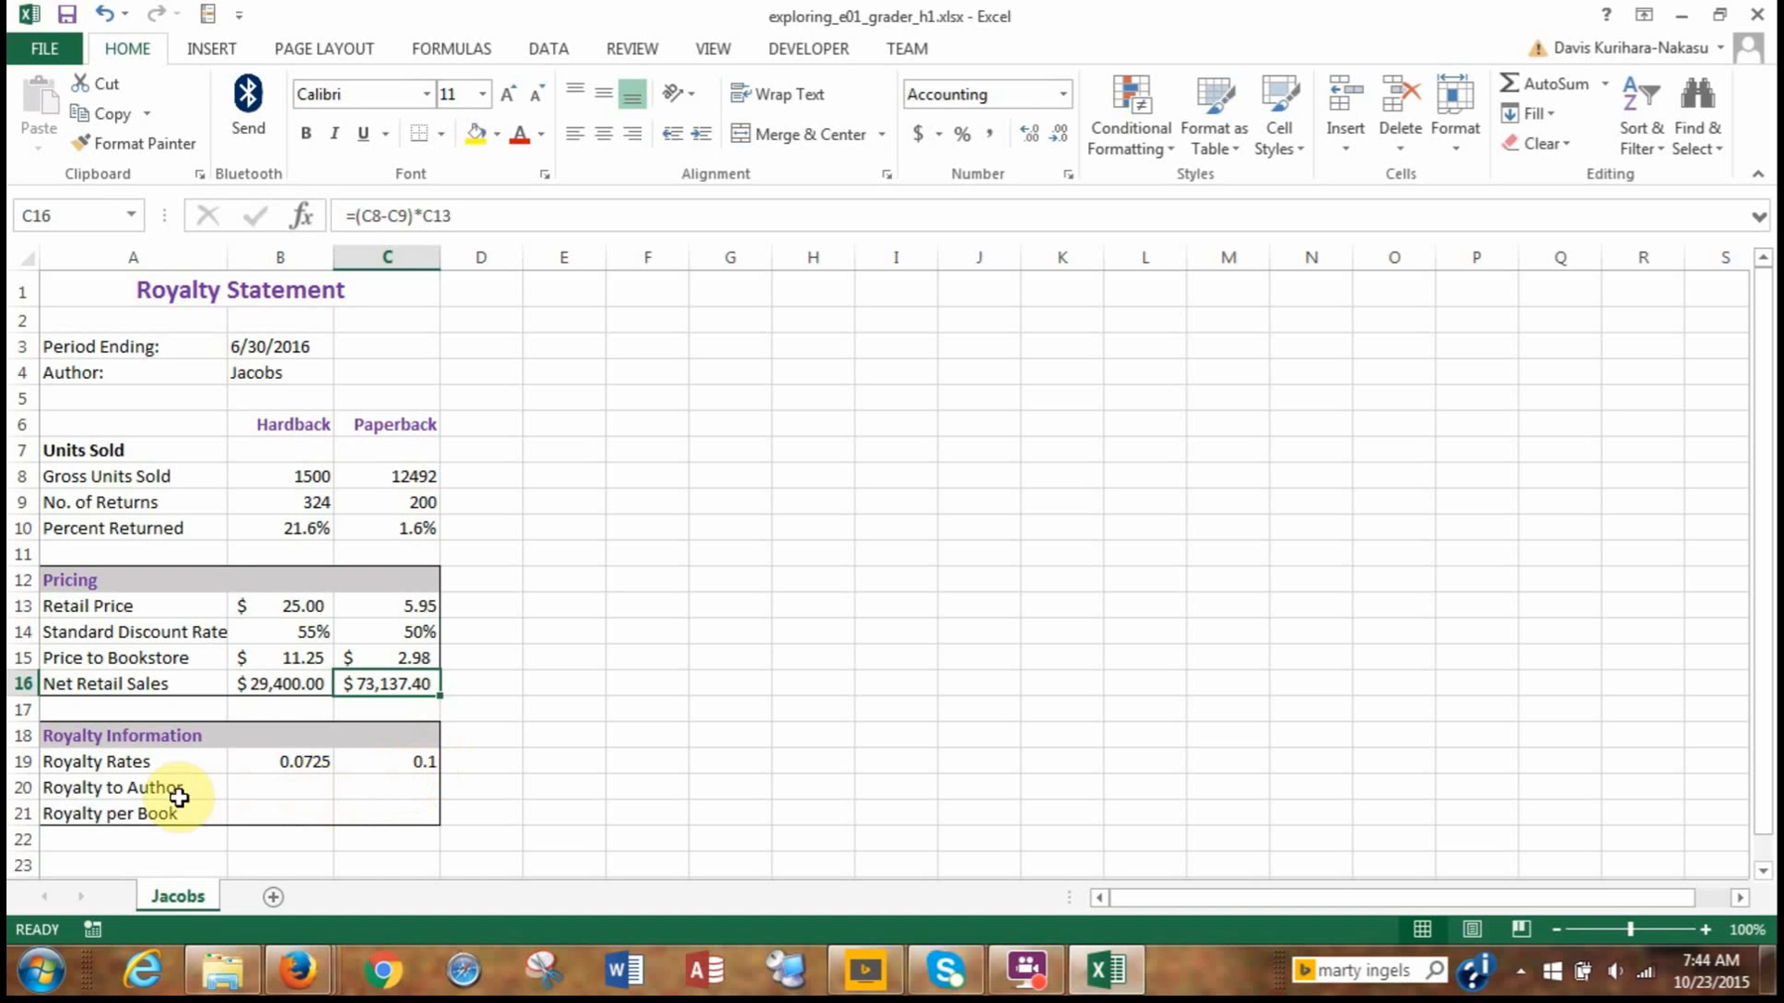
# Enter the formula =B16*B19 in B20 to calculate the Hardback royalty to author.
pyautogui.click(261, 791)
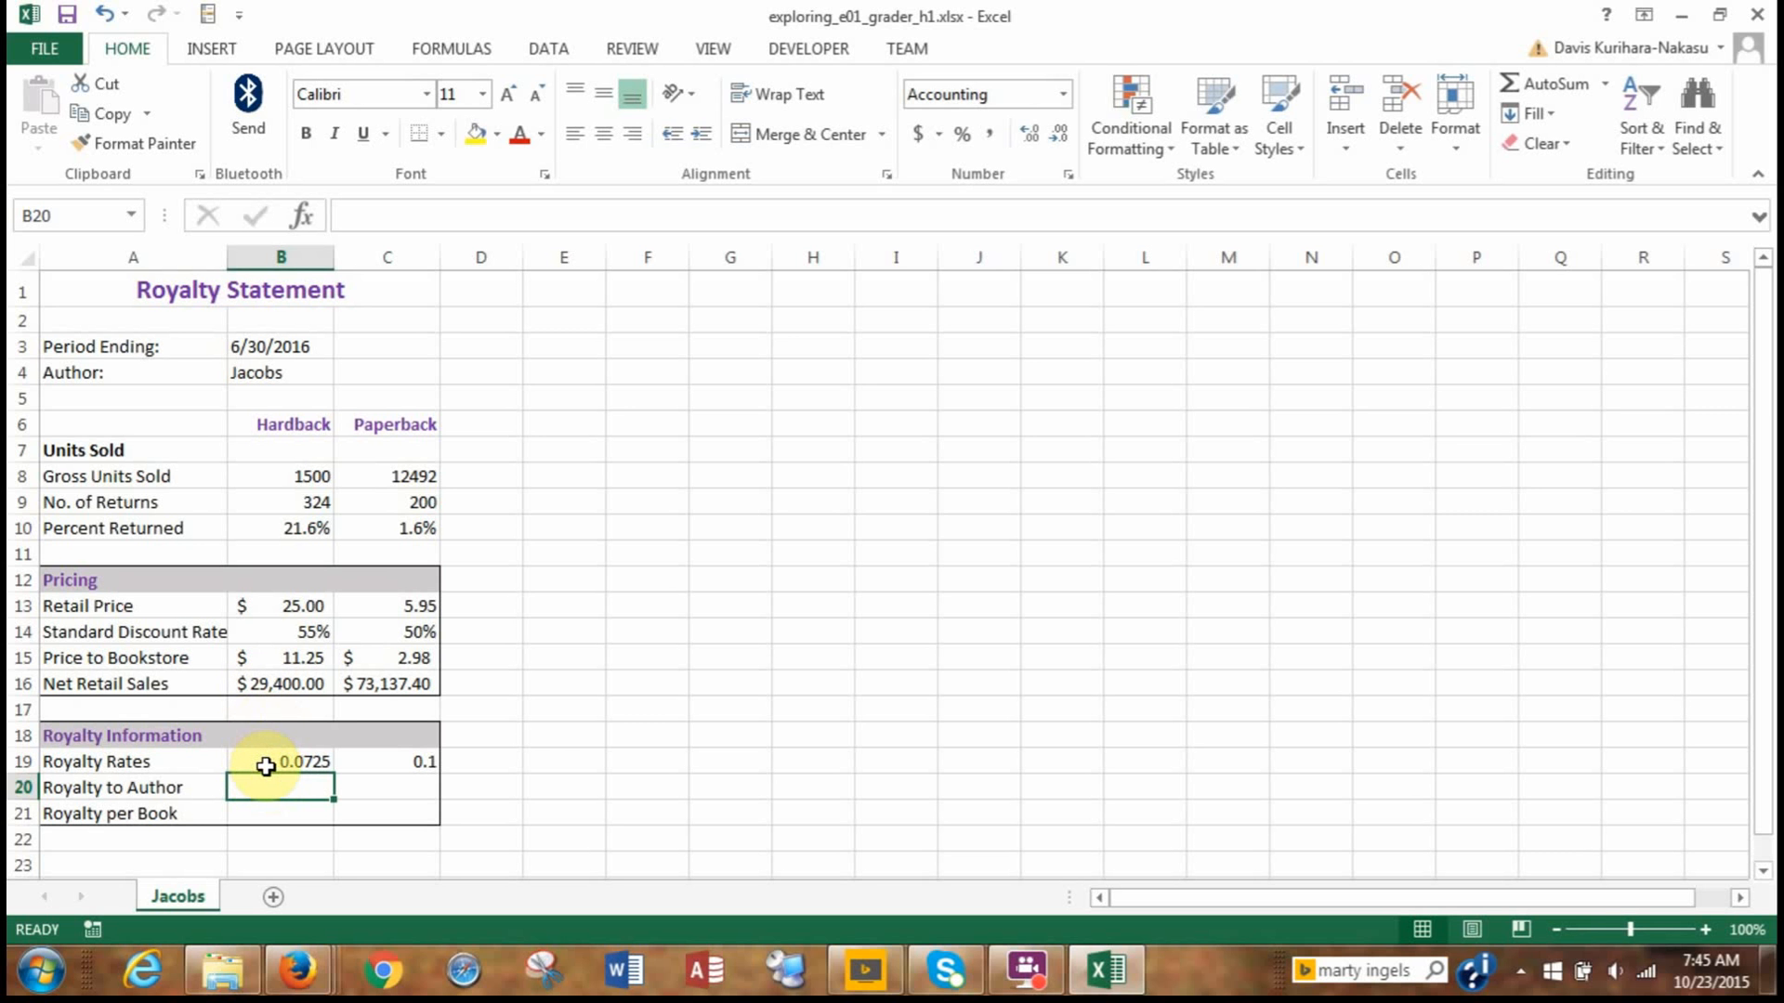
pyautogui.write('=')
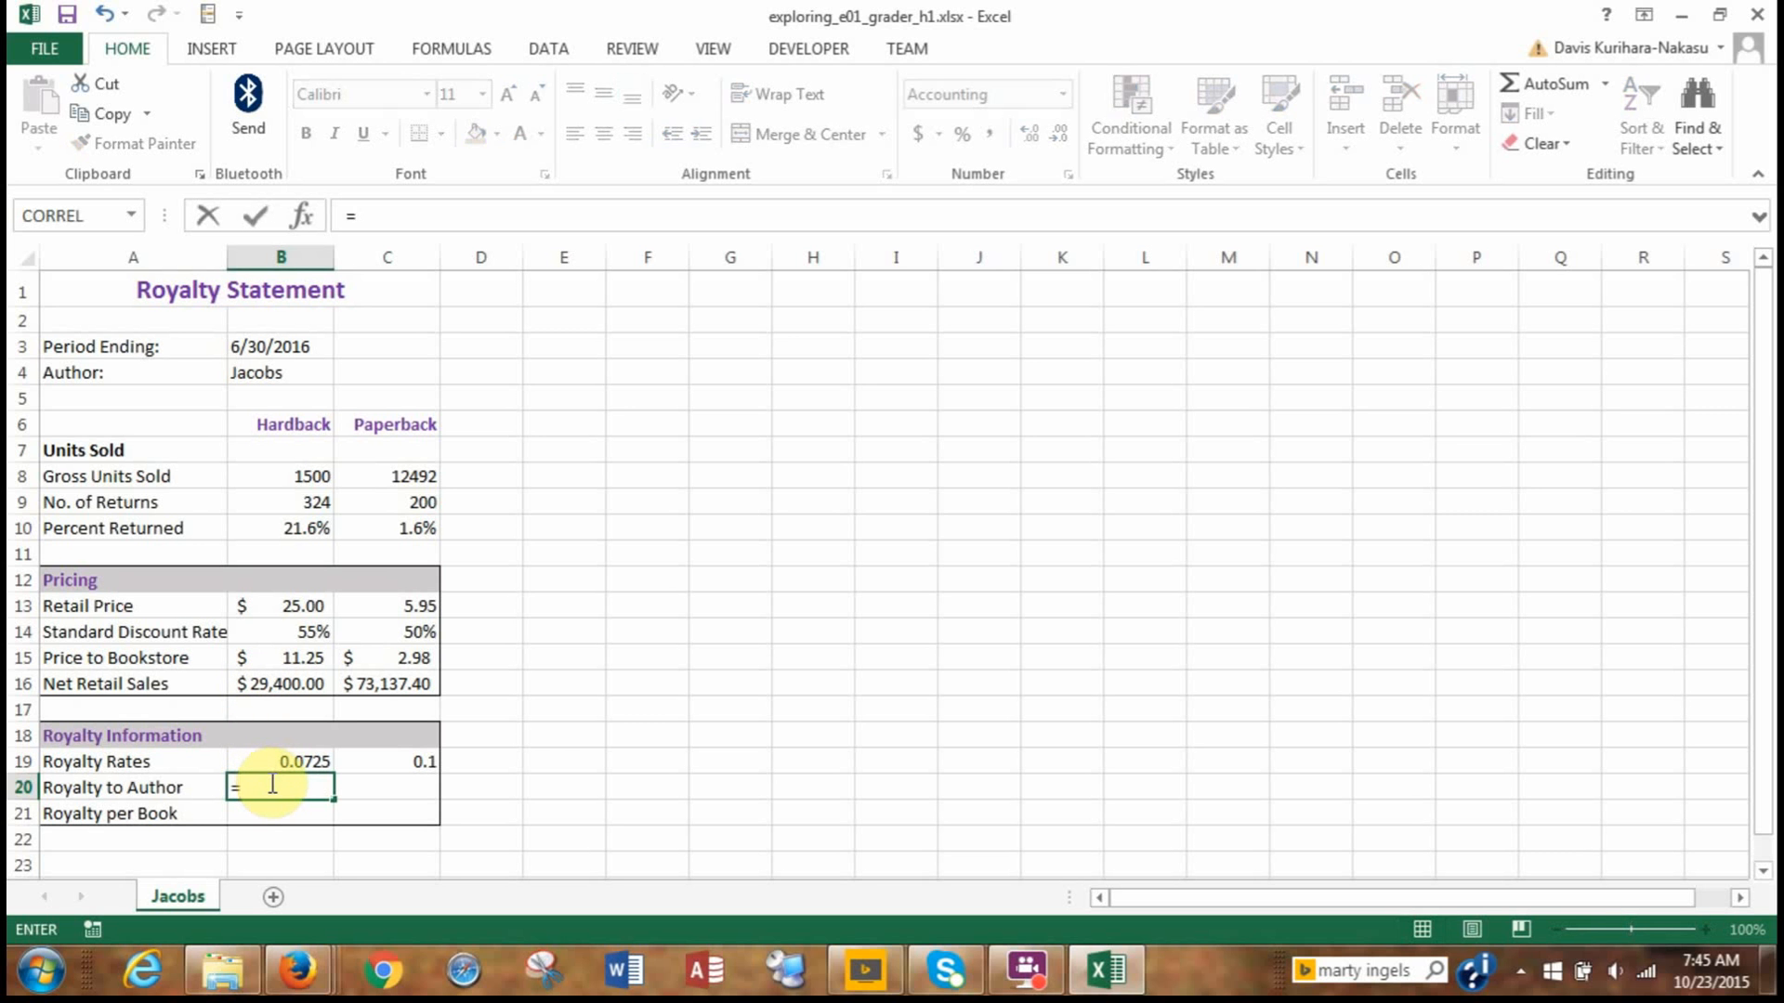
pyautogui.click(270, 681)
pyautogui.write('*')
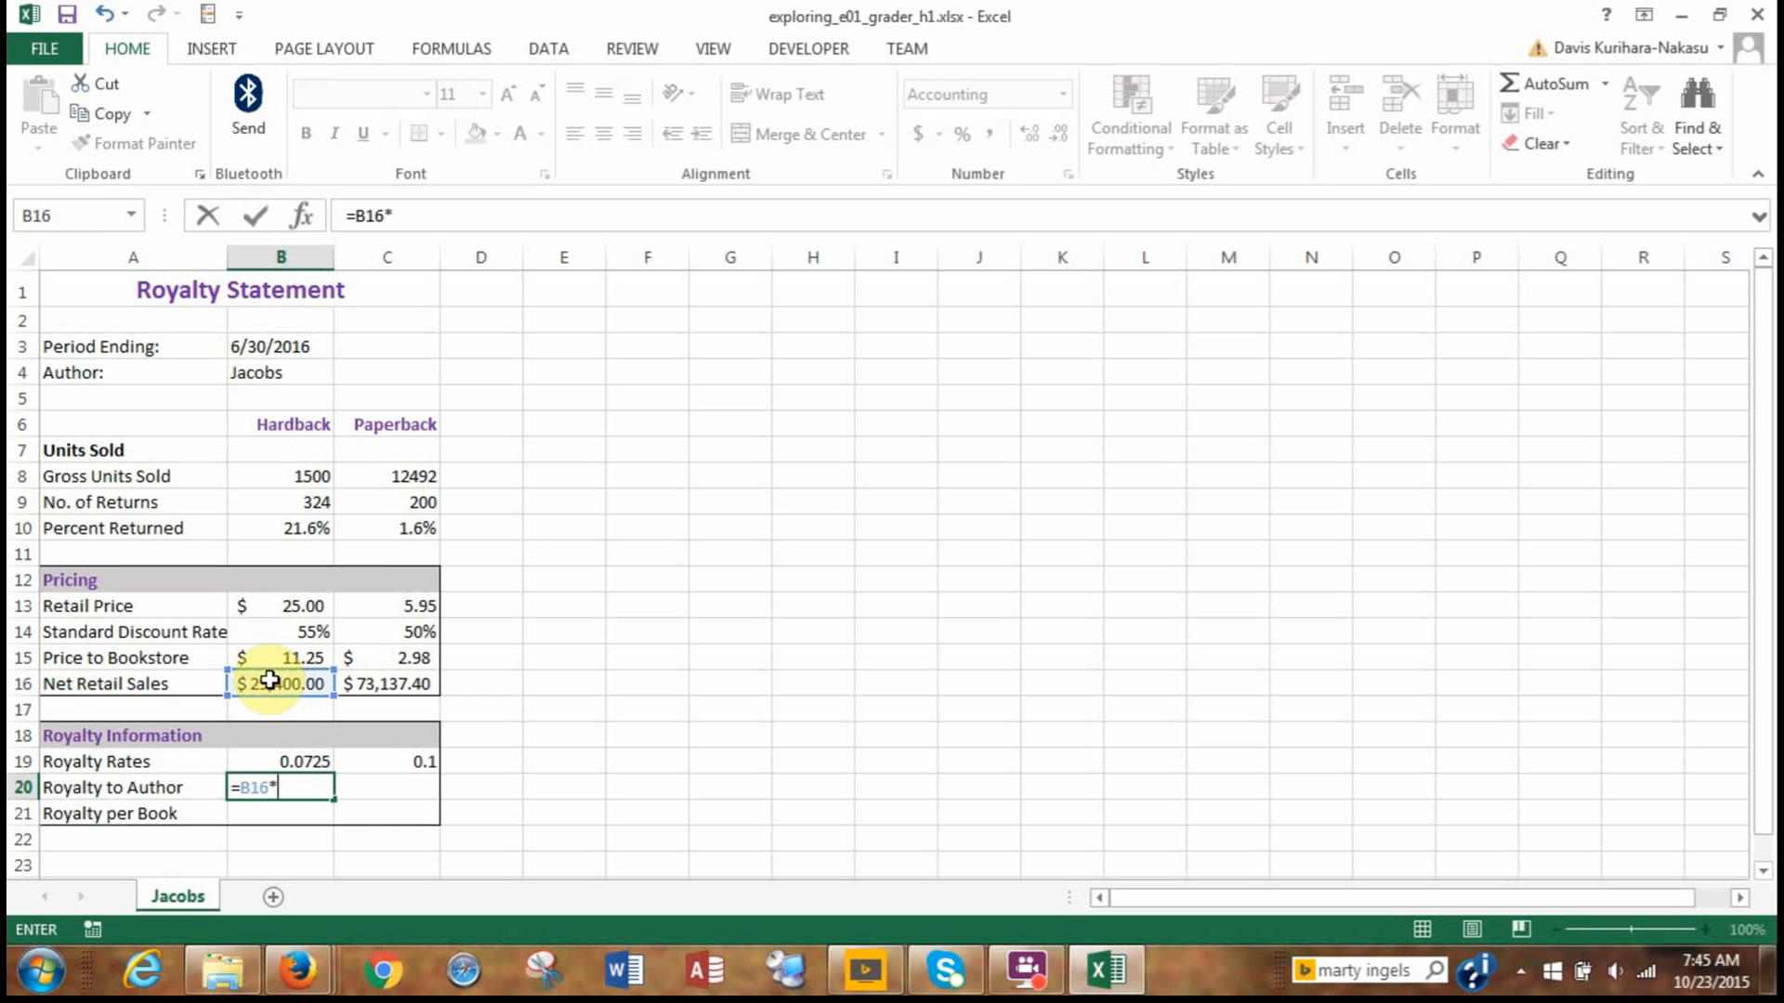
pyautogui.click(285, 762)
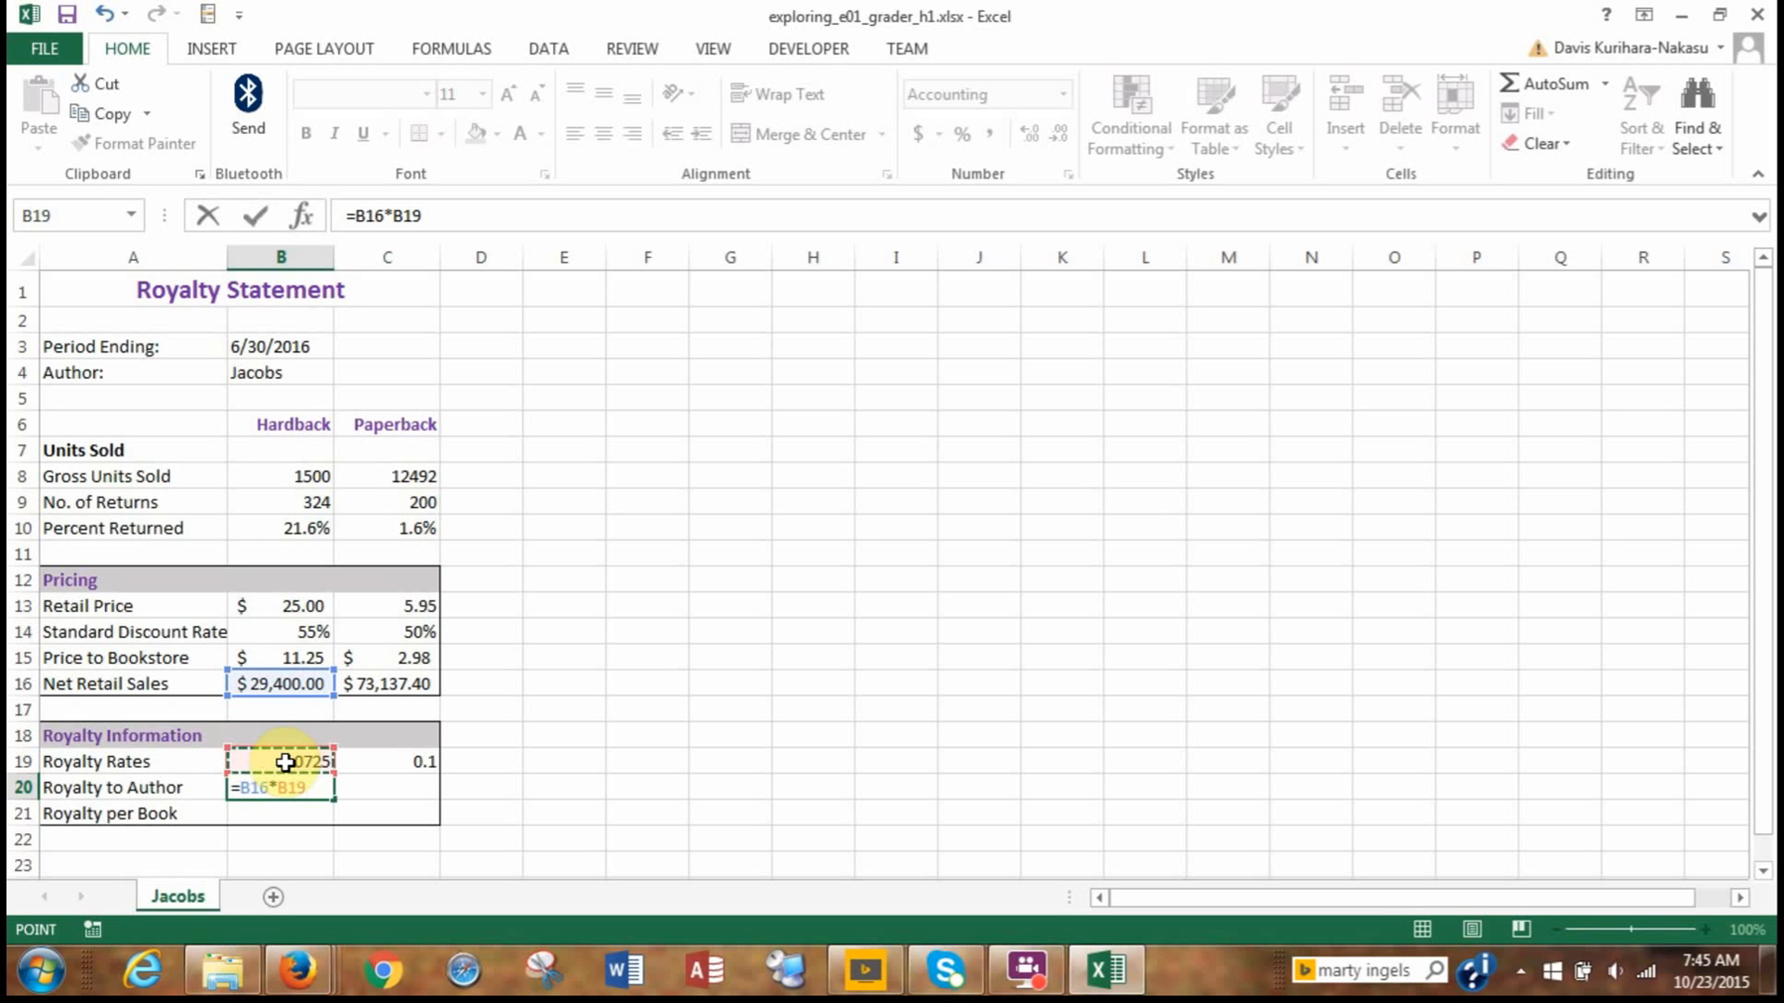
pyautogui.press('Return')
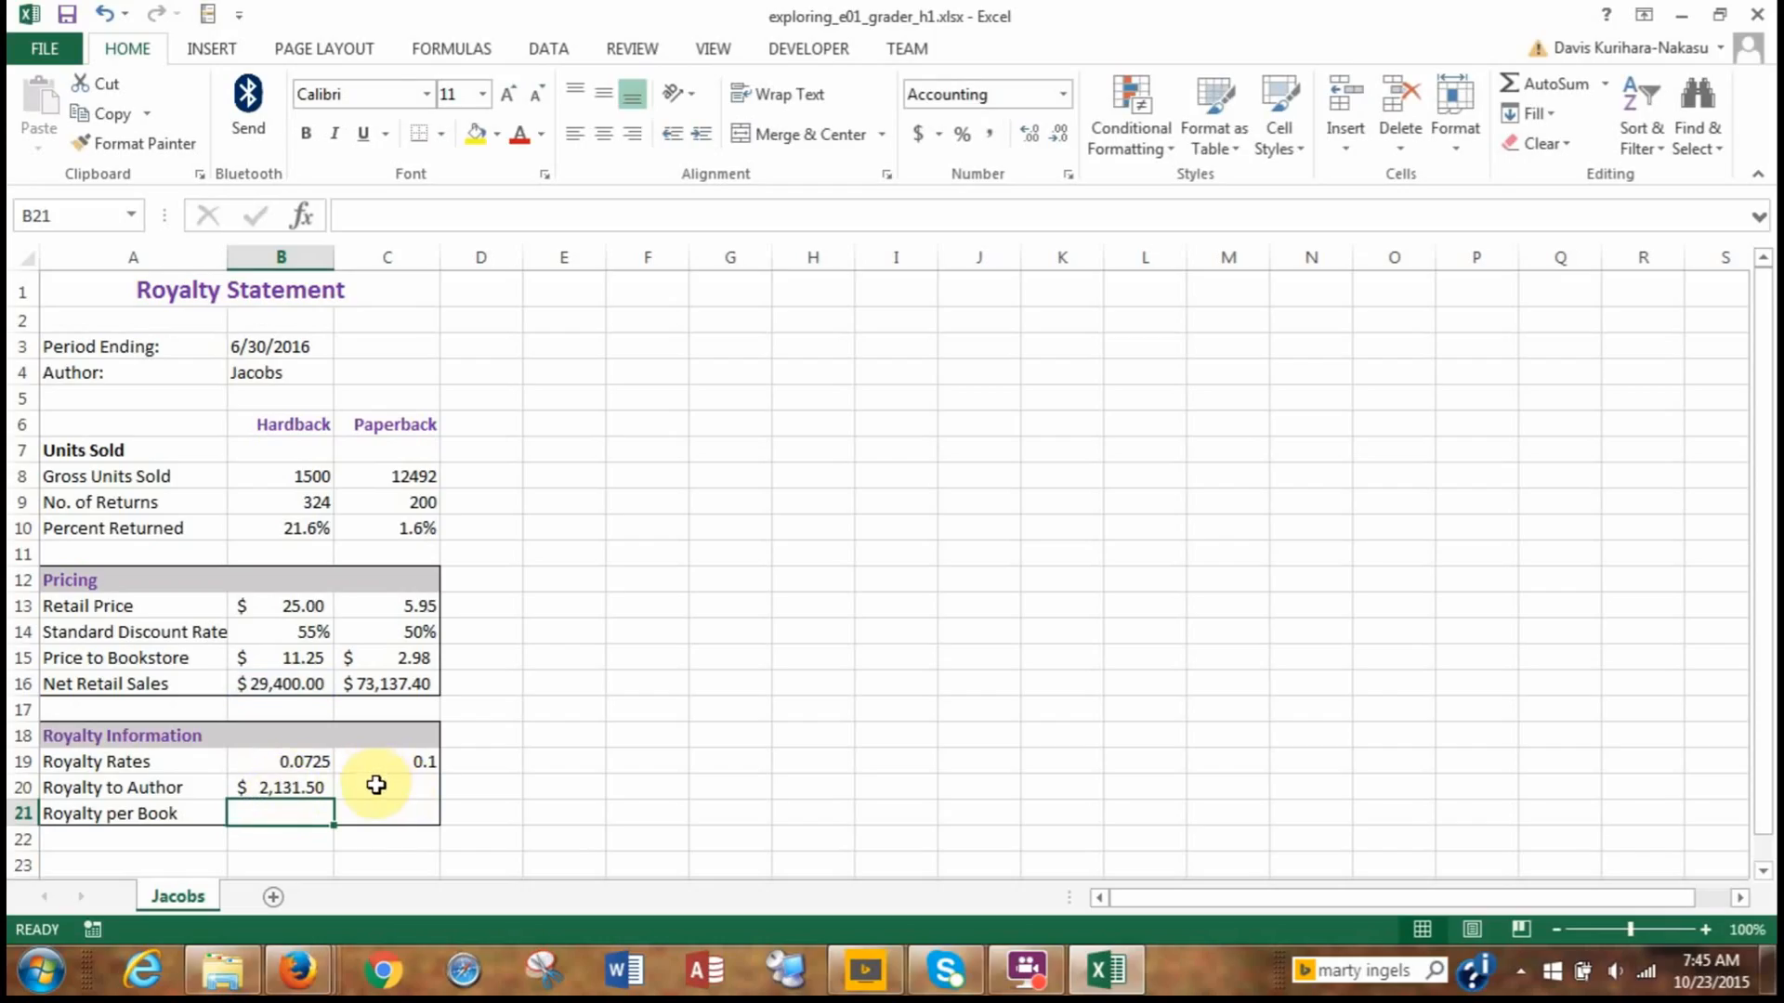
# Copy the royalty to author formula from B20 to C20, pasting only formulas and number formatting.
pyautogui.click(294, 787)
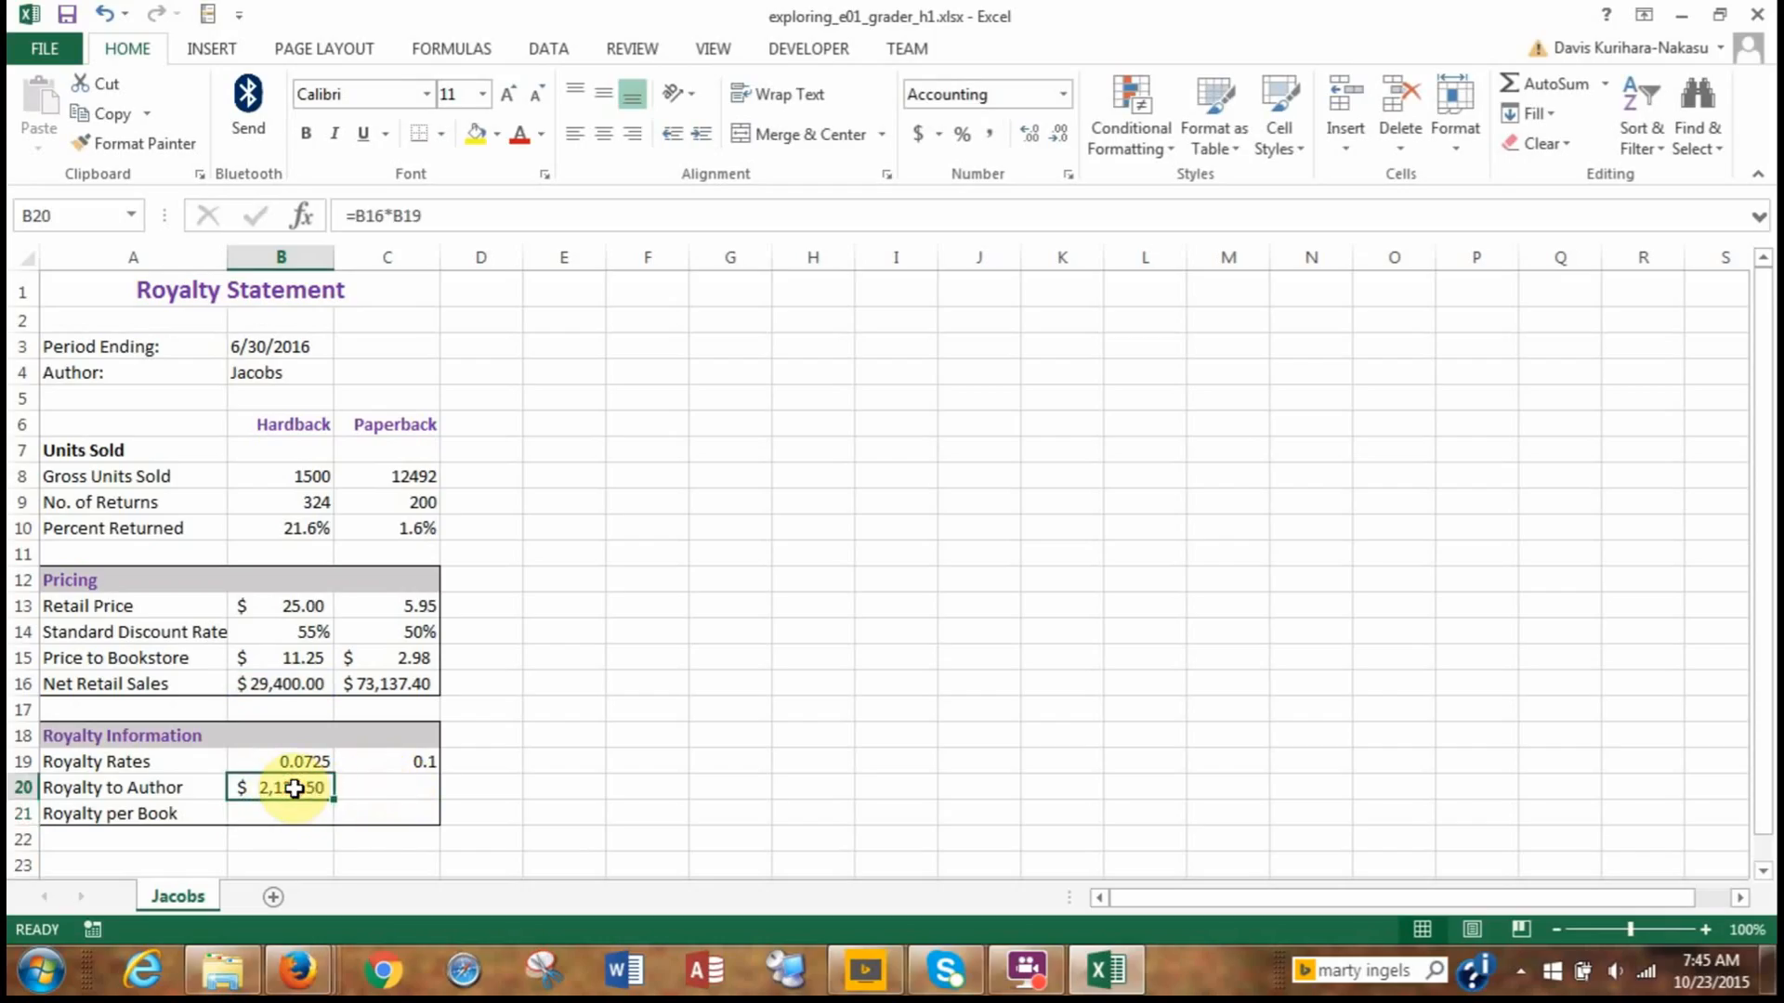
pyautogui.hotkey('ctrl', 'c')
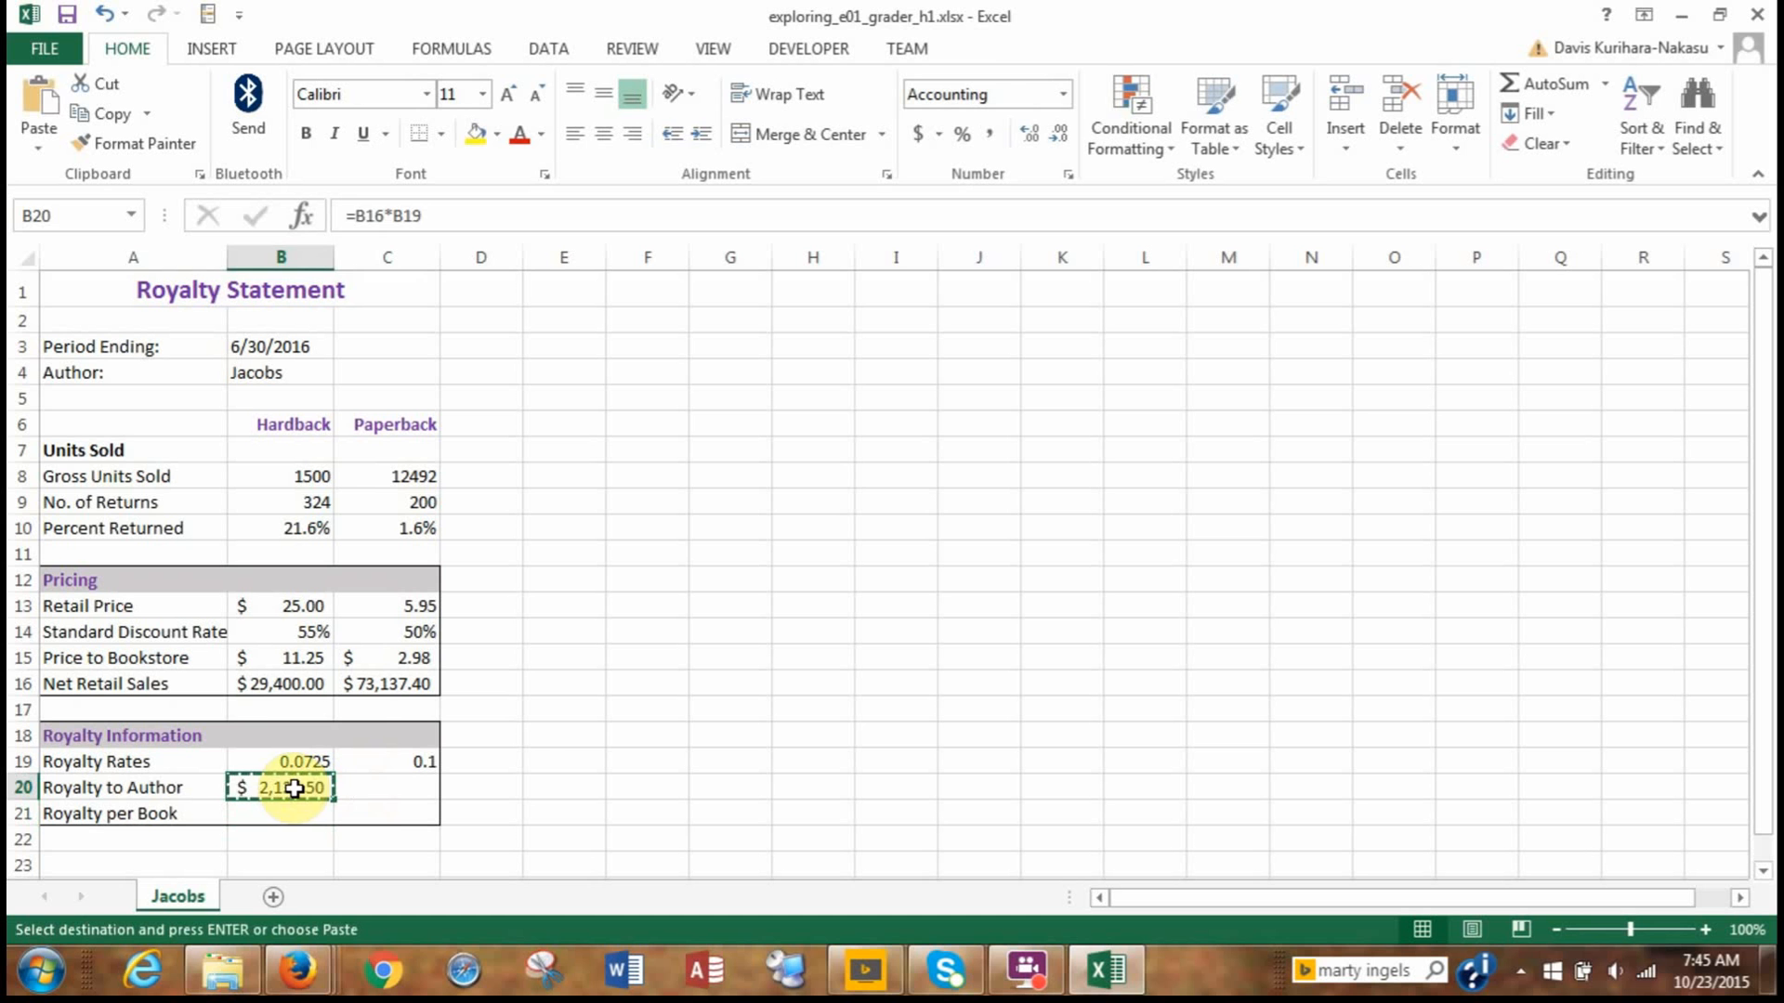
pyautogui.click(393, 788)
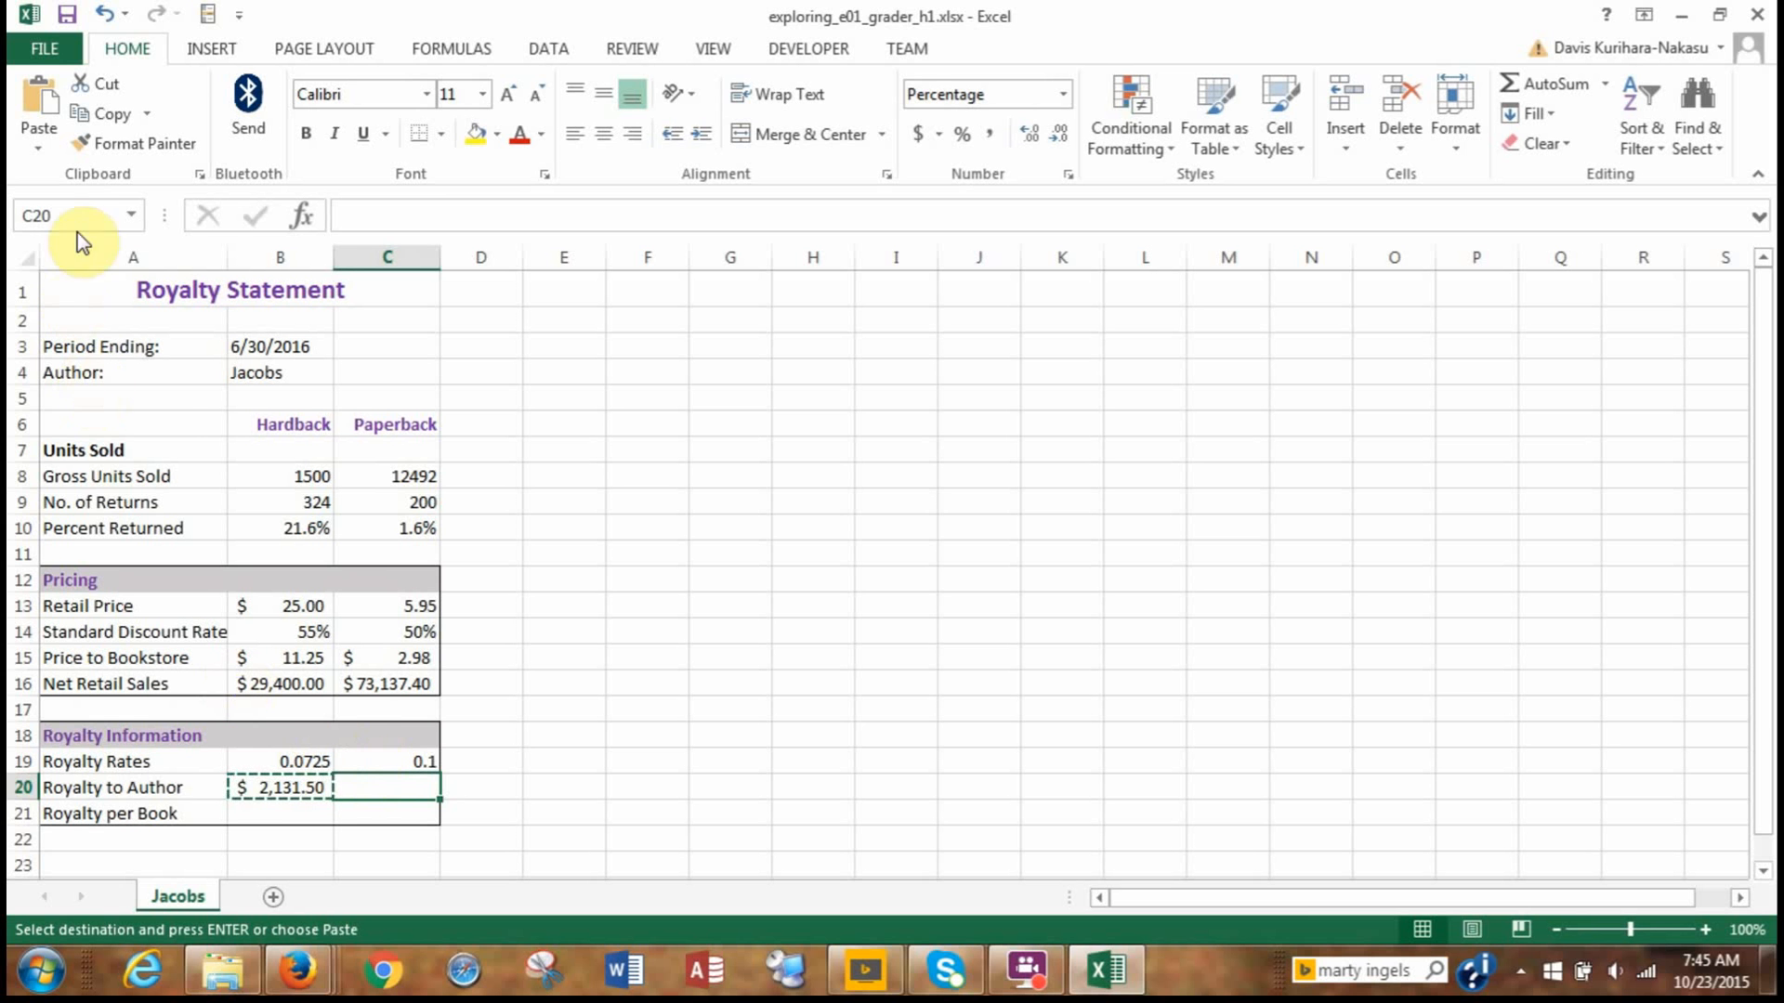
pyautogui.click(41, 149)
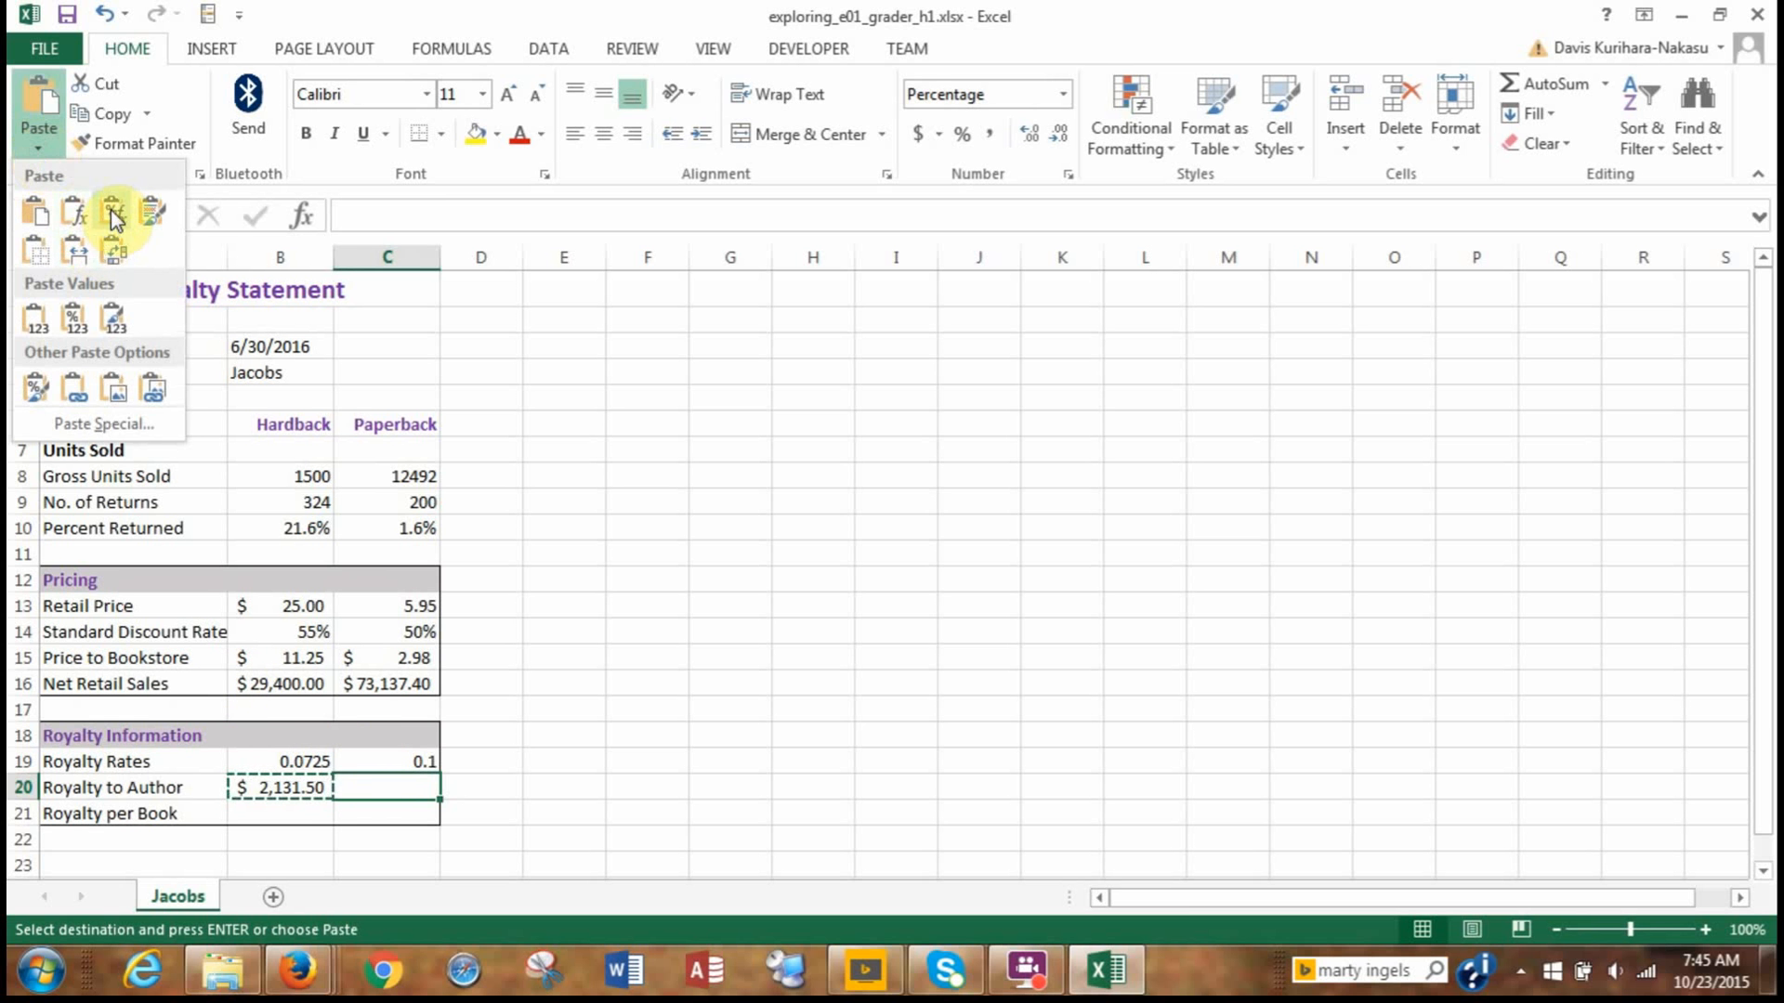
pyautogui.click(113, 216)
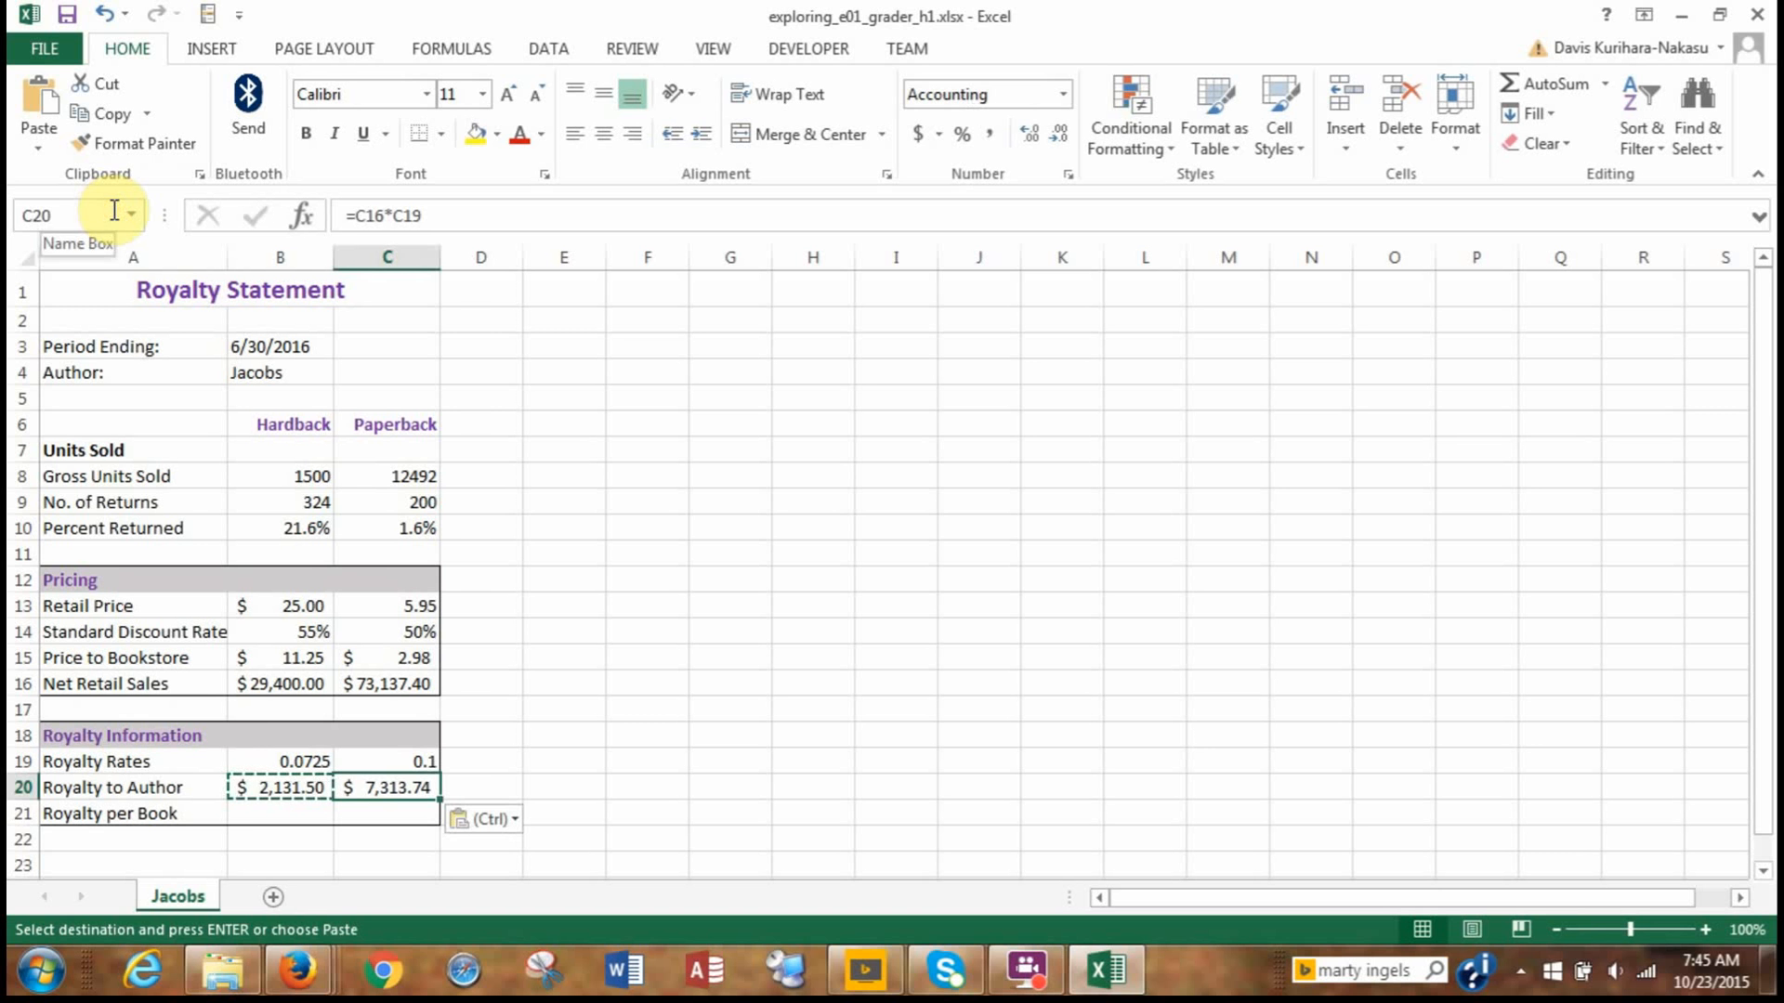
pyautogui.press('Escape')
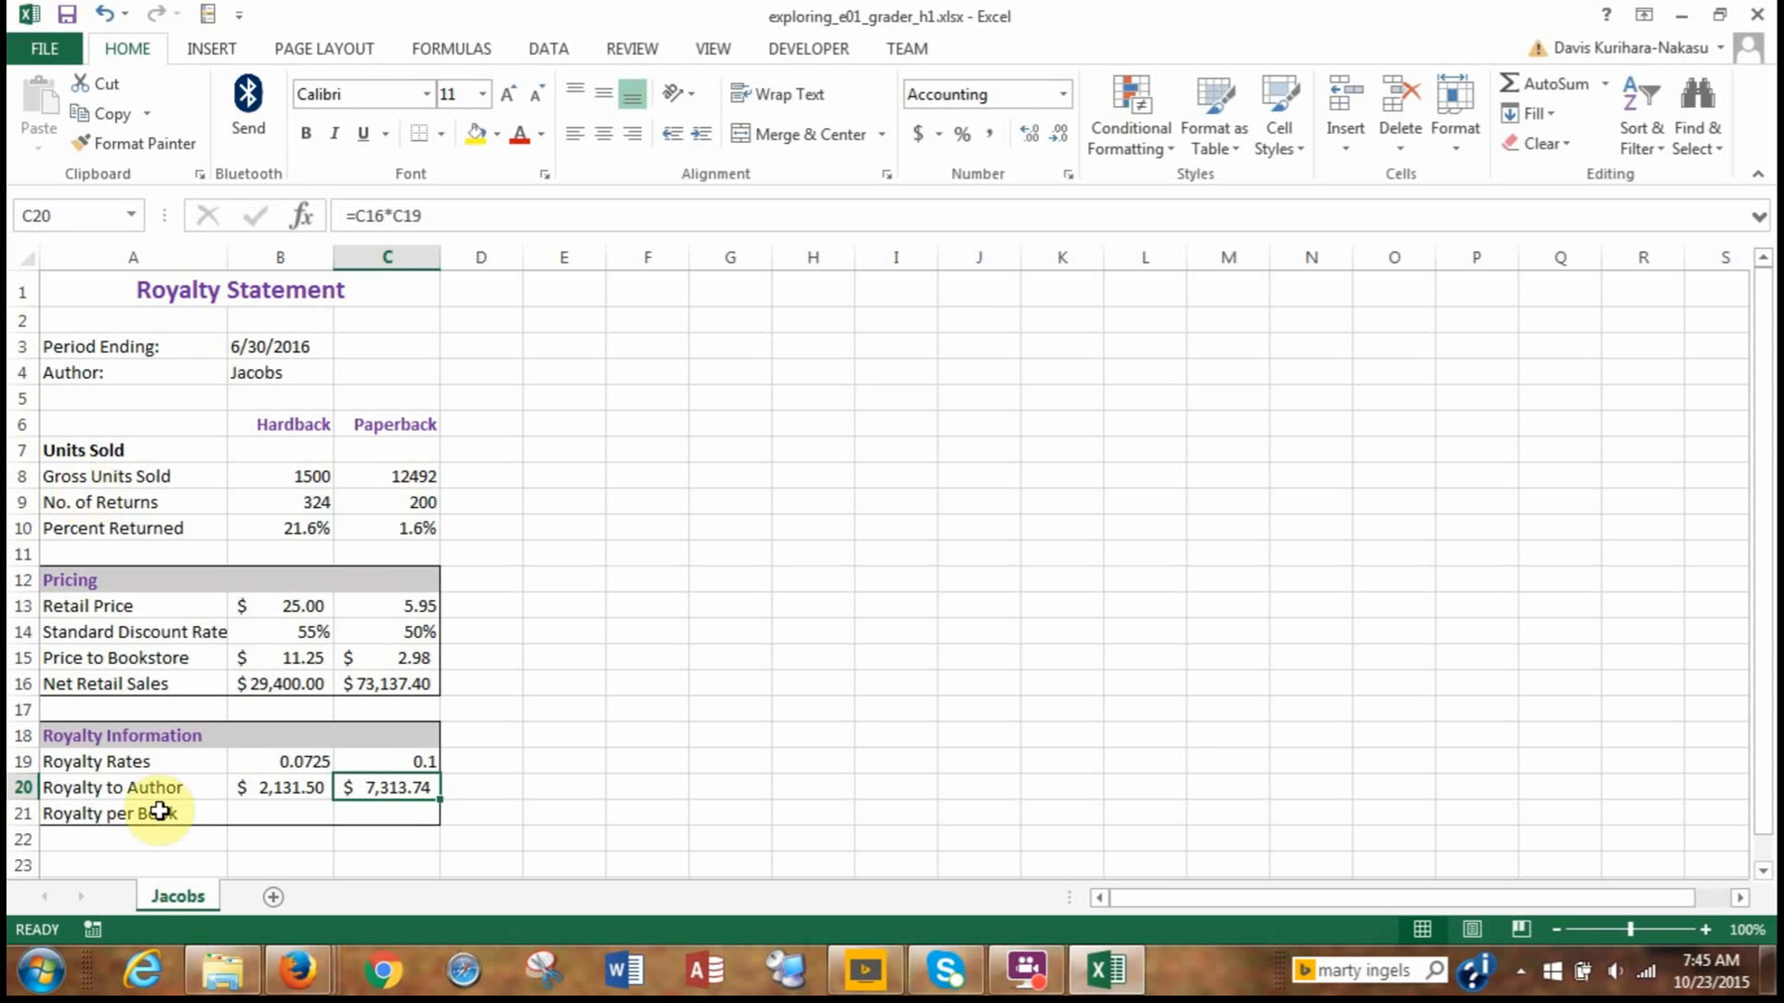
# Enter the formula =B20/(B8-B9) in B21 to calculate the Hardback royalty per book.
pyautogui.click(250, 814)
pyautogui.write('=')
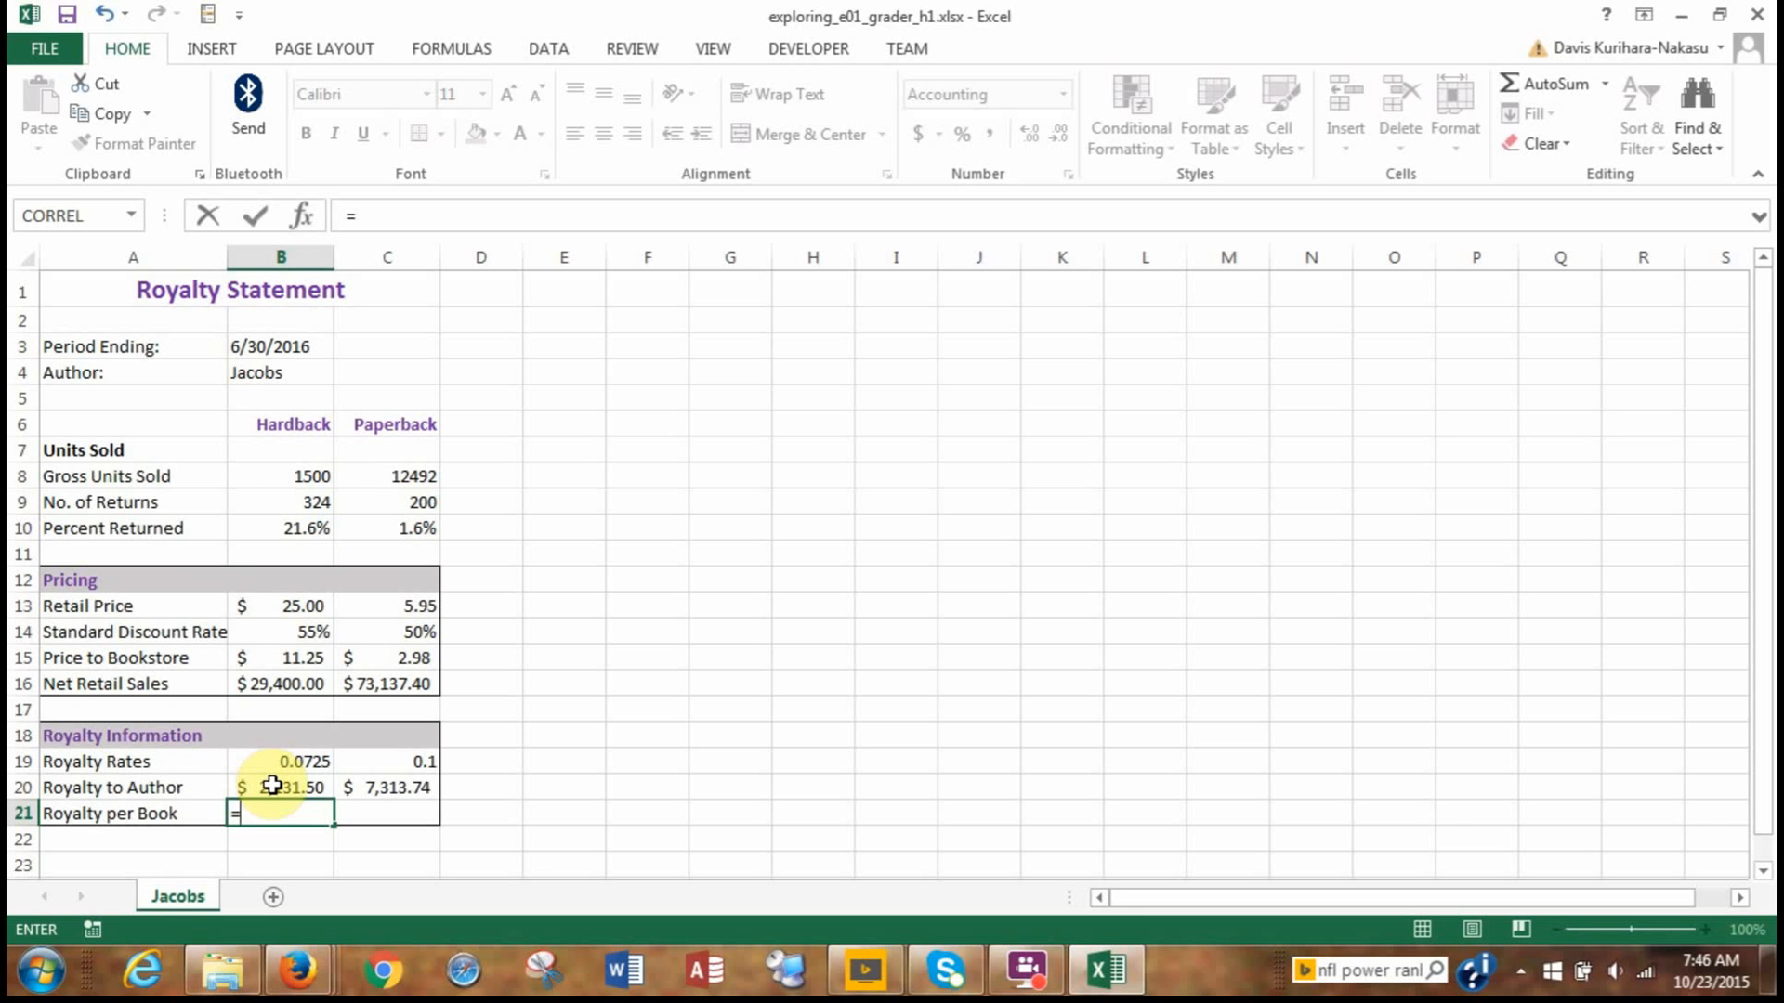
pyautogui.click(271, 786)
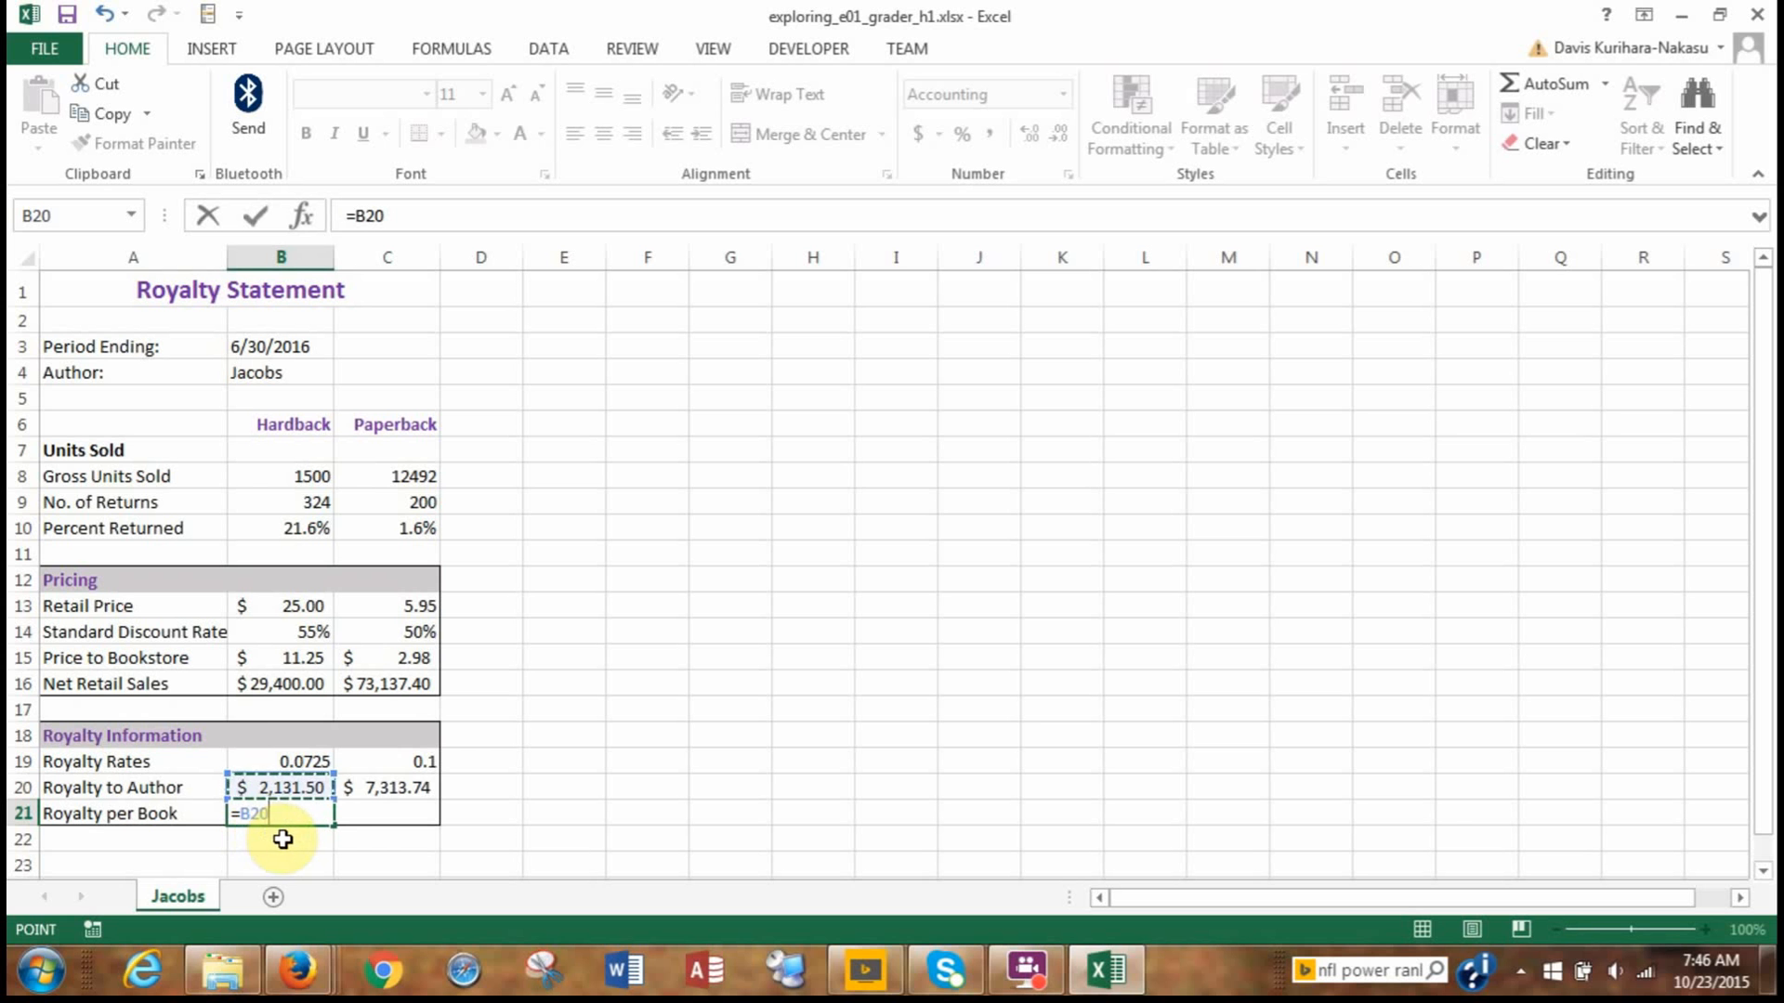
pyautogui.write('/(')
pyautogui.click(265, 476)
pyautogui.write('-')
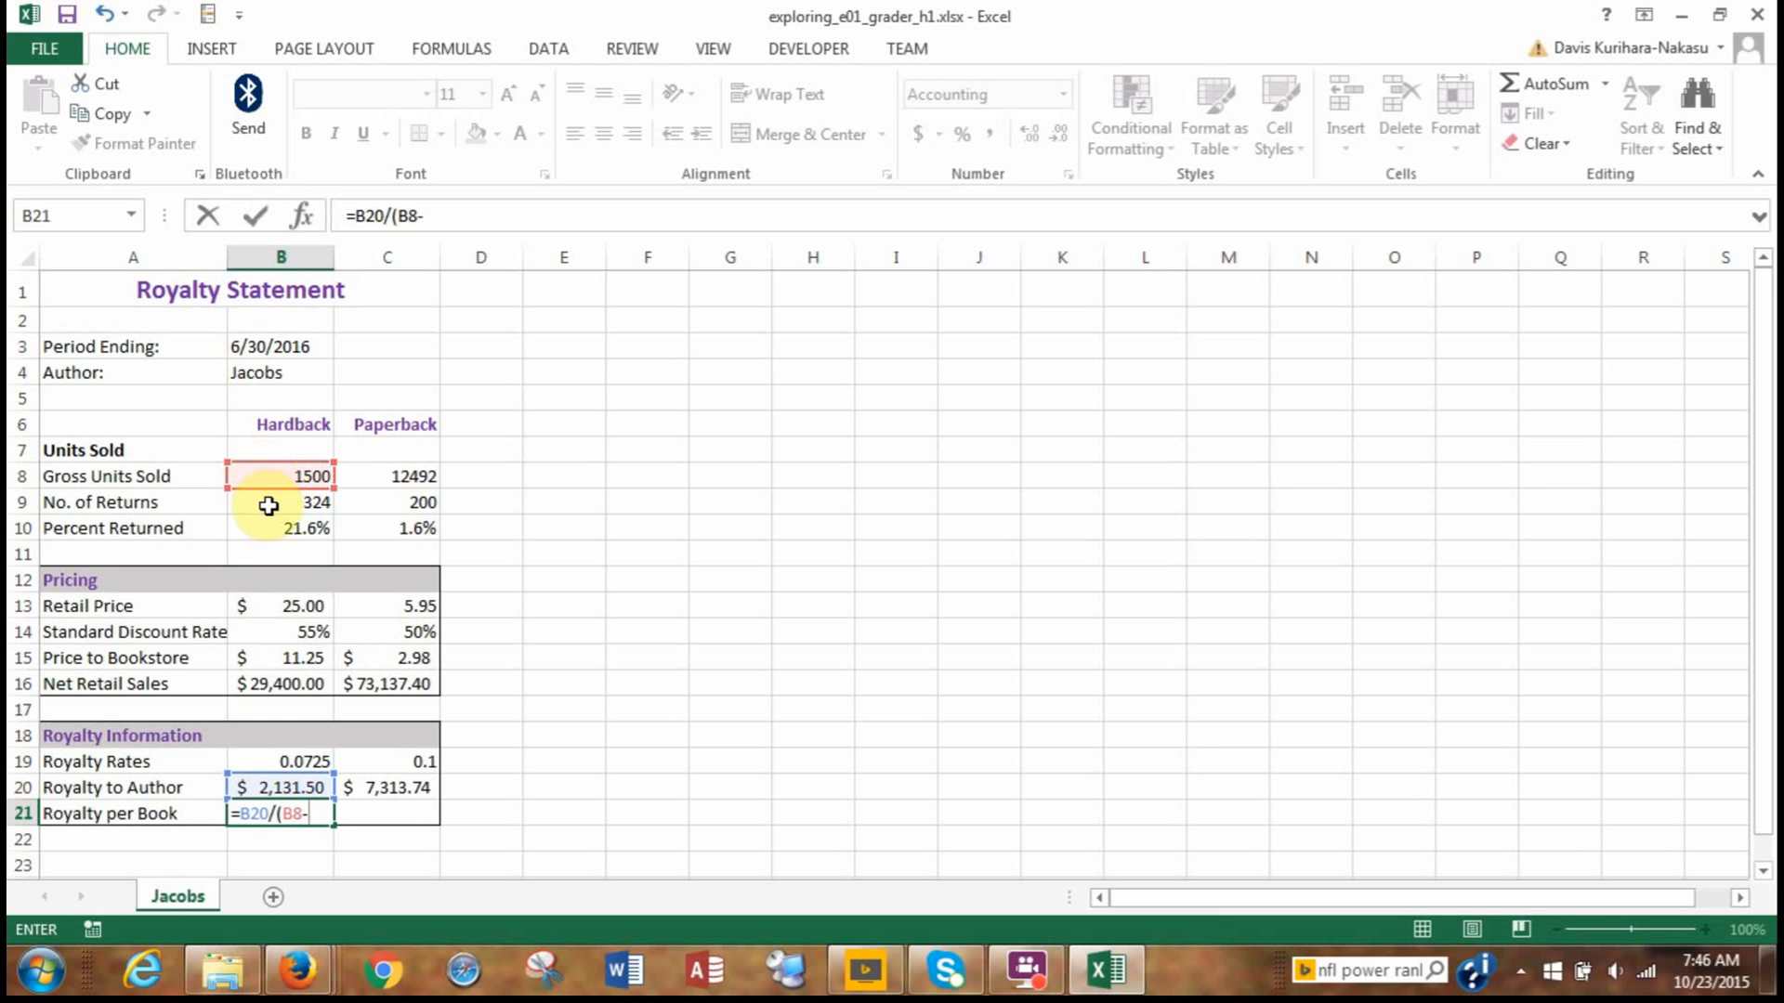
pyautogui.click(279, 504)
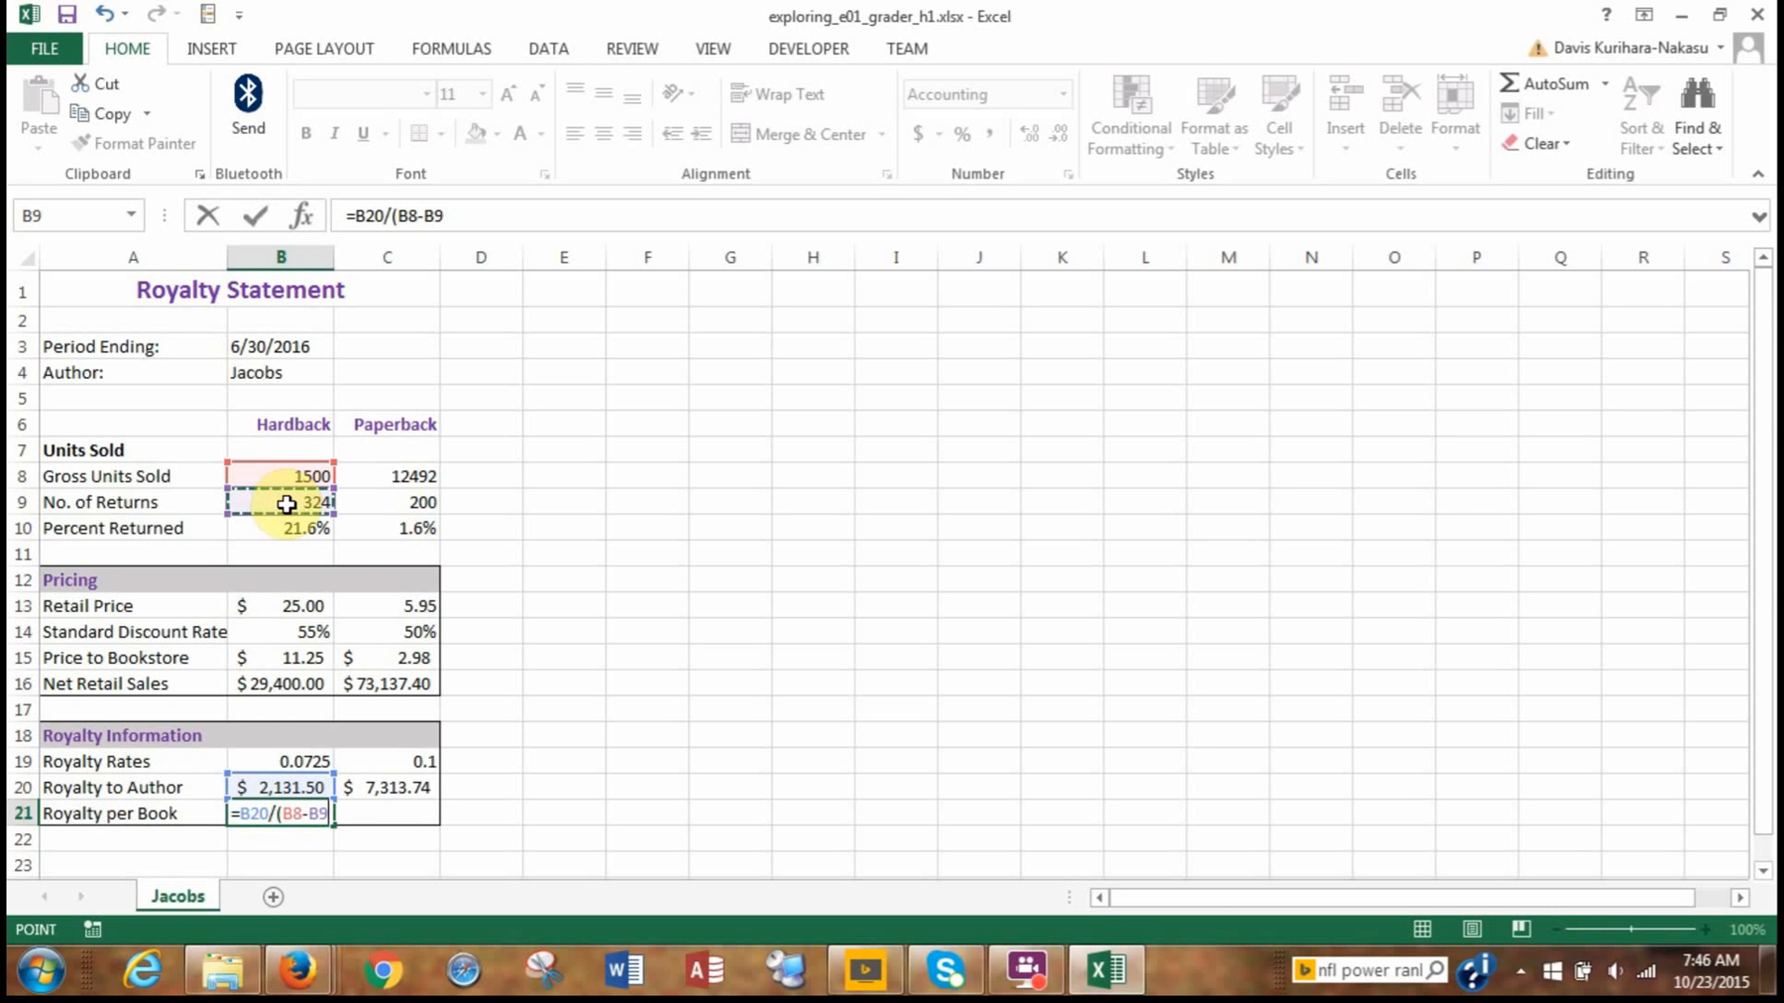
pyautogui.write(')')
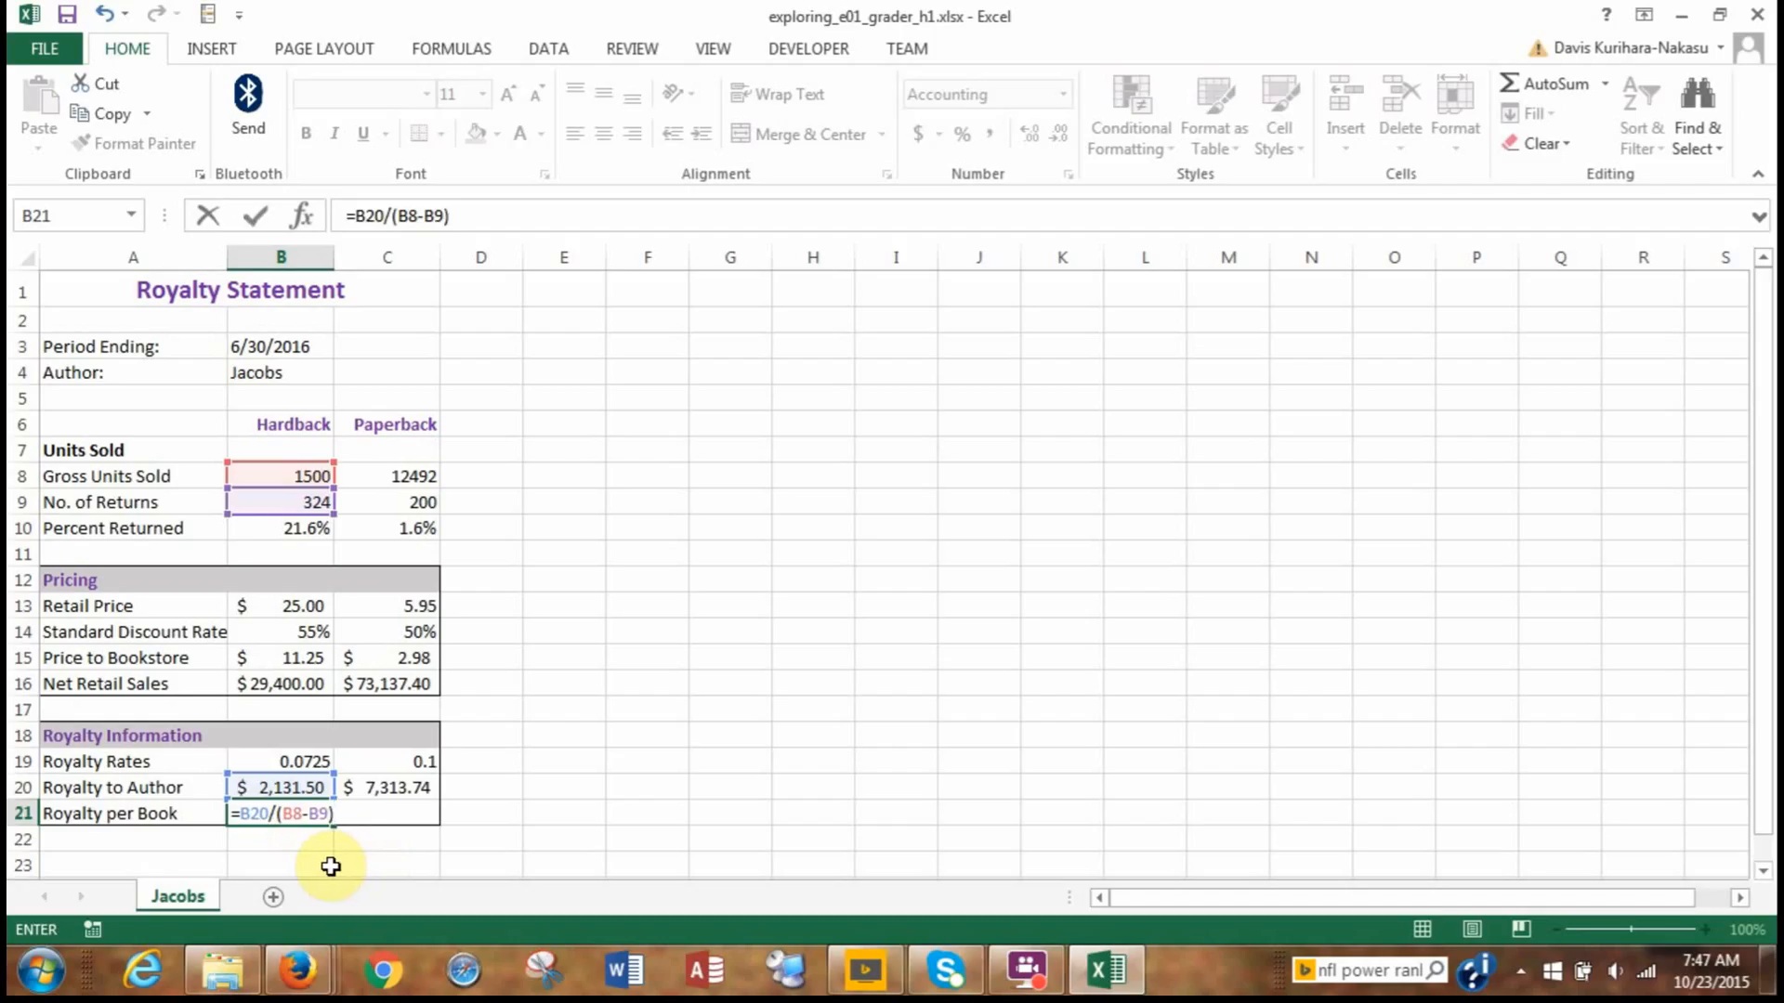
pyautogui.press('Return')
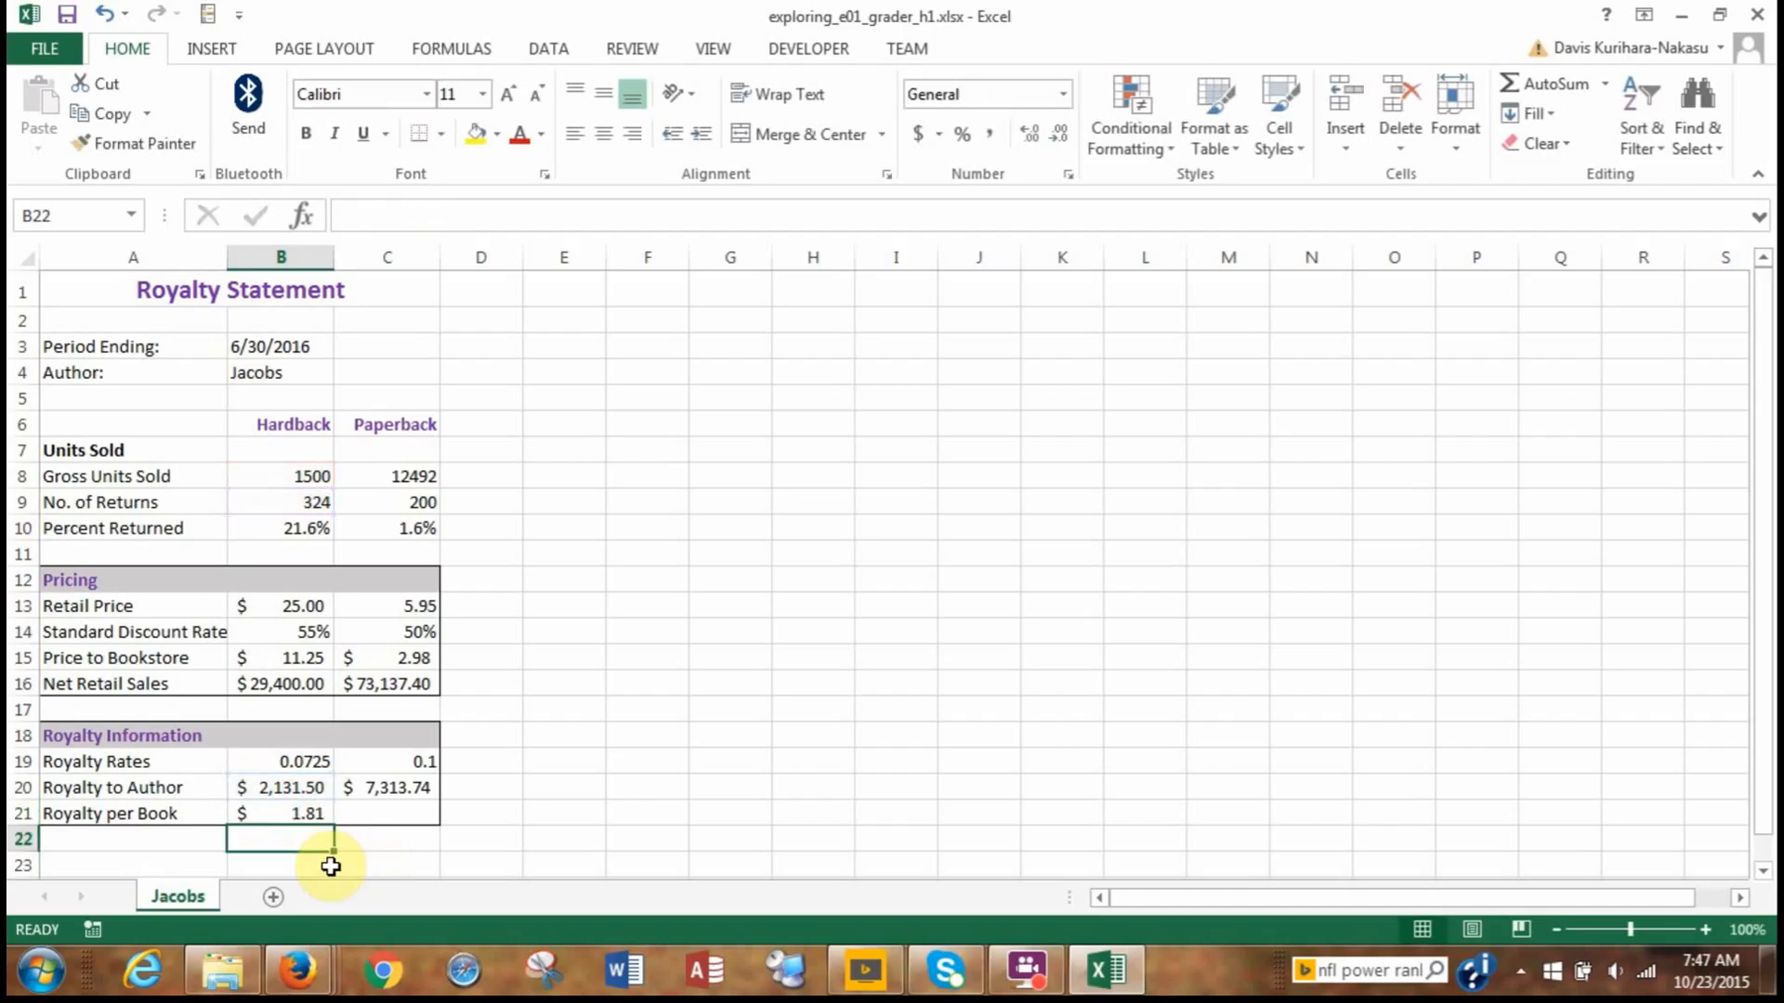
# Copy the royalty per book formula from B21 to C21, pasting only formulas and number formatting.
pyautogui.click(288, 814)
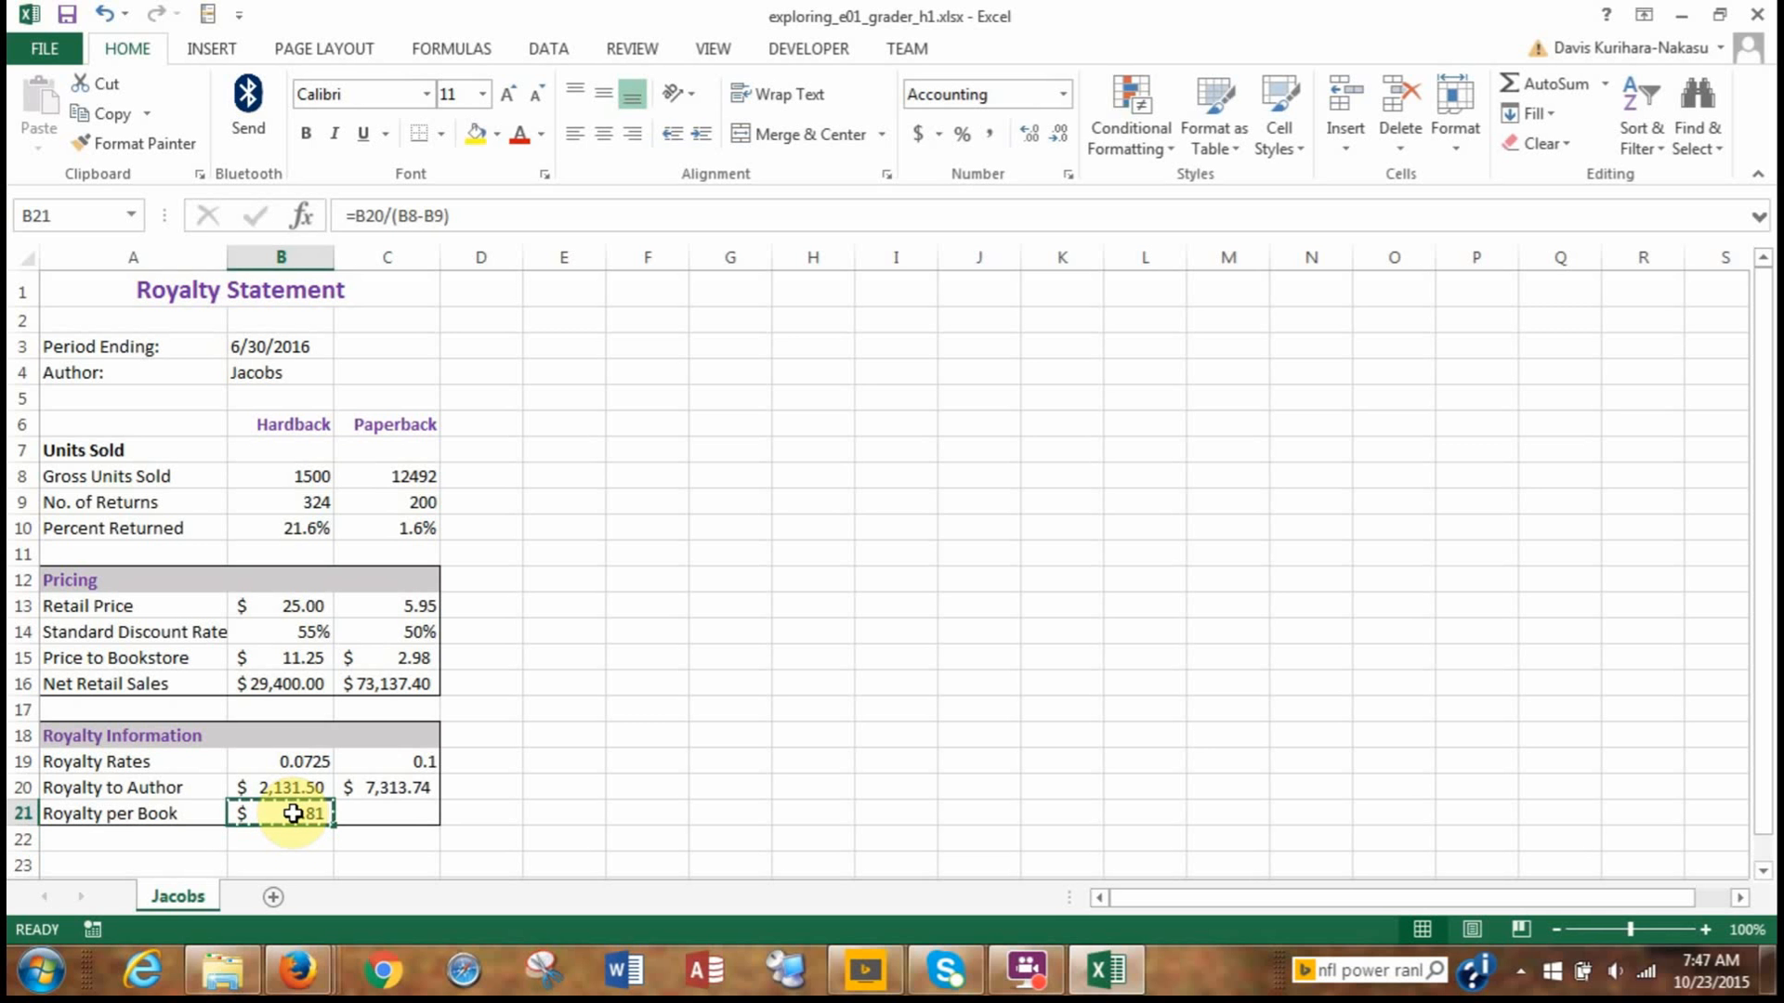
pyautogui.hotkey('ctrl', 'c')
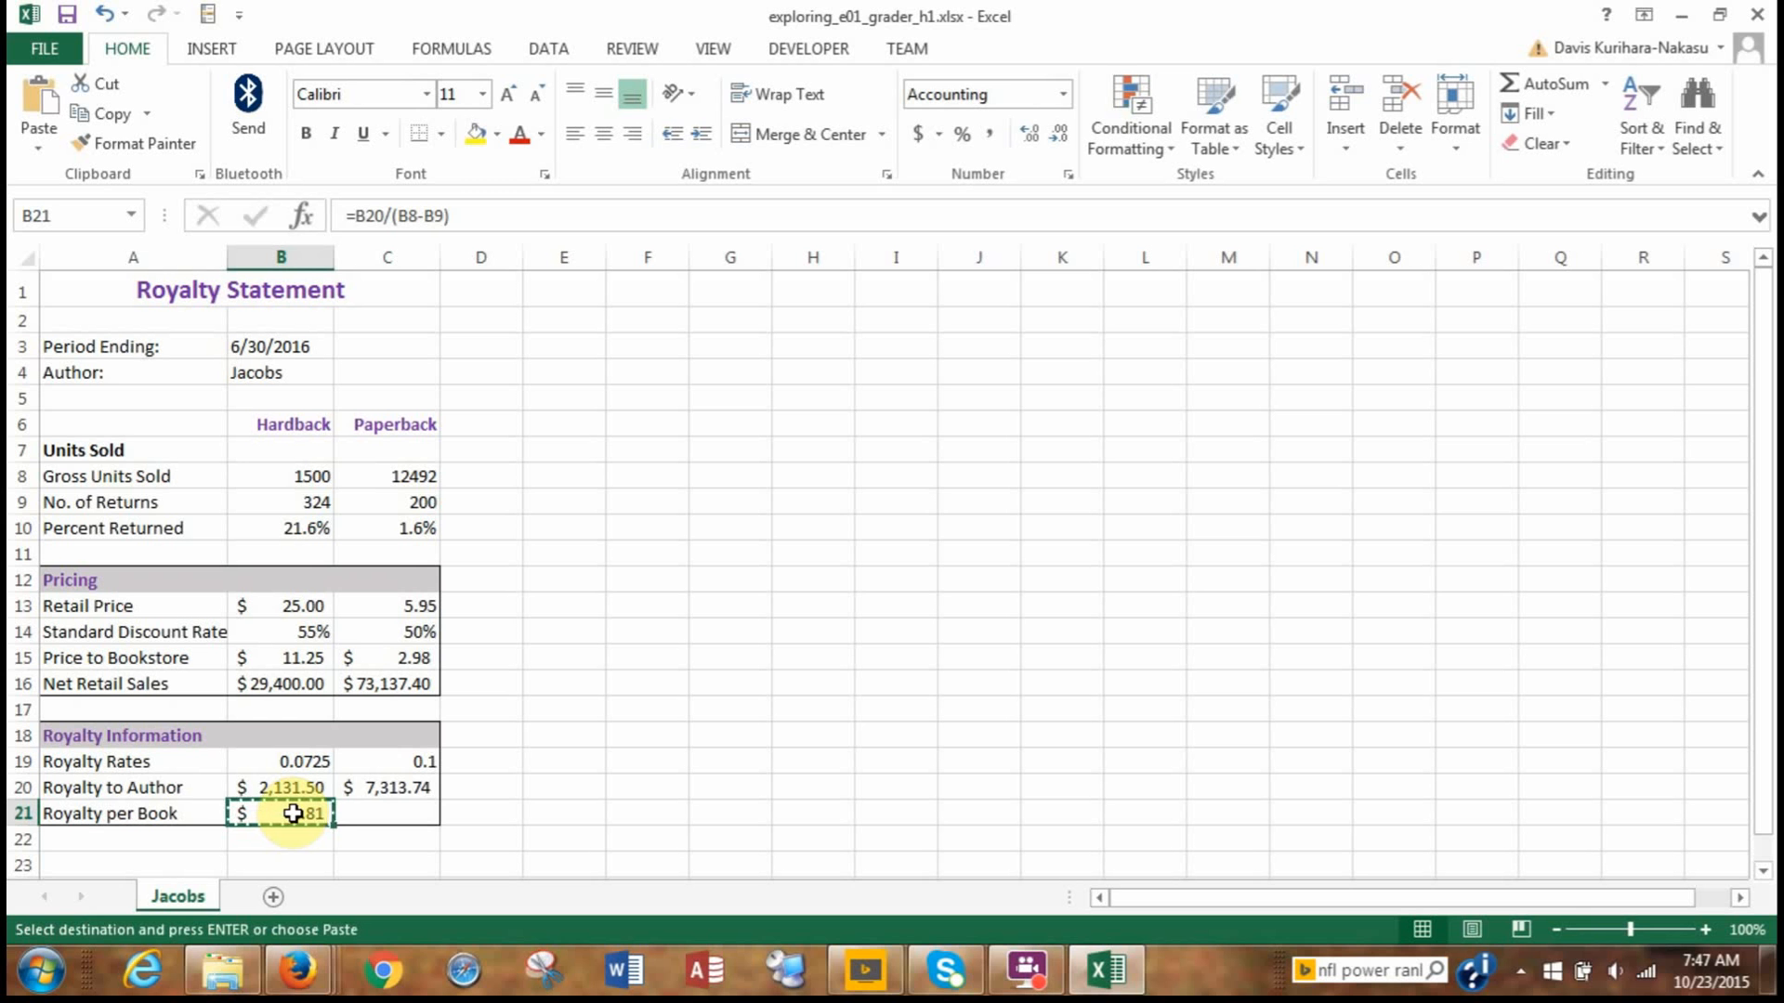
pyautogui.click(413, 820)
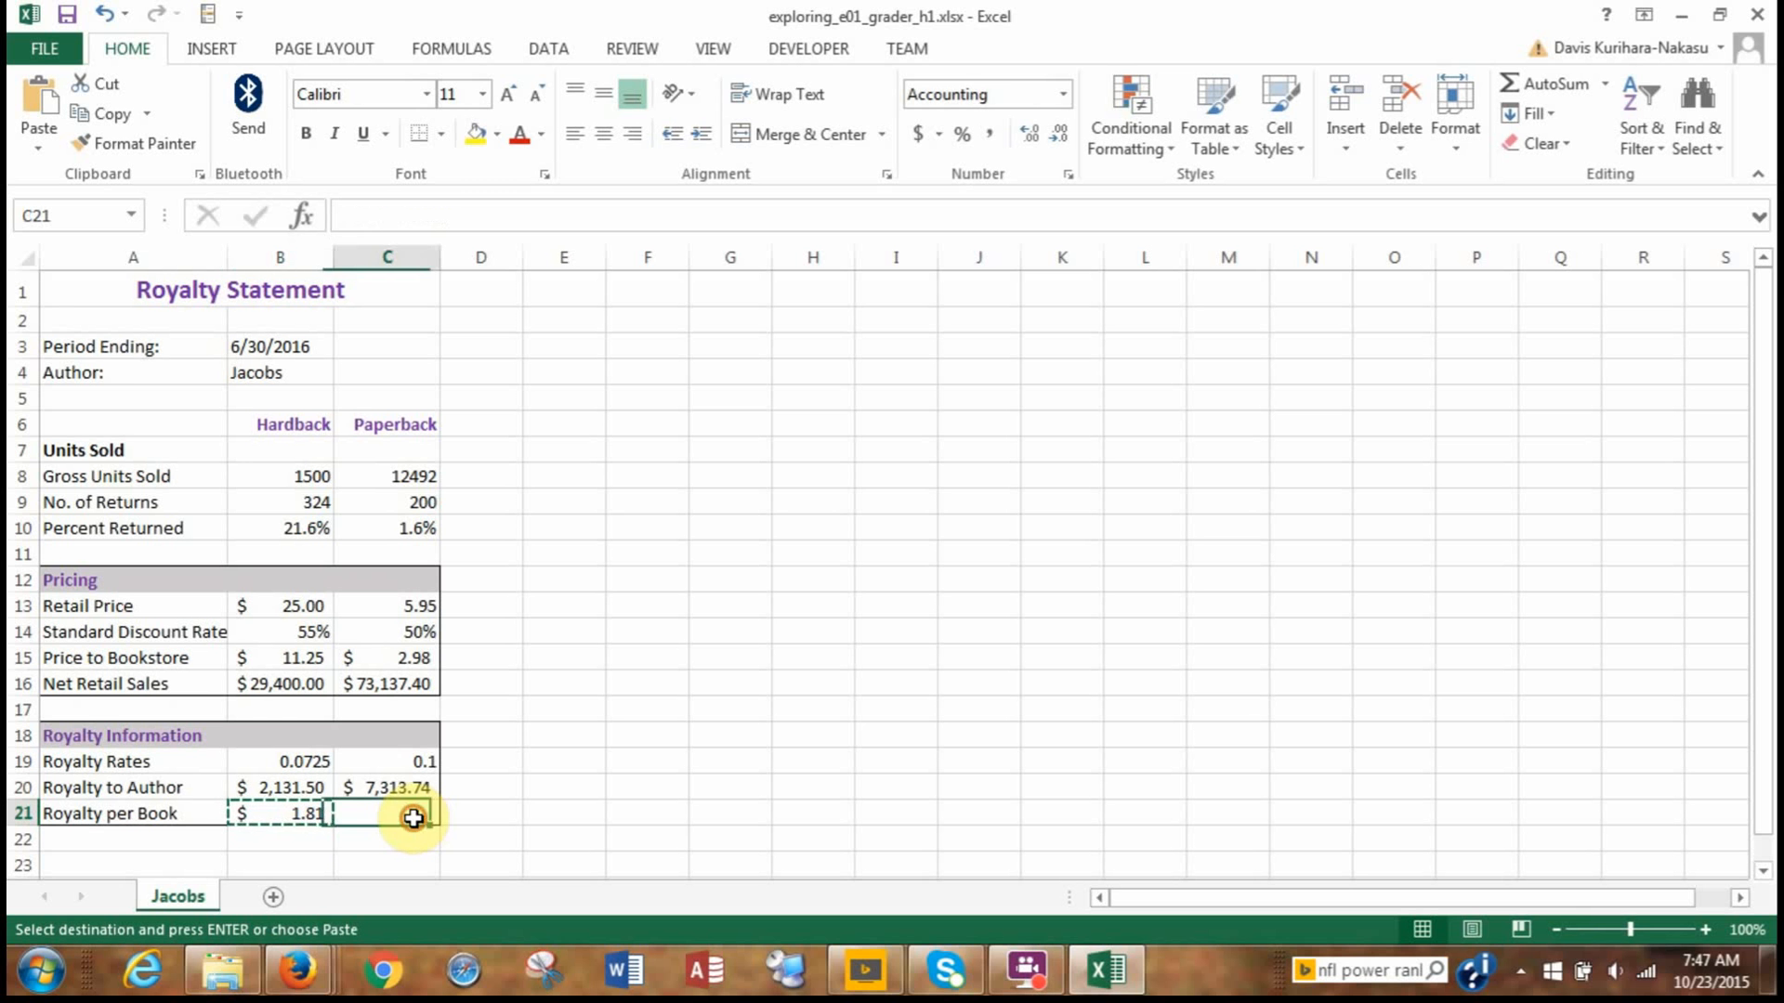
pyautogui.click(28, 132)
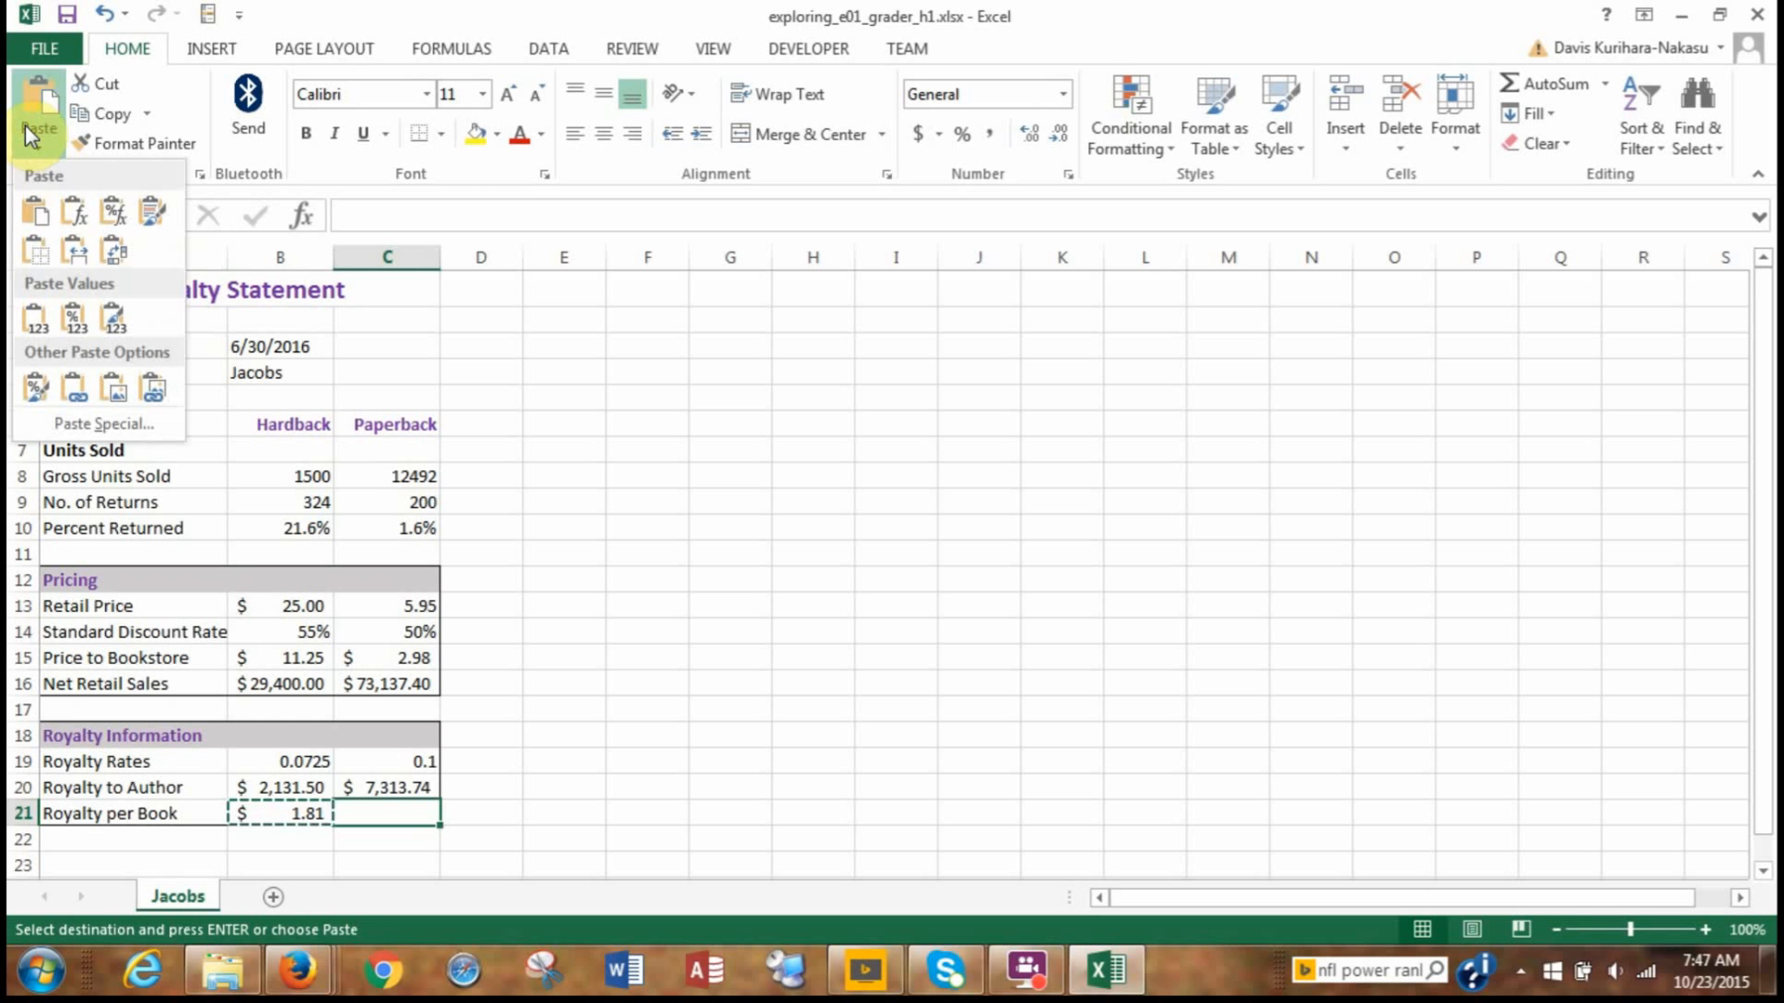
pyautogui.click(113, 220)
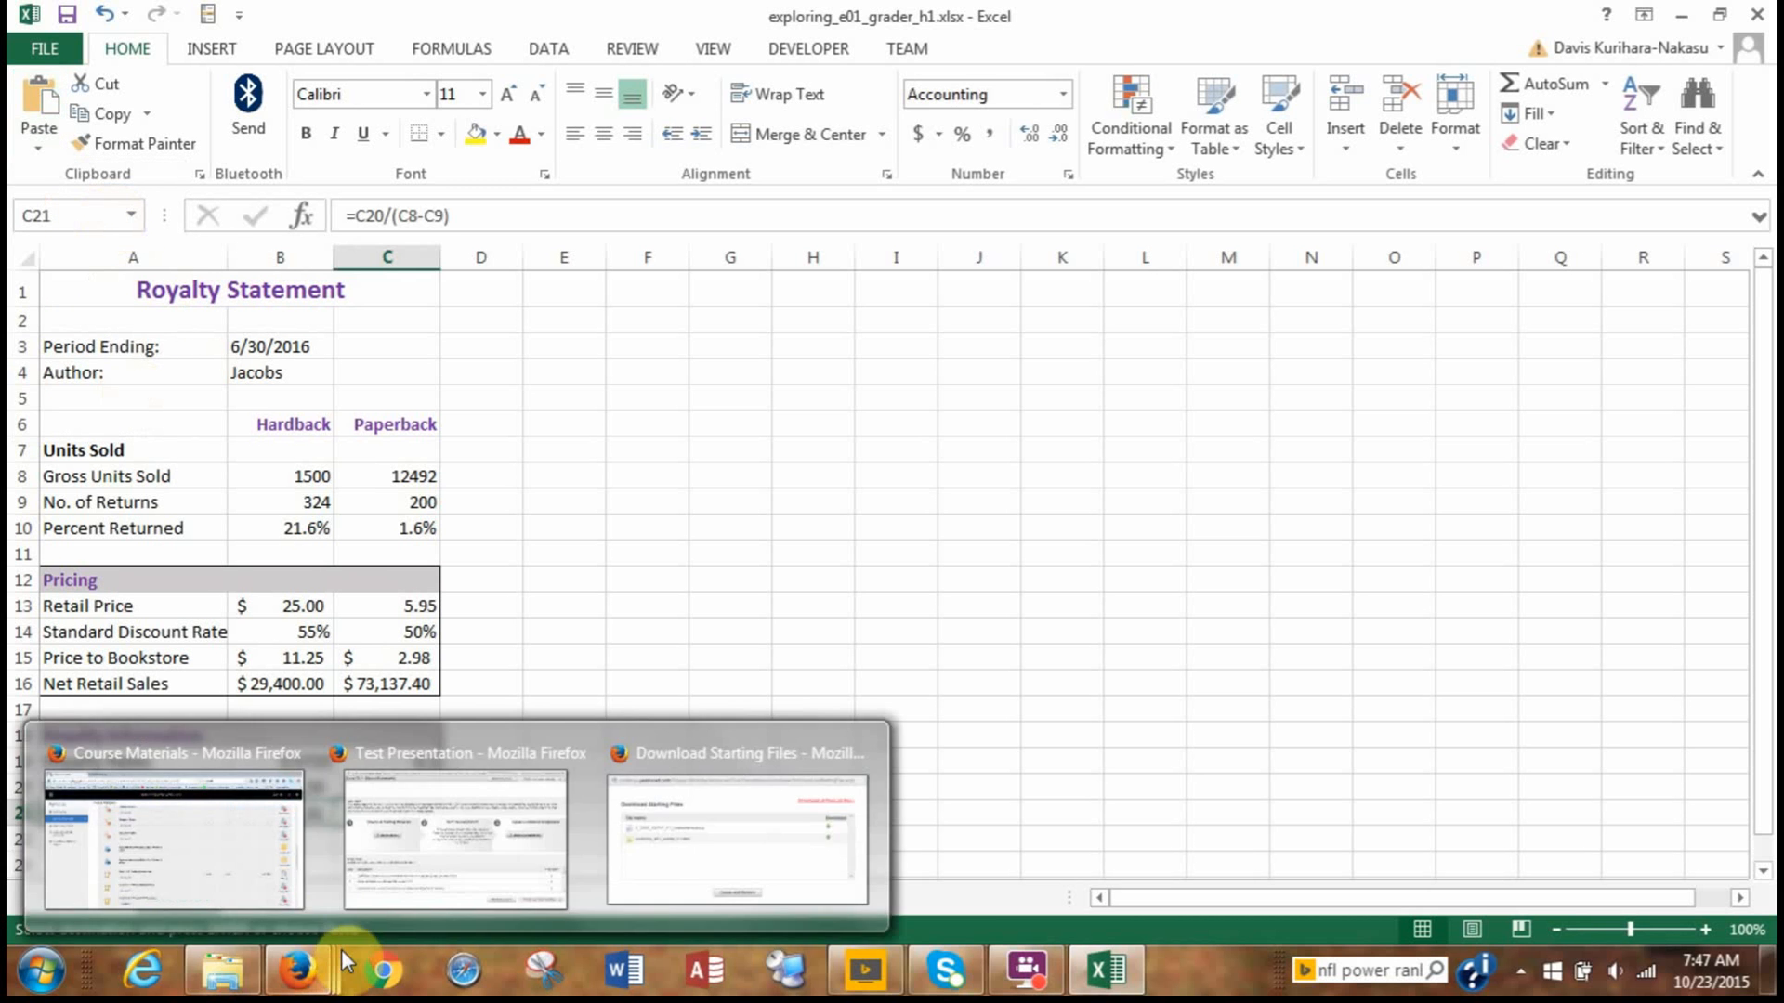
pyautogui.press('Escape')
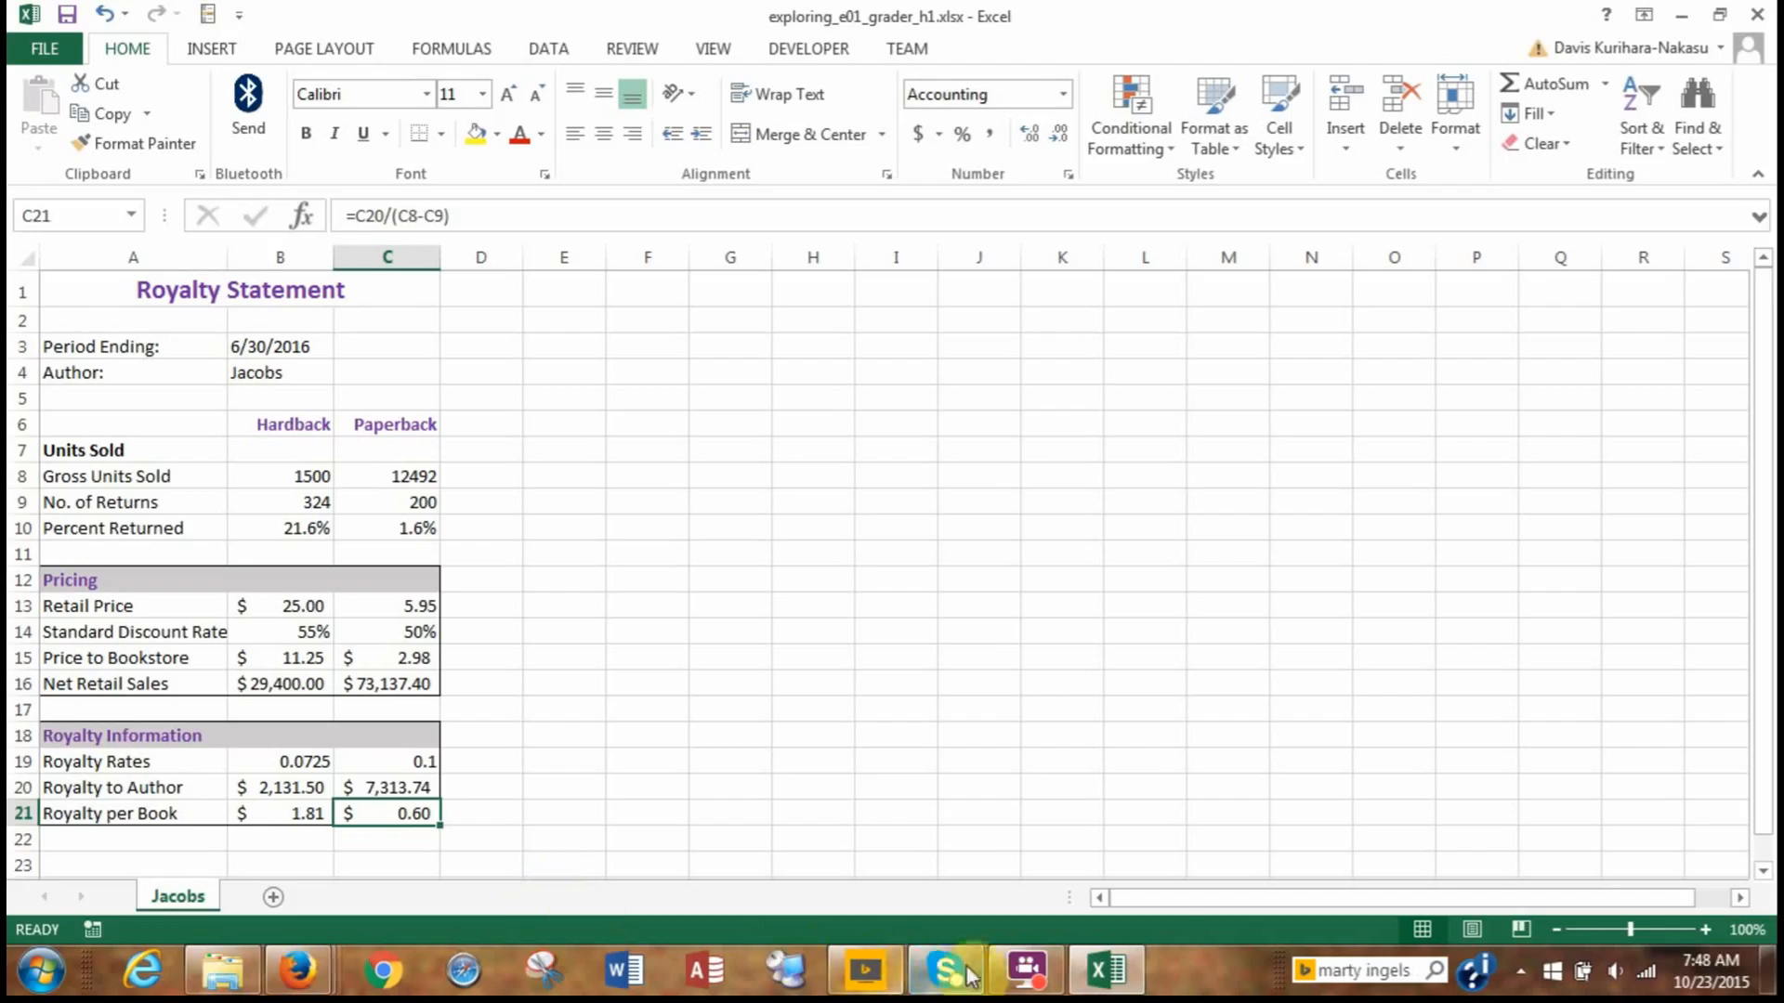
pyautogui.click(1014, 983)
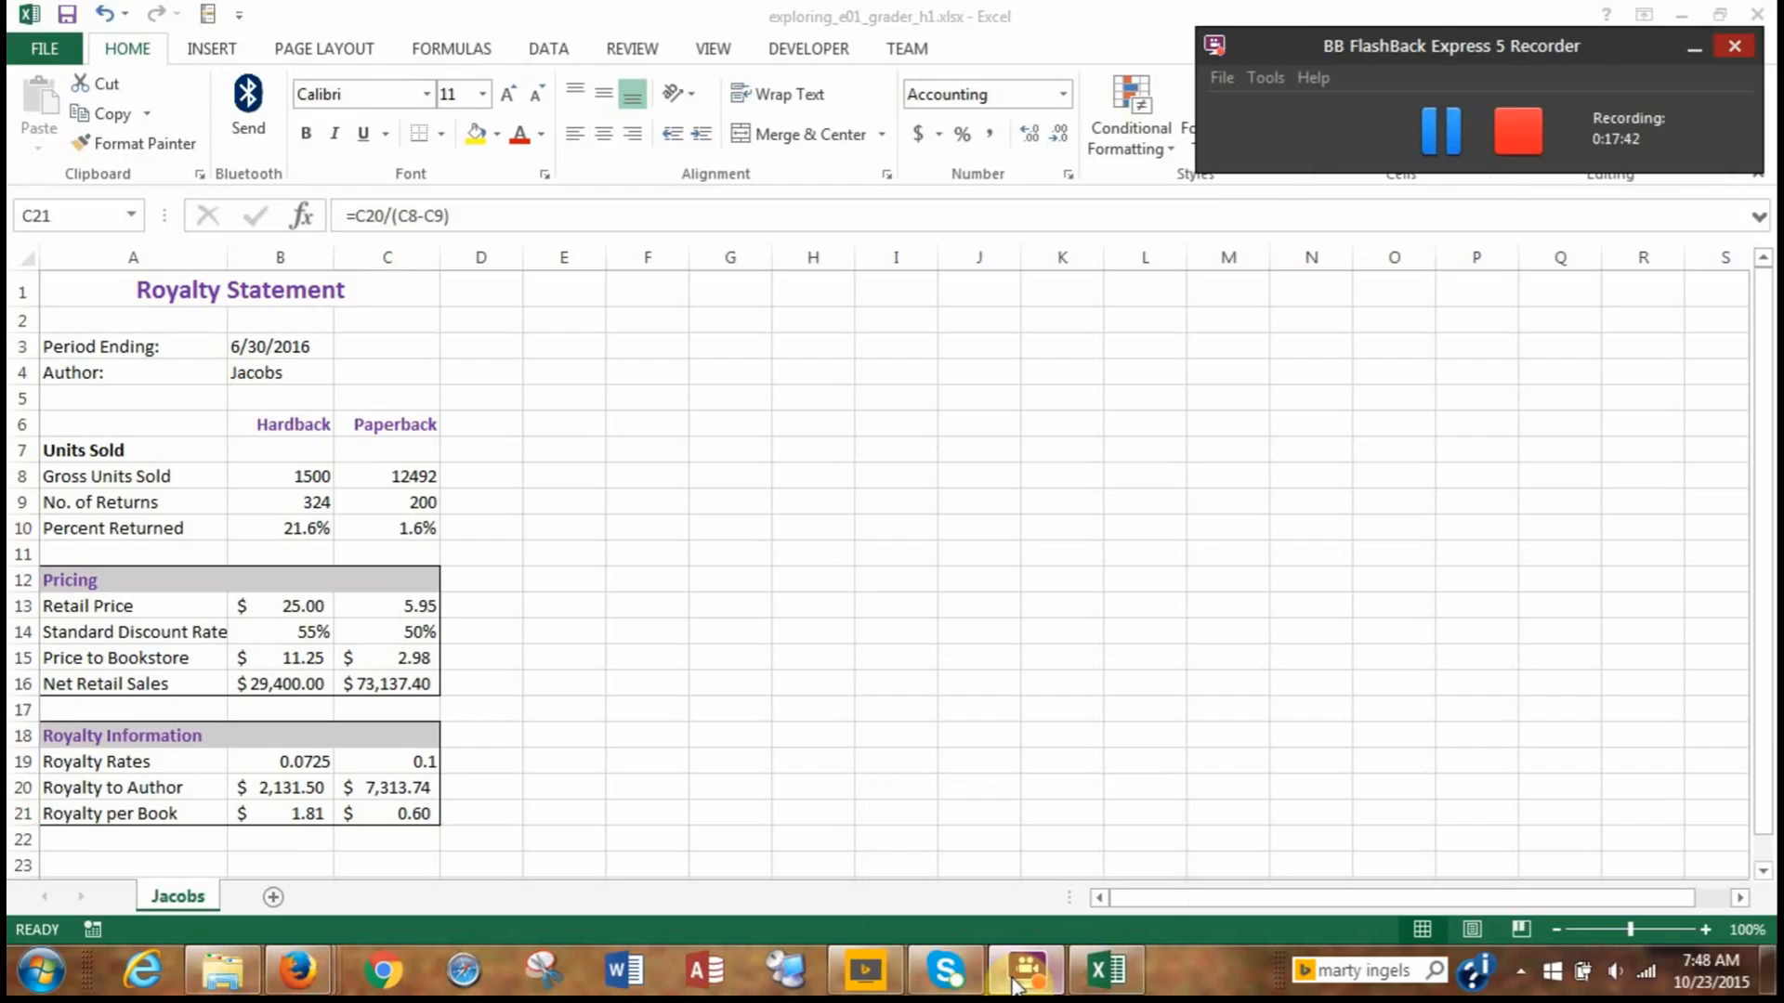
pyautogui.click(1015, 983)
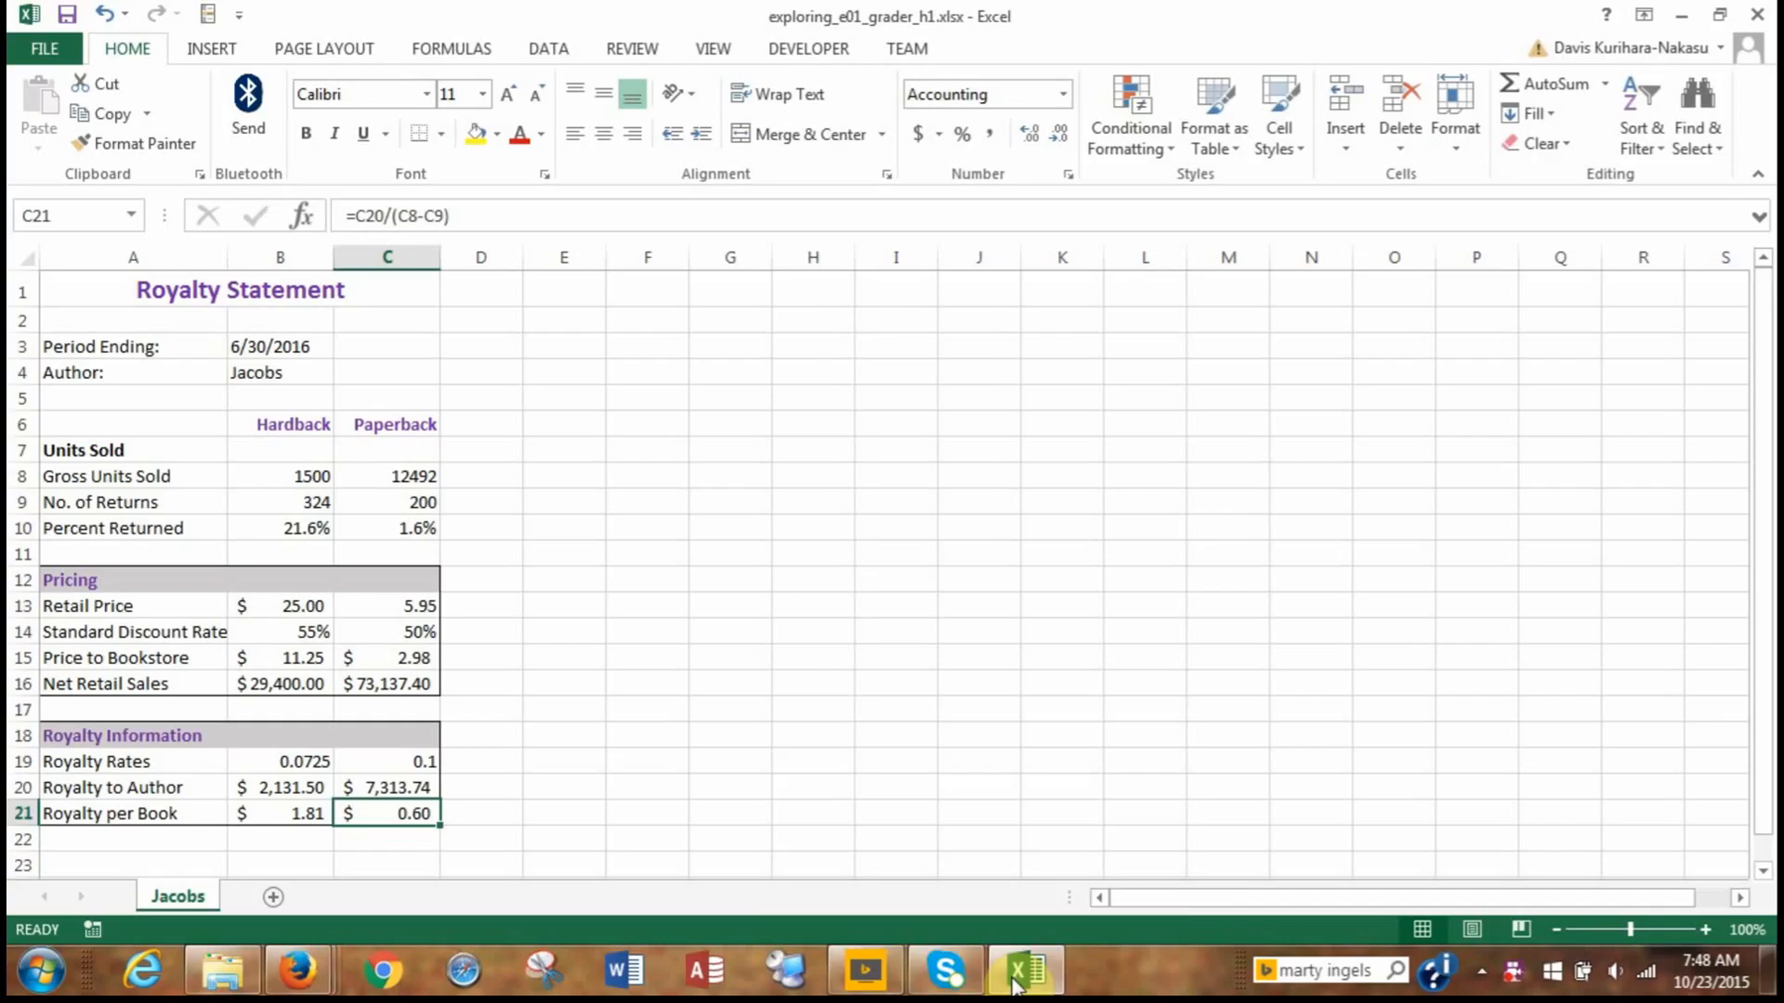
pyautogui.moveTo(920, 988)
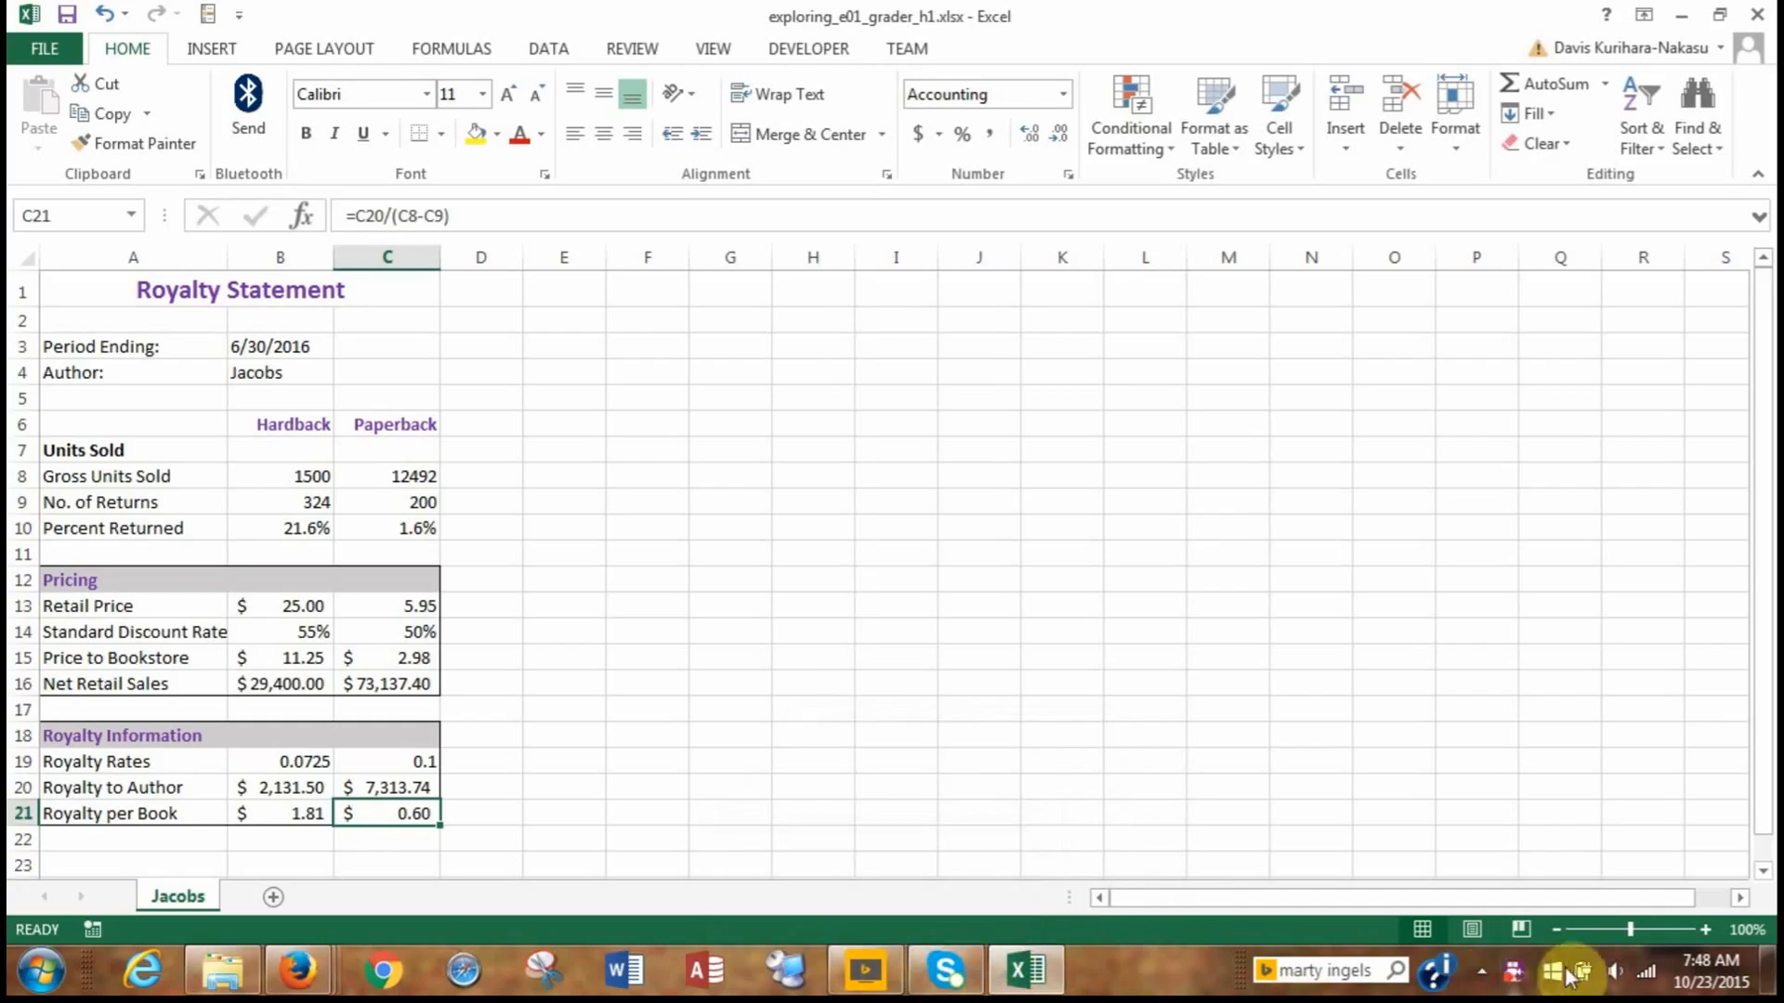
pyautogui.click(1514, 983)
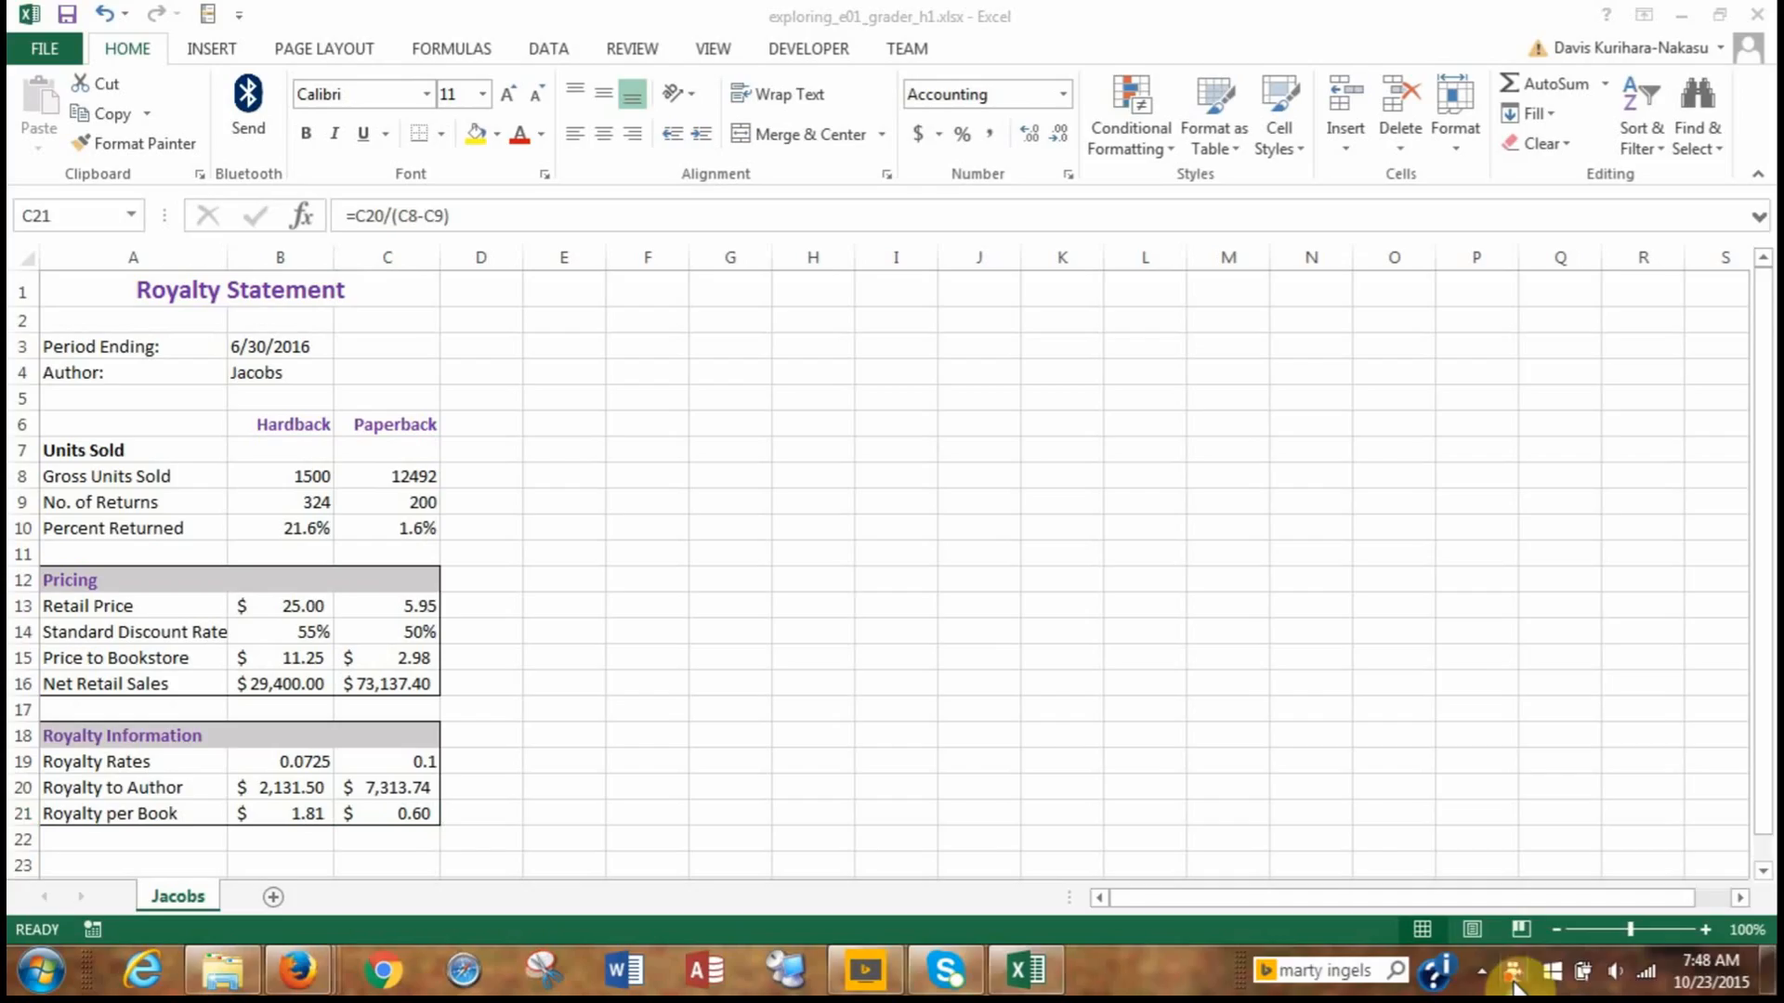
pyautogui.rightClick(1513, 981)
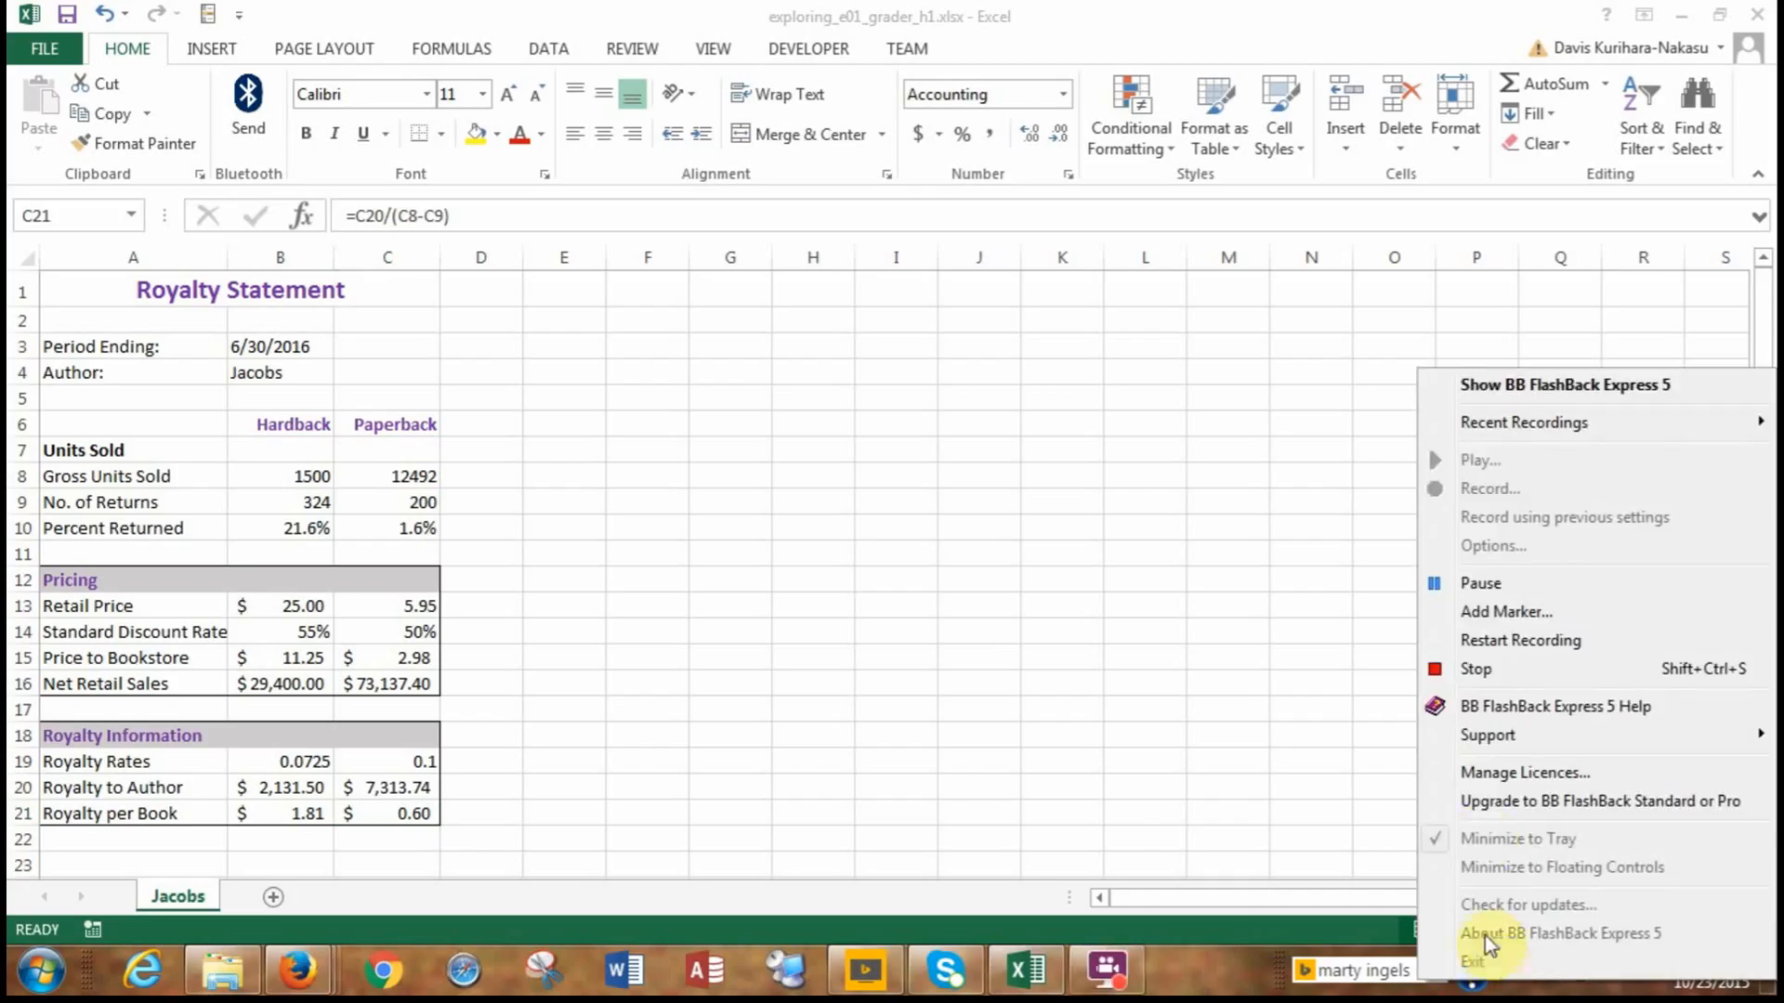
pyautogui.click(1479, 667)
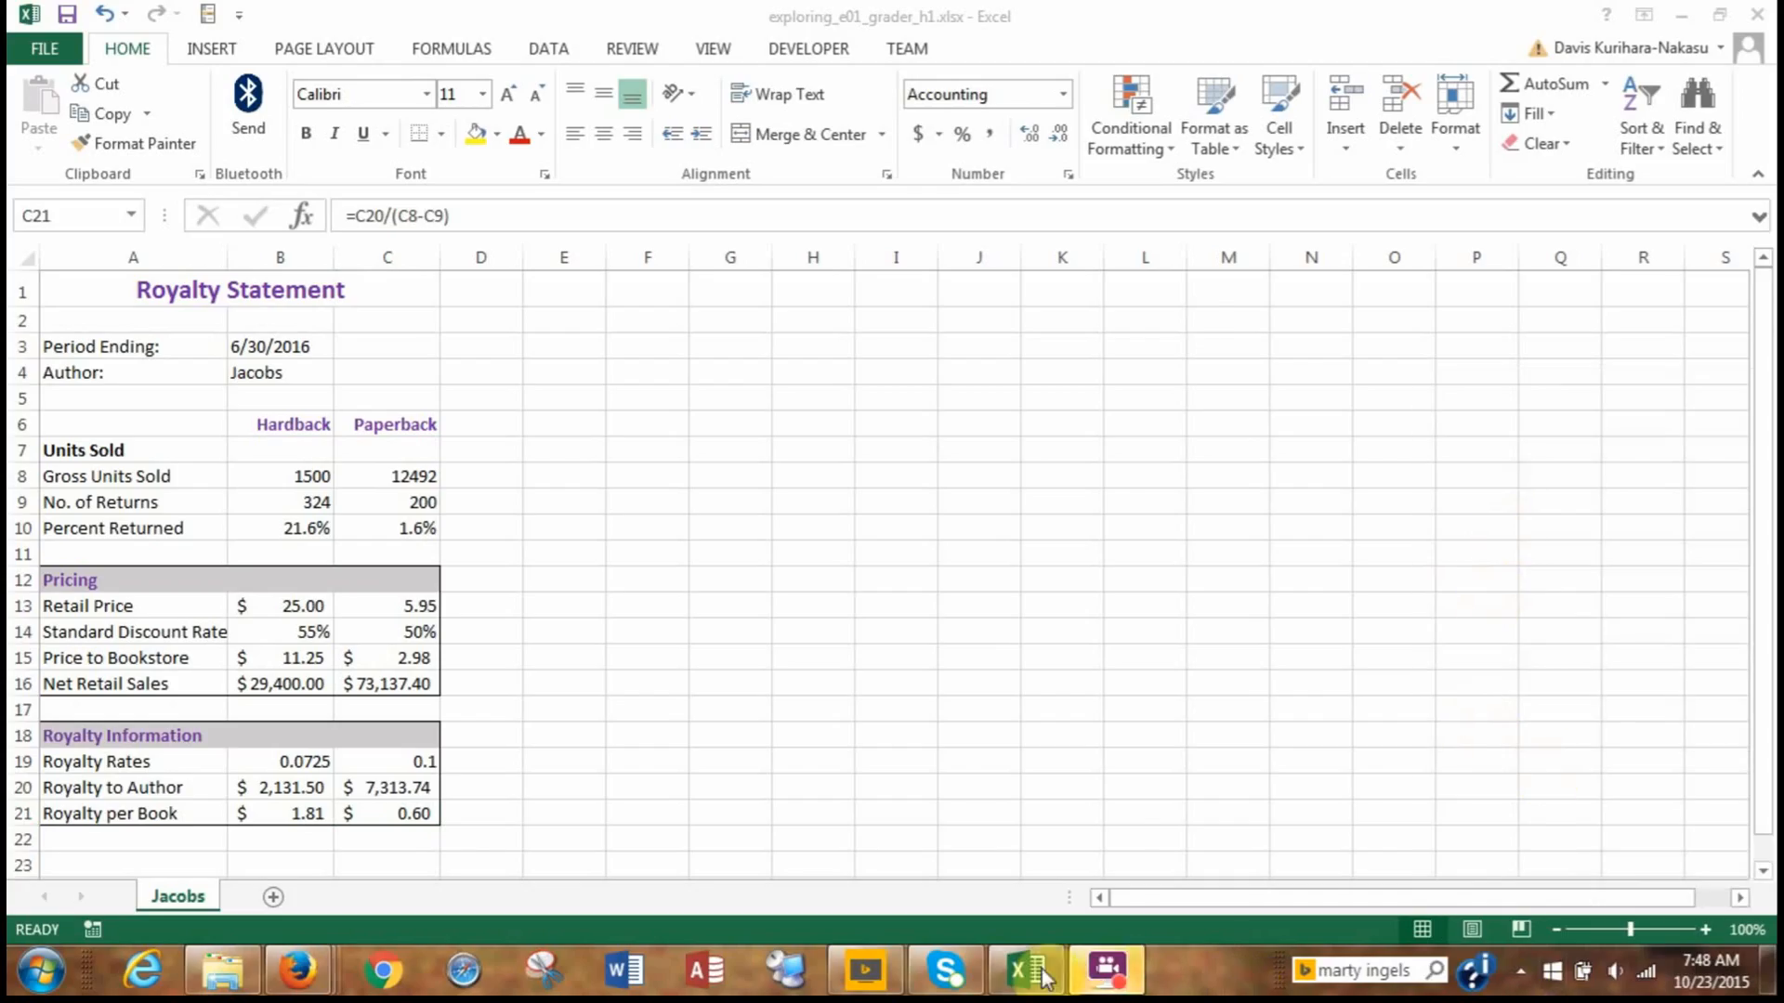
pyautogui.click(1101, 978)
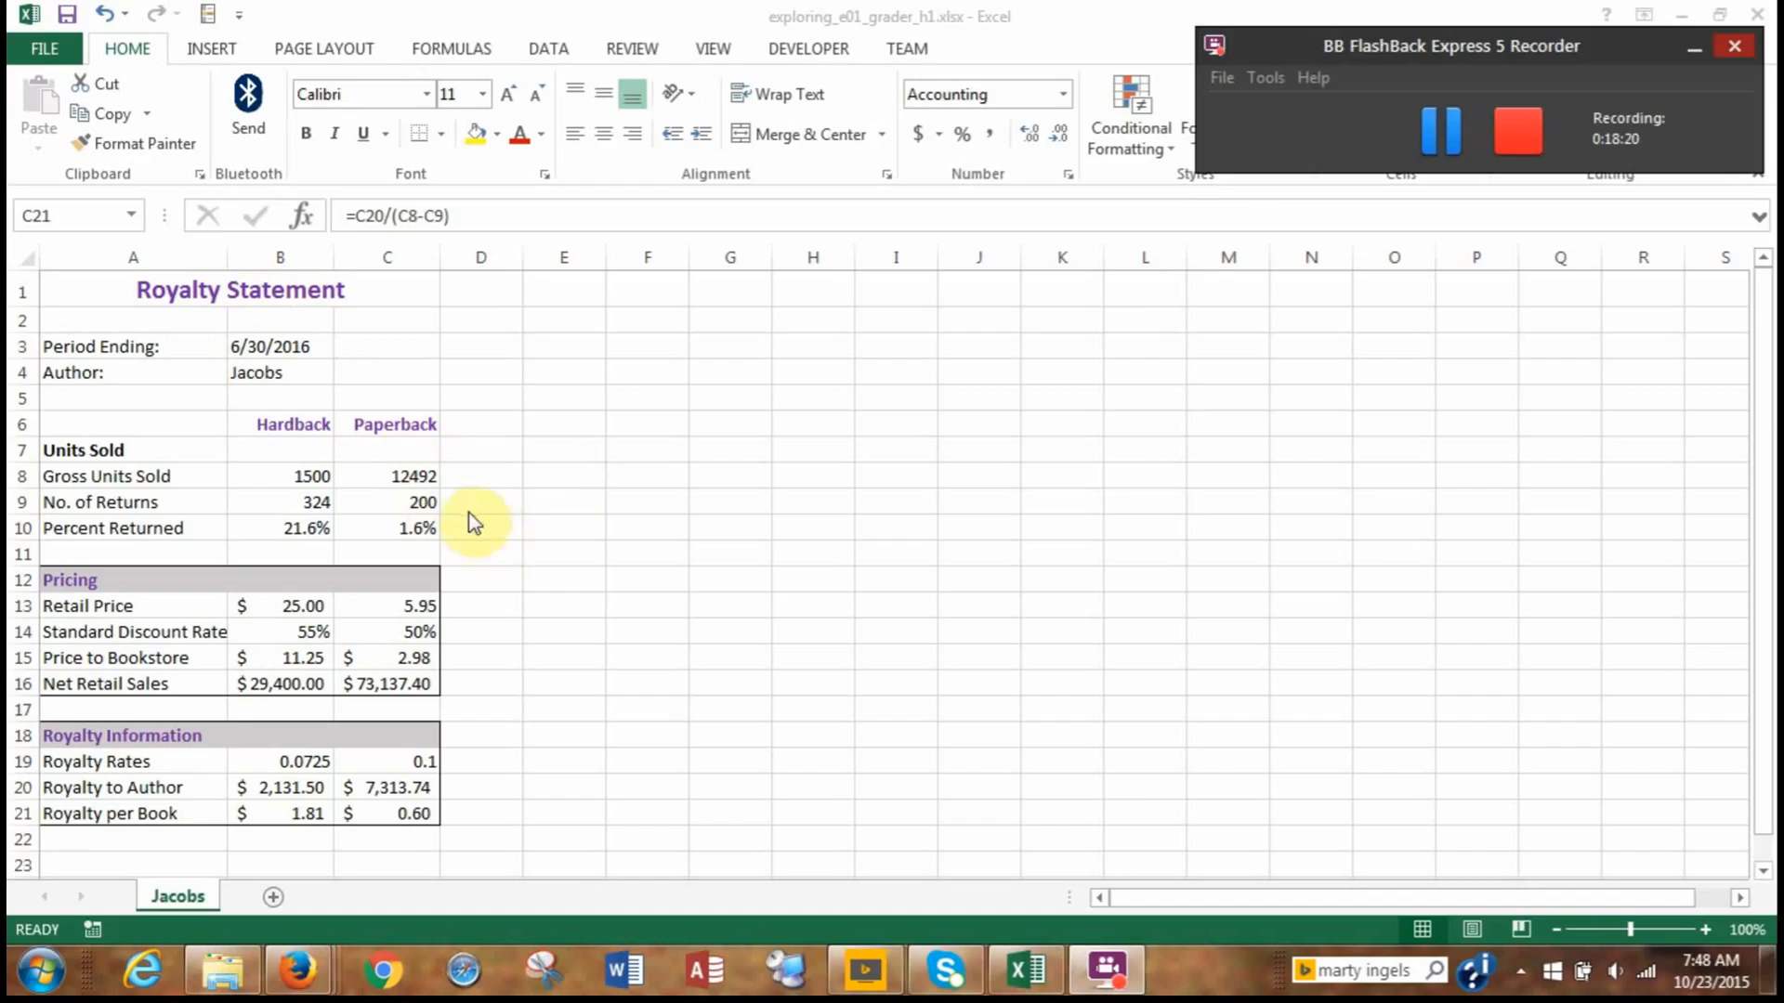
pyautogui.click(463, 458)
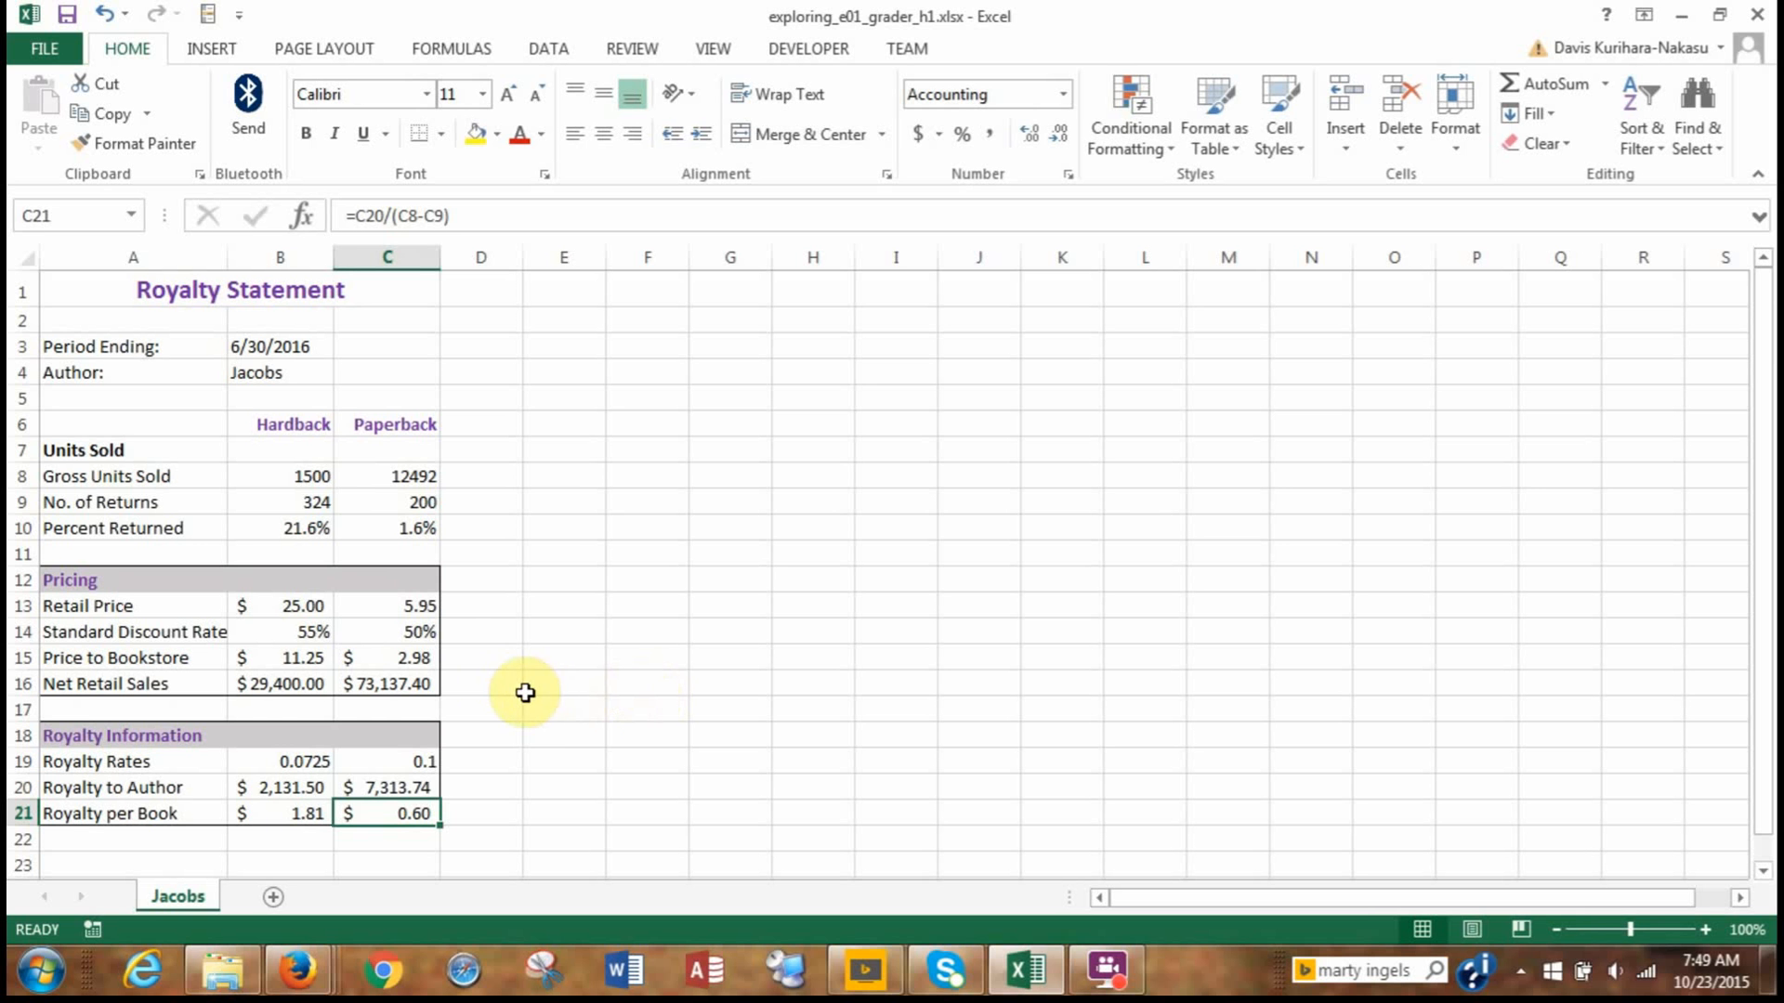
# Apply Comma Style with zero decimal places to the gross units sold and returns in B8:C9.
pyautogui.click(268, 478)
pyautogui.moveTo(332, 484); pyautogui.dragTo(358, 477)
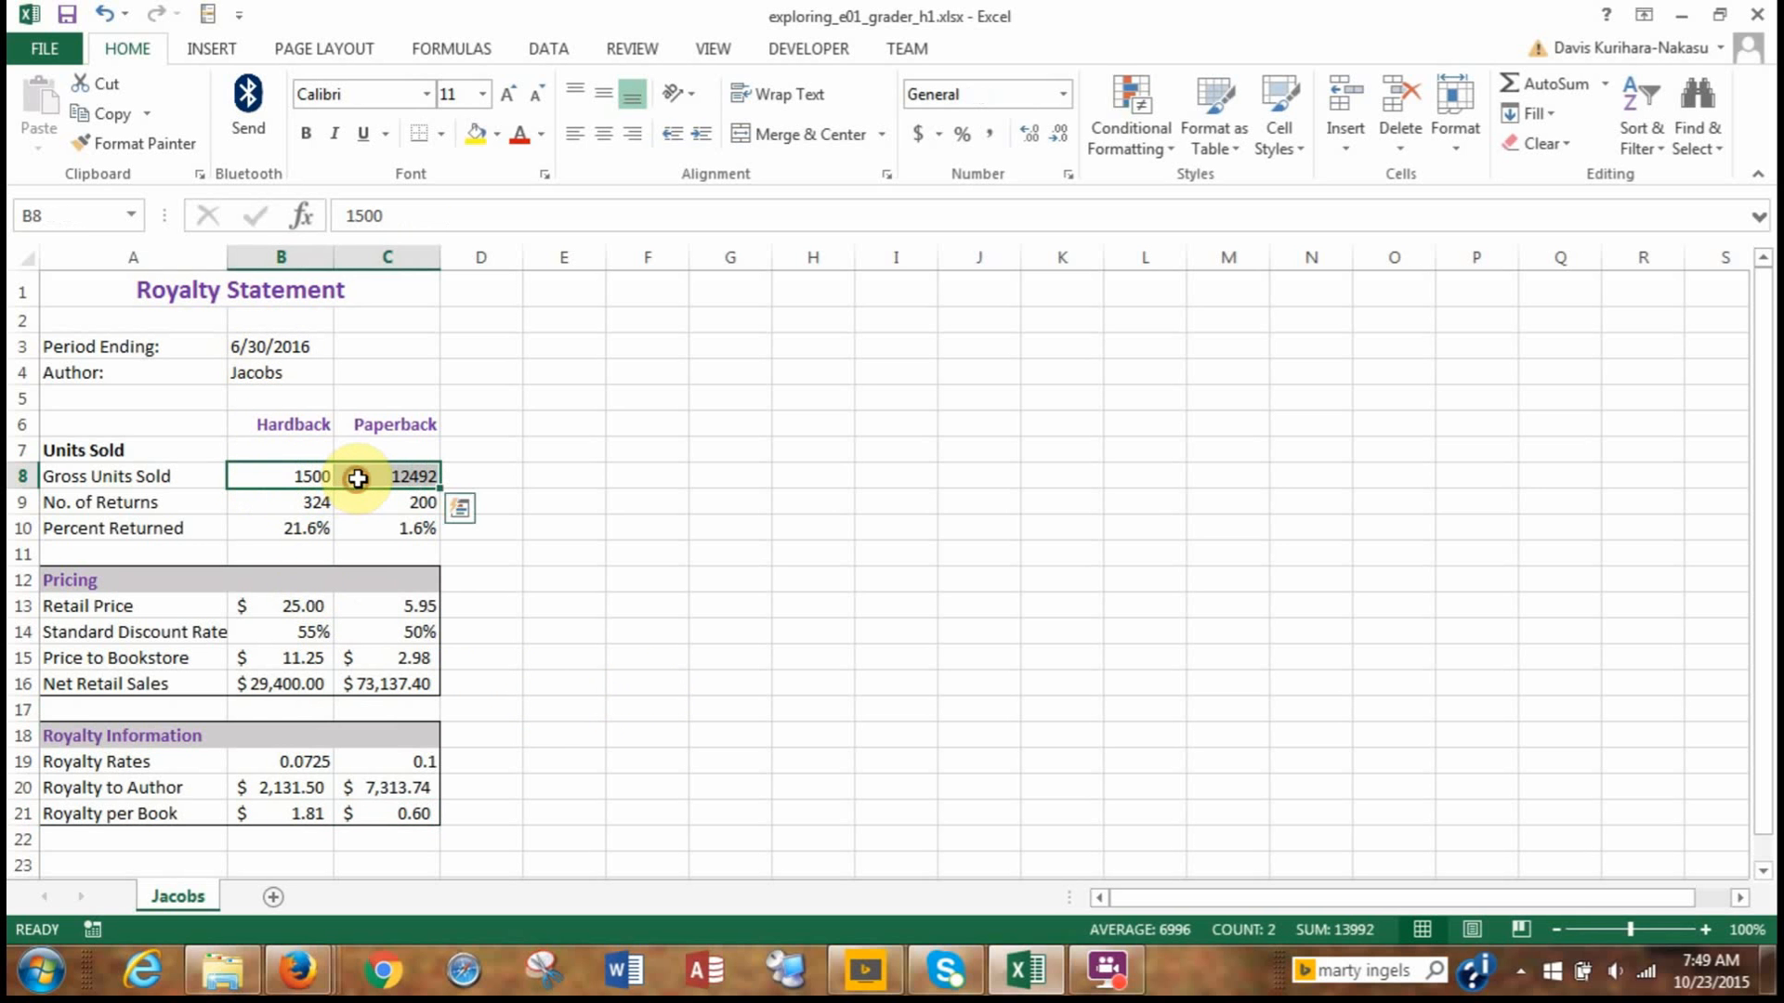
pyautogui.click(264, 479)
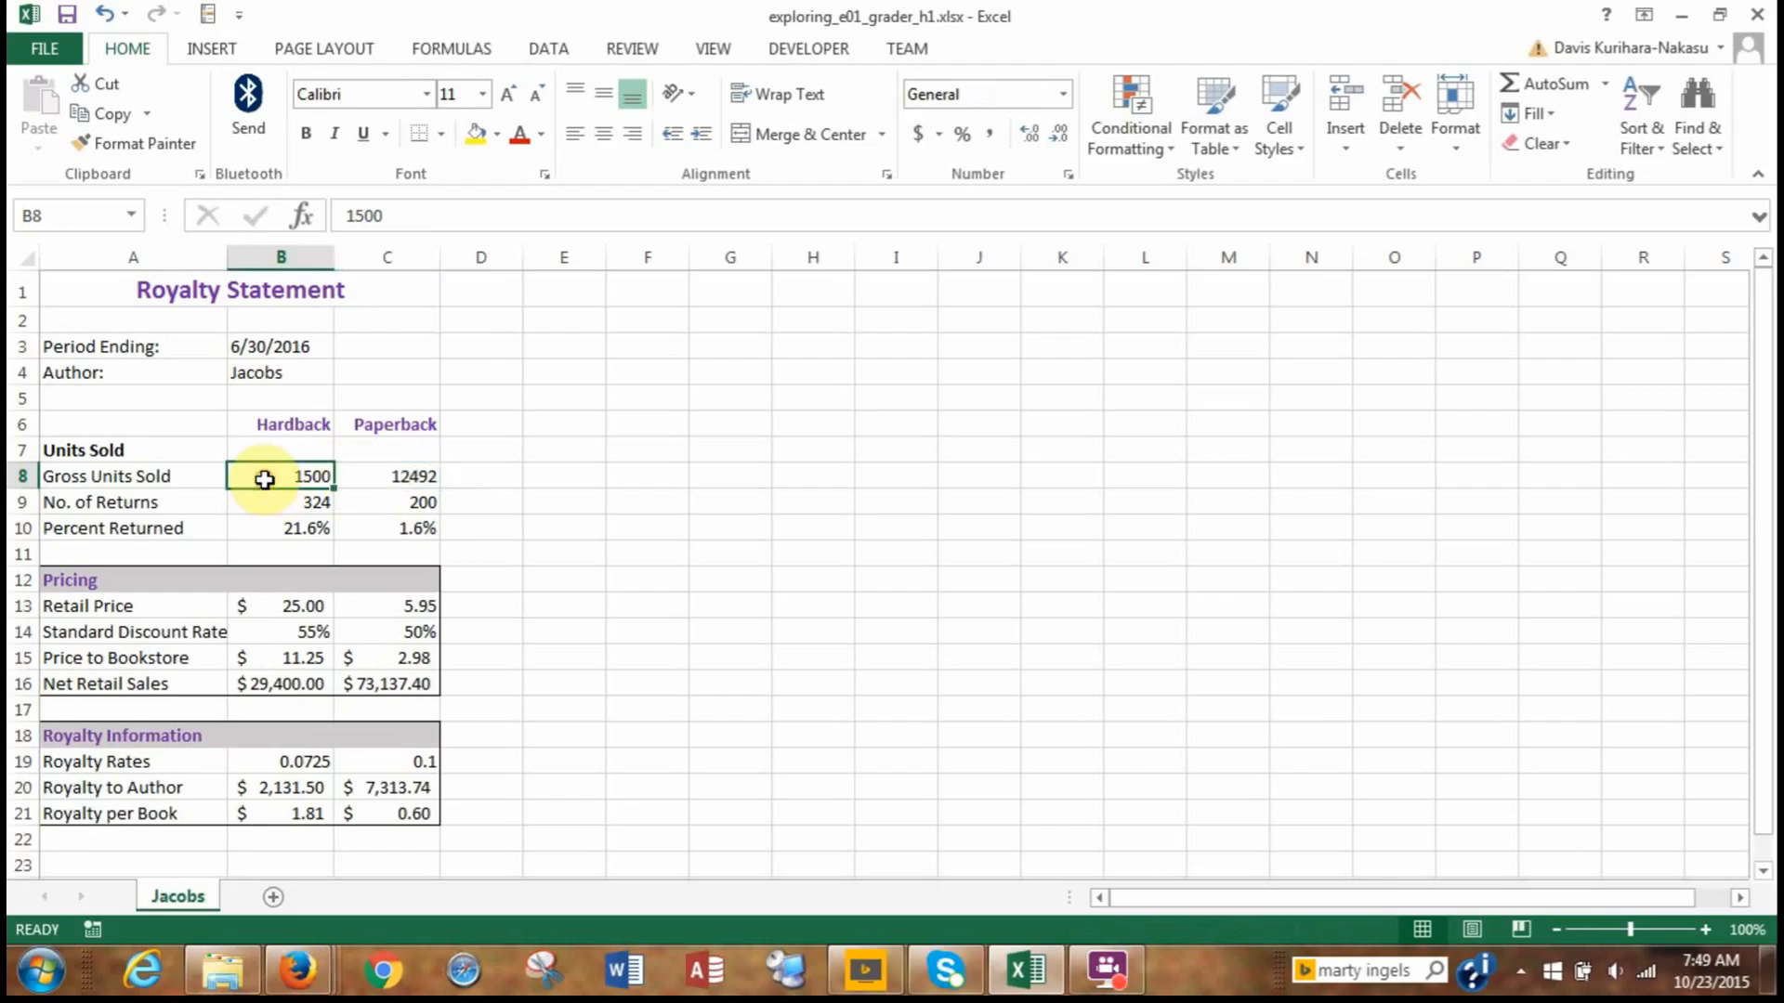
pyautogui.moveTo(264, 480); pyautogui.dragTo(387, 495)
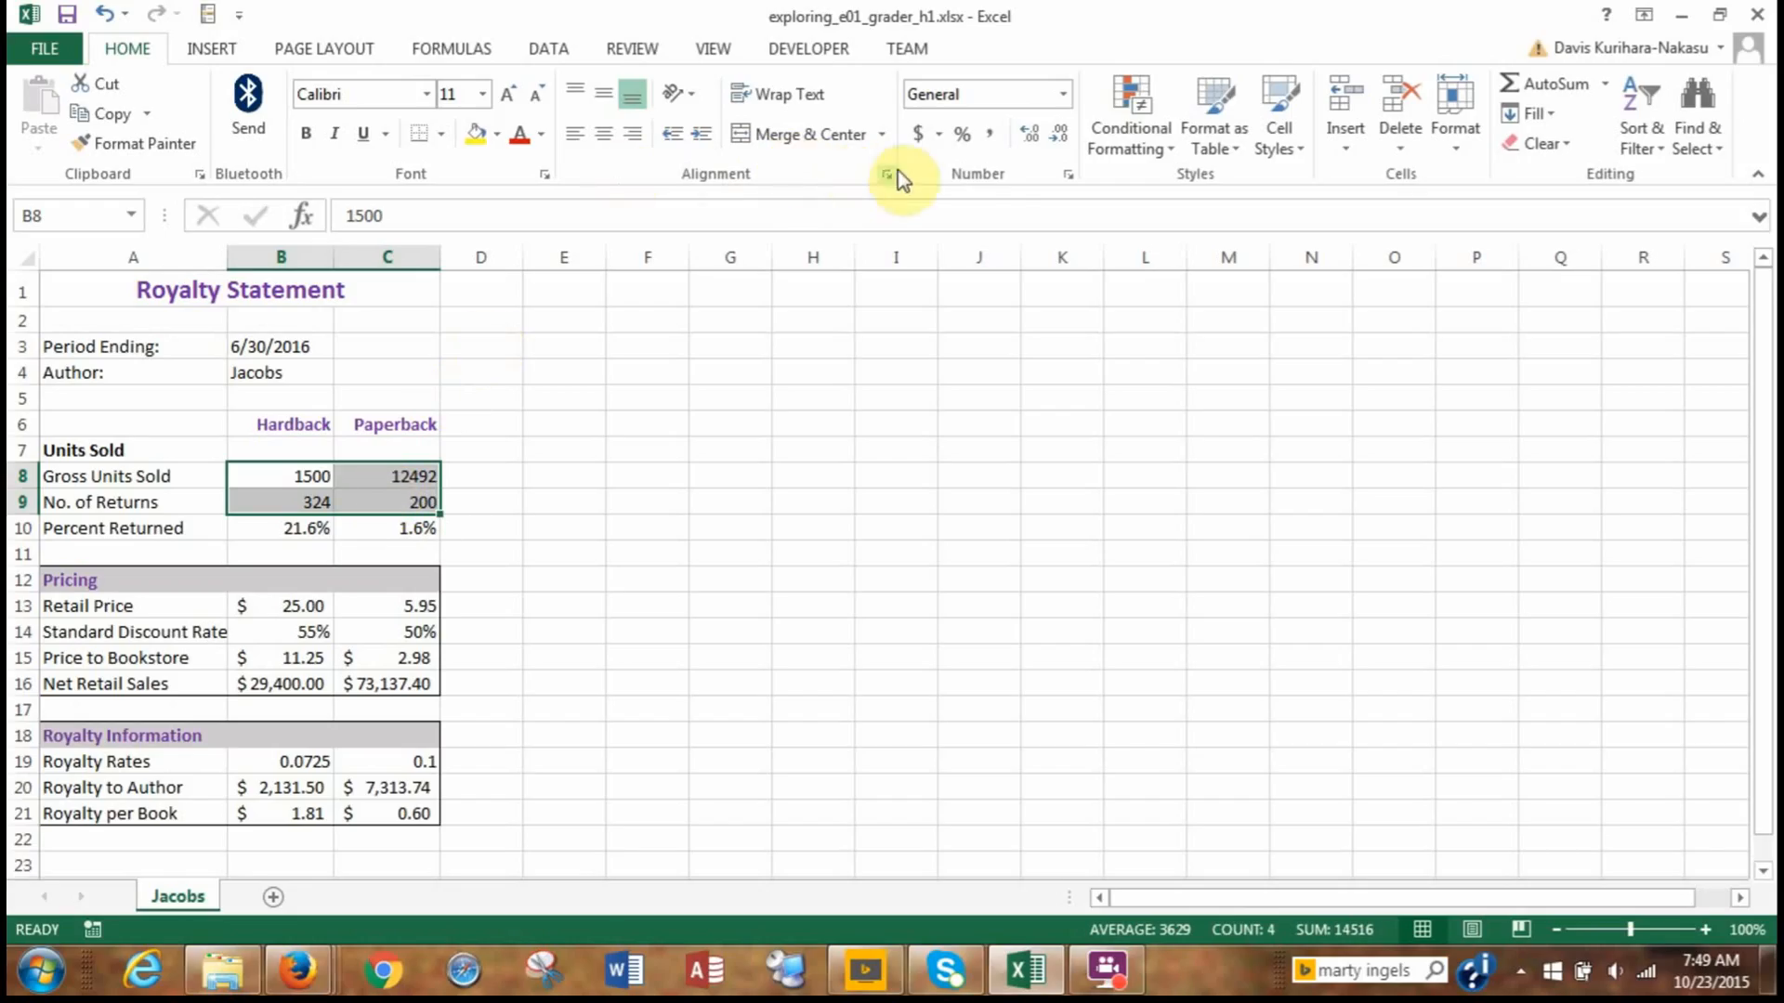
pyautogui.click(982, 136)
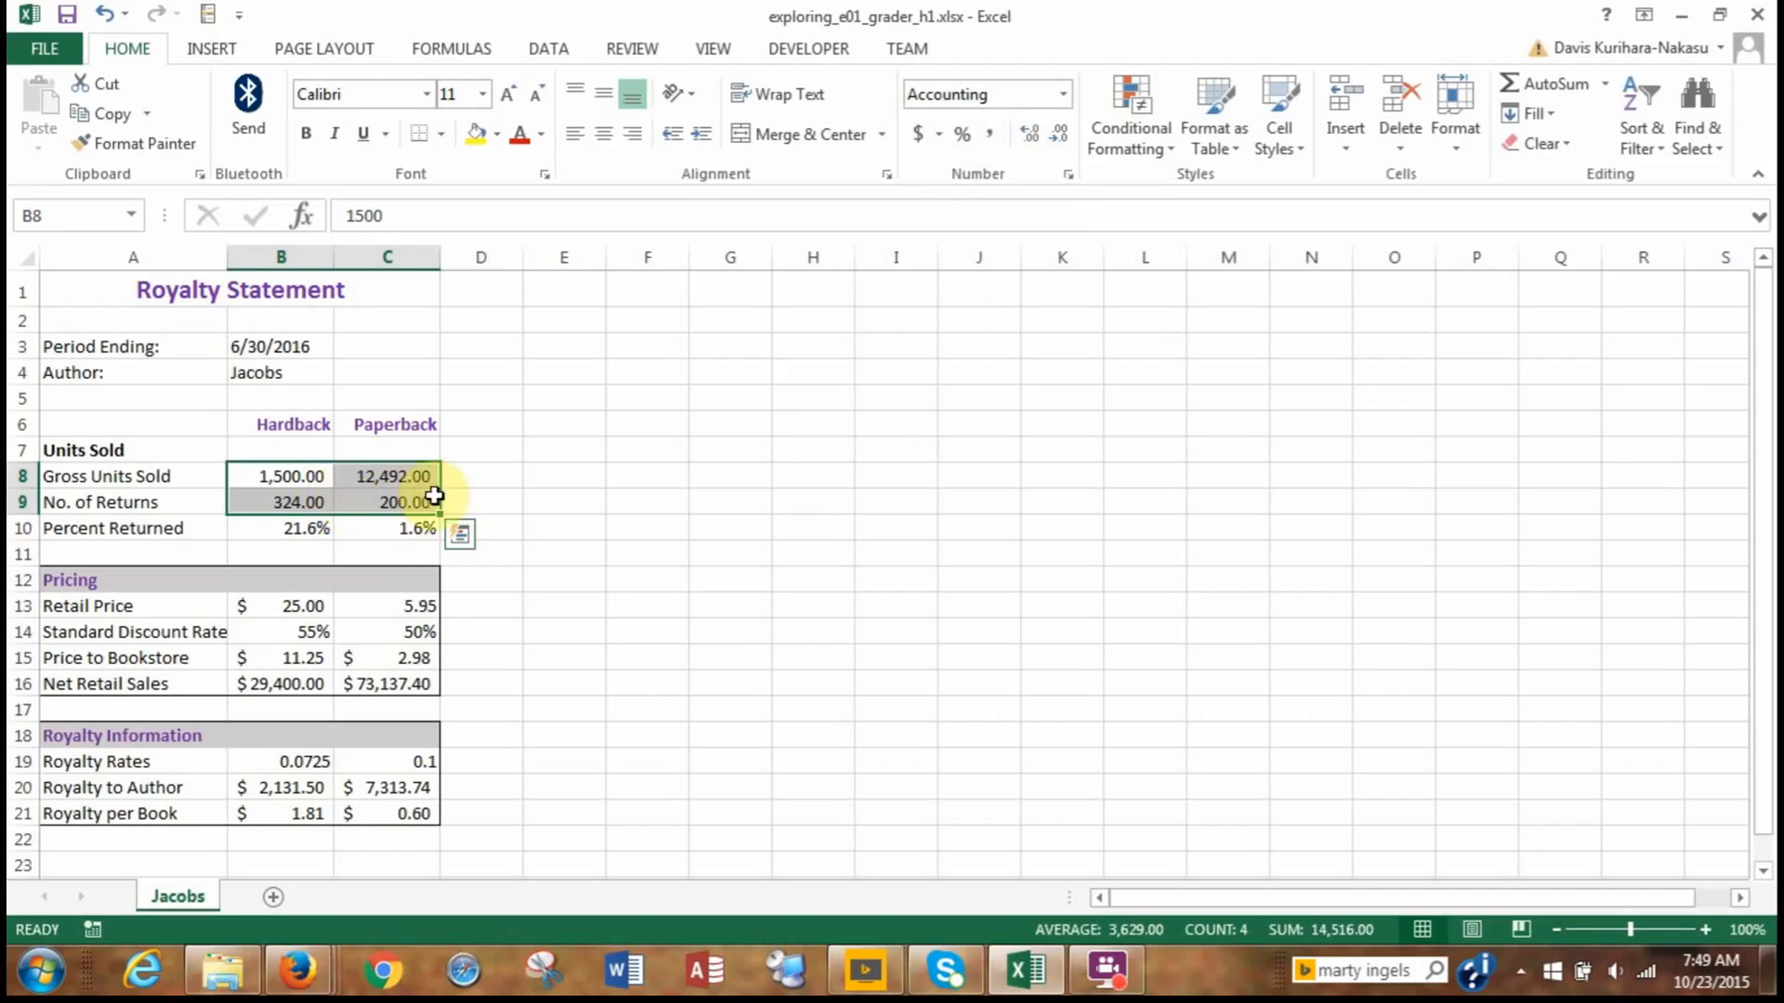
pyautogui.click(1061, 139)
pyautogui.click(1061, 139)
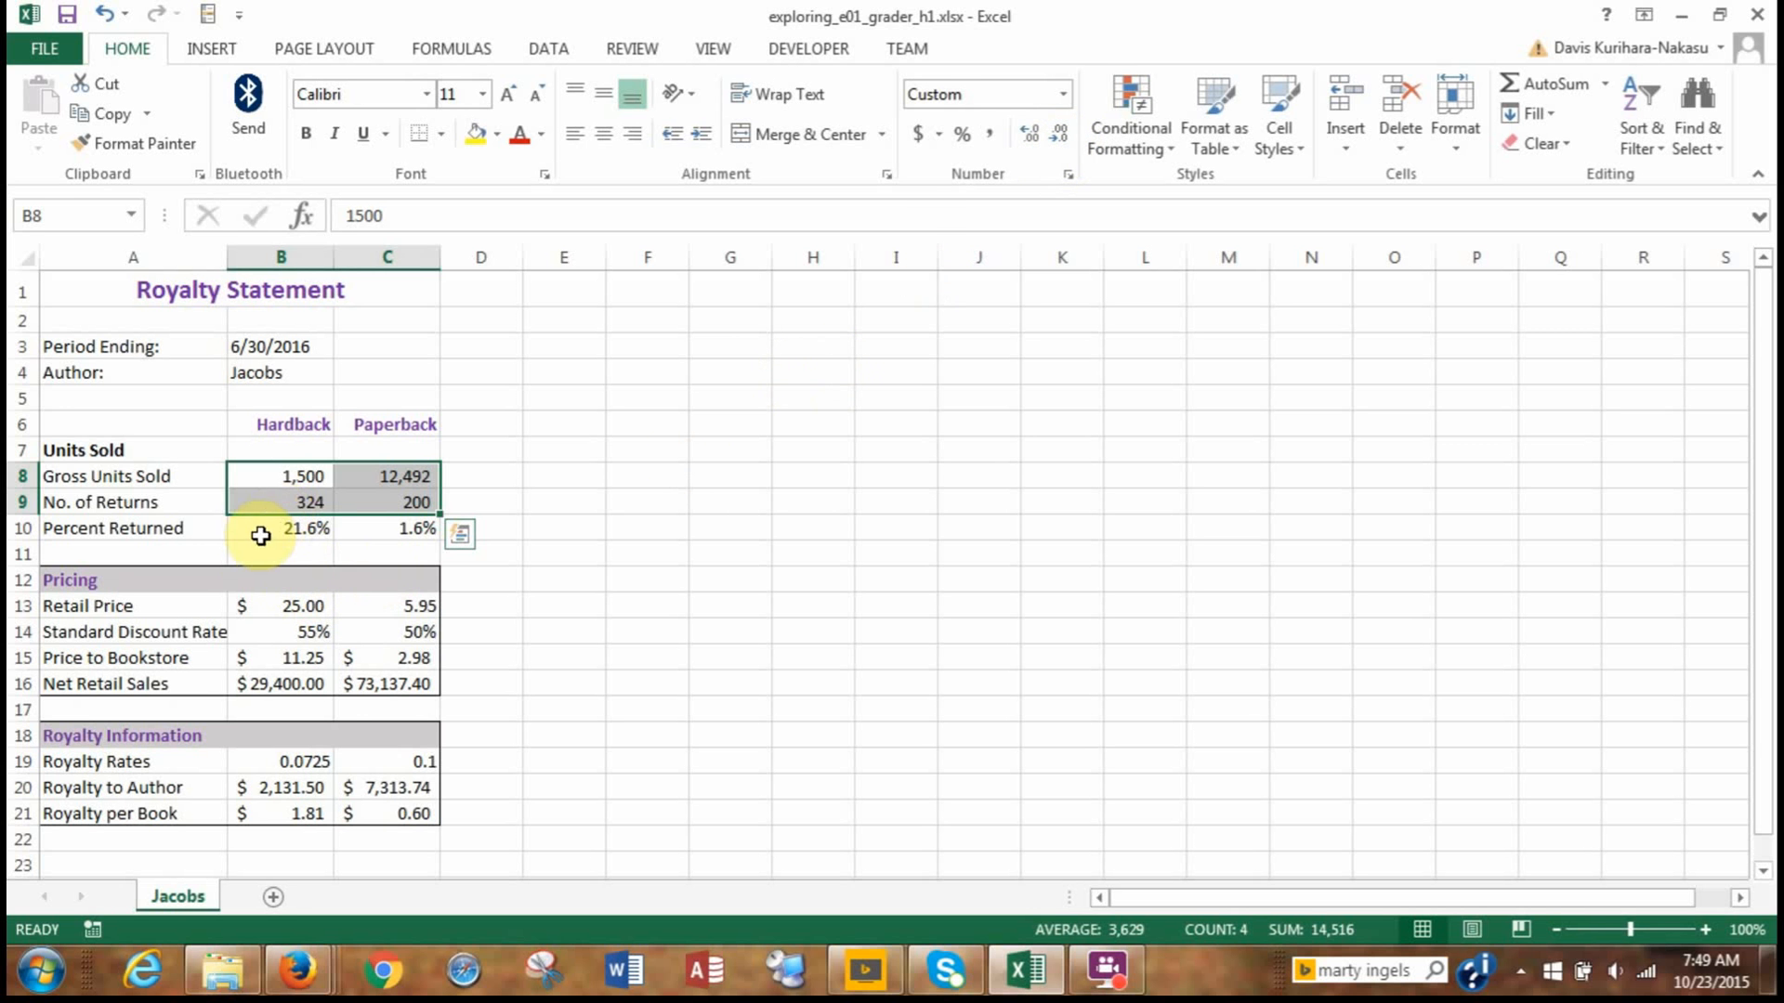
# Format the royalty rates in B19:C19 as Percent Style with two decimal places.
pyautogui.click(266, 779)
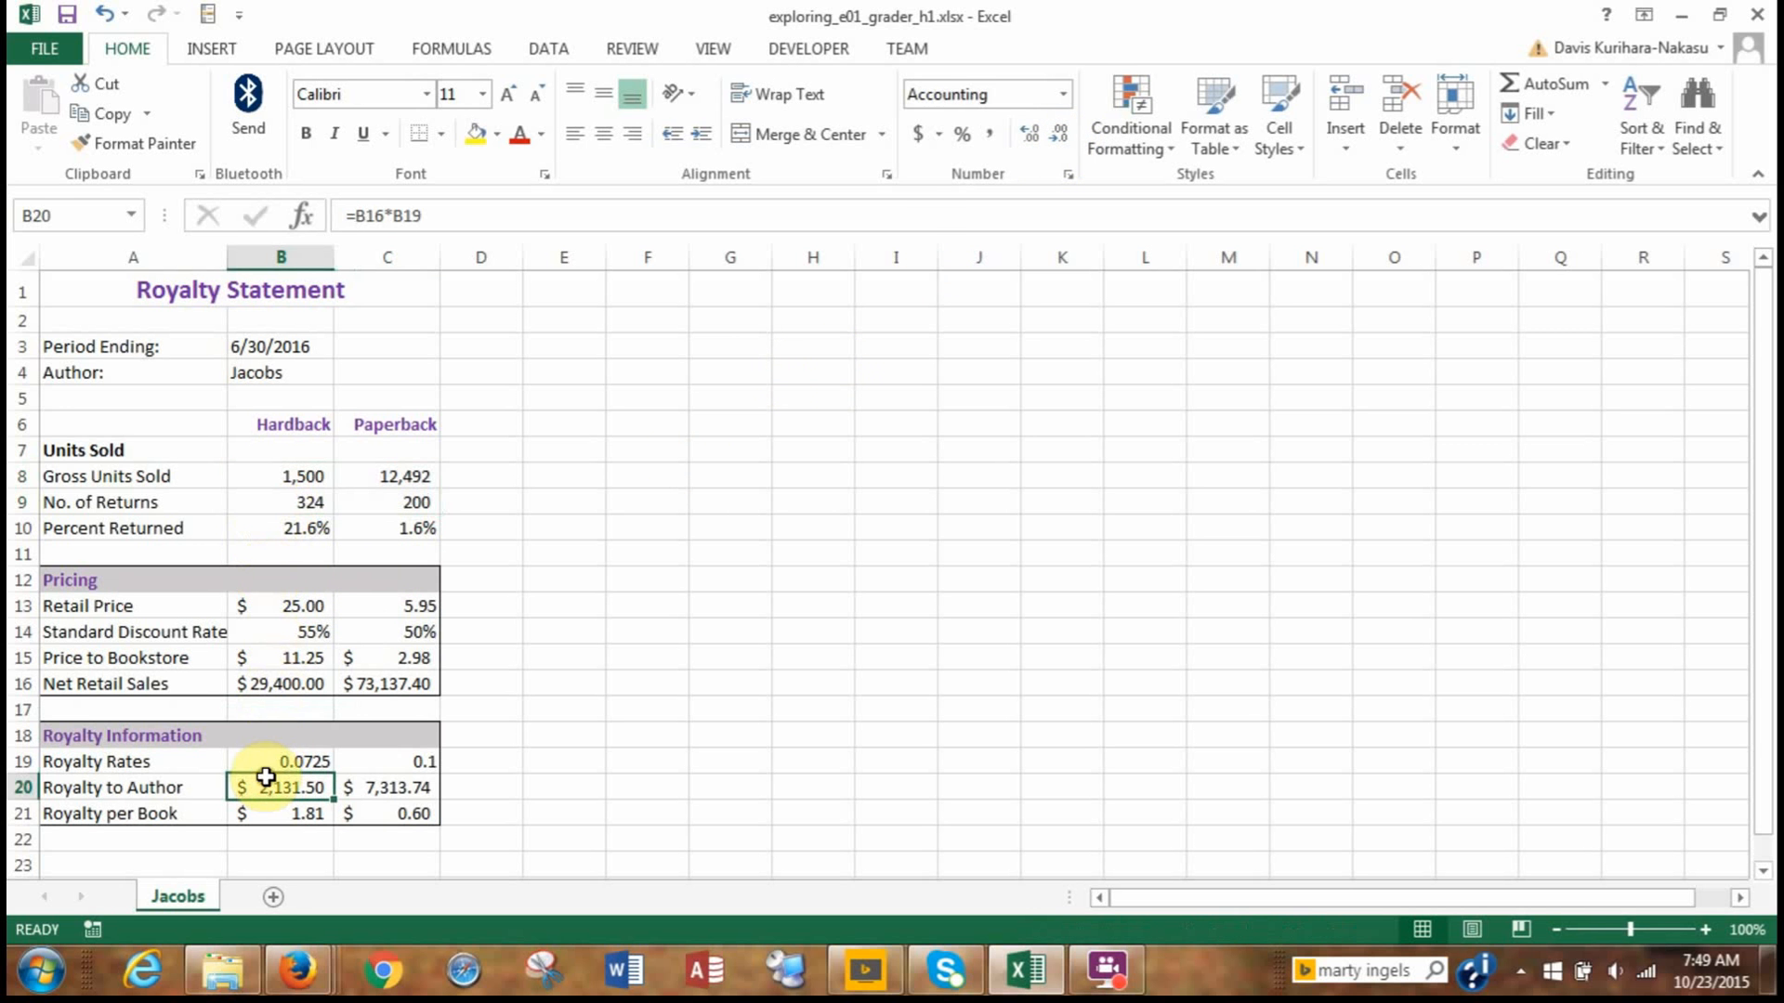
pyautogui.click(271, 762)
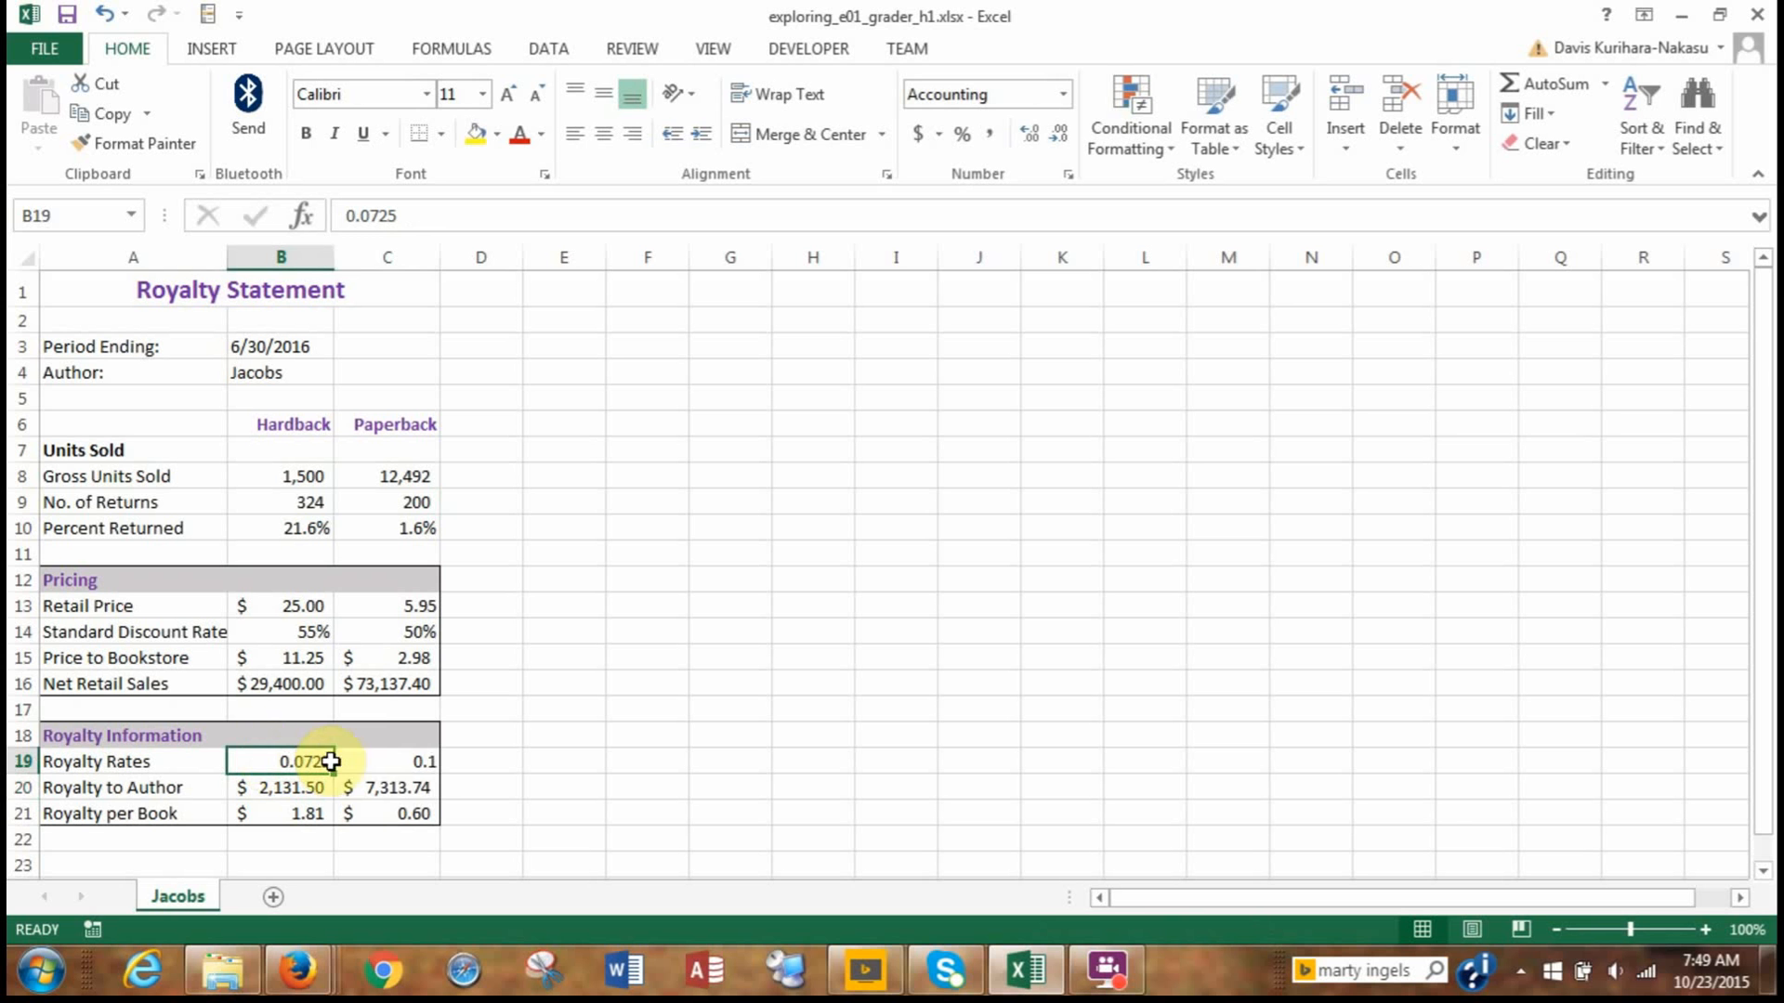
pyautogui.moveTo(331, 762); pyautogui.dragTo(373, 761)
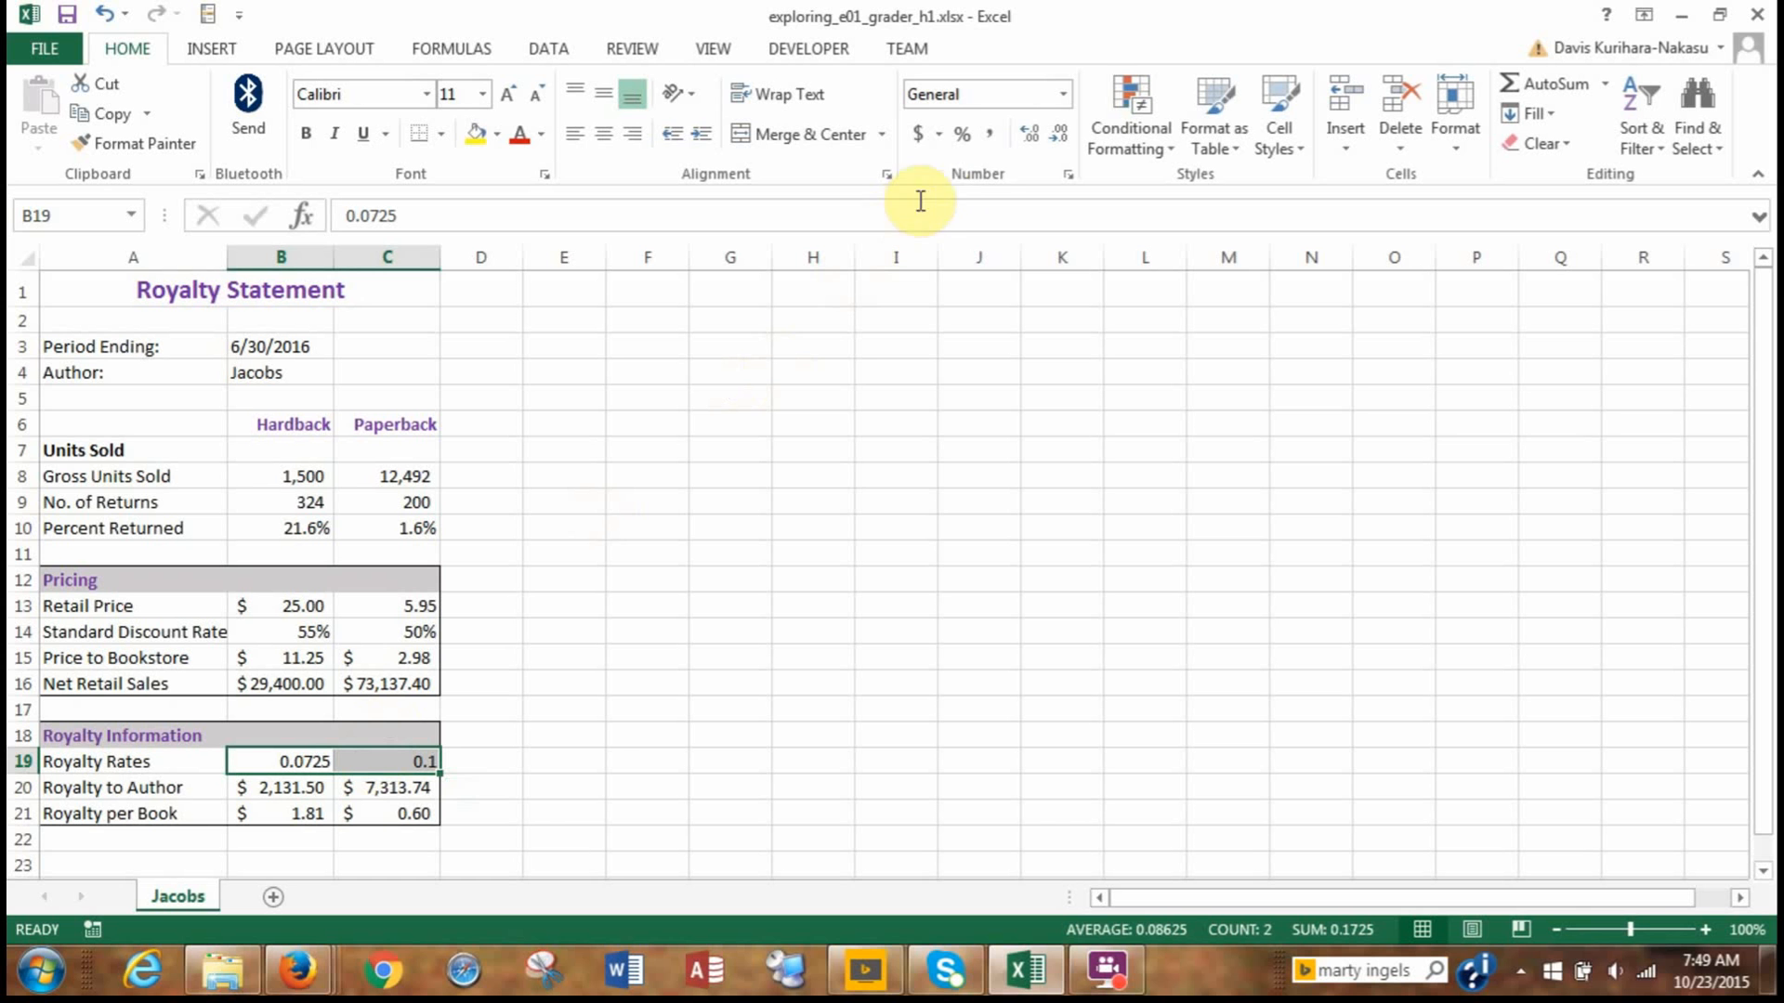
pyautogui.click(963, 137)
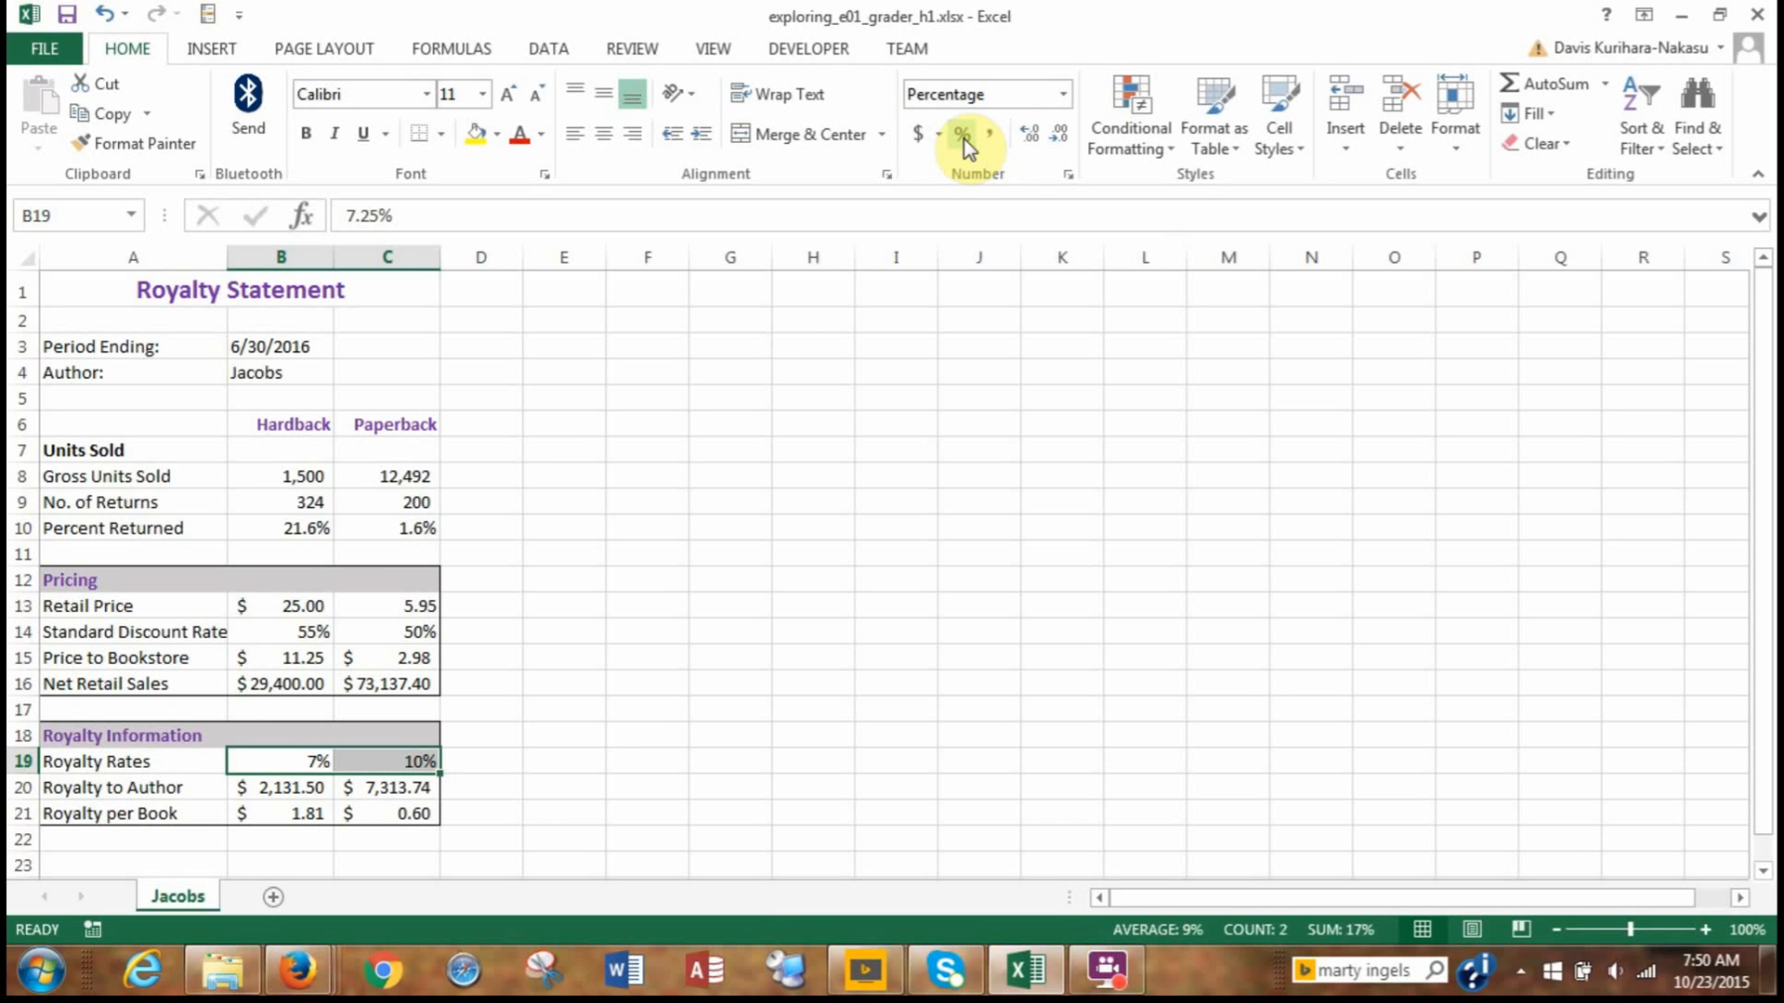
pyautogui.click(1037, 137)
pyautogui.click(1039, 142)
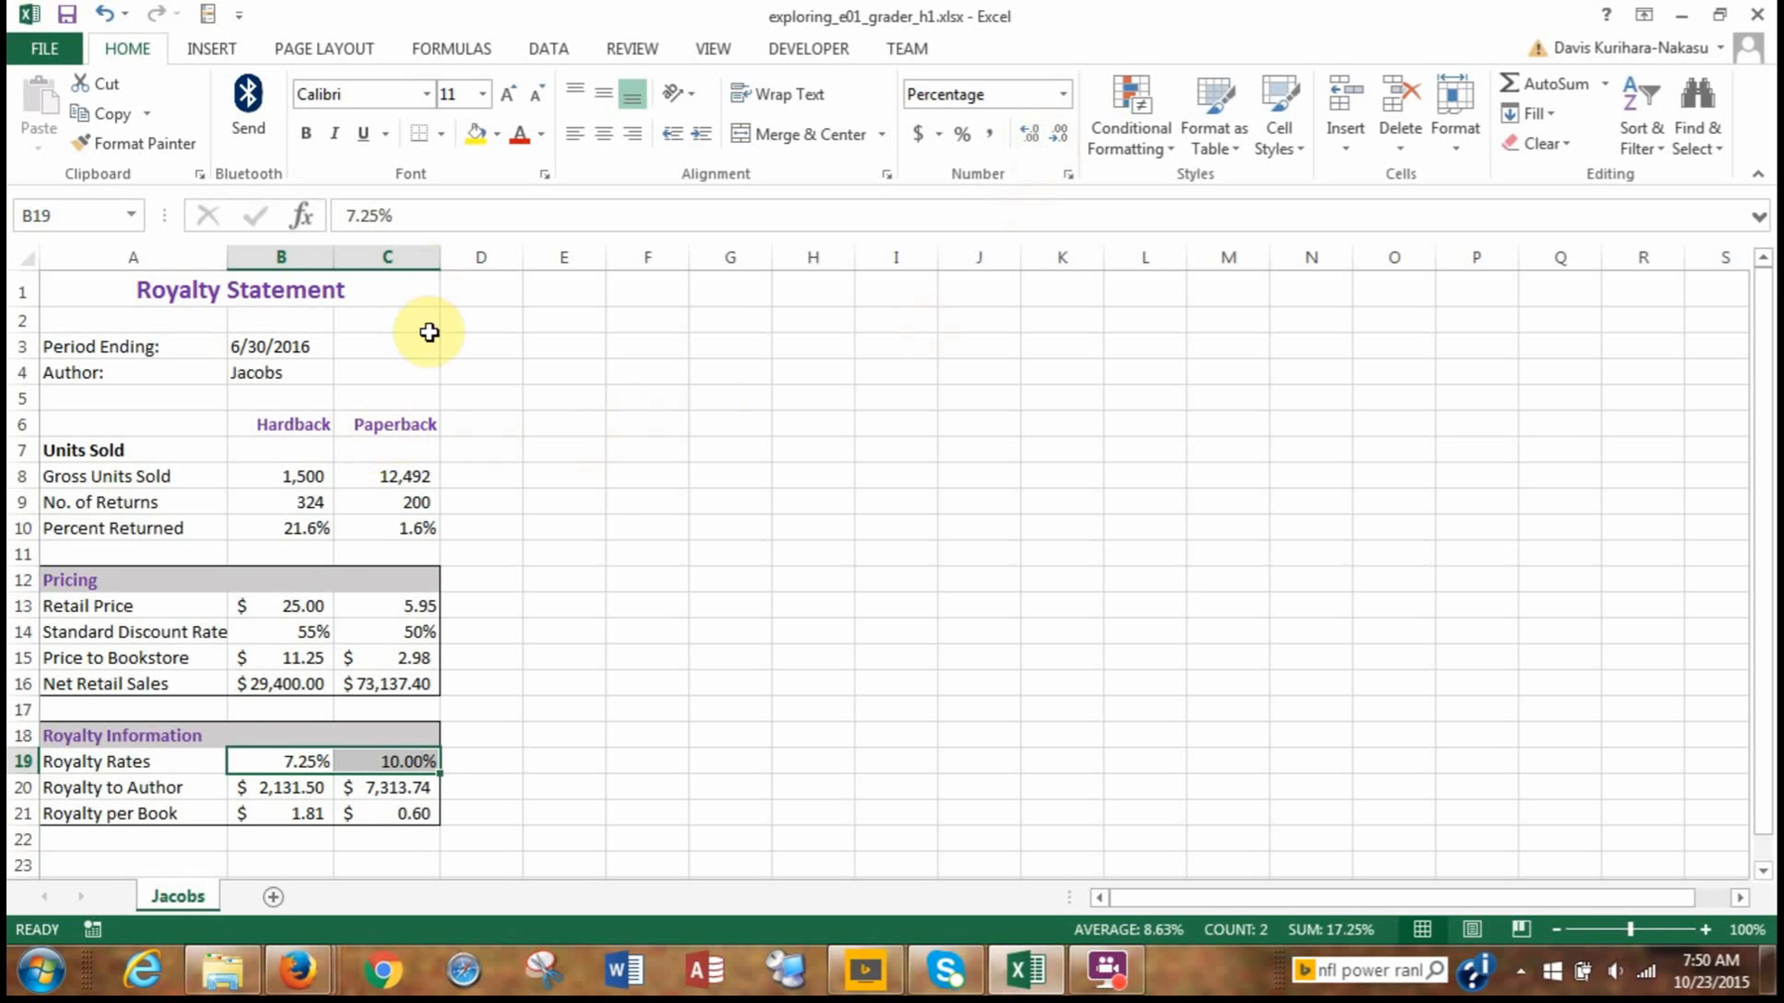
# Apply the Accounting number format to the Paperback retail price in C13.
pyautogui.click(392, 608)
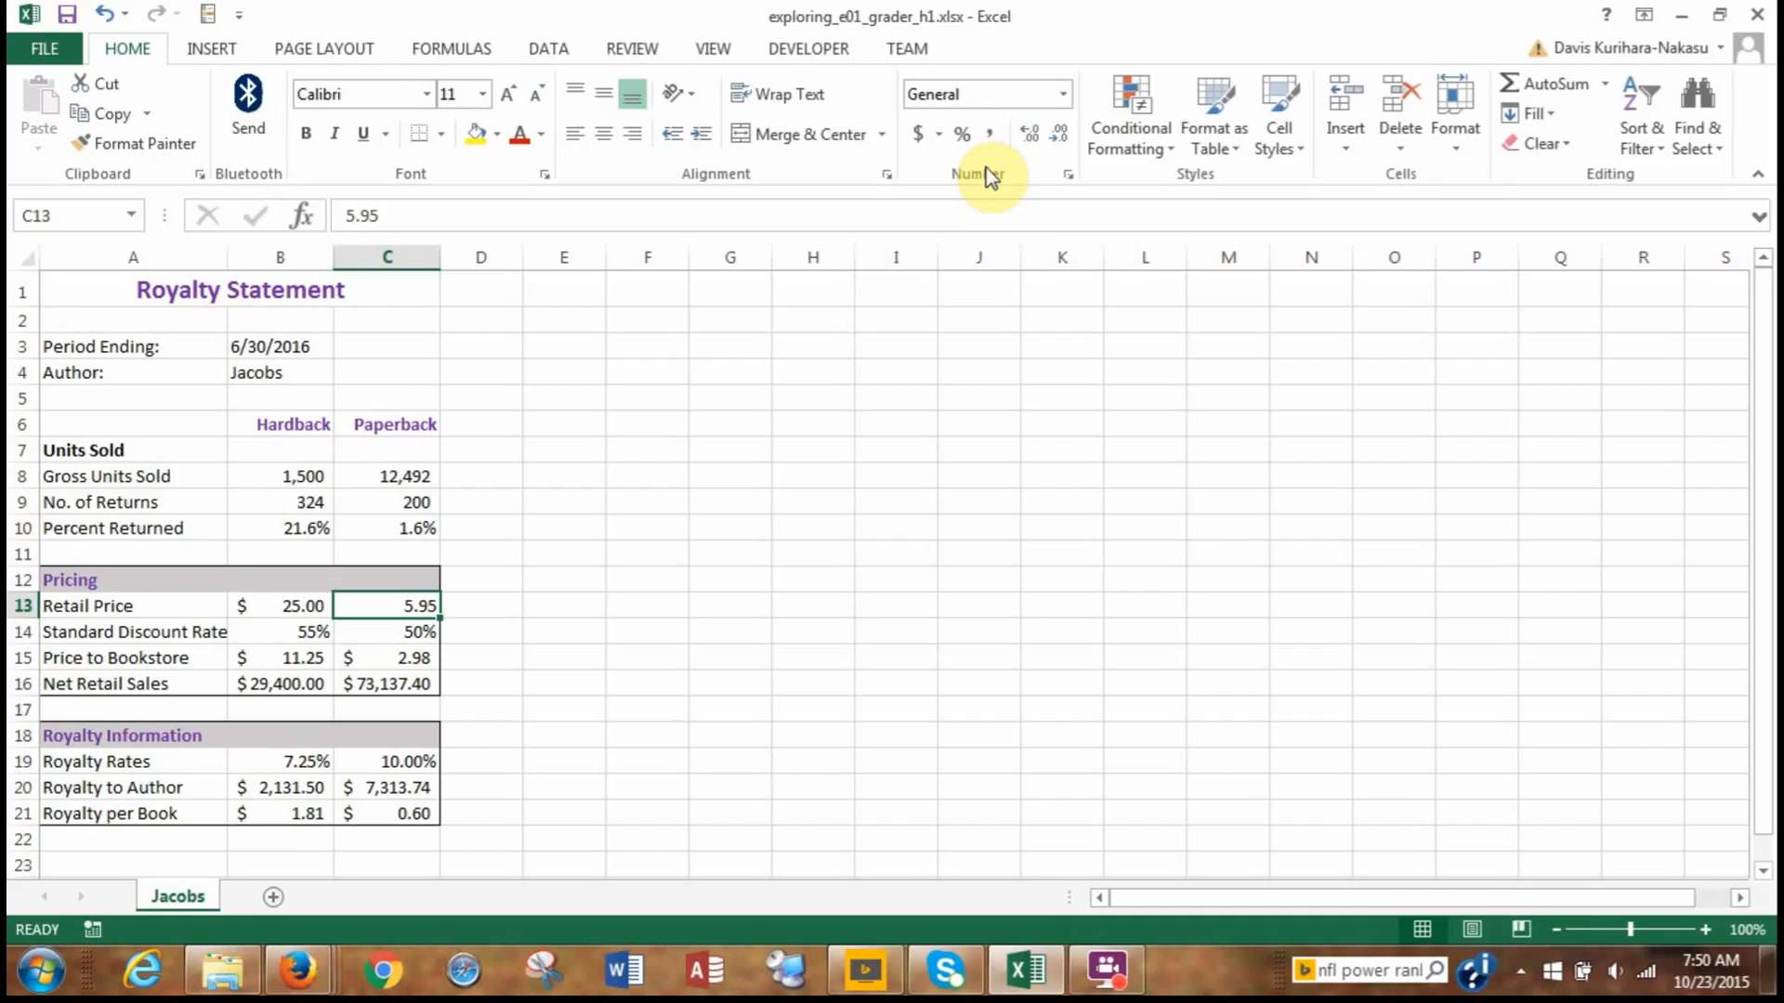
pyautogui.click(1064, 101)
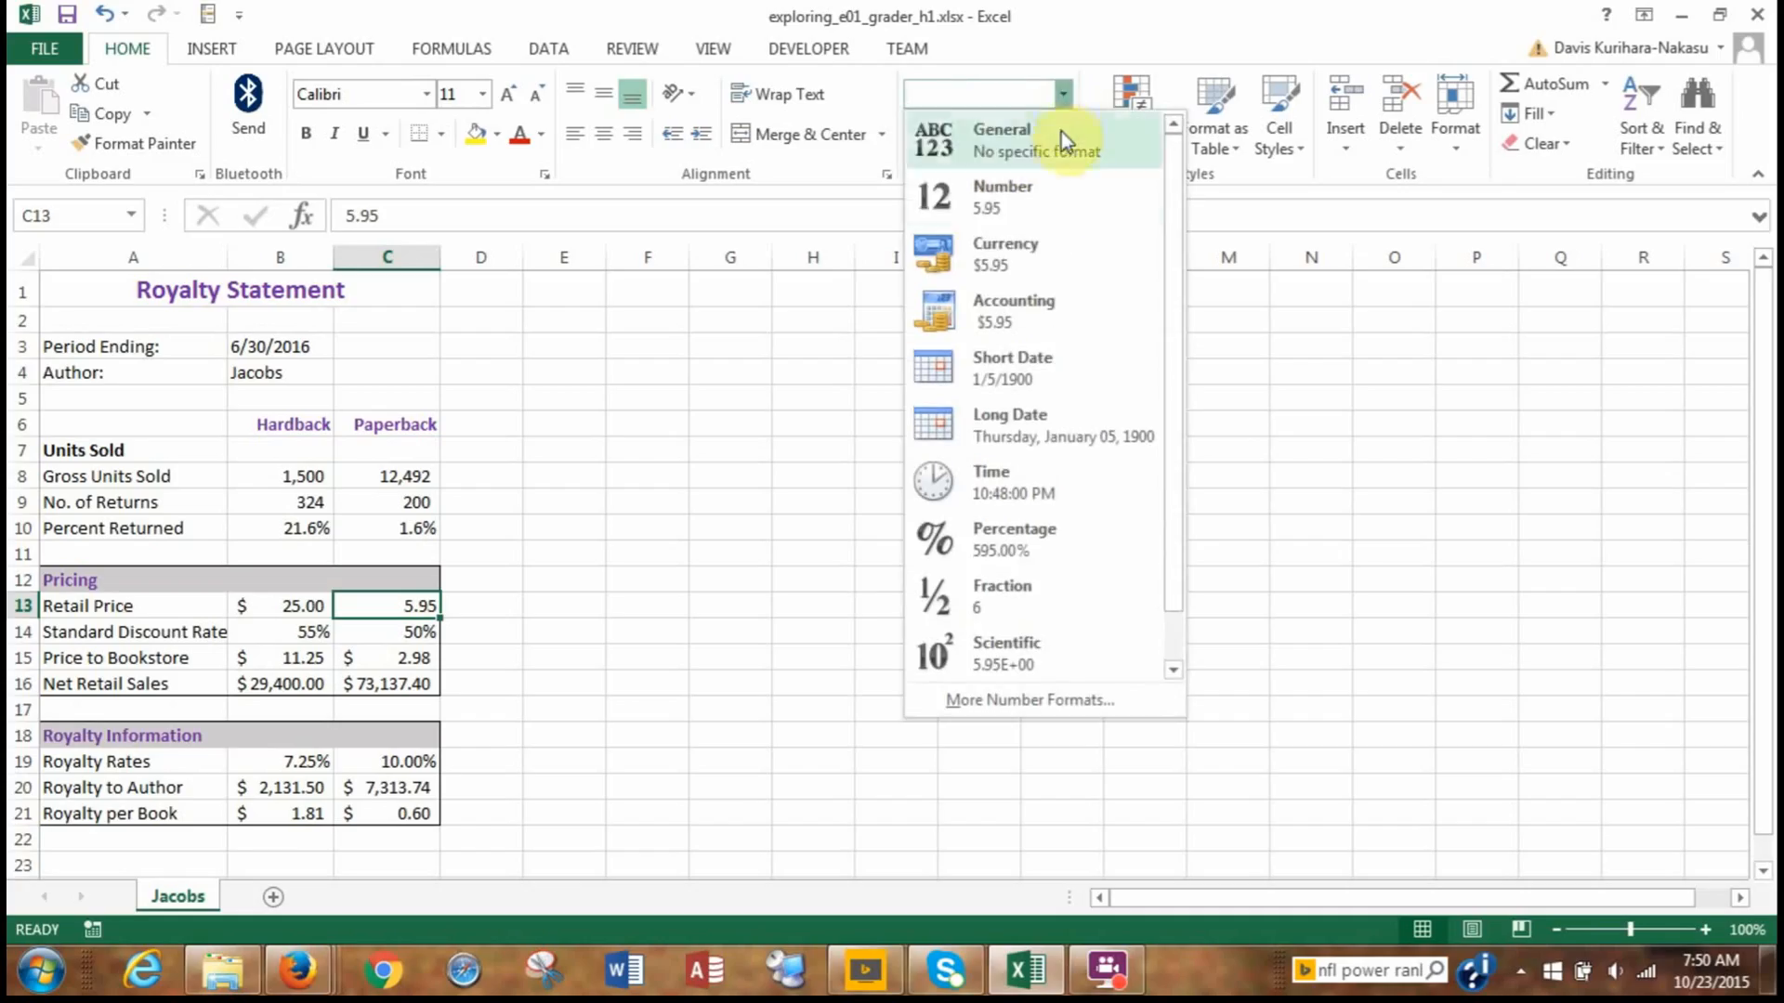
pyautogui.click(1055, 307)
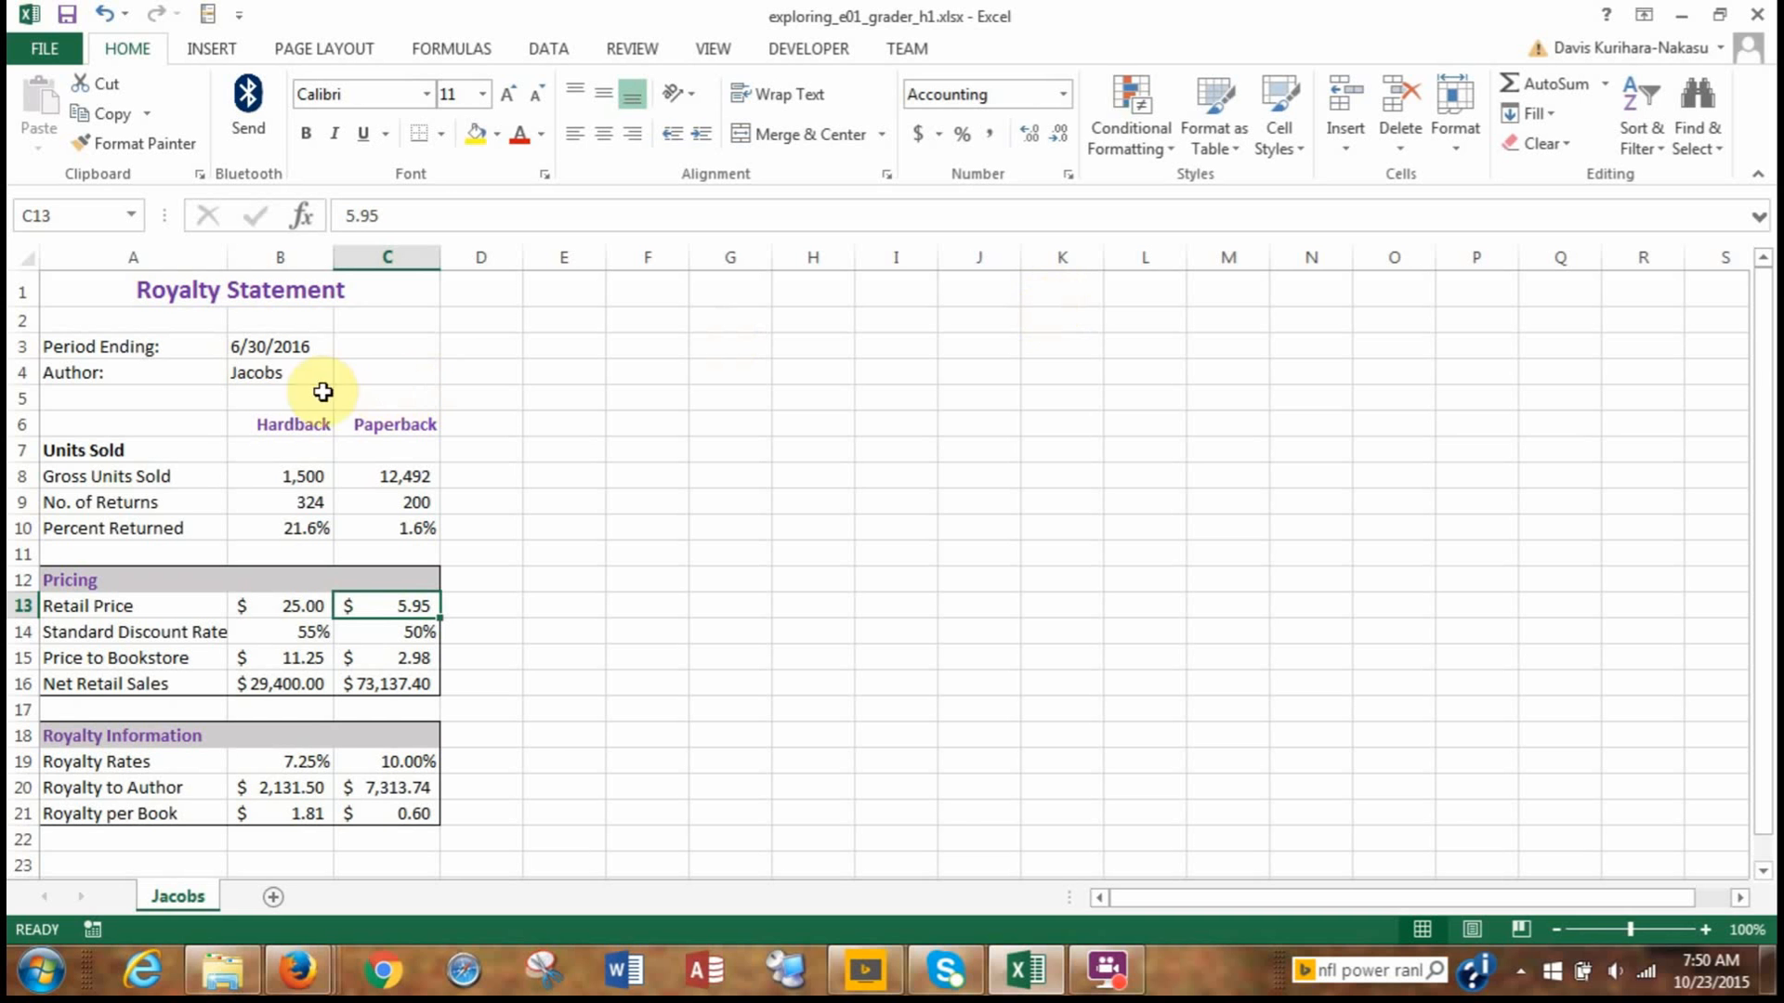
# Give the Units Sold heading in A7 a purple font and a Gray-25%, Background 2, Darker 10% fill.
pyautogui.click(136, 450)
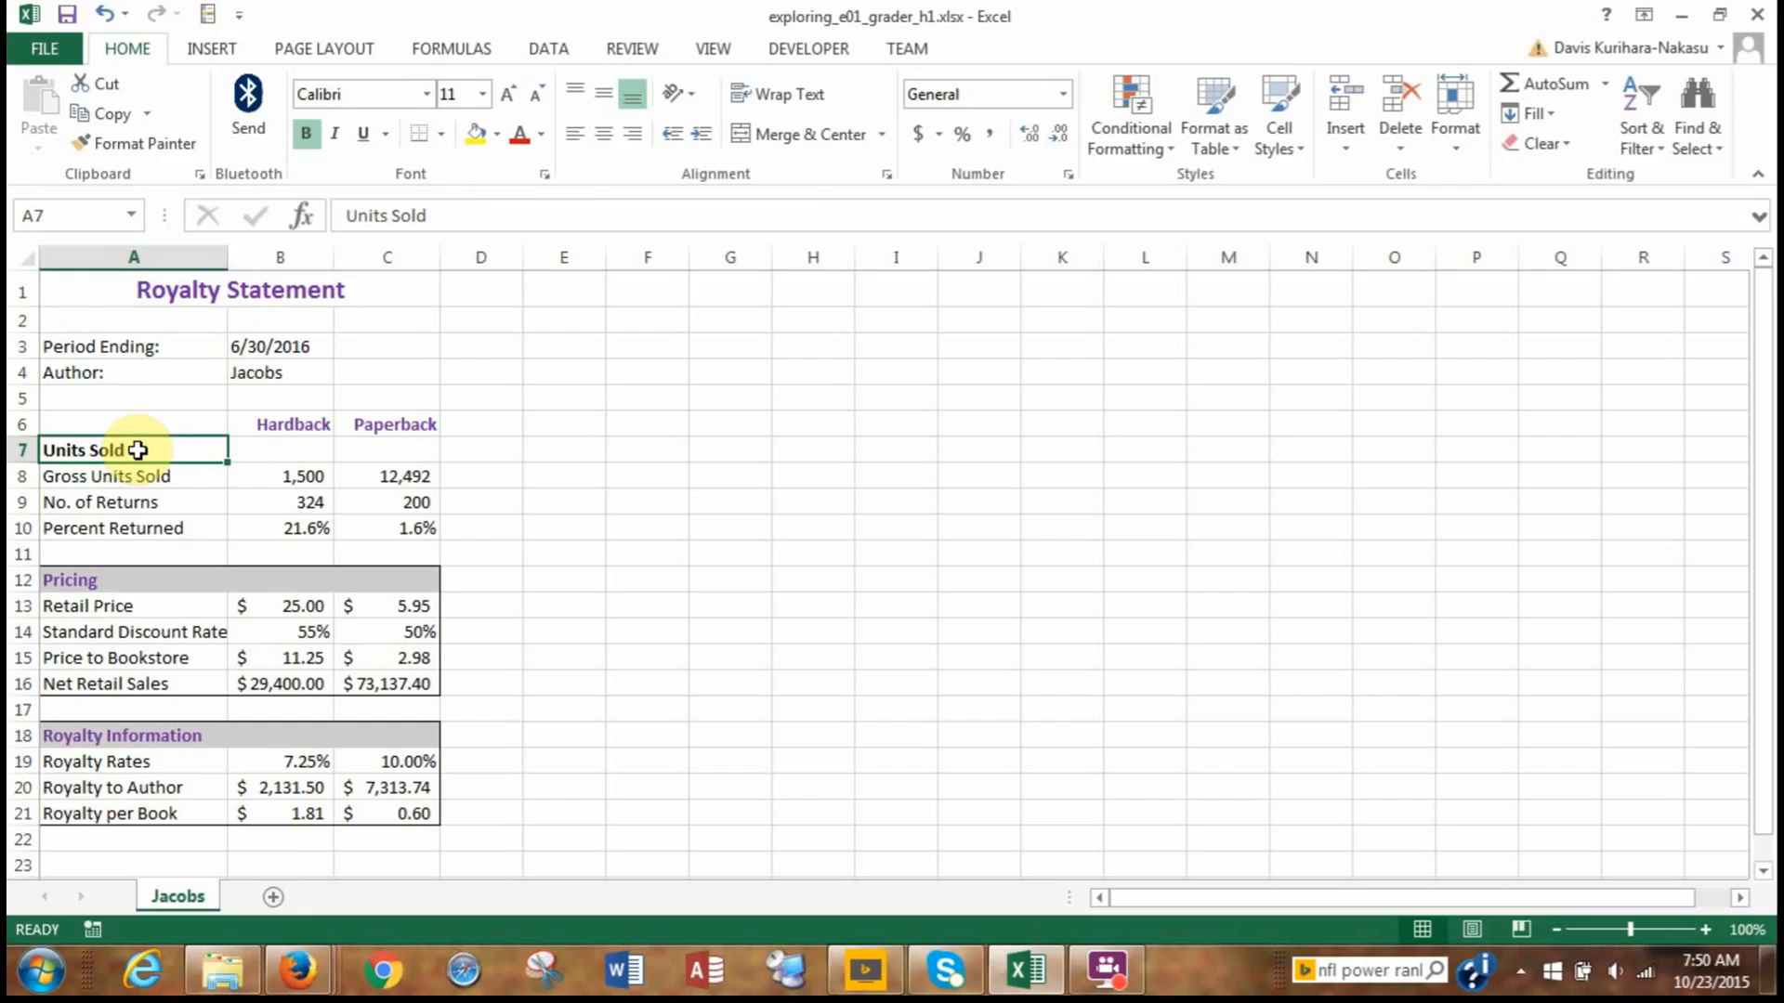
pyautogui.click(542, 135)
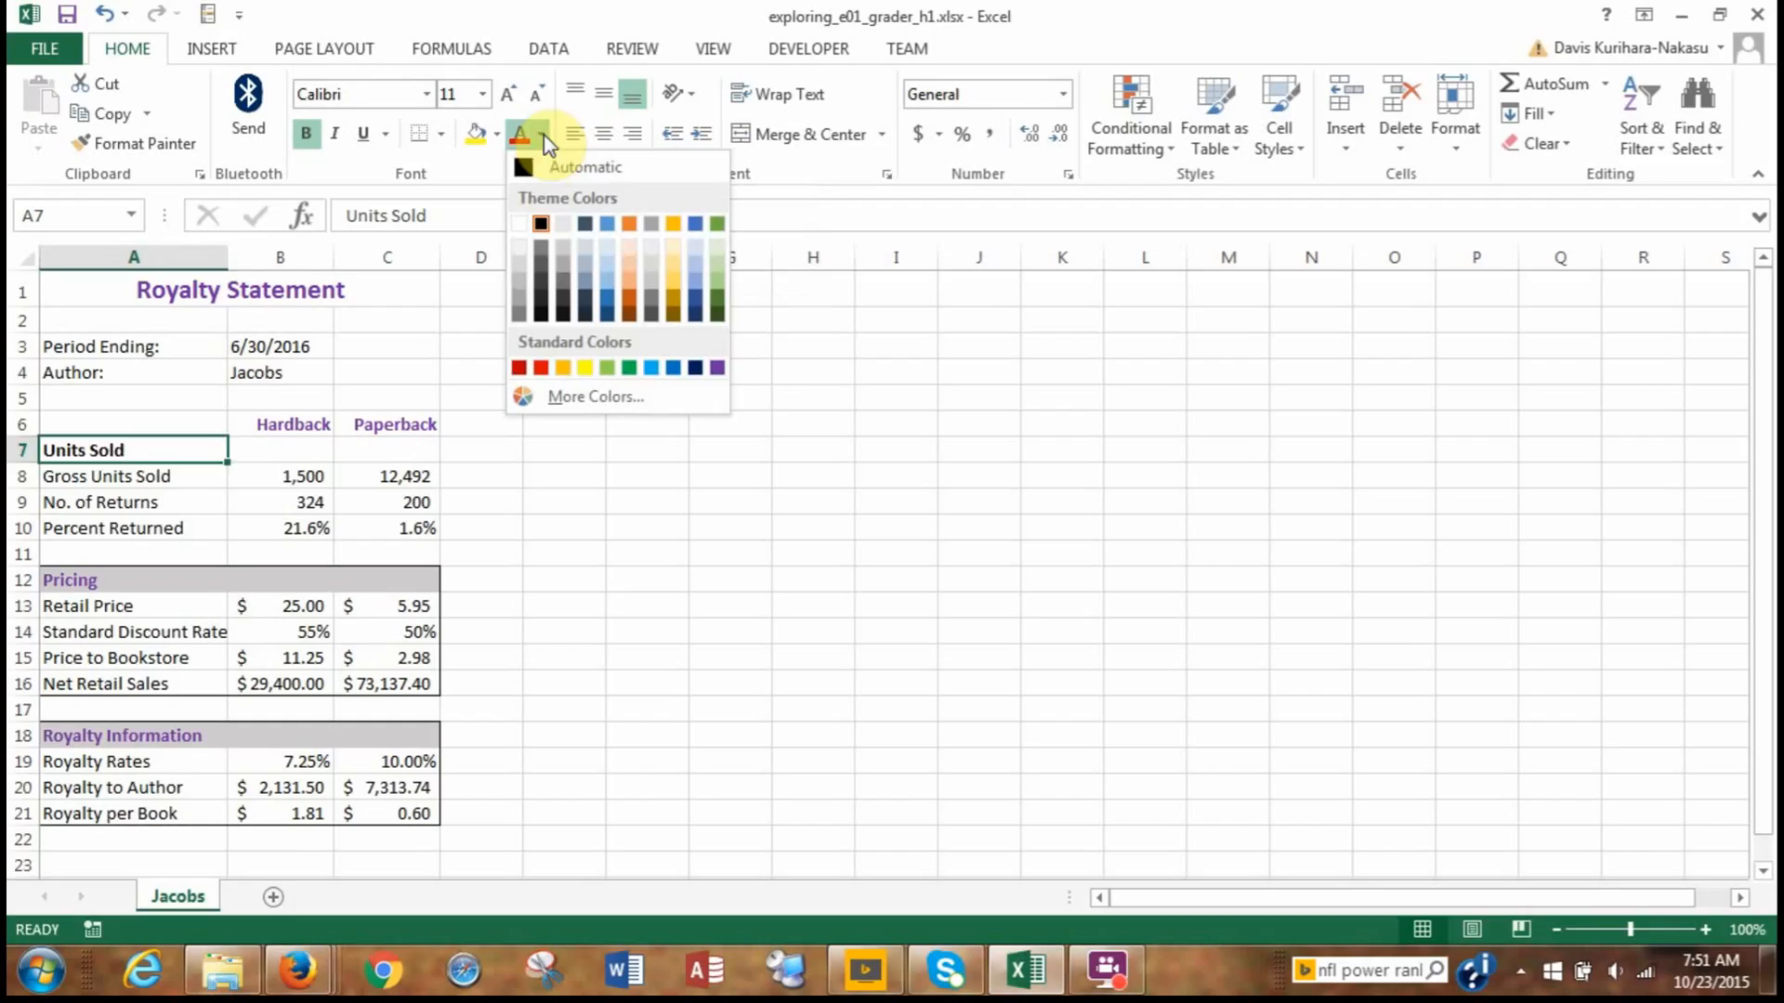
pyautogui.click(719, 370)
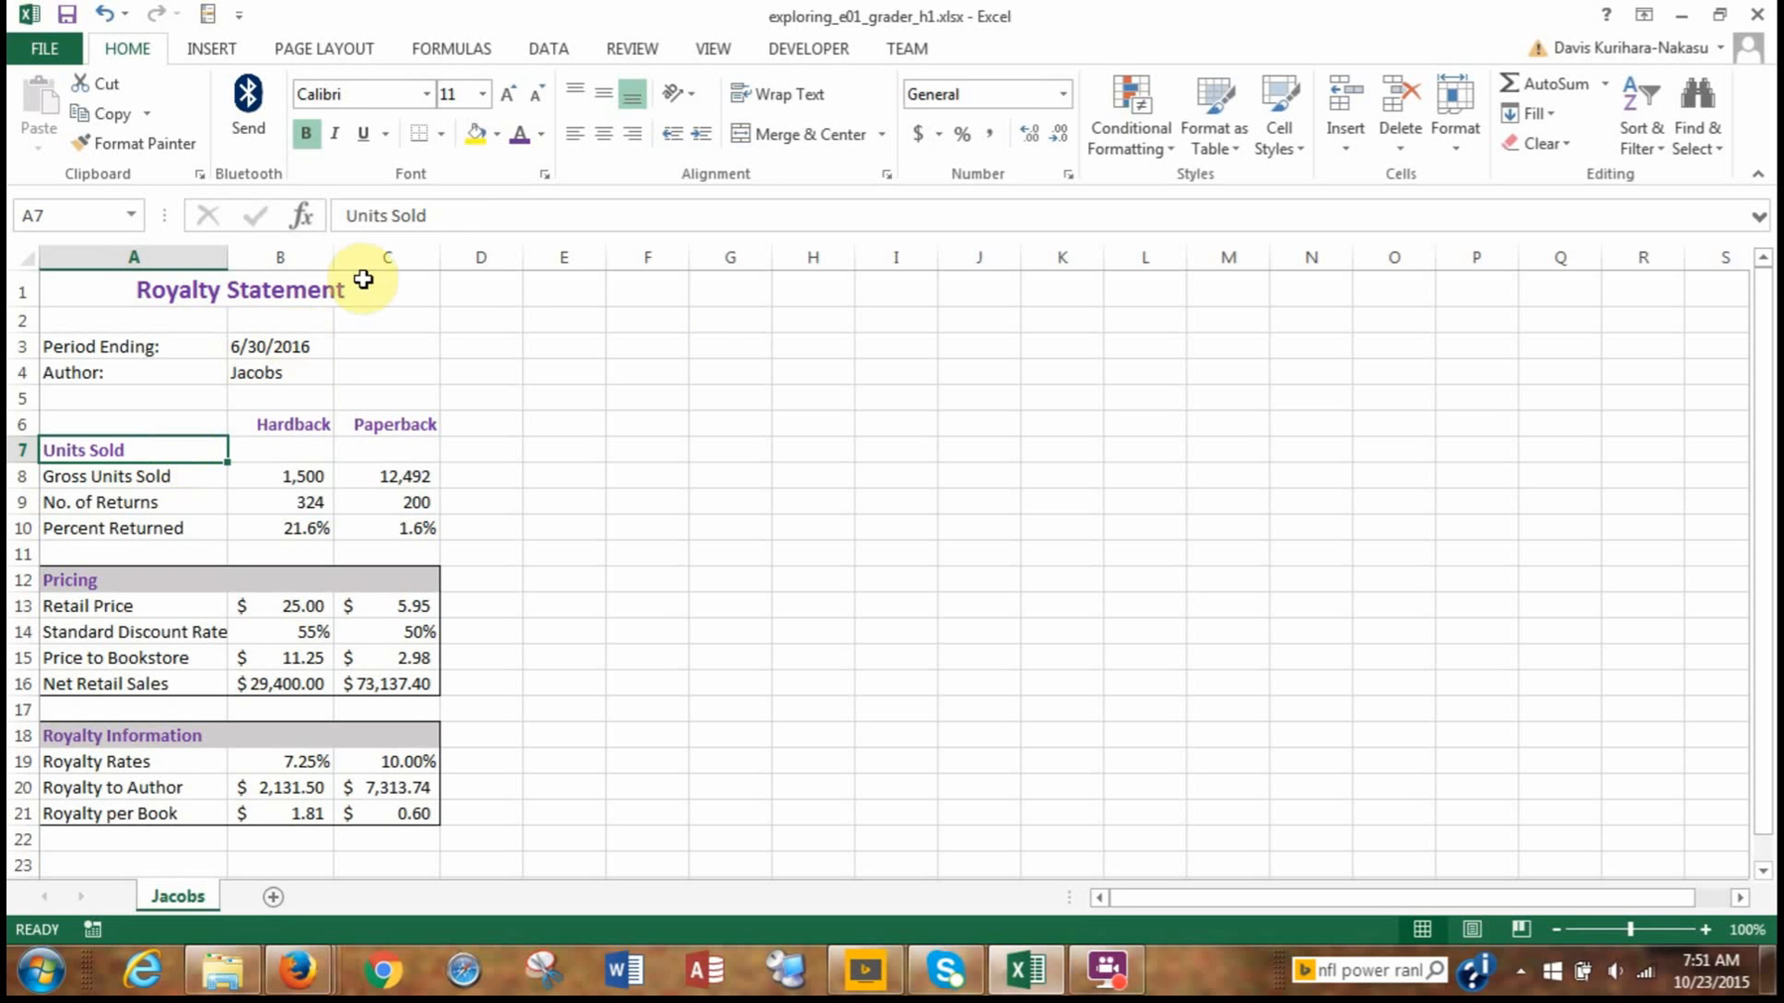
pyautogui.click(498, 138)
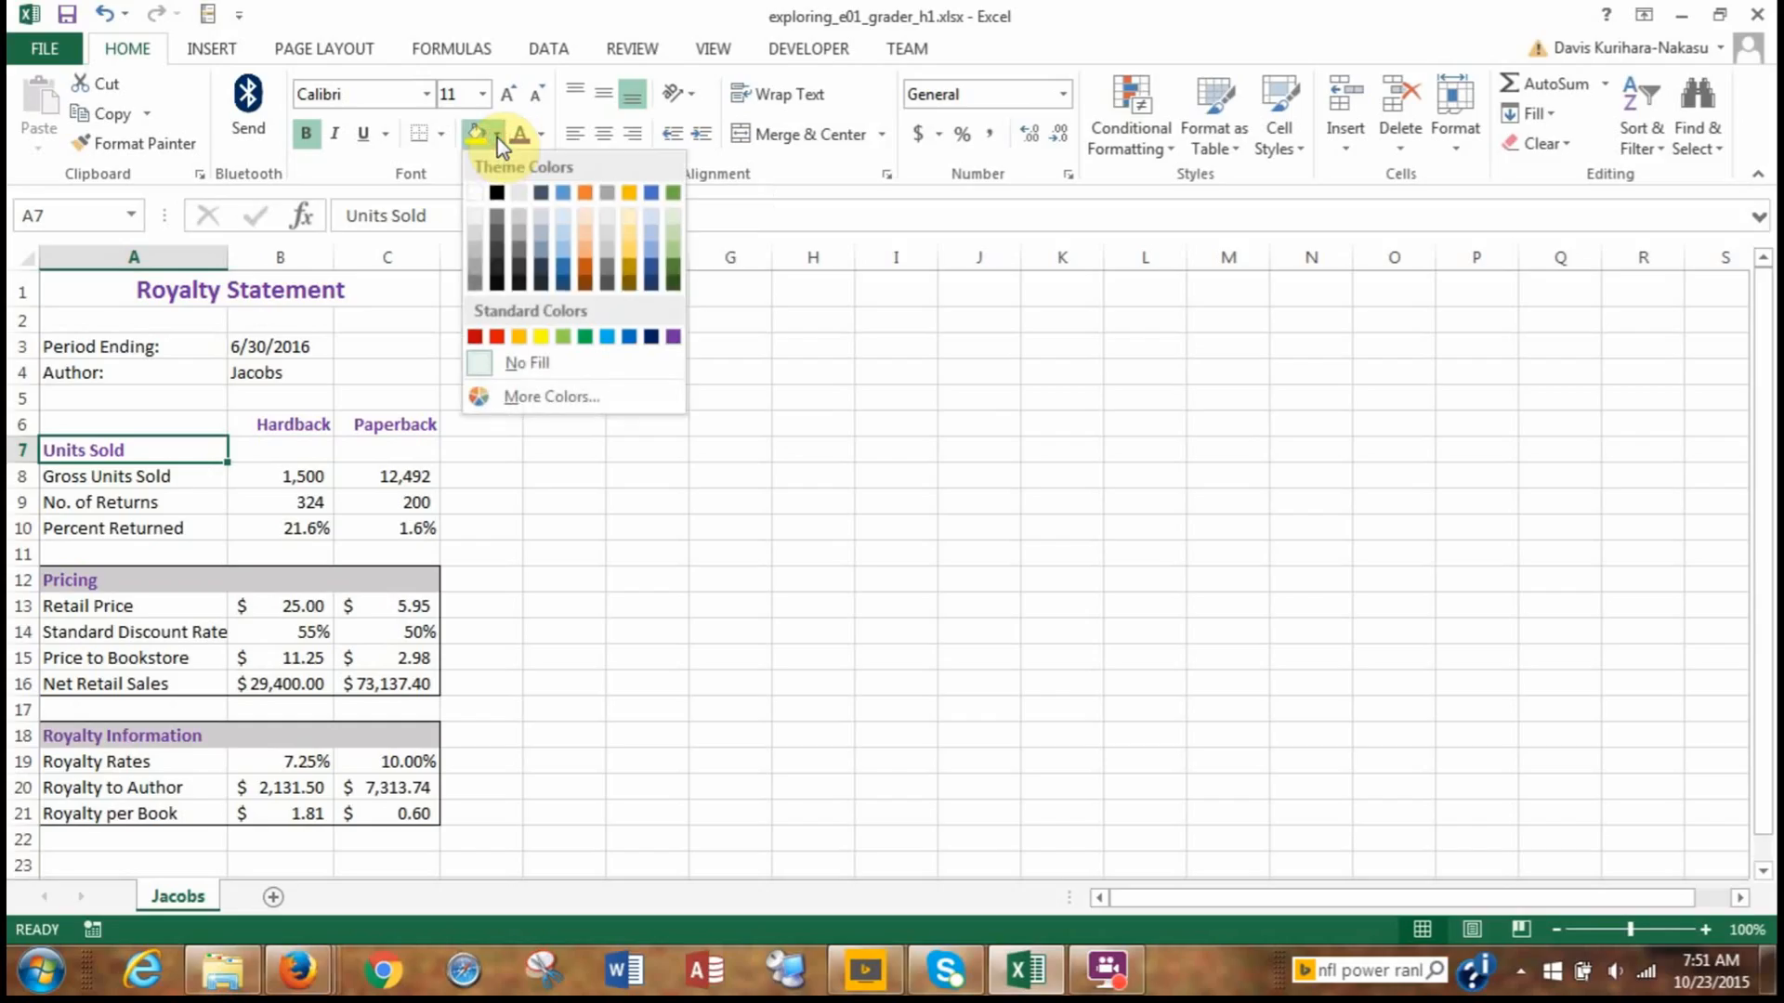
pyautogui.click(522, 228)
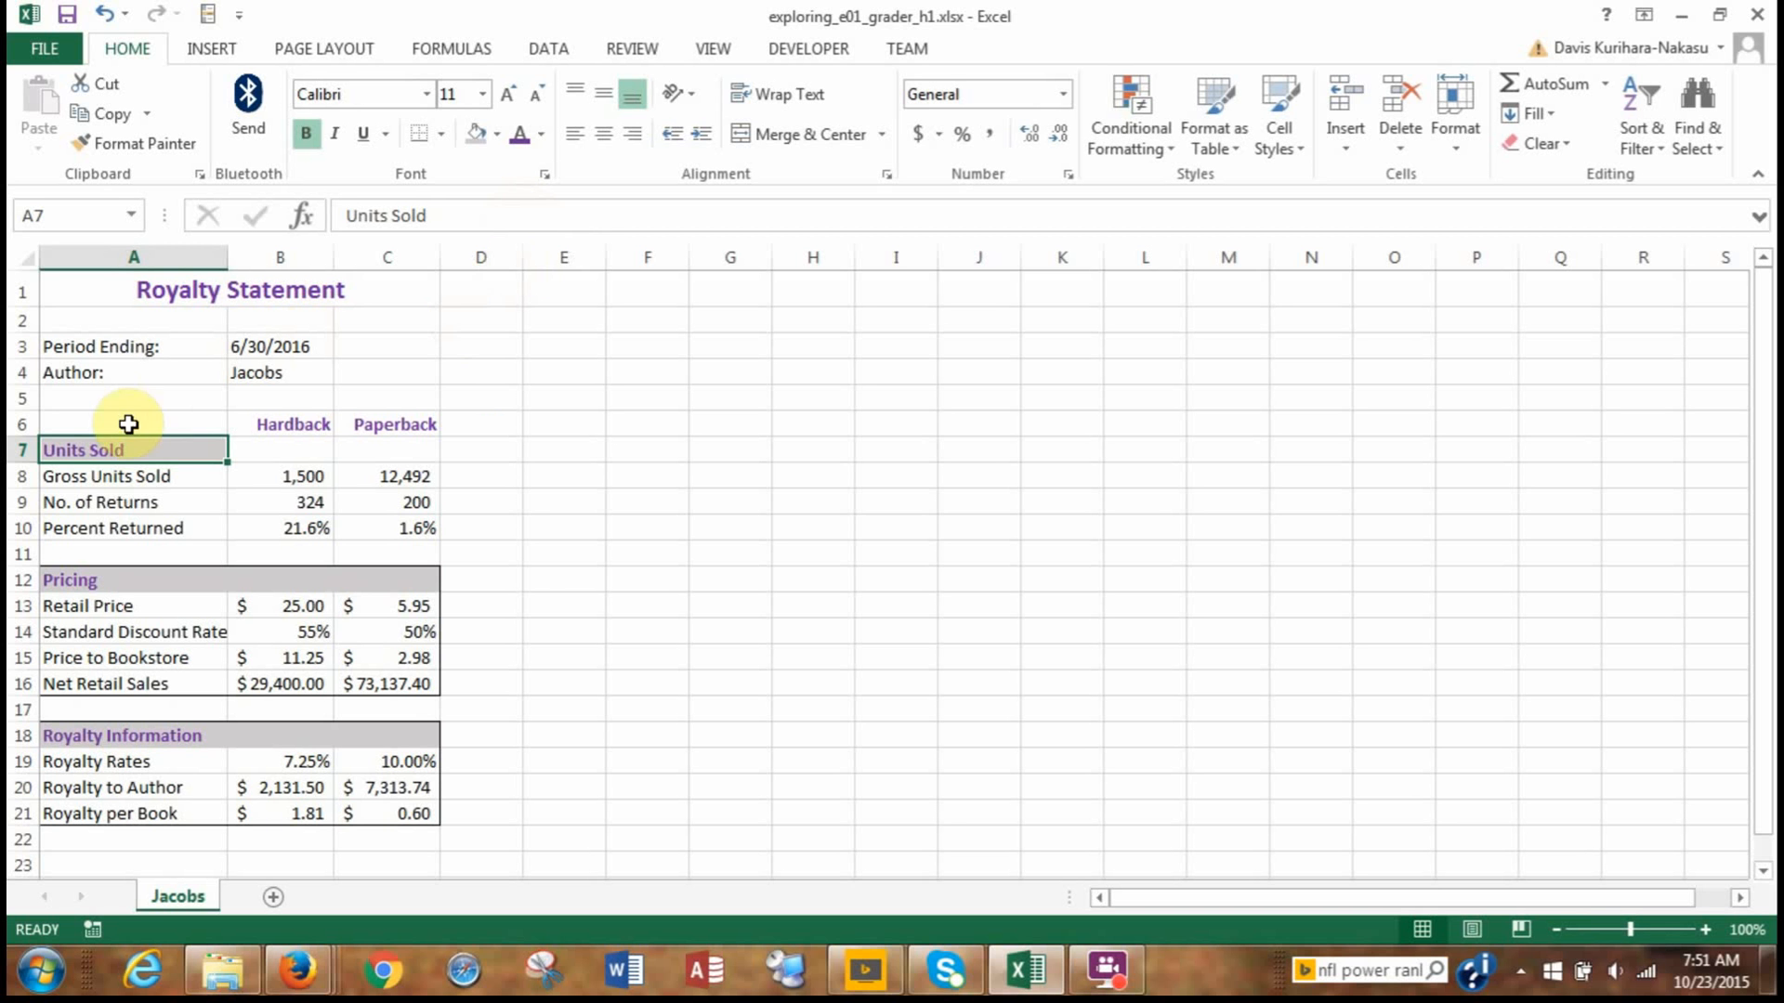
# Merge the Units Sold heading across A7:C7 using Merge Across.
pyautogui.click(139, 474)
pyautogui.click(135, 451)
pyautogui.moveTo(135, 450); pyautogui.dragTo(373, 446)
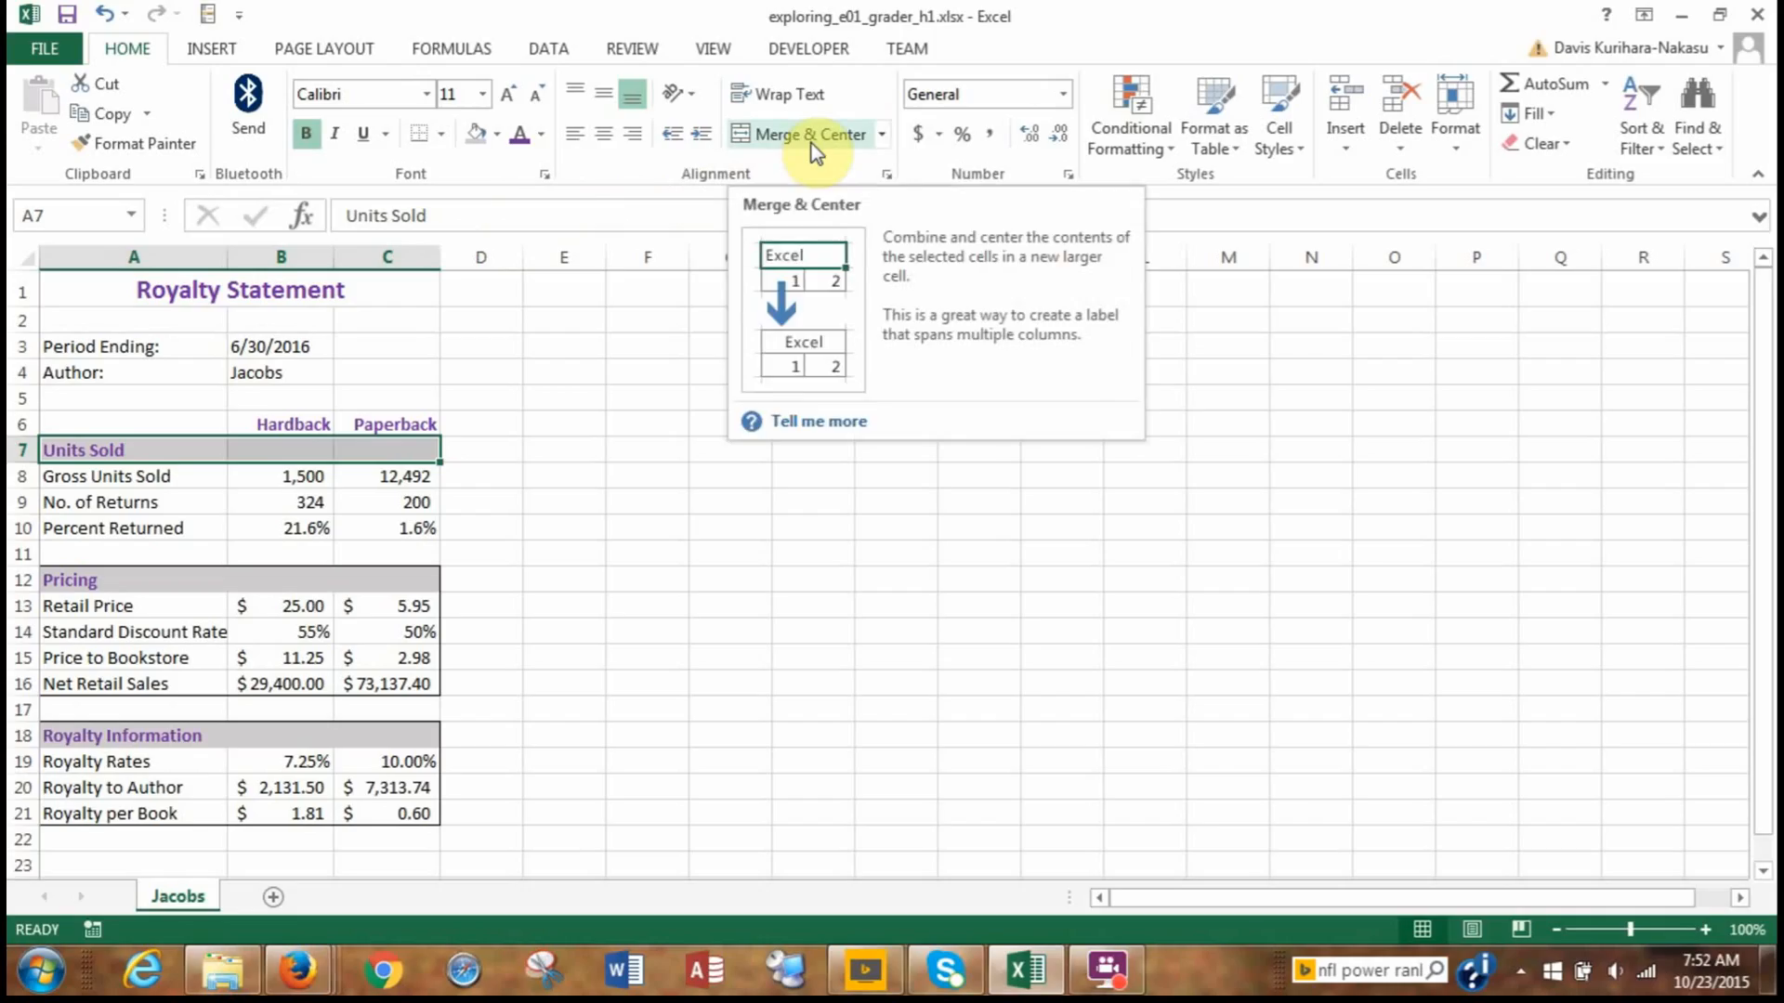
pyautogui.click(888, 138)
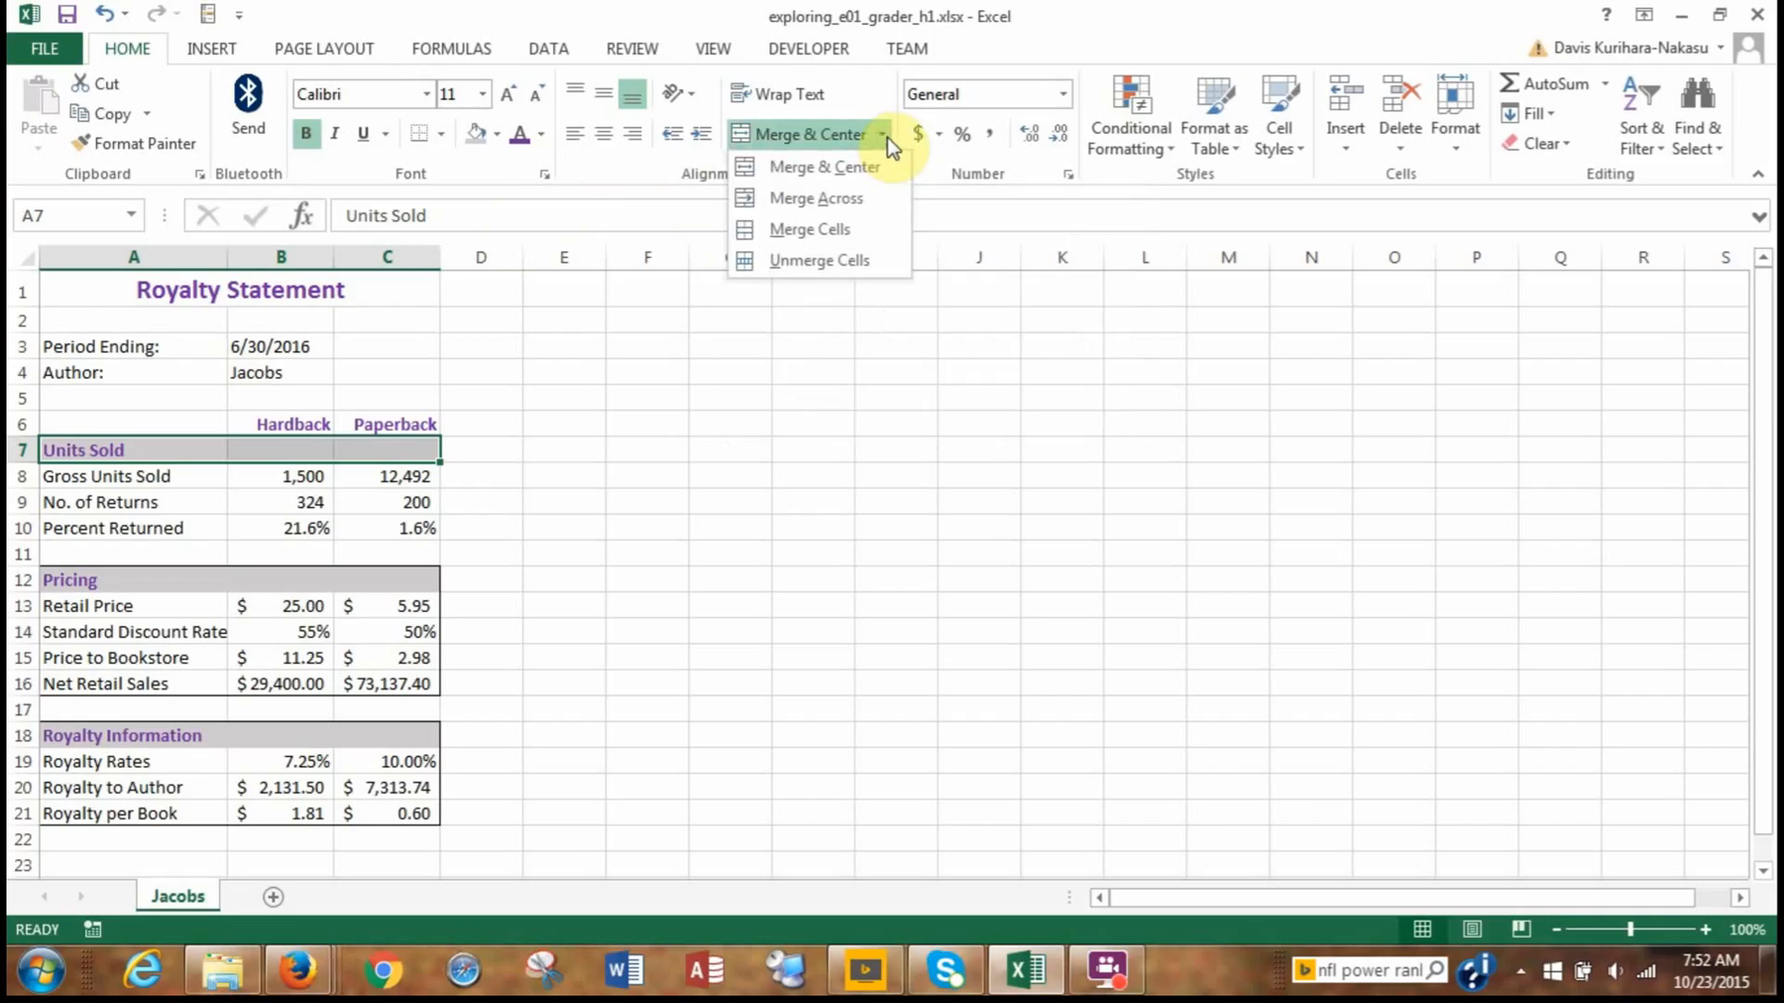
pyautogui.click(879, 203)
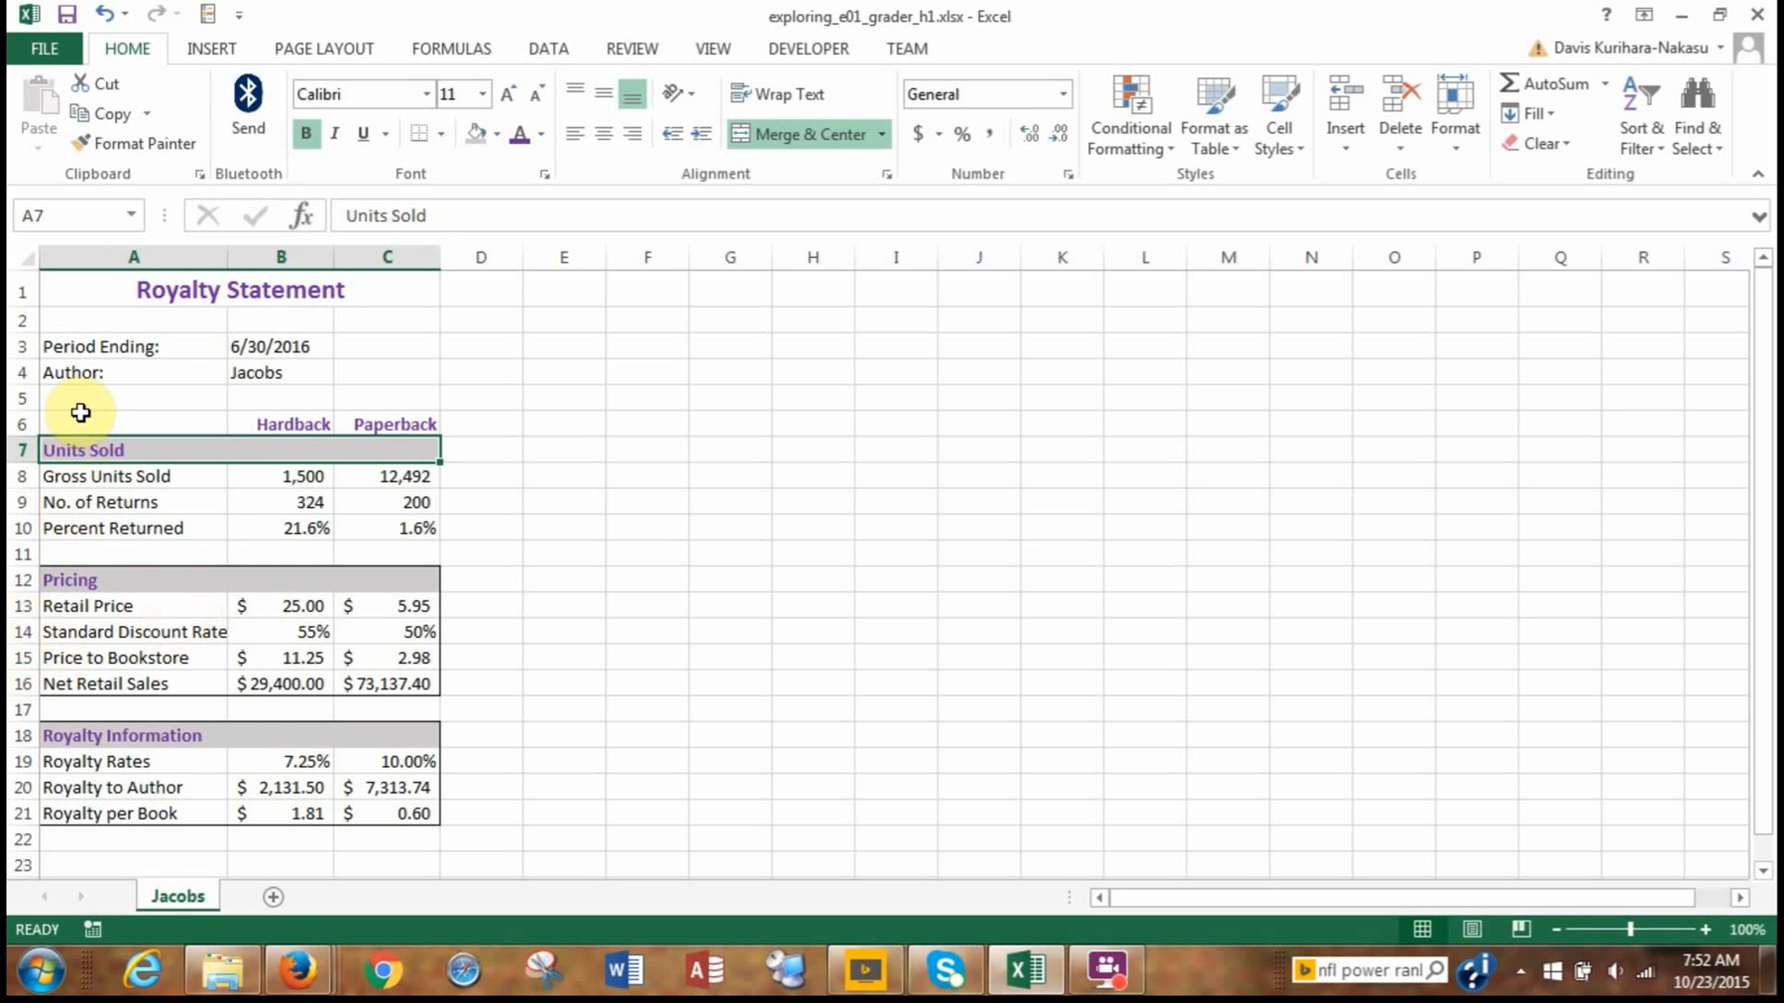
# Increase the indent once for the row labels in A8:A10, A13:A16 and A19:A21.
pyautogui.click(80, 475)
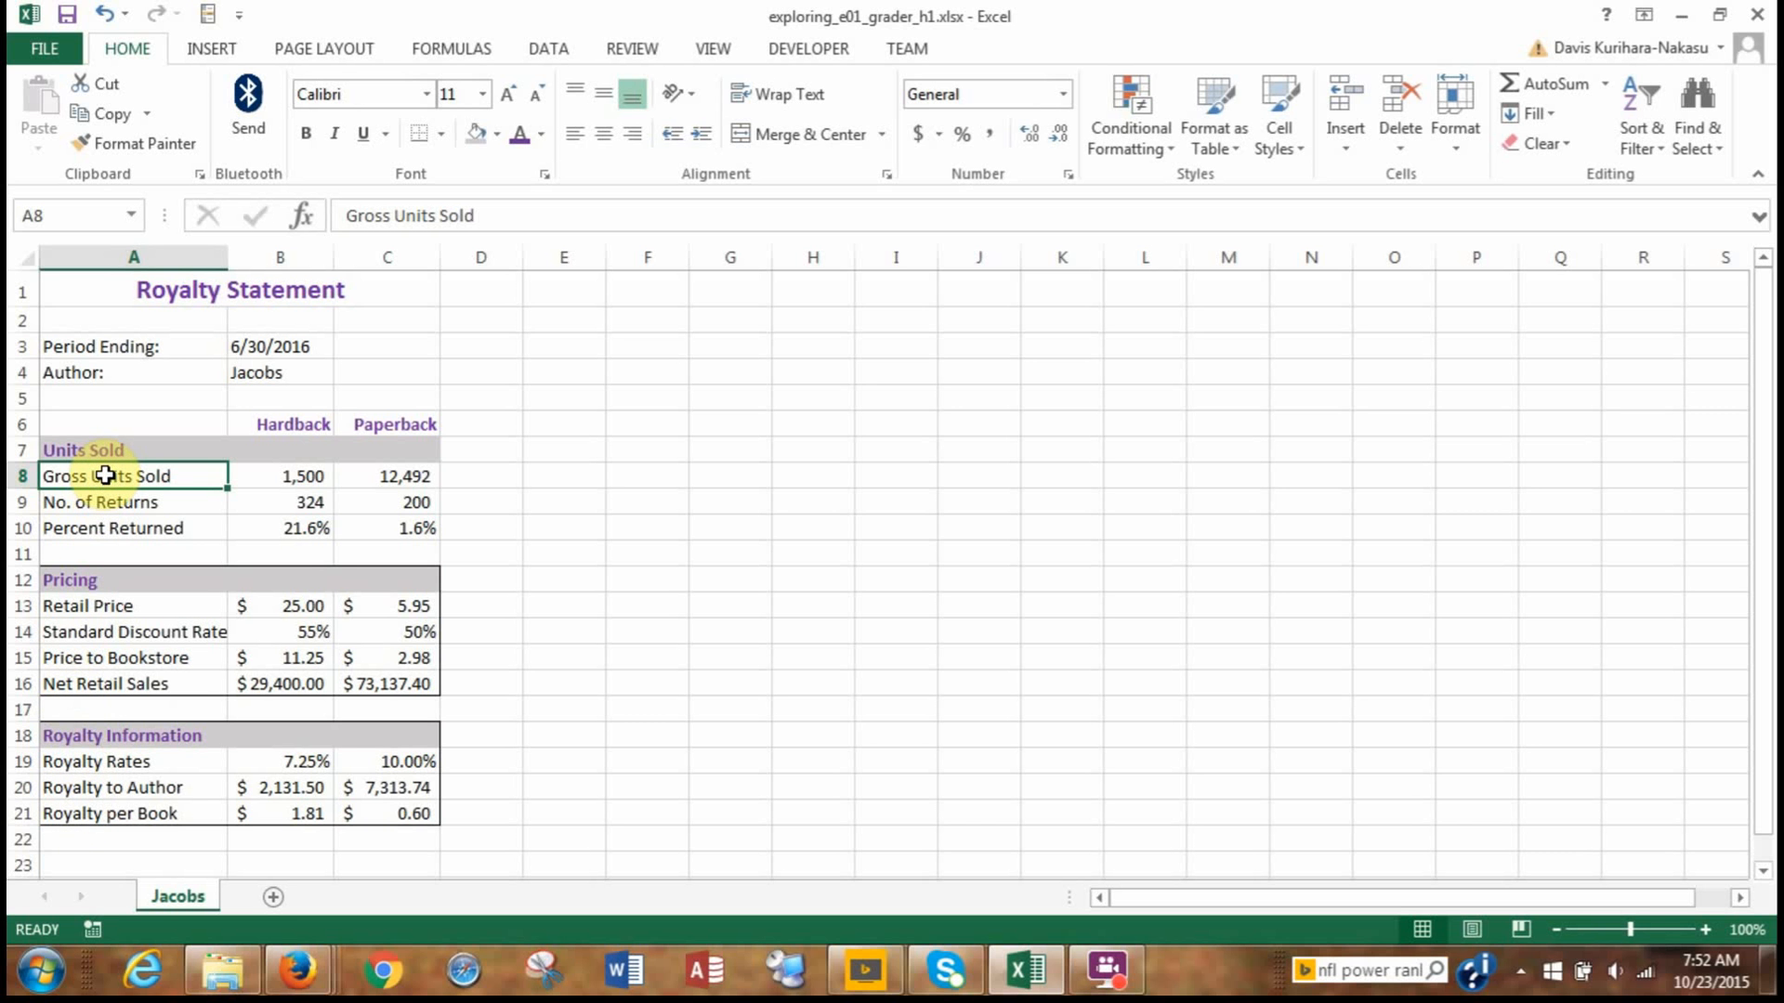
pyautogui.moveTo(105, 476); pyautogui.dragTo(97, 528)
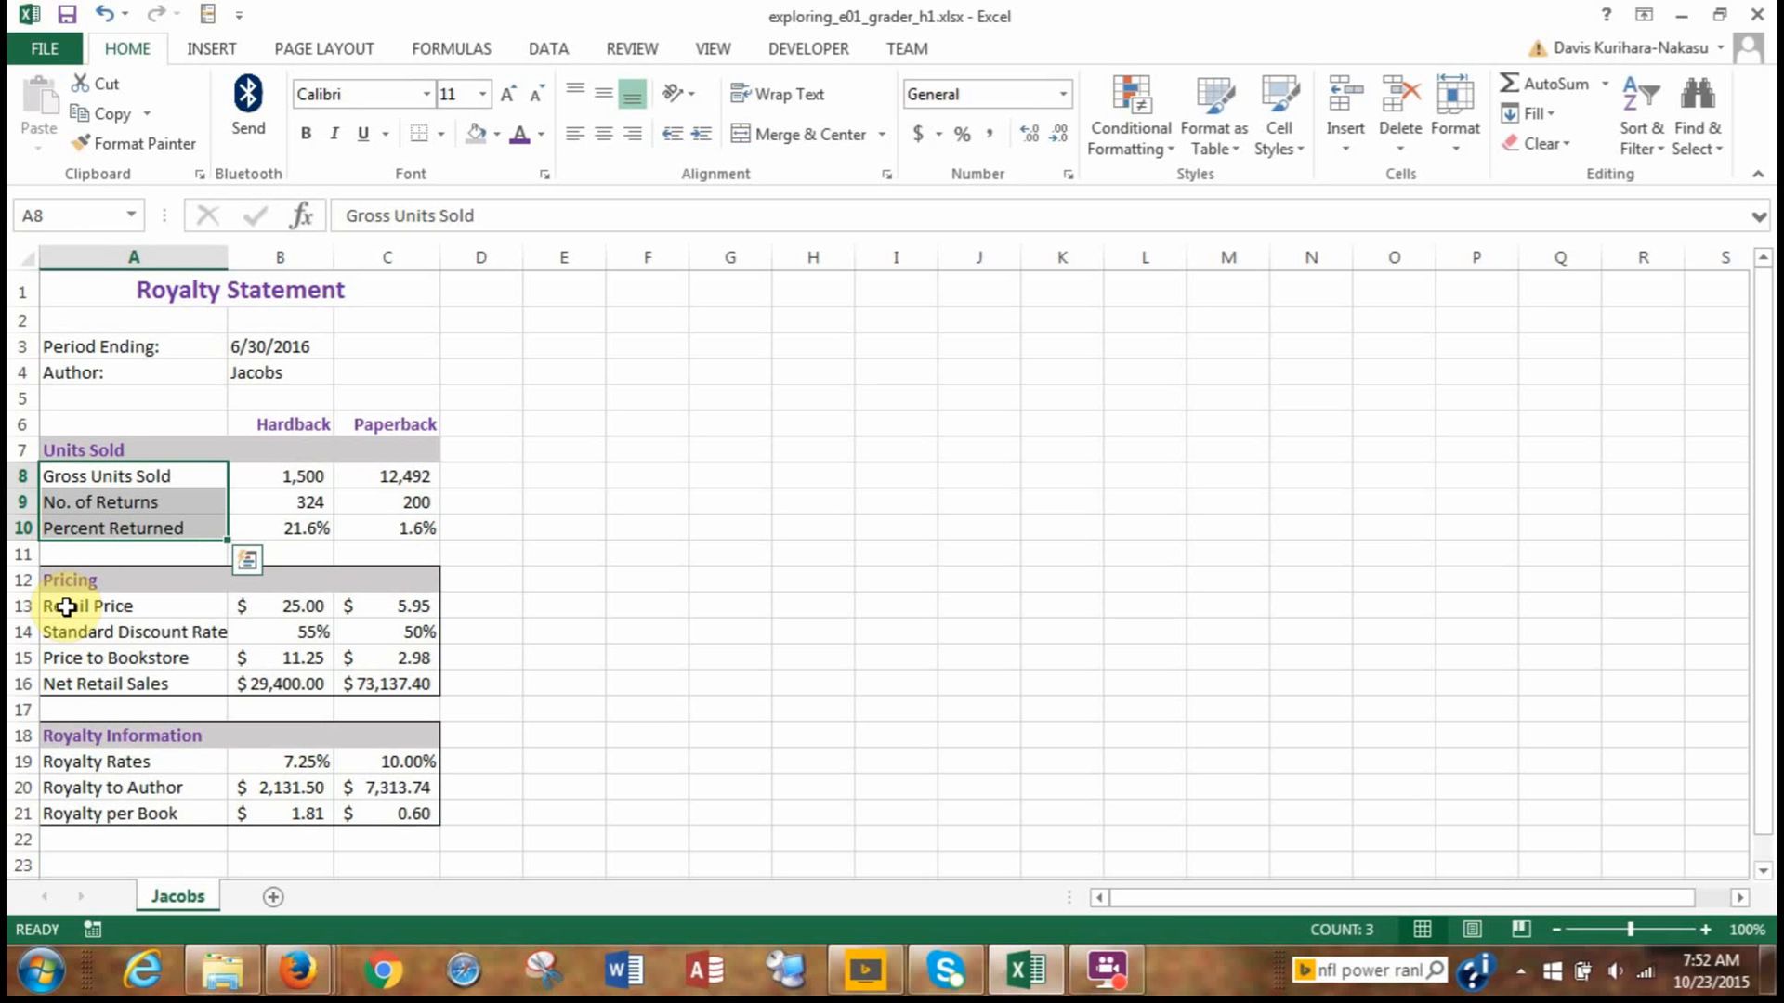
pyautogui.moveTo(66, 606); pyautogui.dragTo(66, 688)
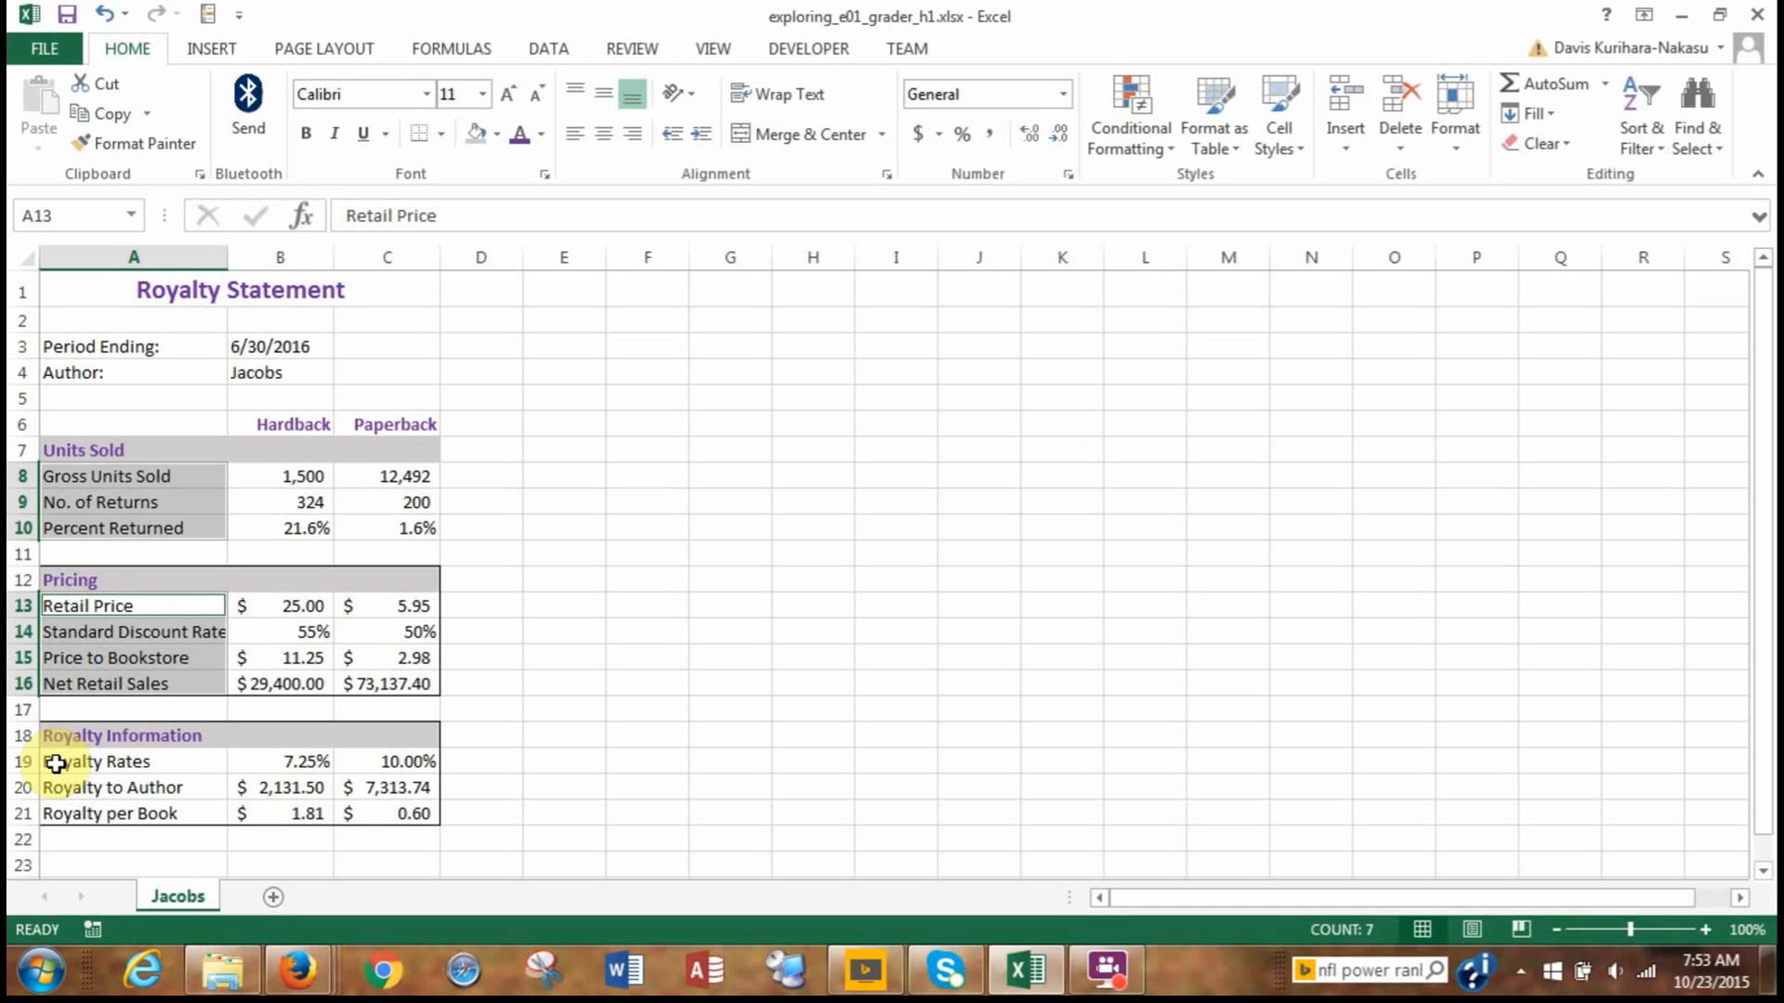
pyautogui.moveTo(56, 764); pyautogui.dragTo(61, 810)
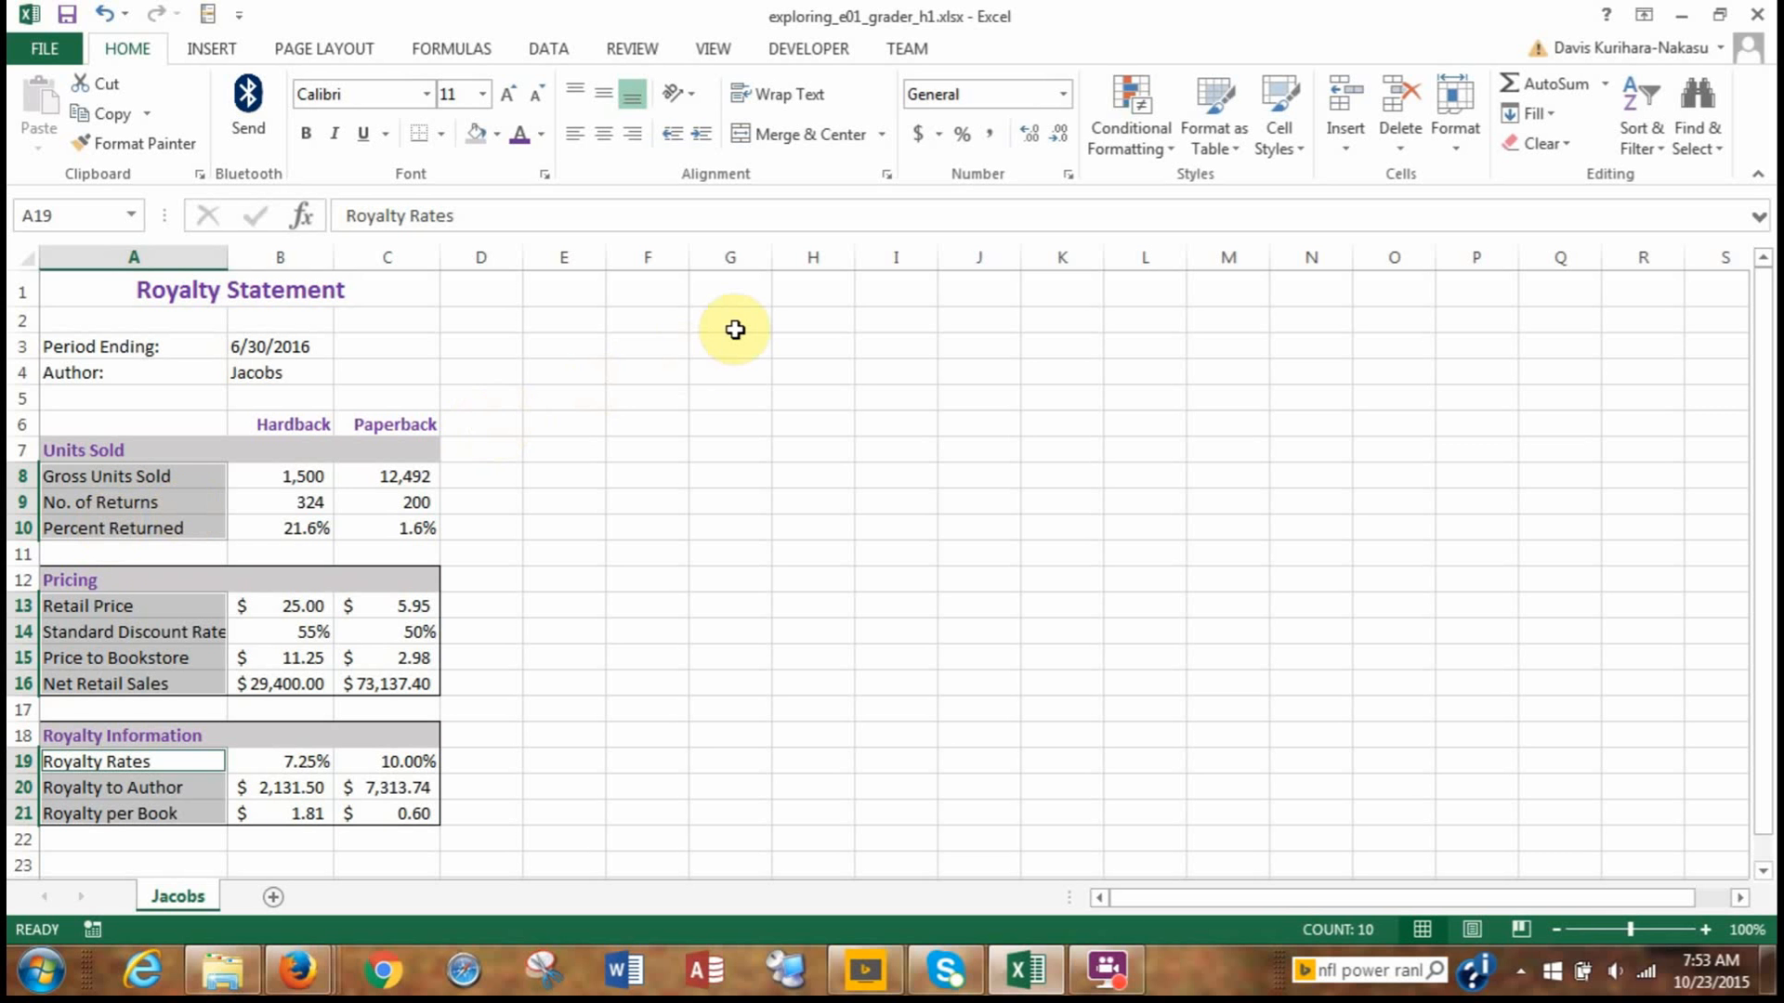
pyautogui.click(703, 135)
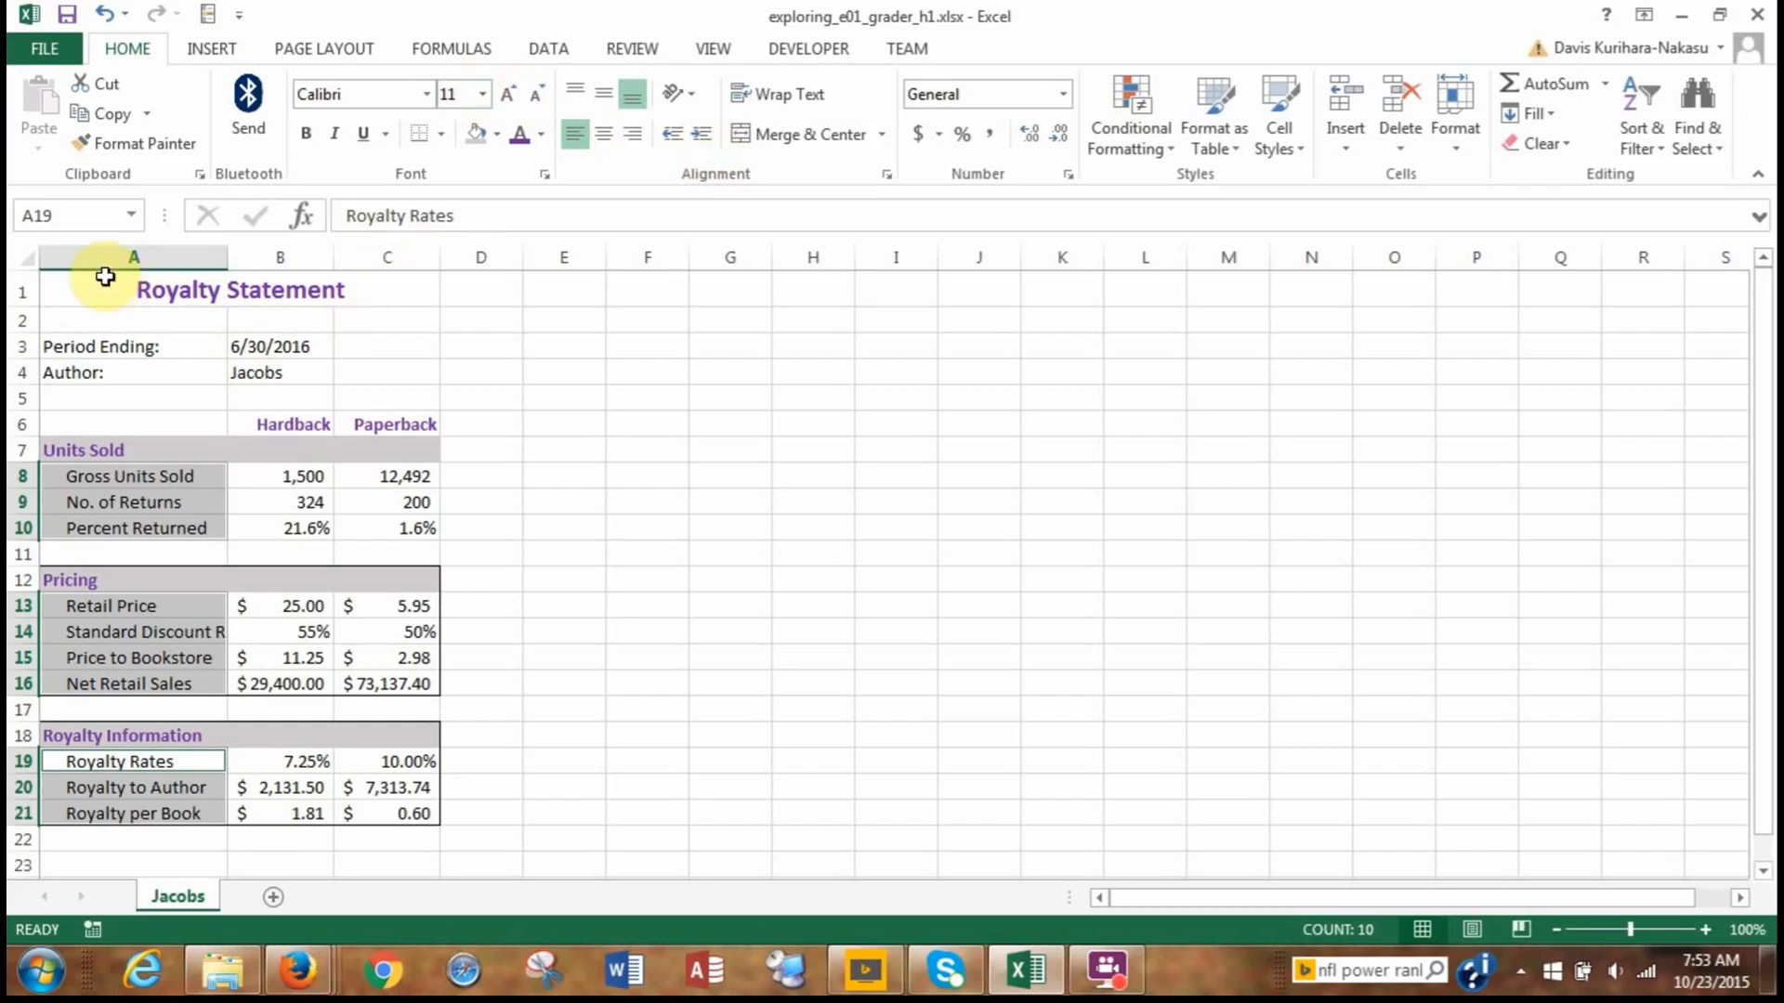
# Set the width of column A to 23.75.
pyautogui.click(89, 249)
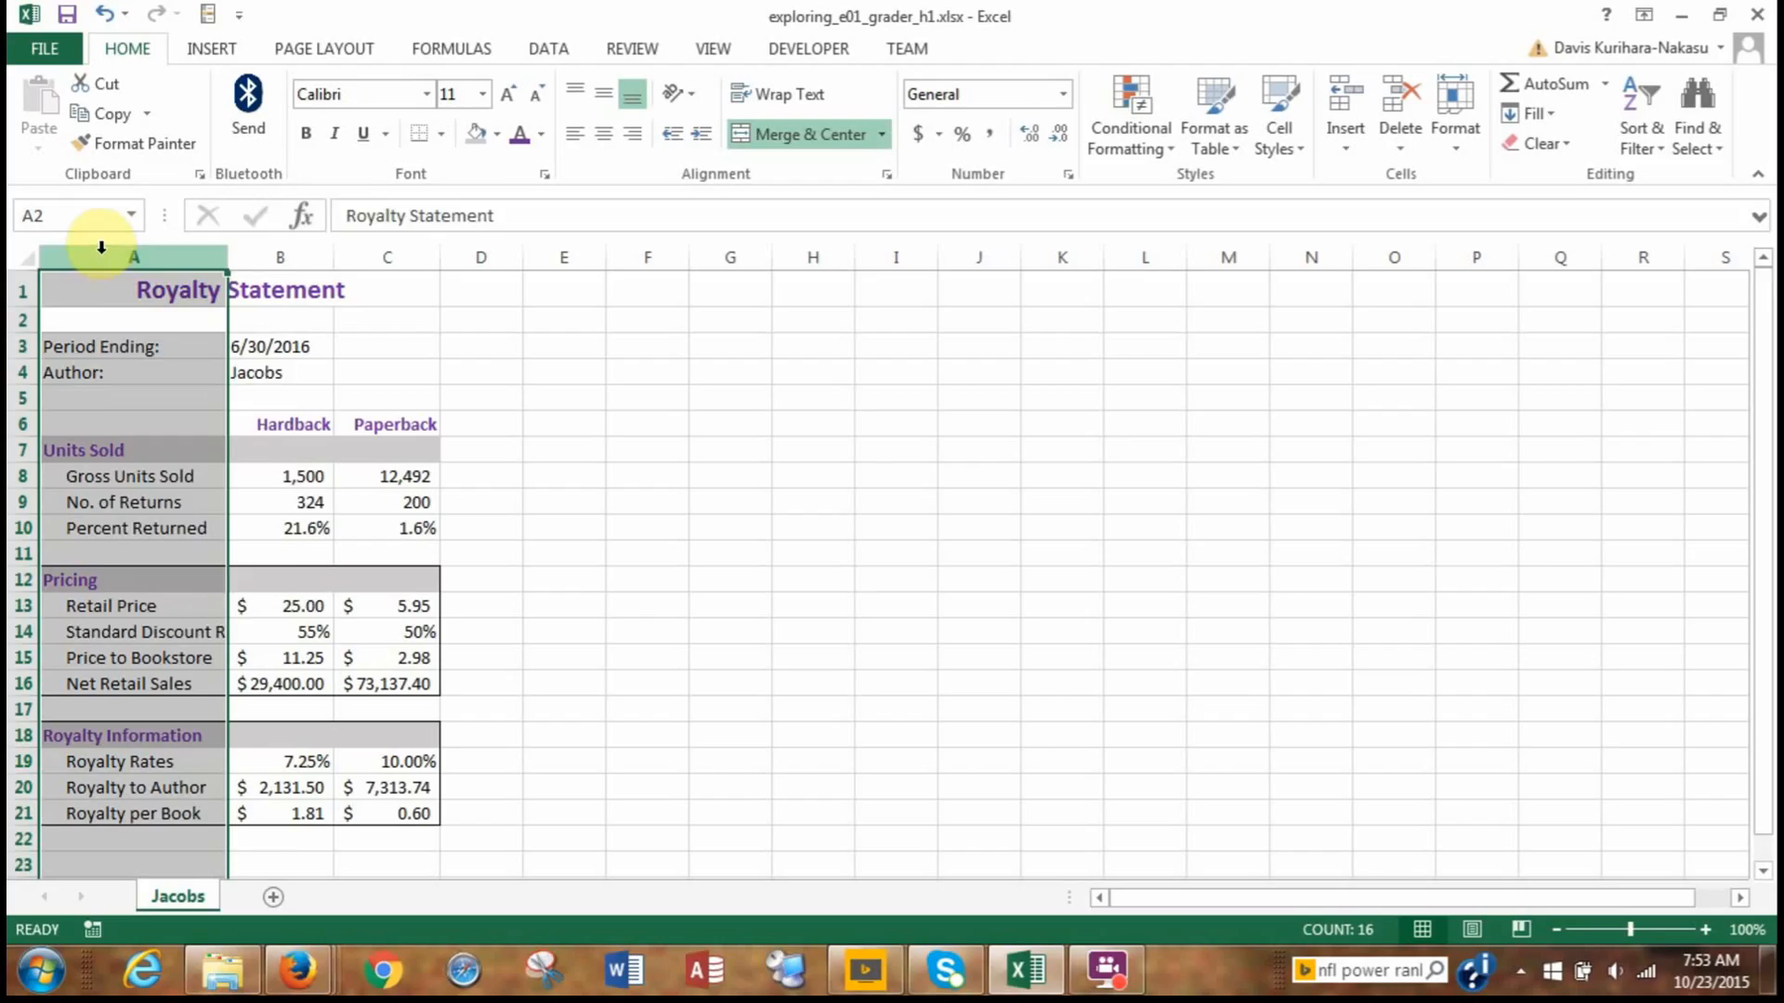
pyautogui.rightClick(102, 253)
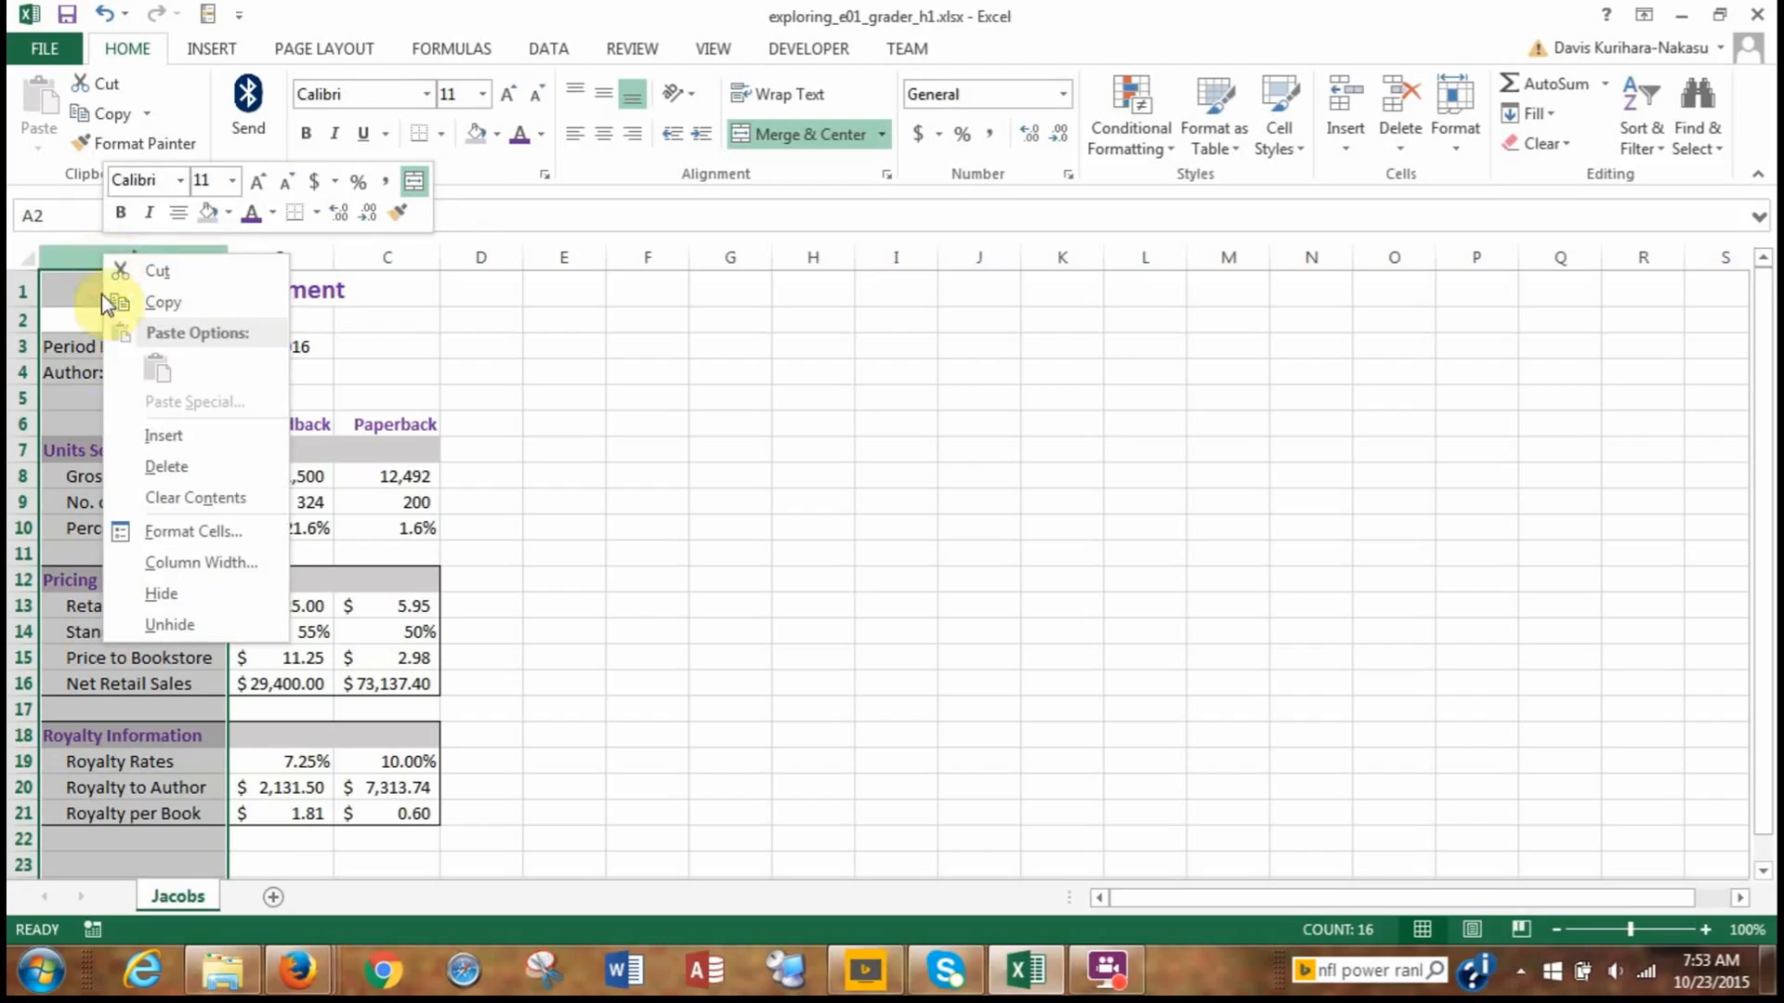
pyautogui.click(147, 561)
pyautogui.write('20')
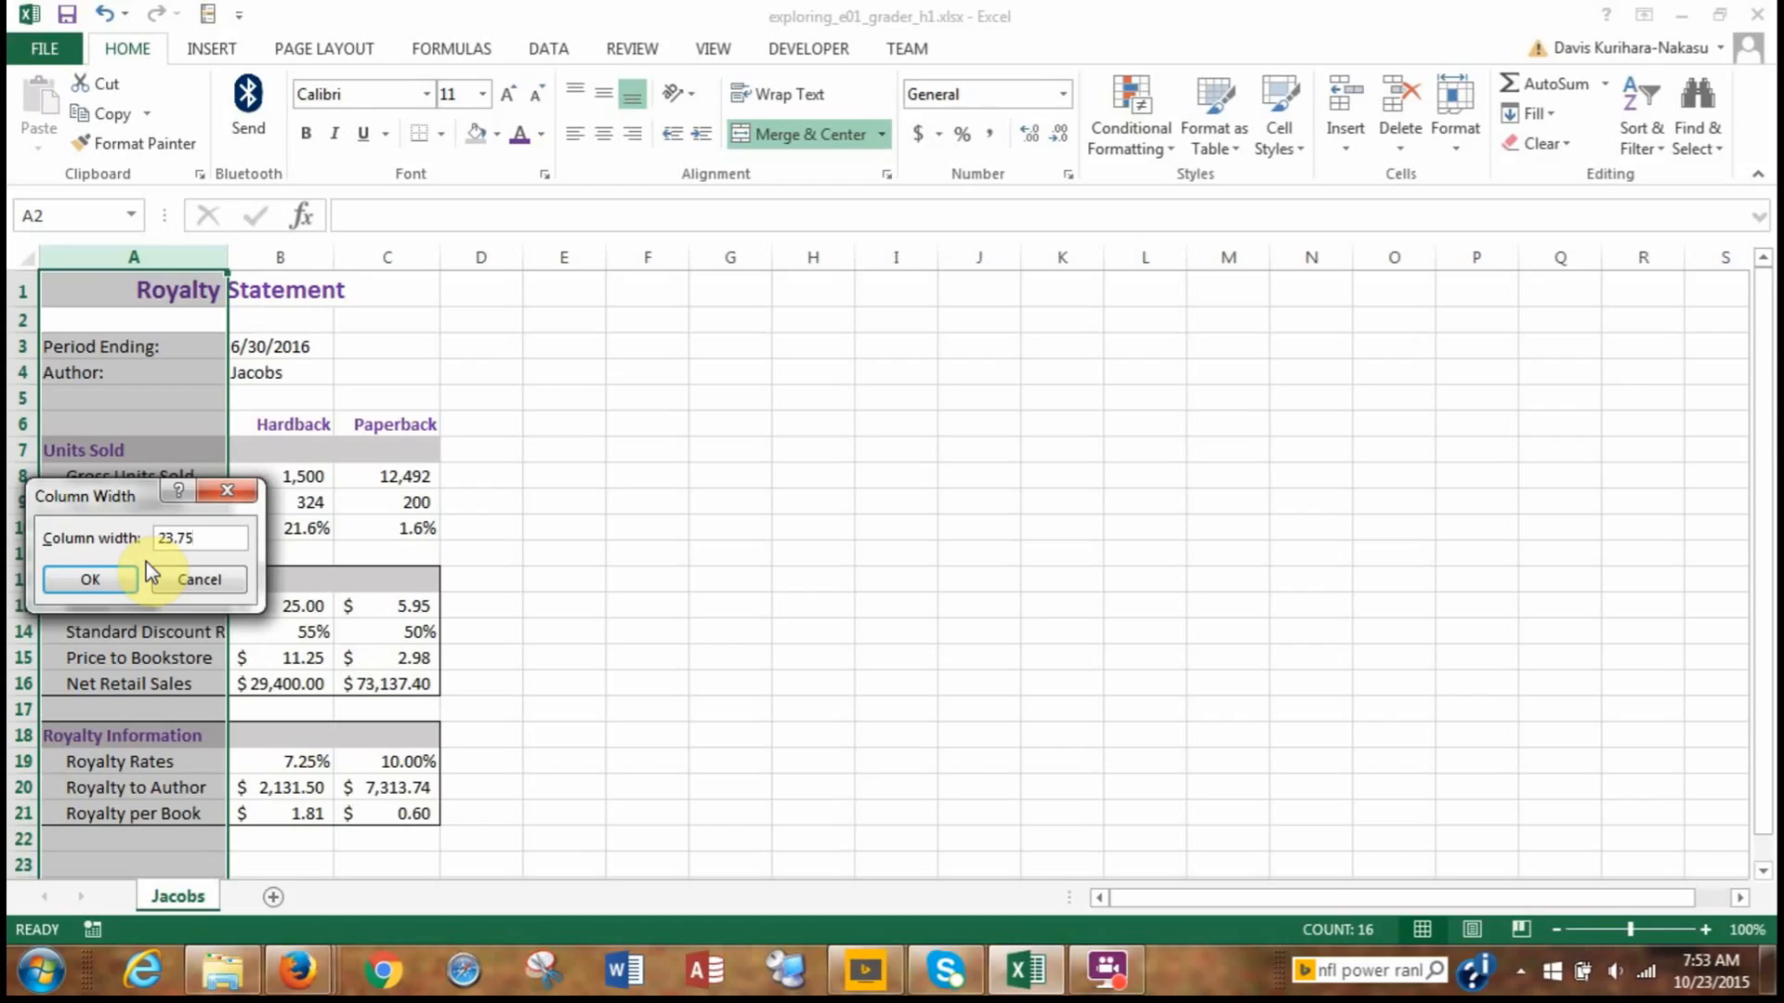
pyautogui.click(100, 579)
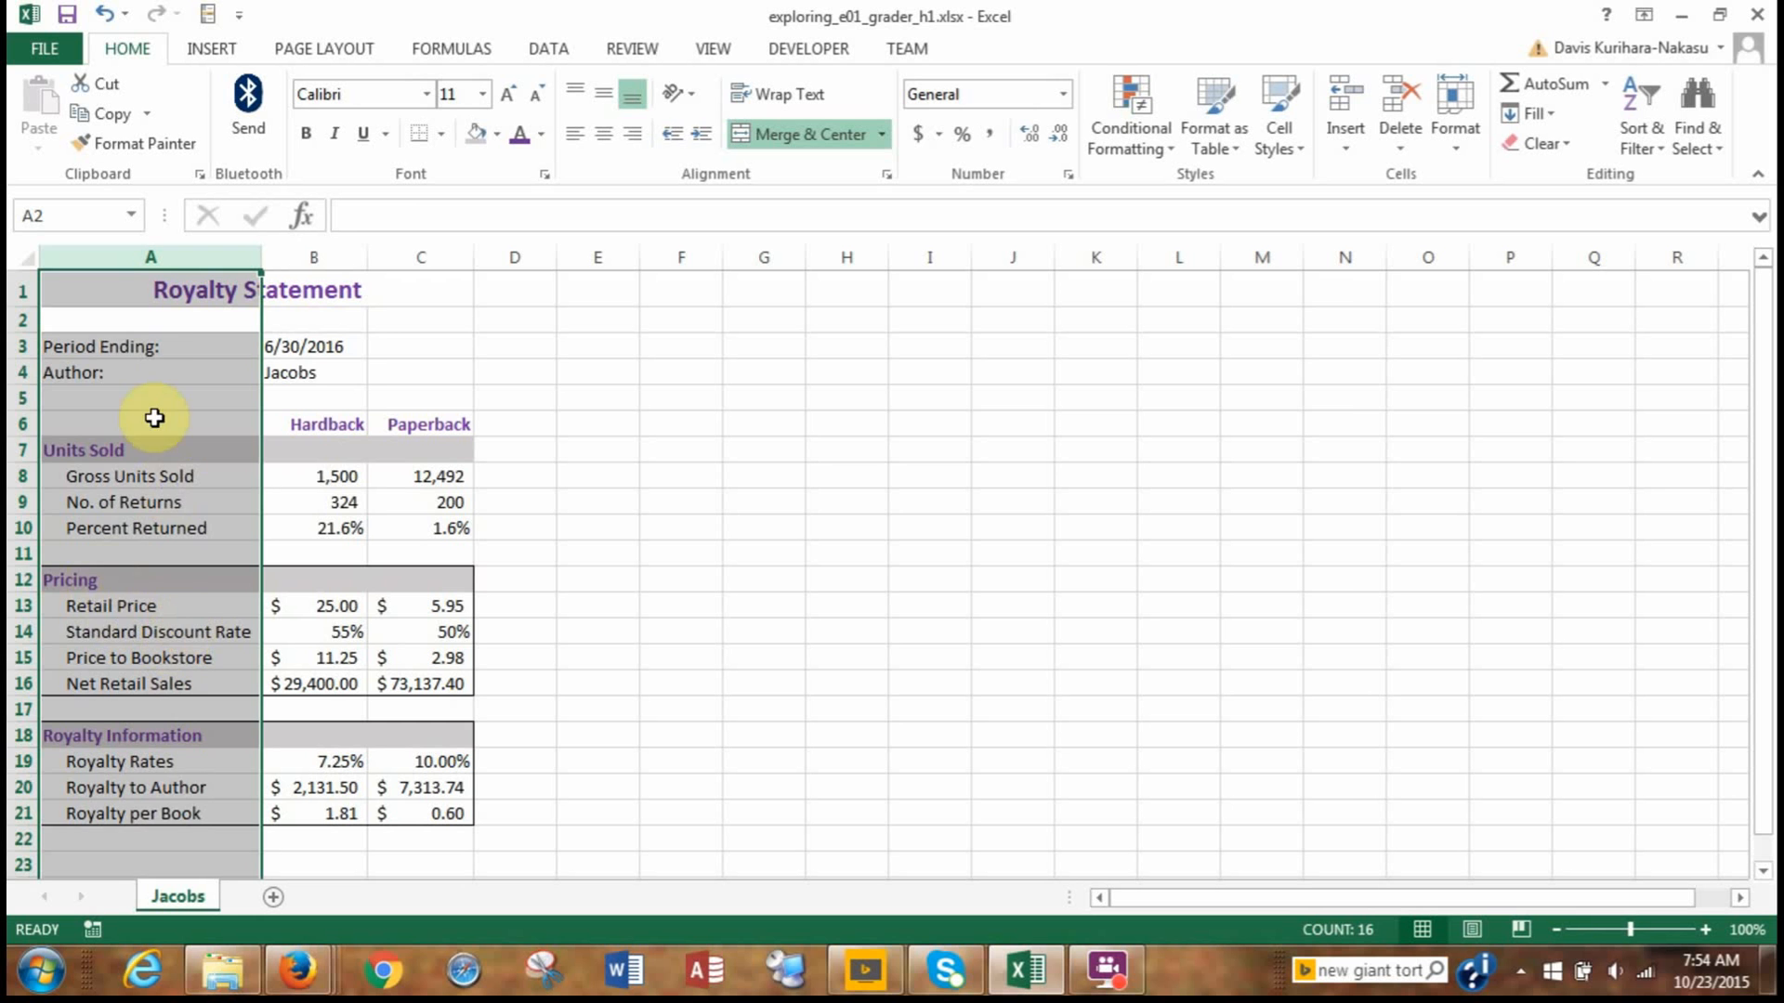
pyautogui.click(118, 298)
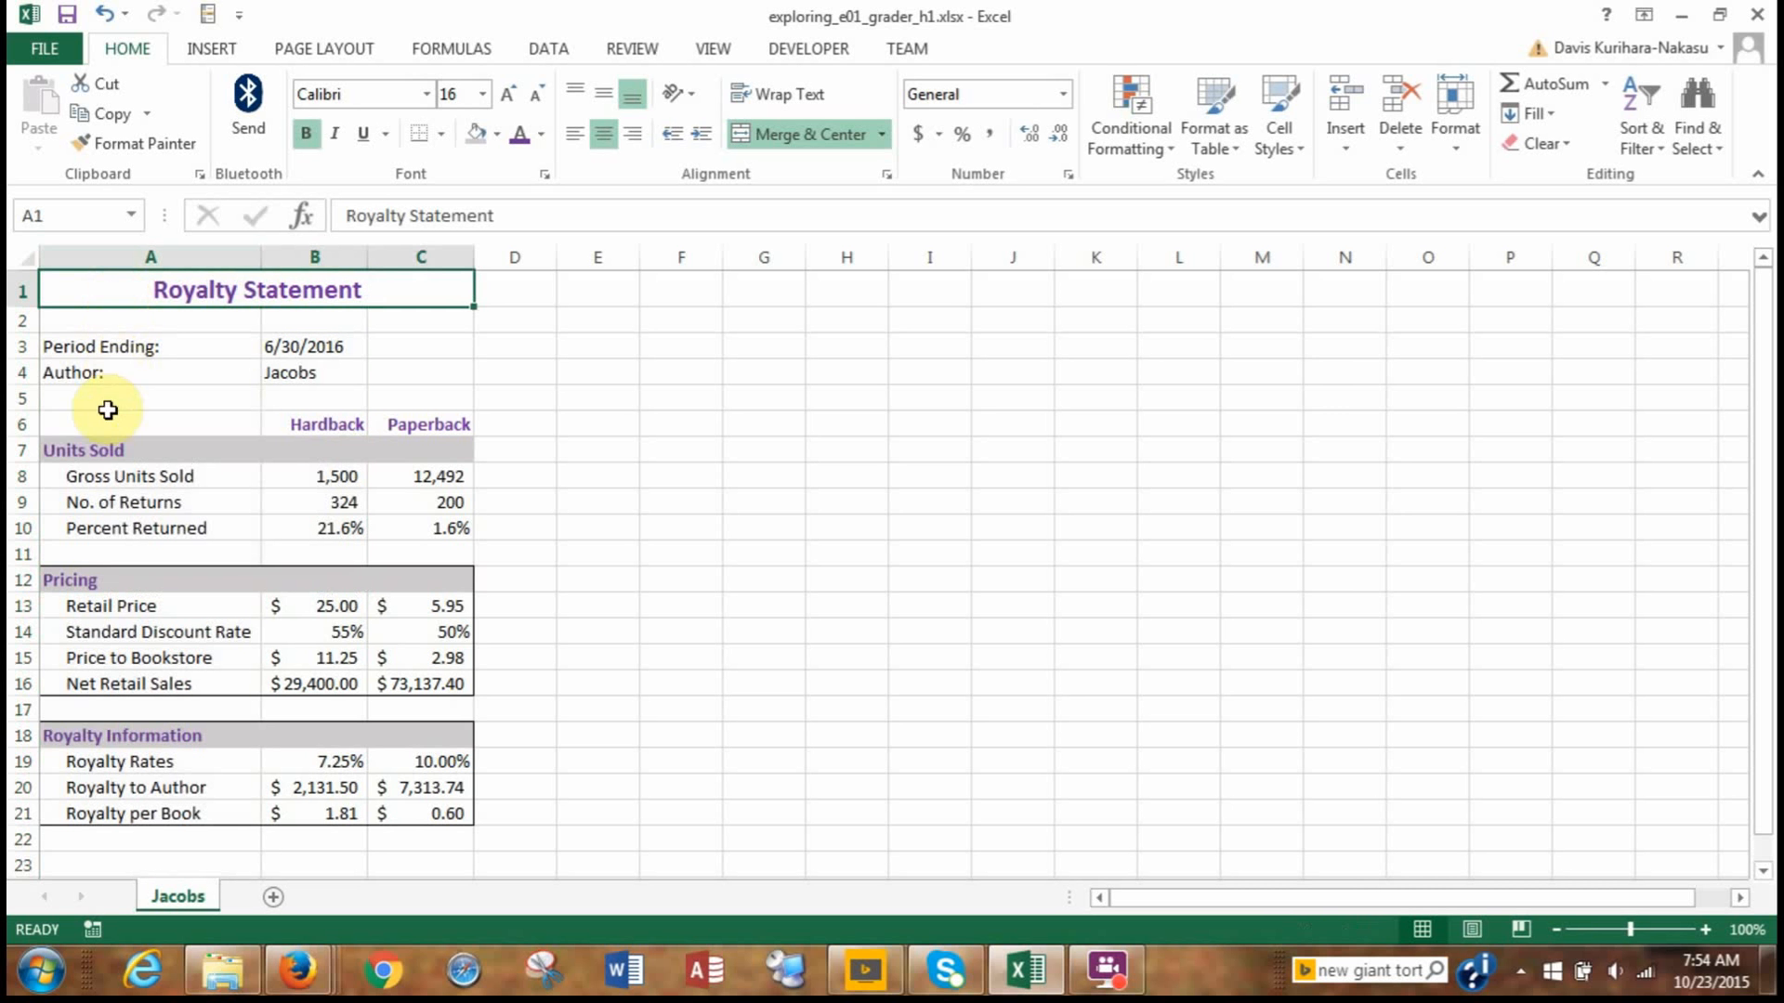
# Apply Outside Borders to the Units Sold section in A7:C10.
pyautogui.moveTo(99, 454); pyautogui.dragTo(411, 530)
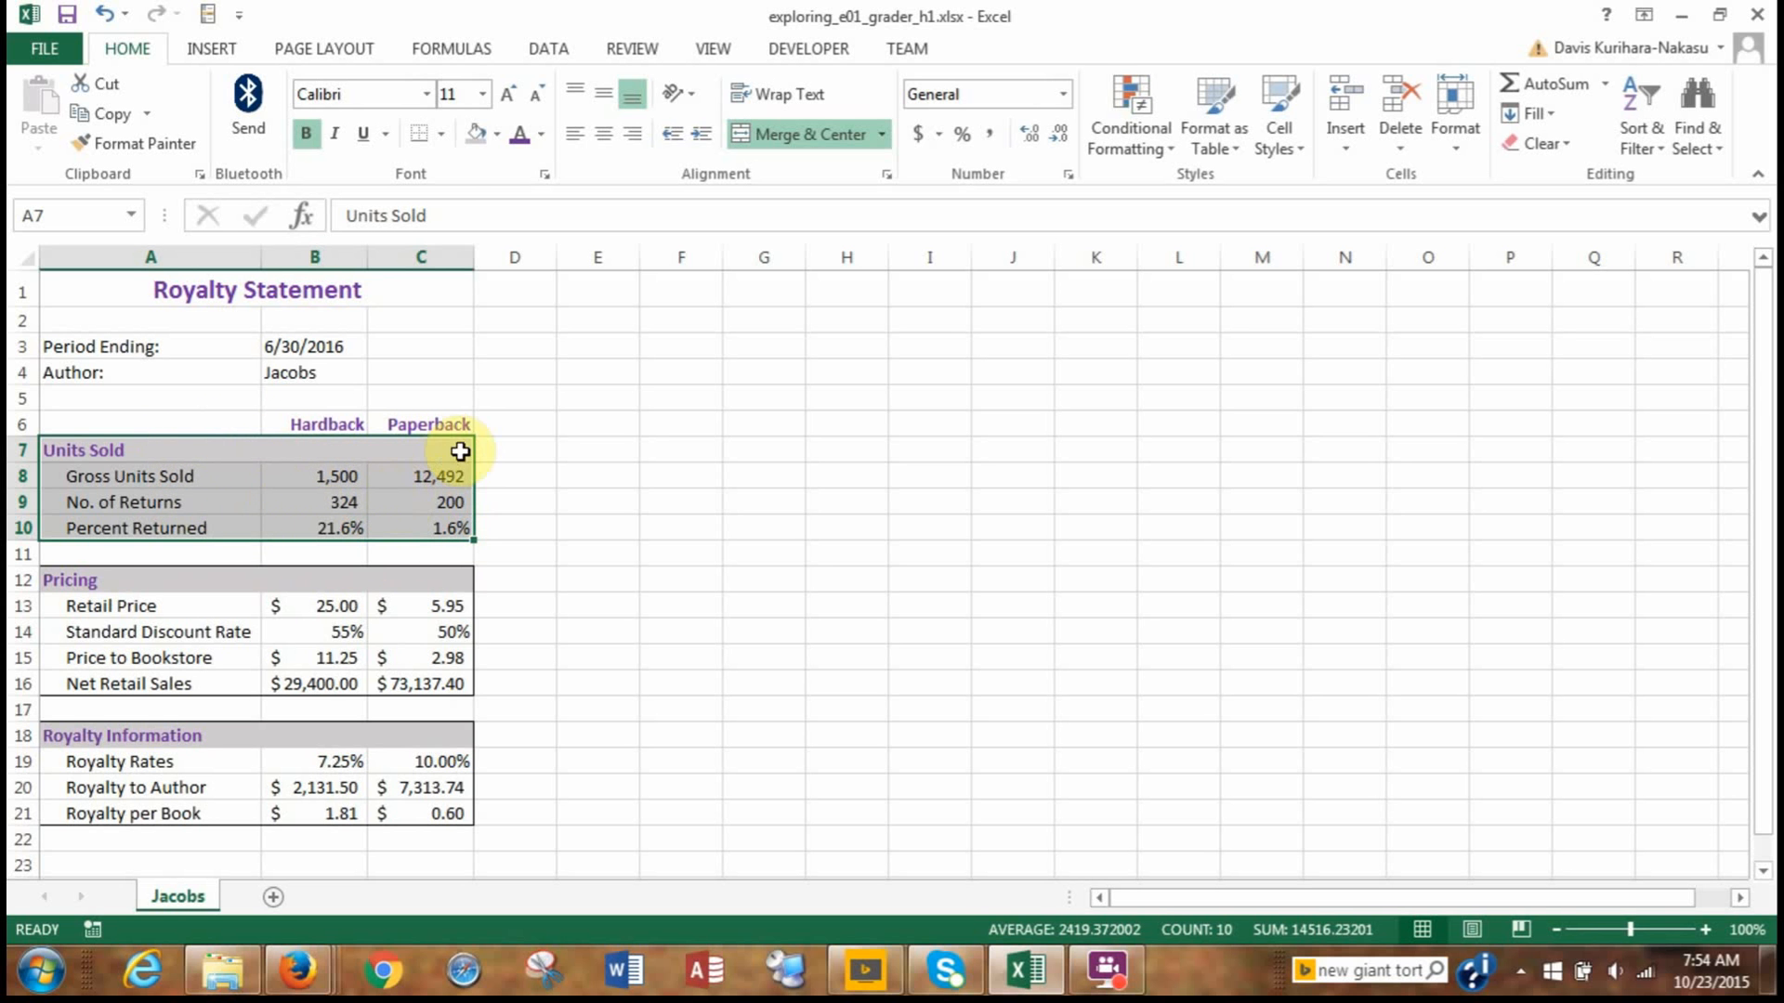
pyautogui.click(444, 133)
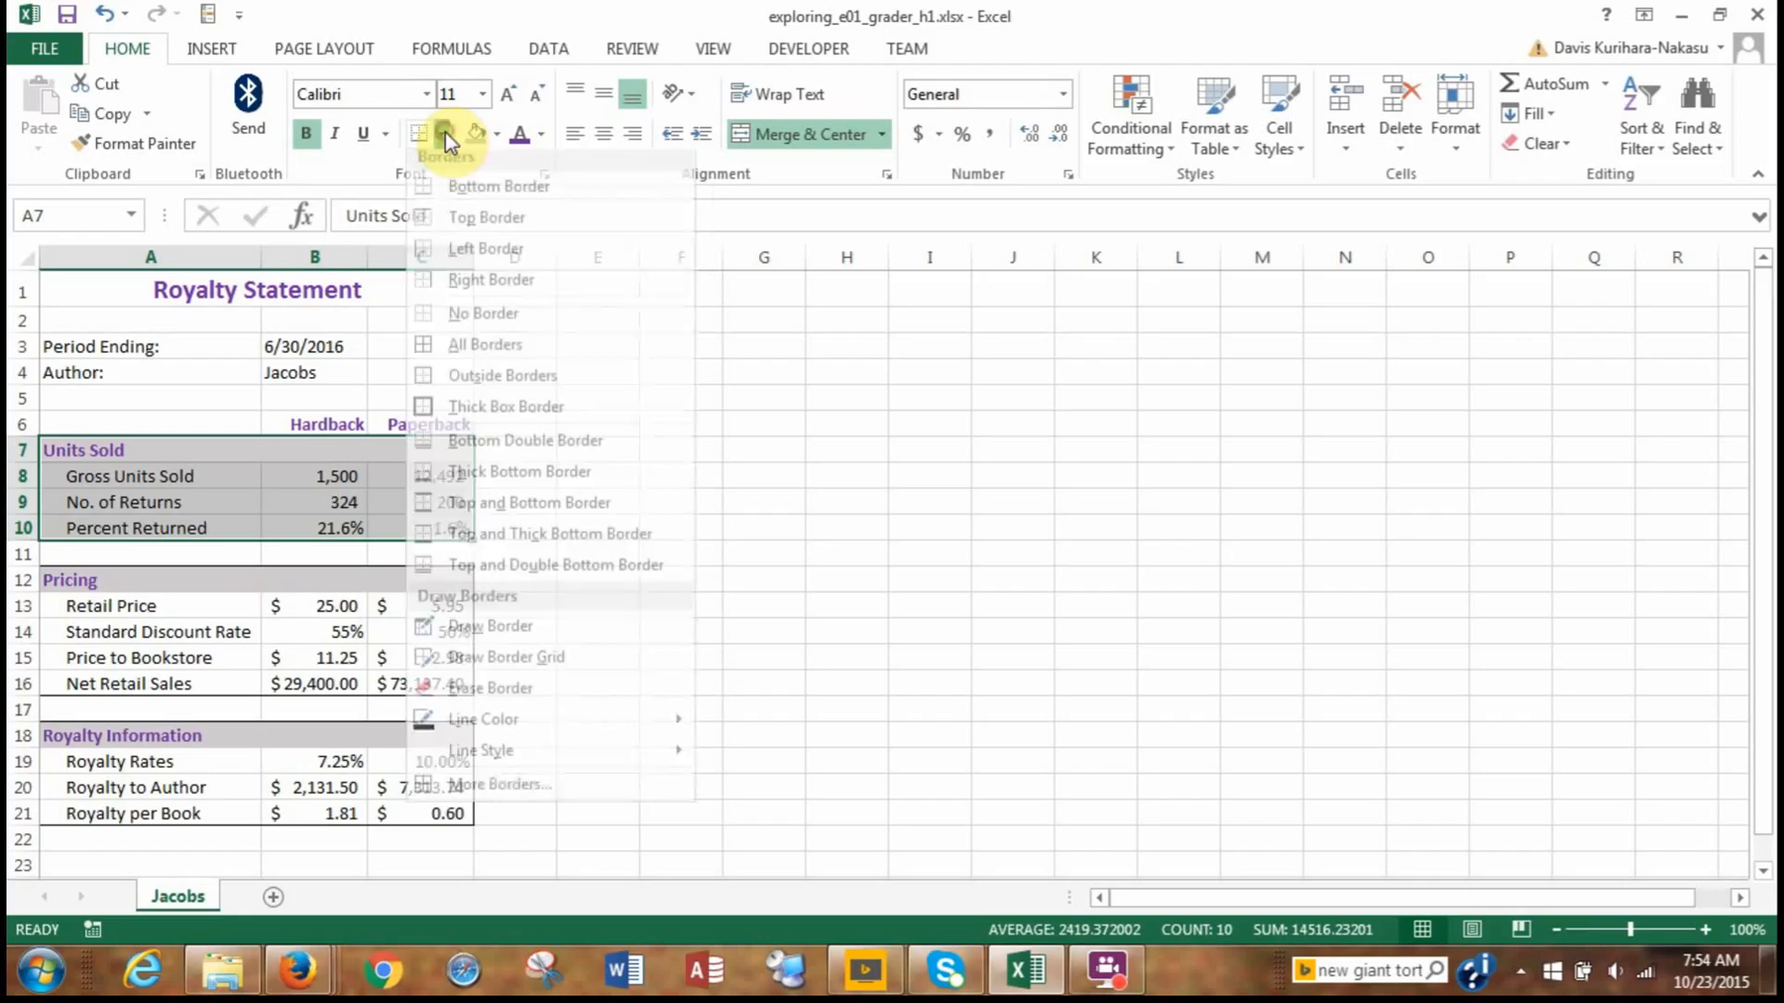
pyautogui.click(470, 389)
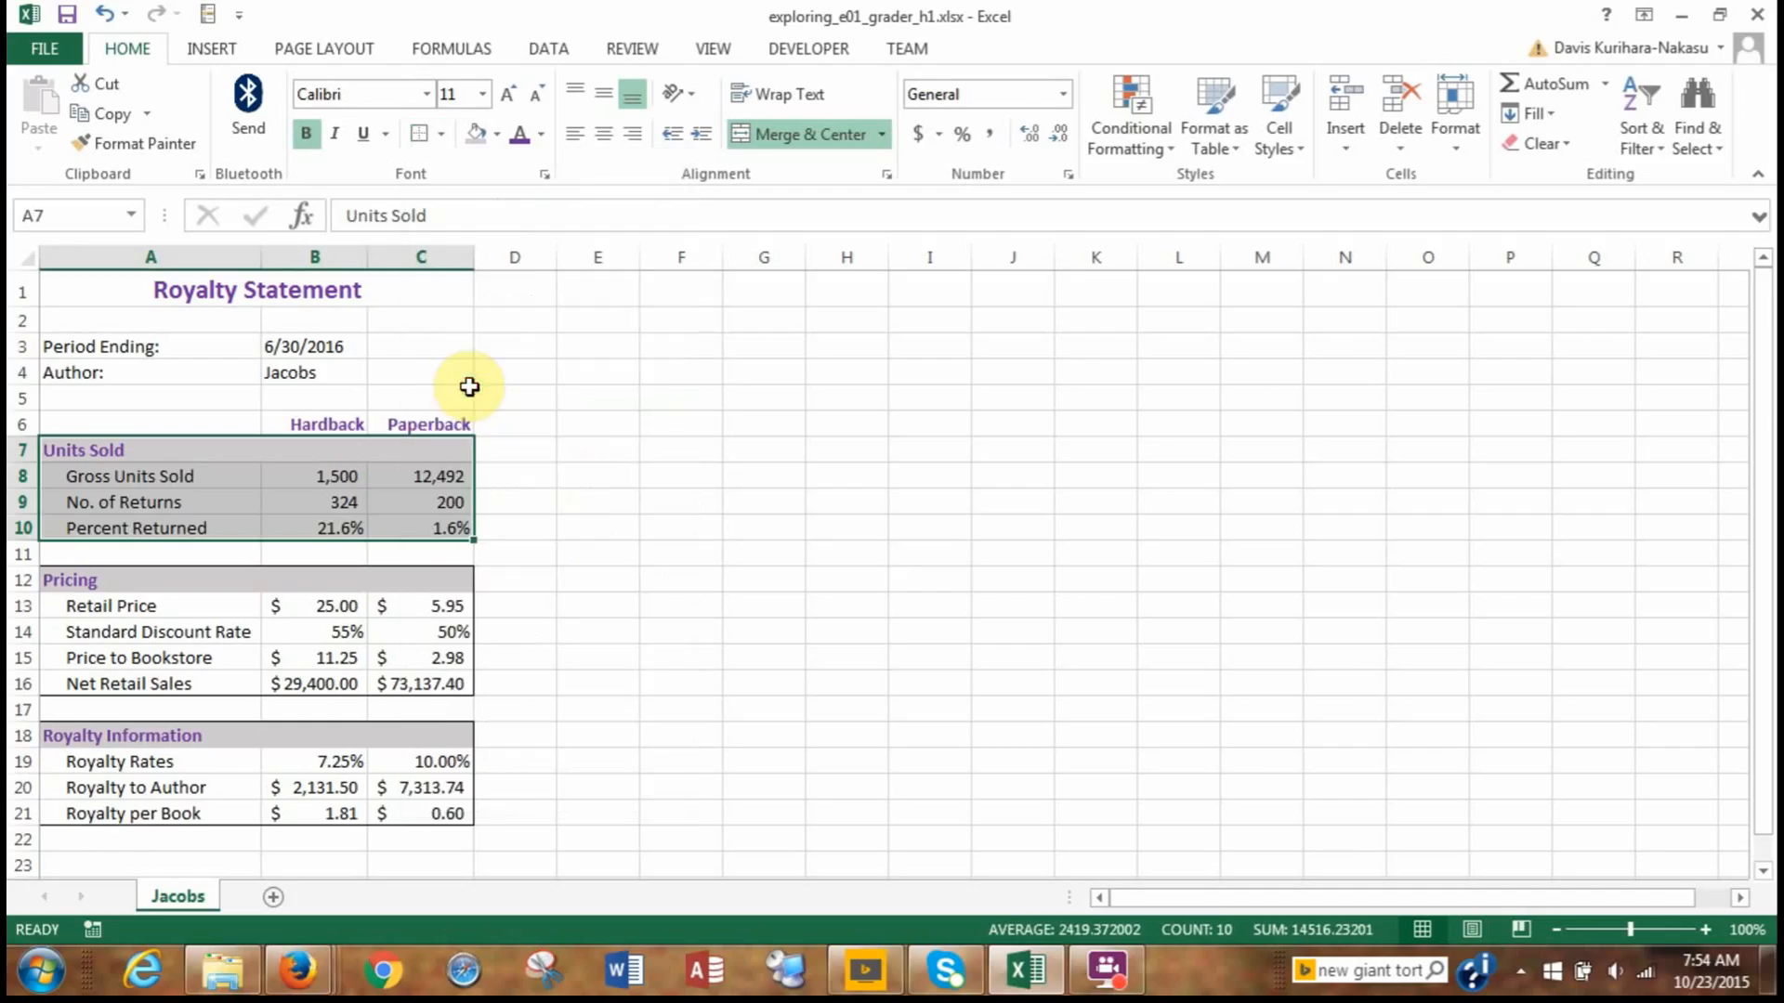
pyautogui.click(554, 423)
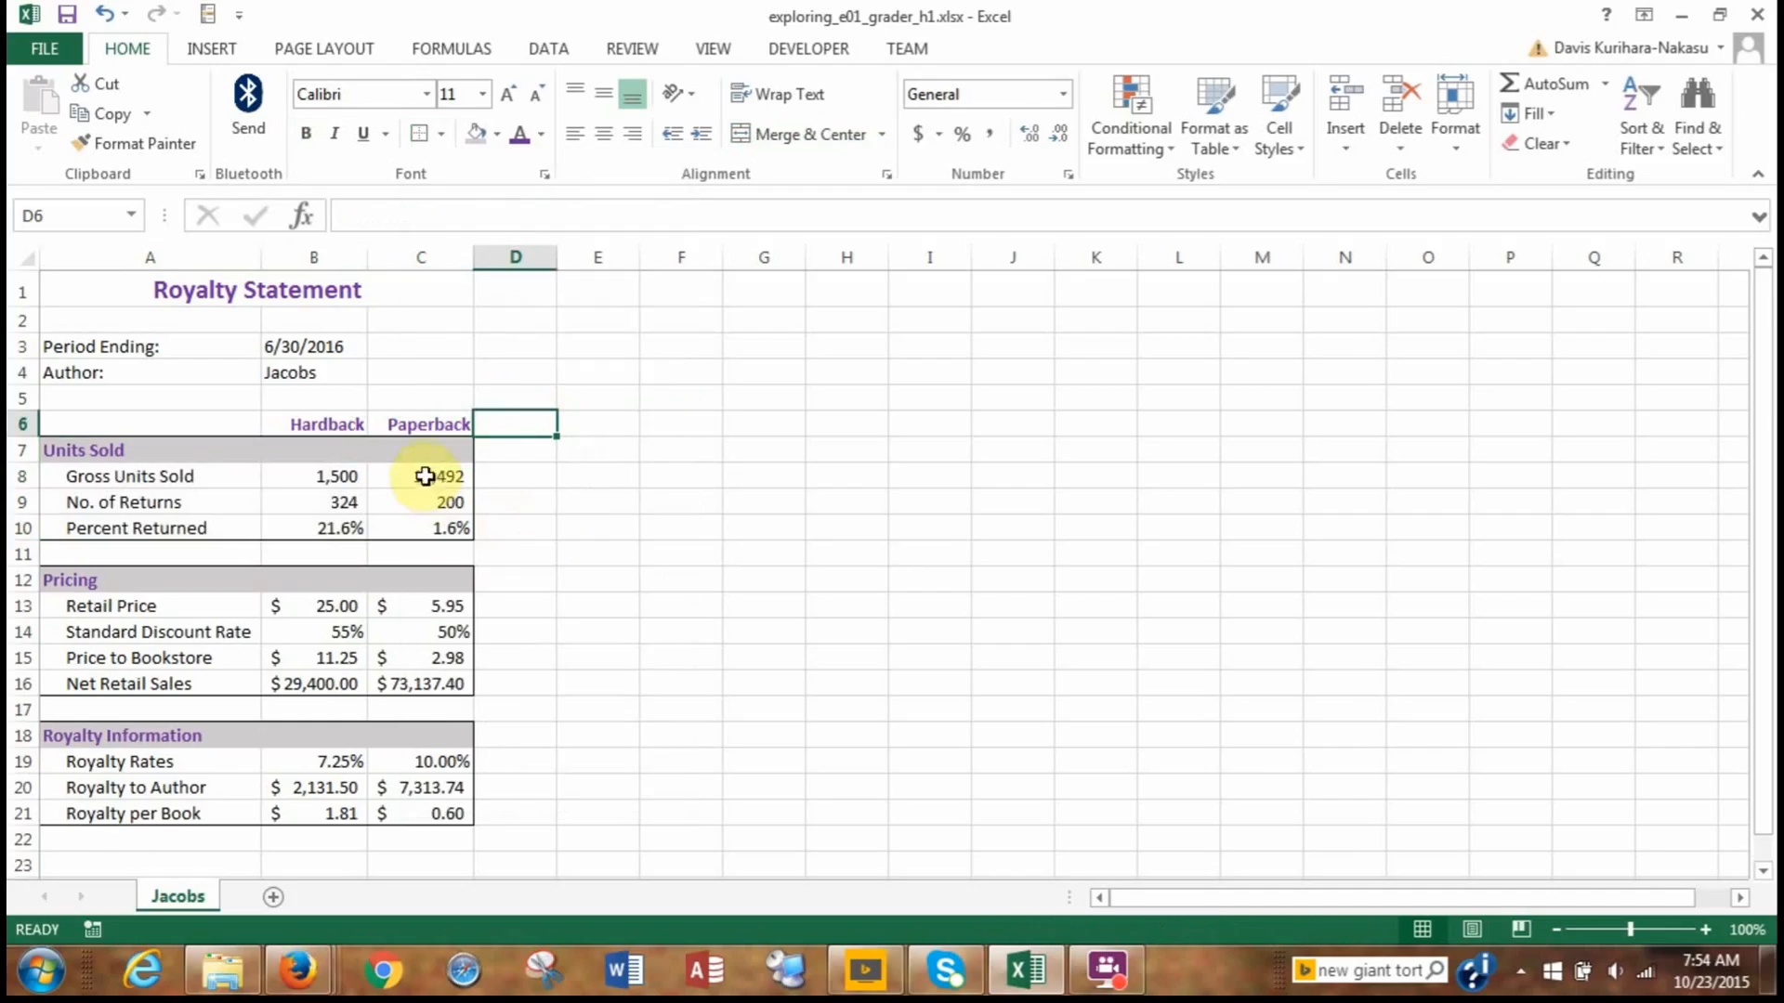
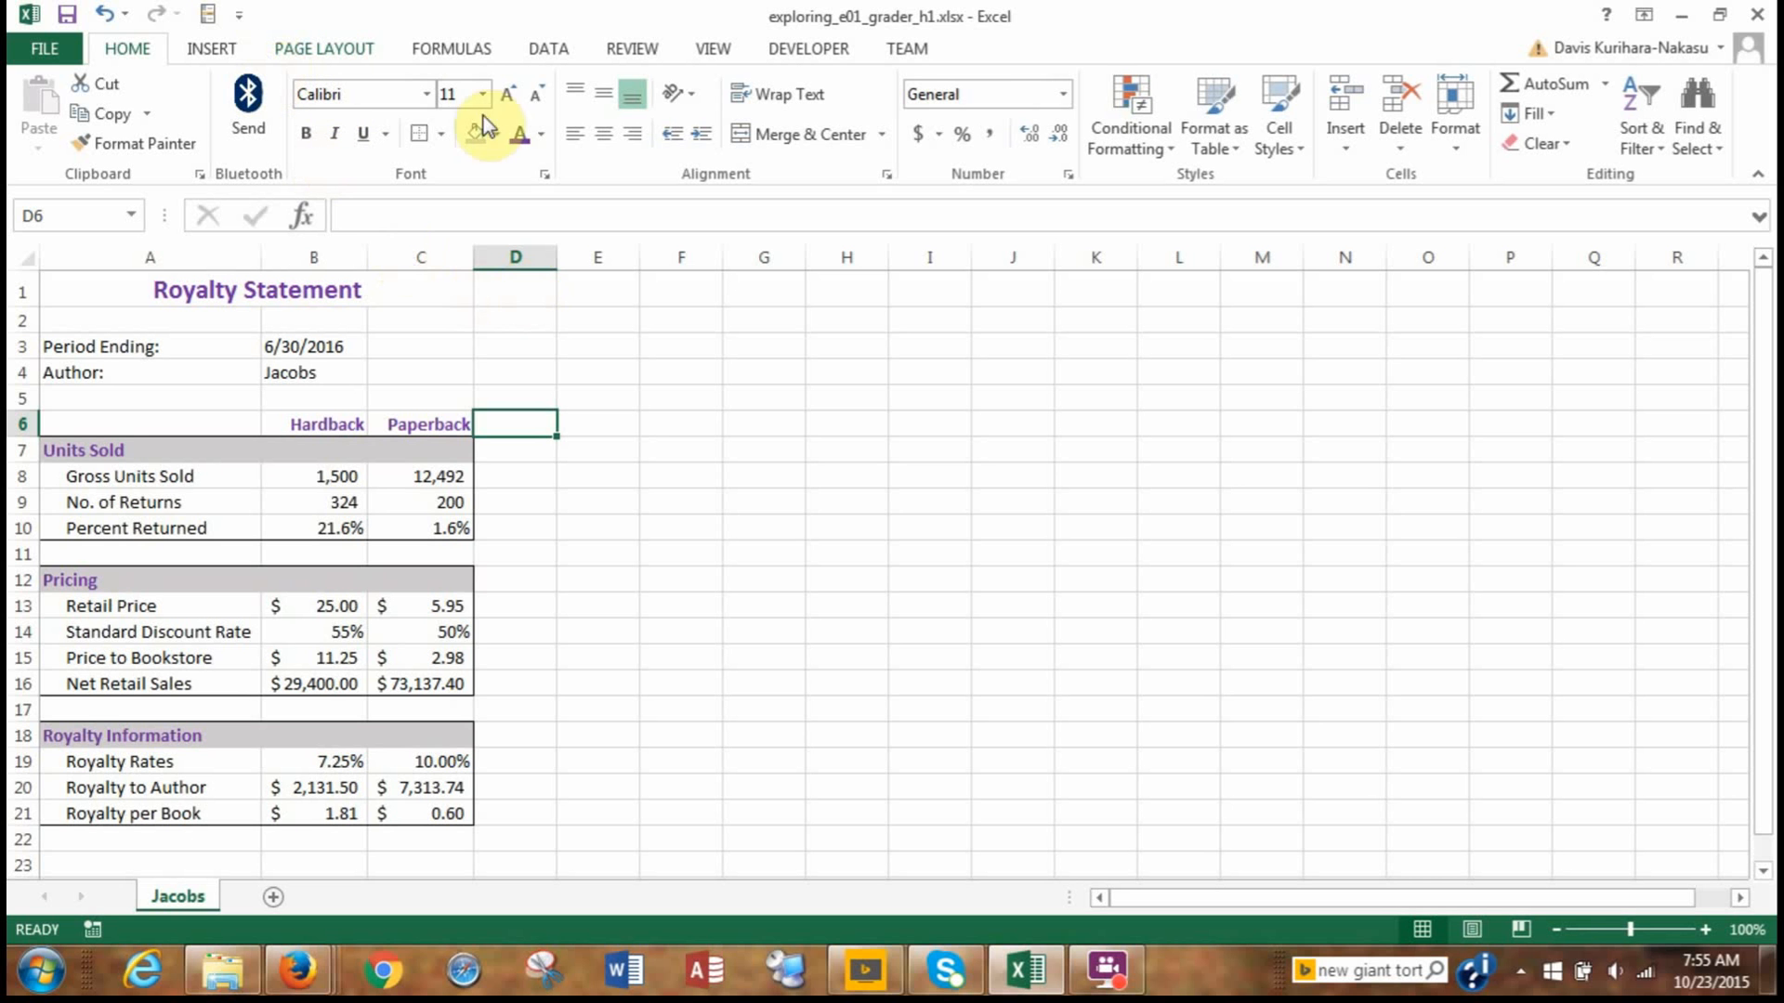
# Center the worksheet horizontally on the printed page through the custom margin settings.
pyautogui.click(418, 48)
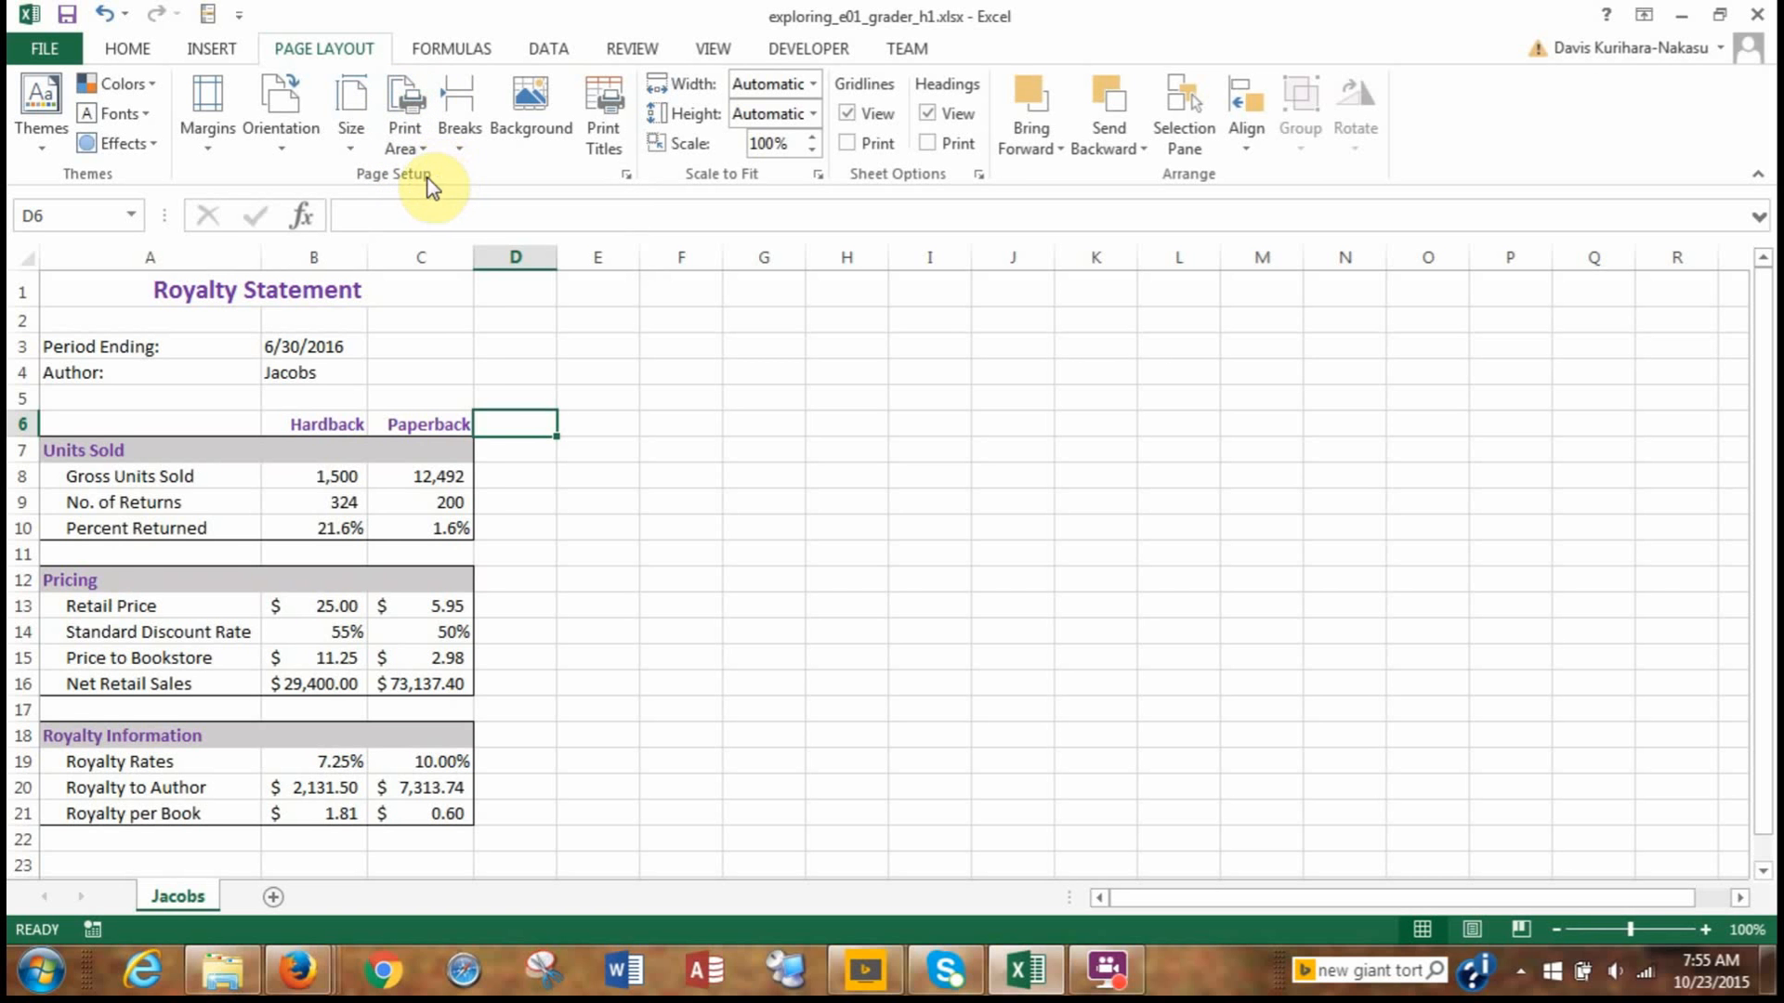
pyautogui.click(212, 122)
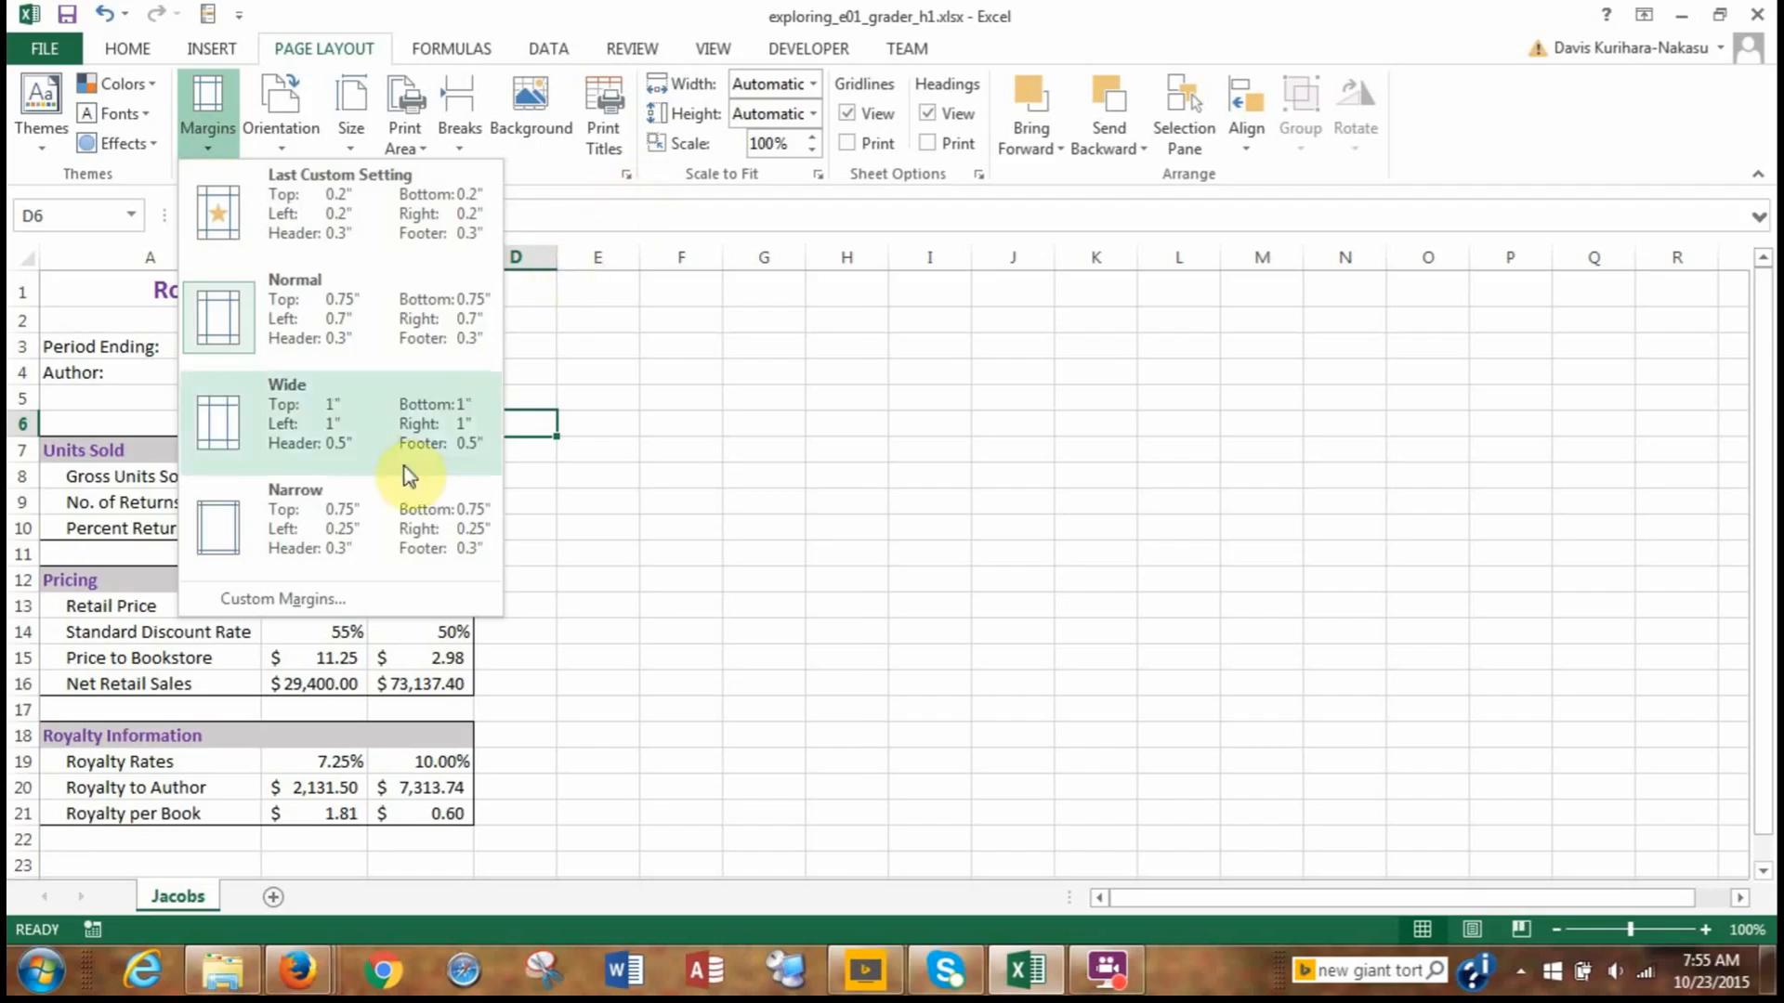
pyautogui.click(313, 598)
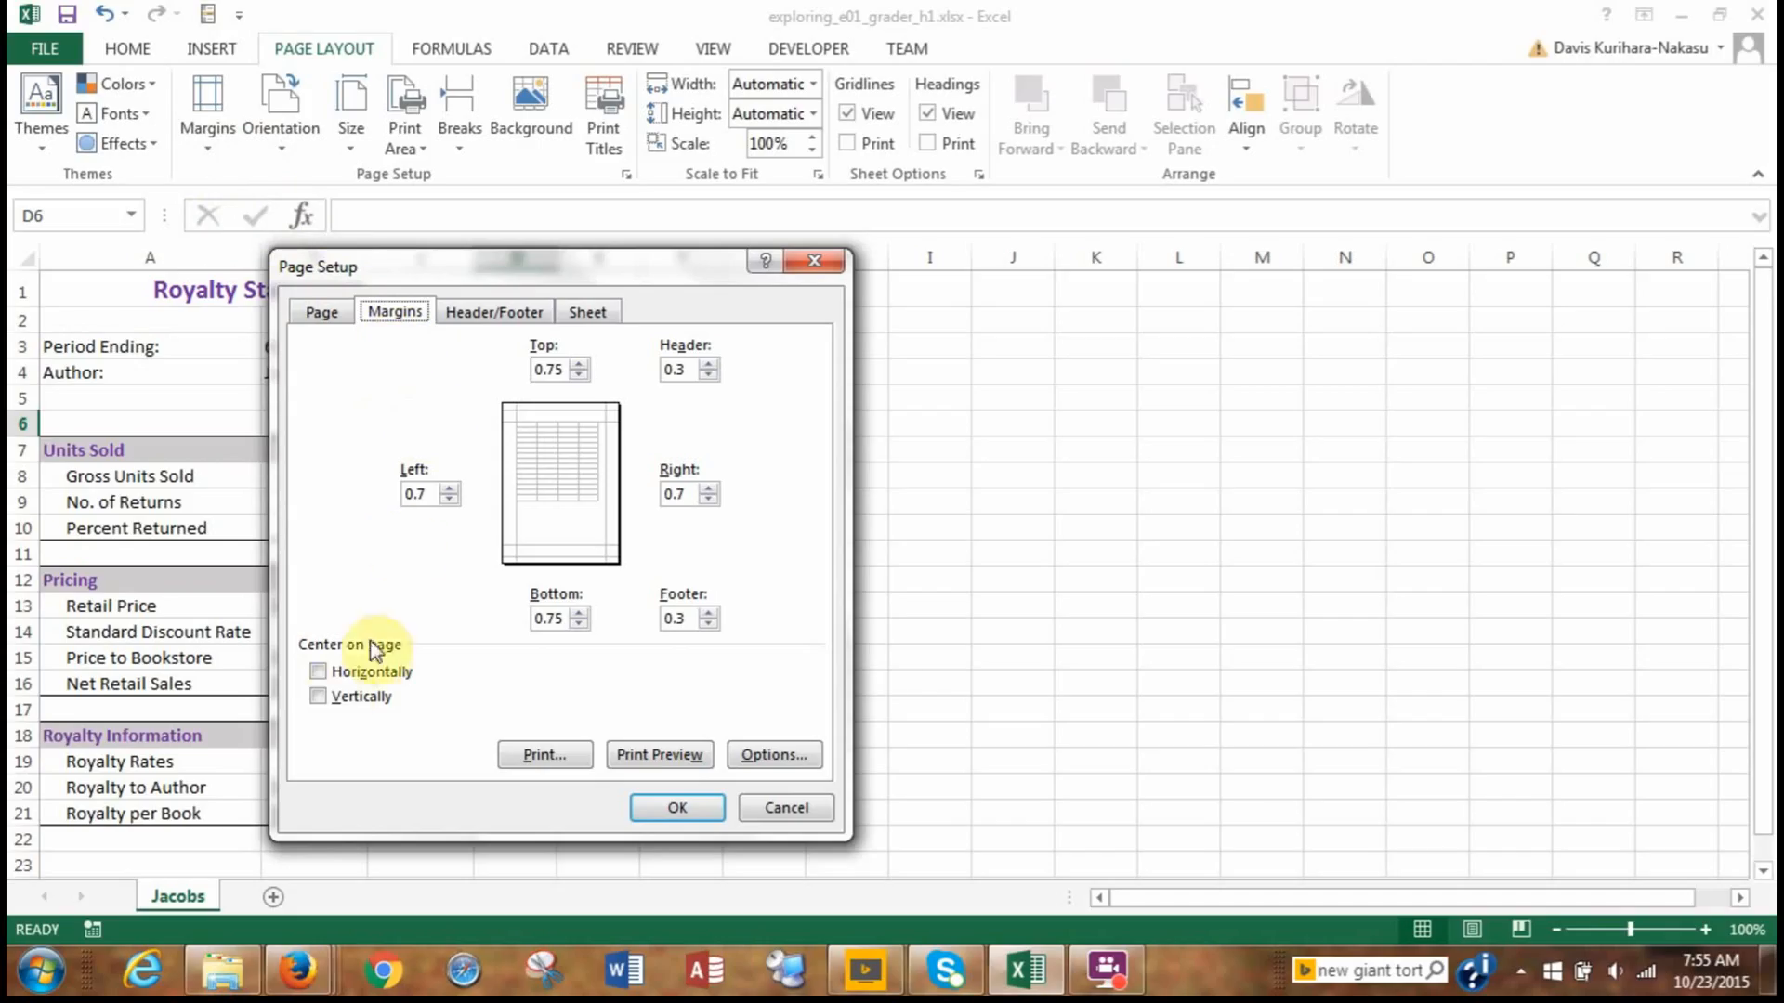
pyautogui.click(319, 675)
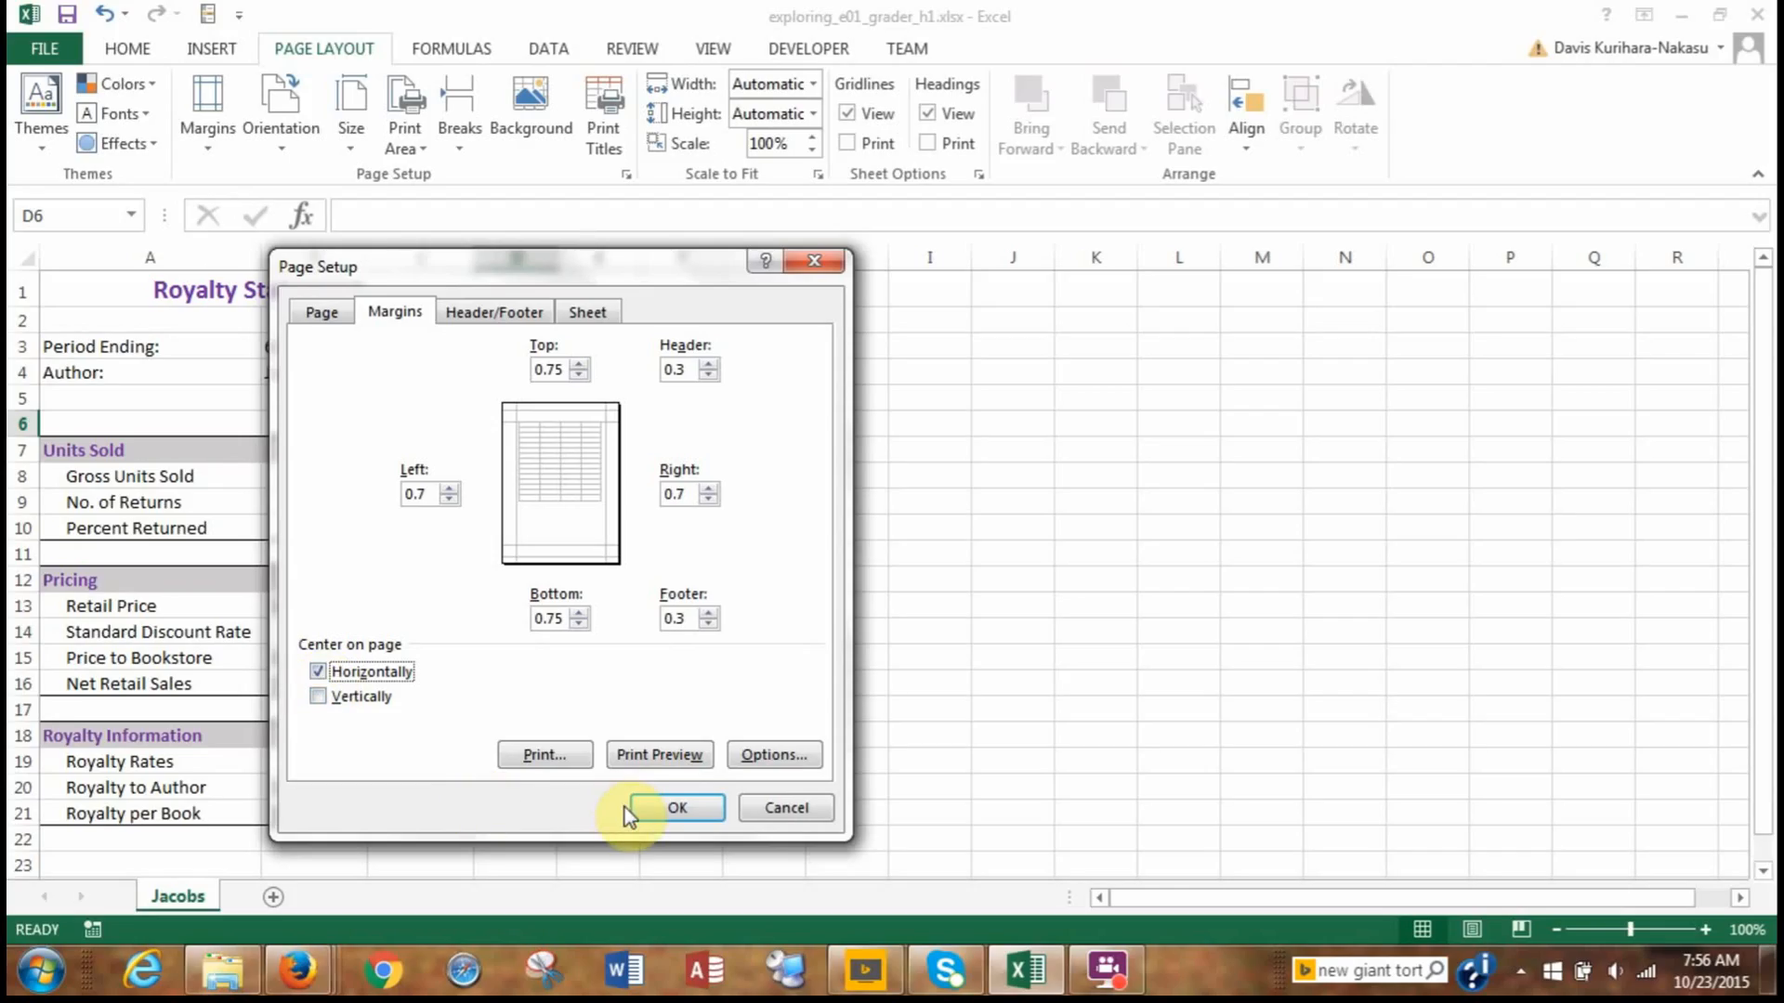
pyautogui.click(655, 804)
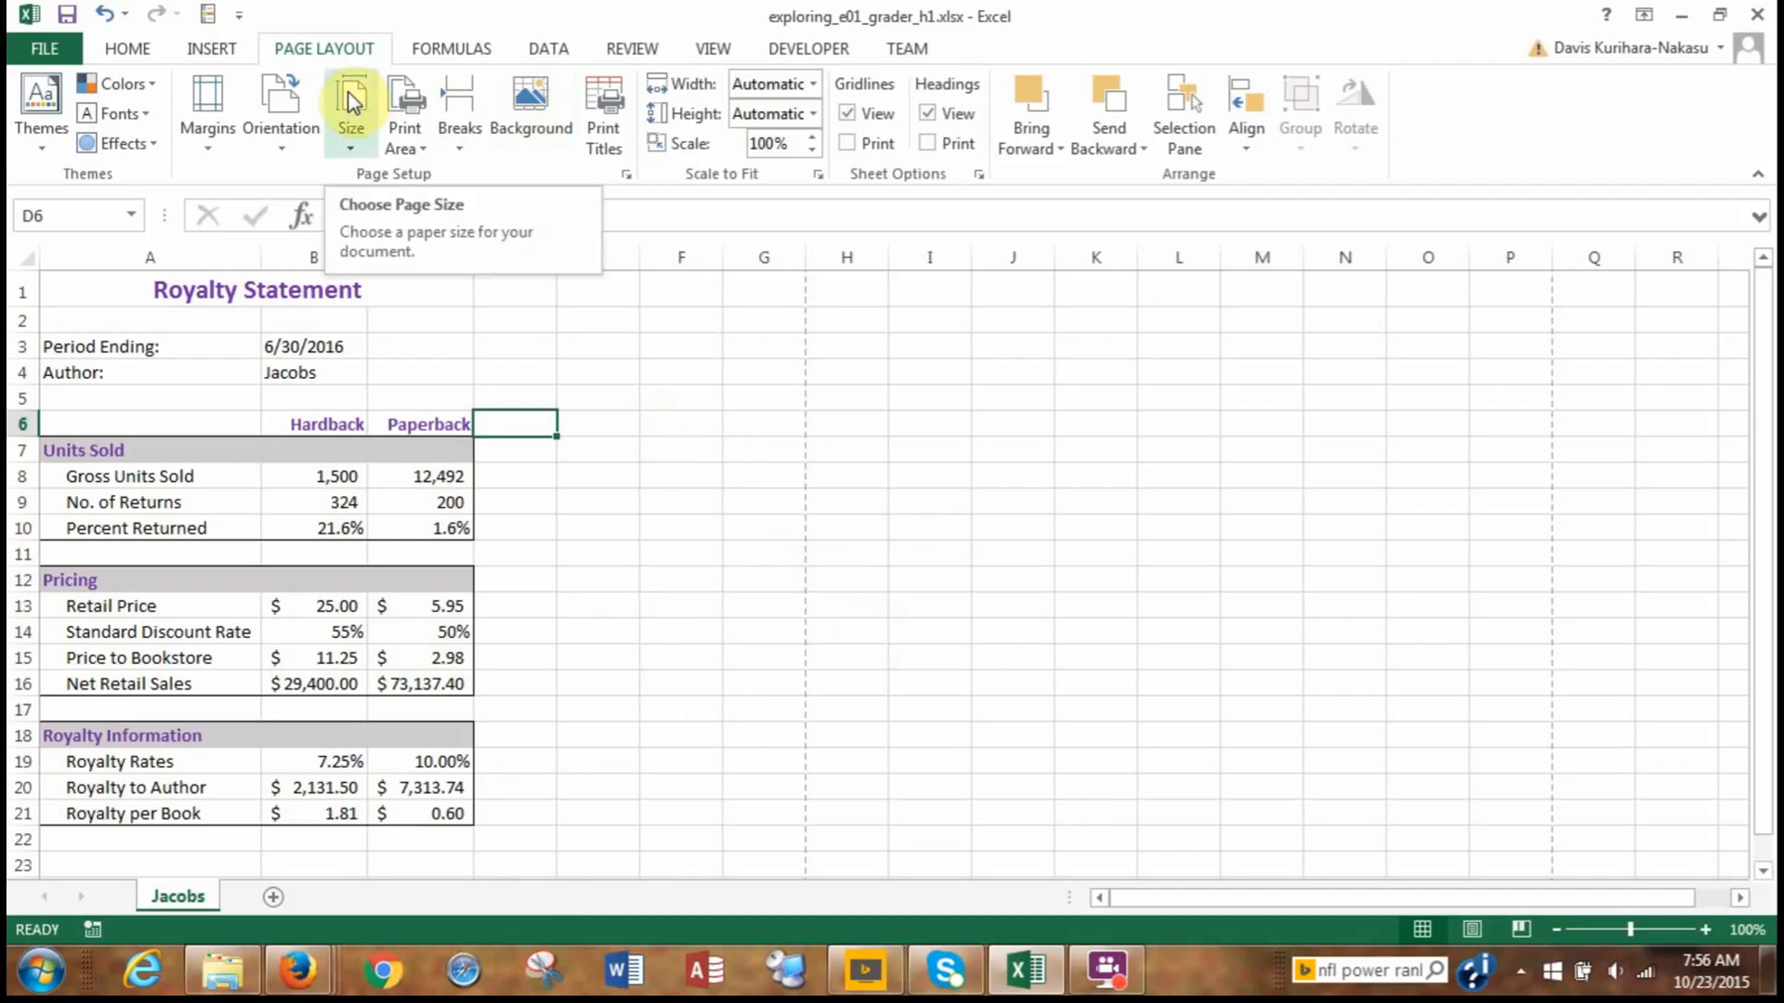
# Add a page footer with the text "Exploring Series" in its left section.
pyautogui.click(212, 48)
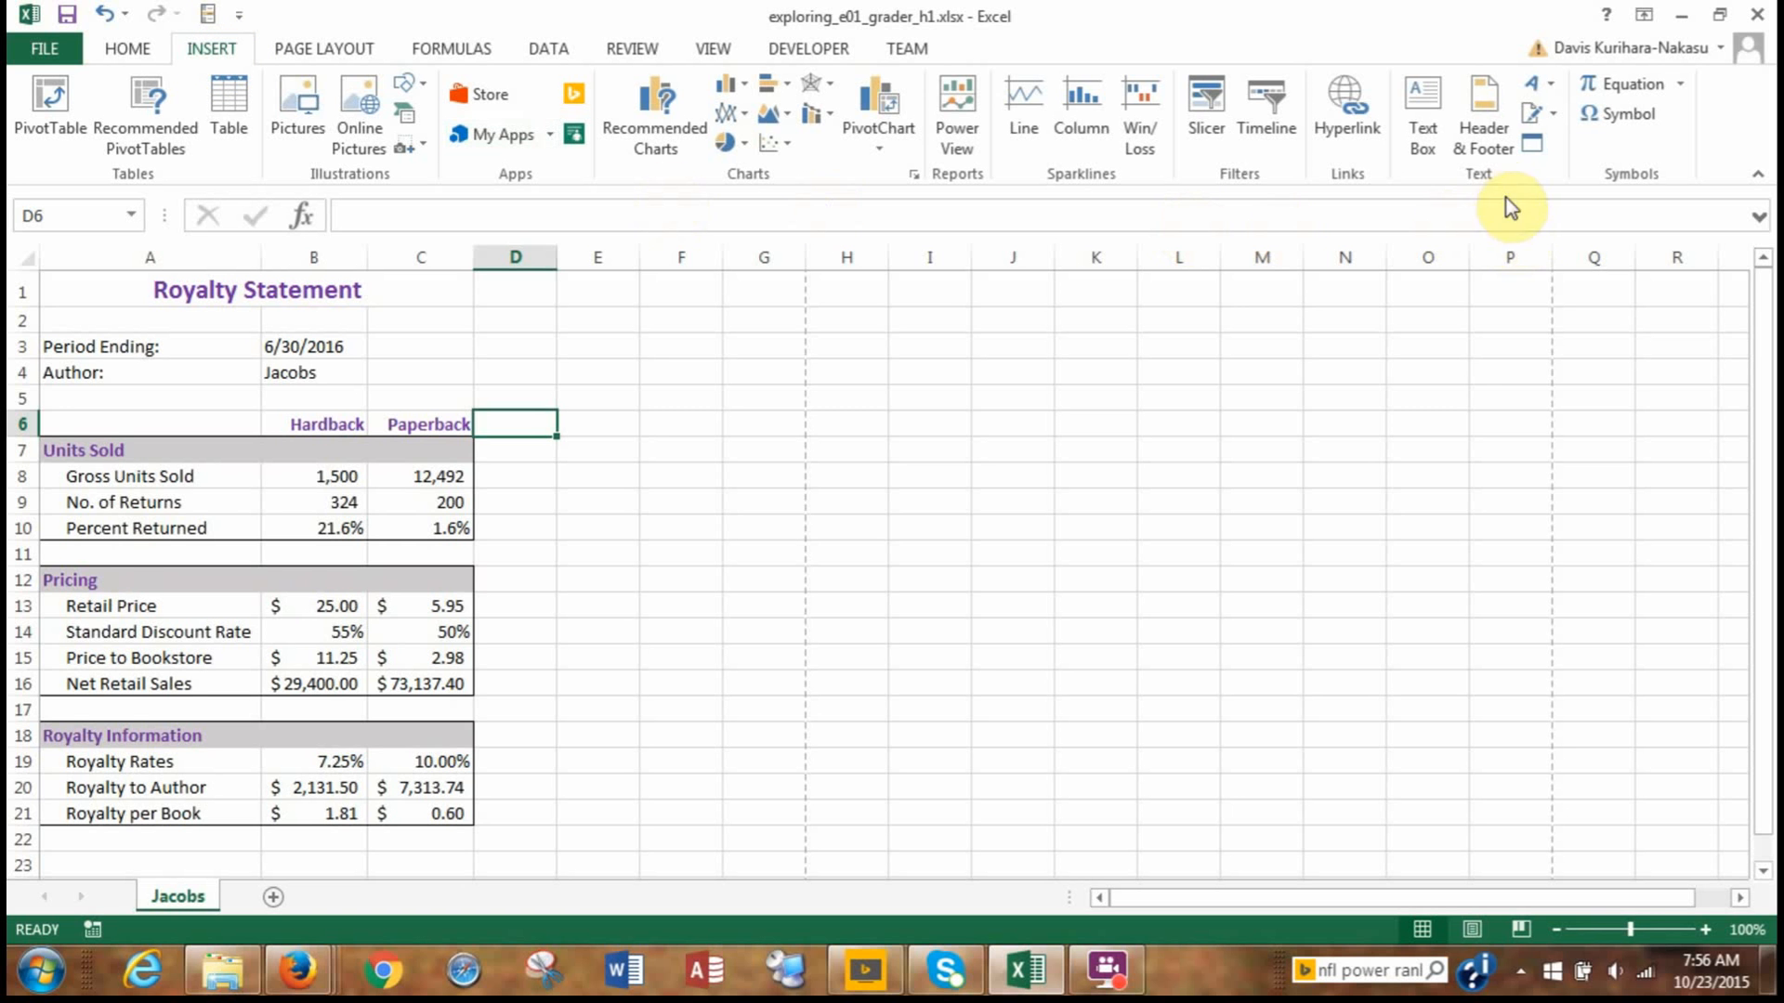
pyautogui.click(1485, 130)
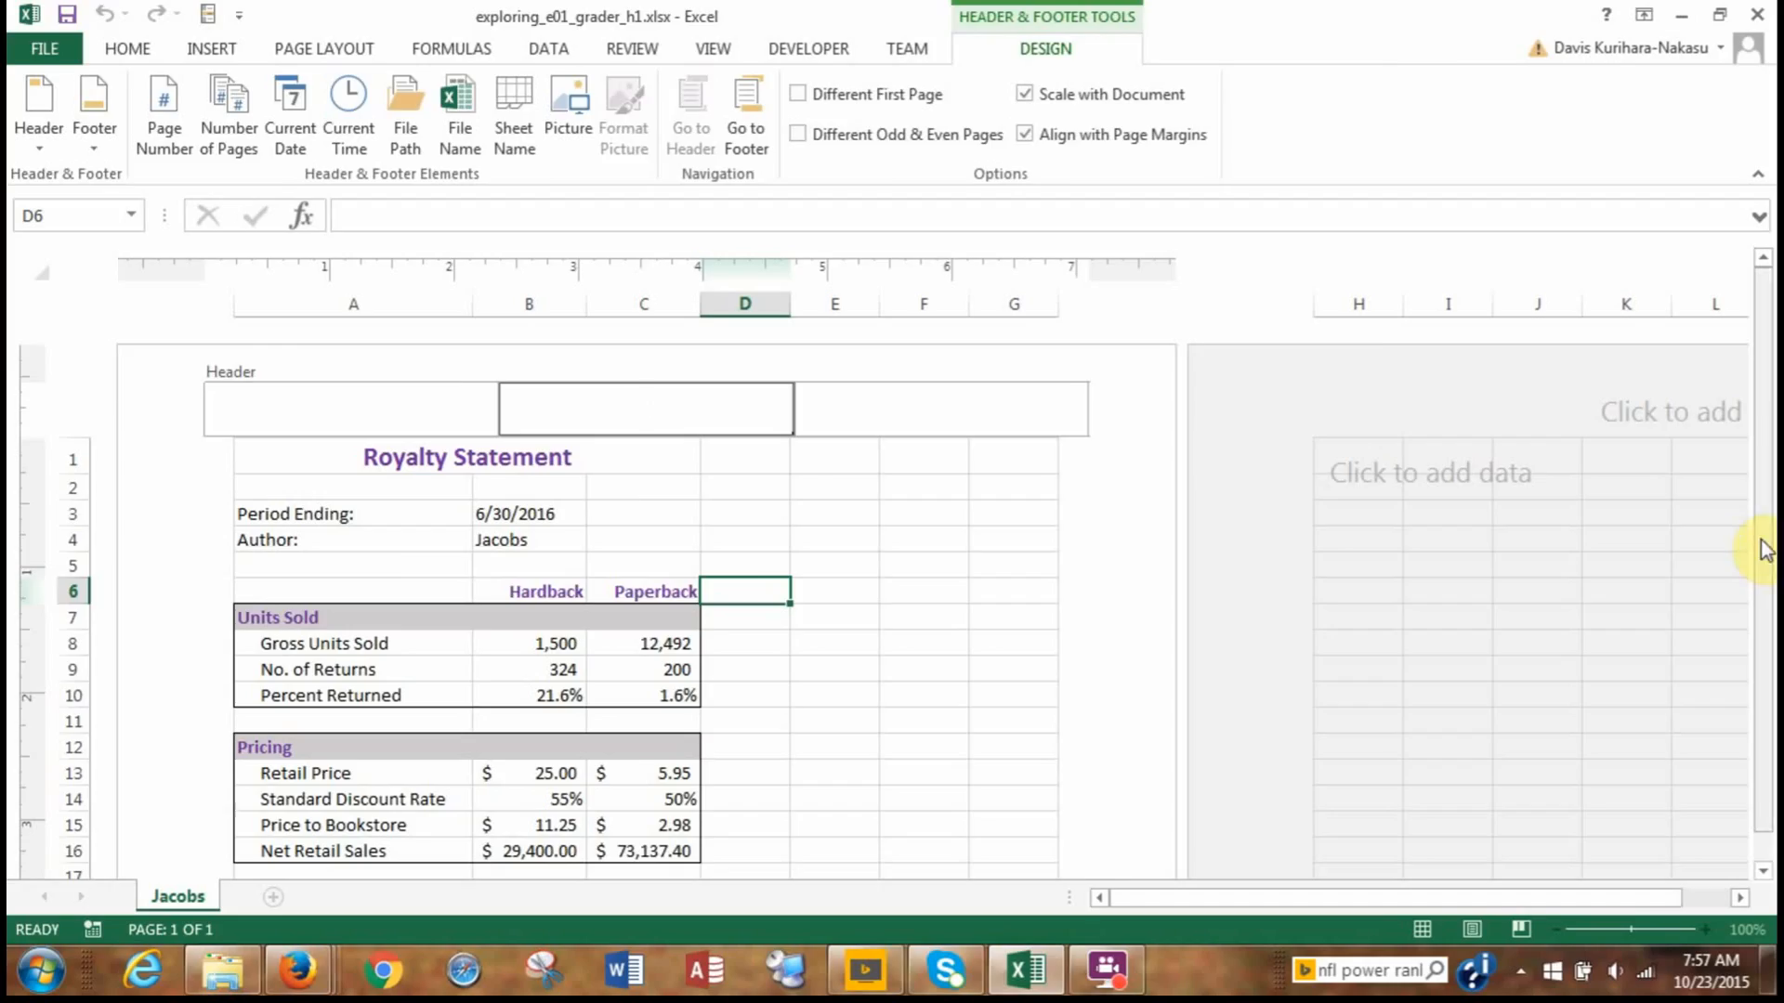
pyautogui.moveTo(1764, 548); pyautogui.dragTo(1767, 578)
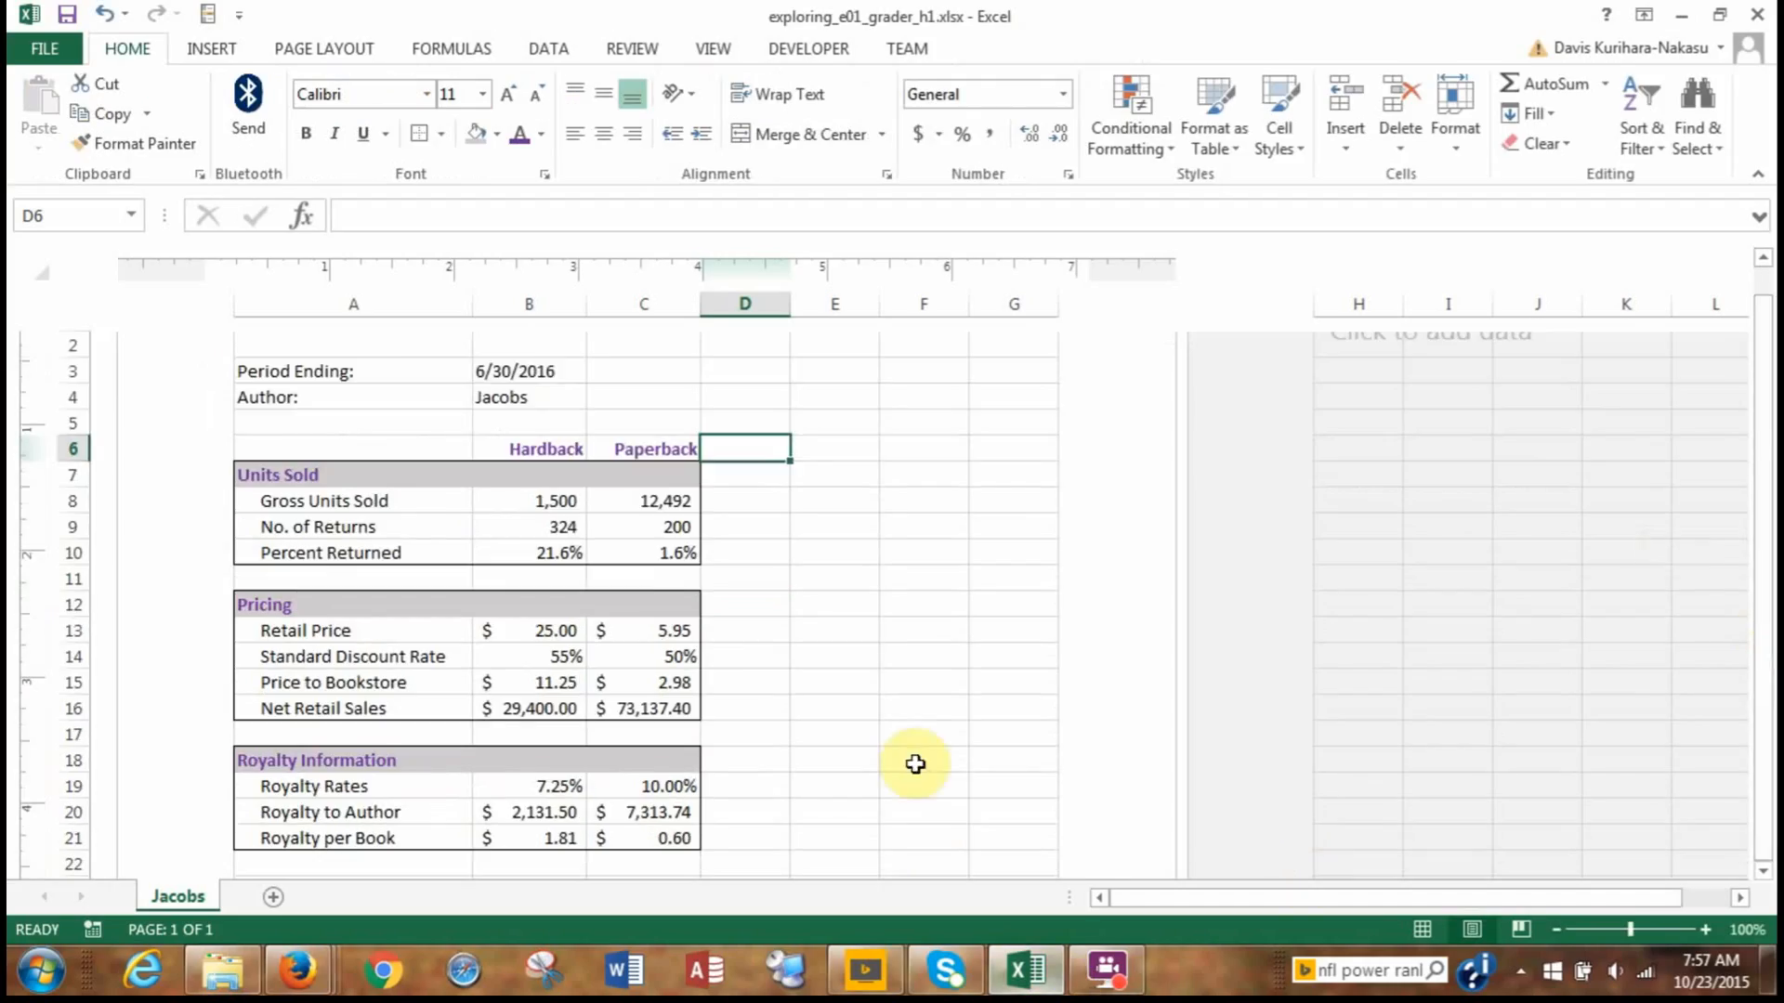
pyautogui.scroll(-3, 920, 771)
pyautogui.scroll(-2, 915, 763)
pyautogui.scroll(-6, 915, 763)
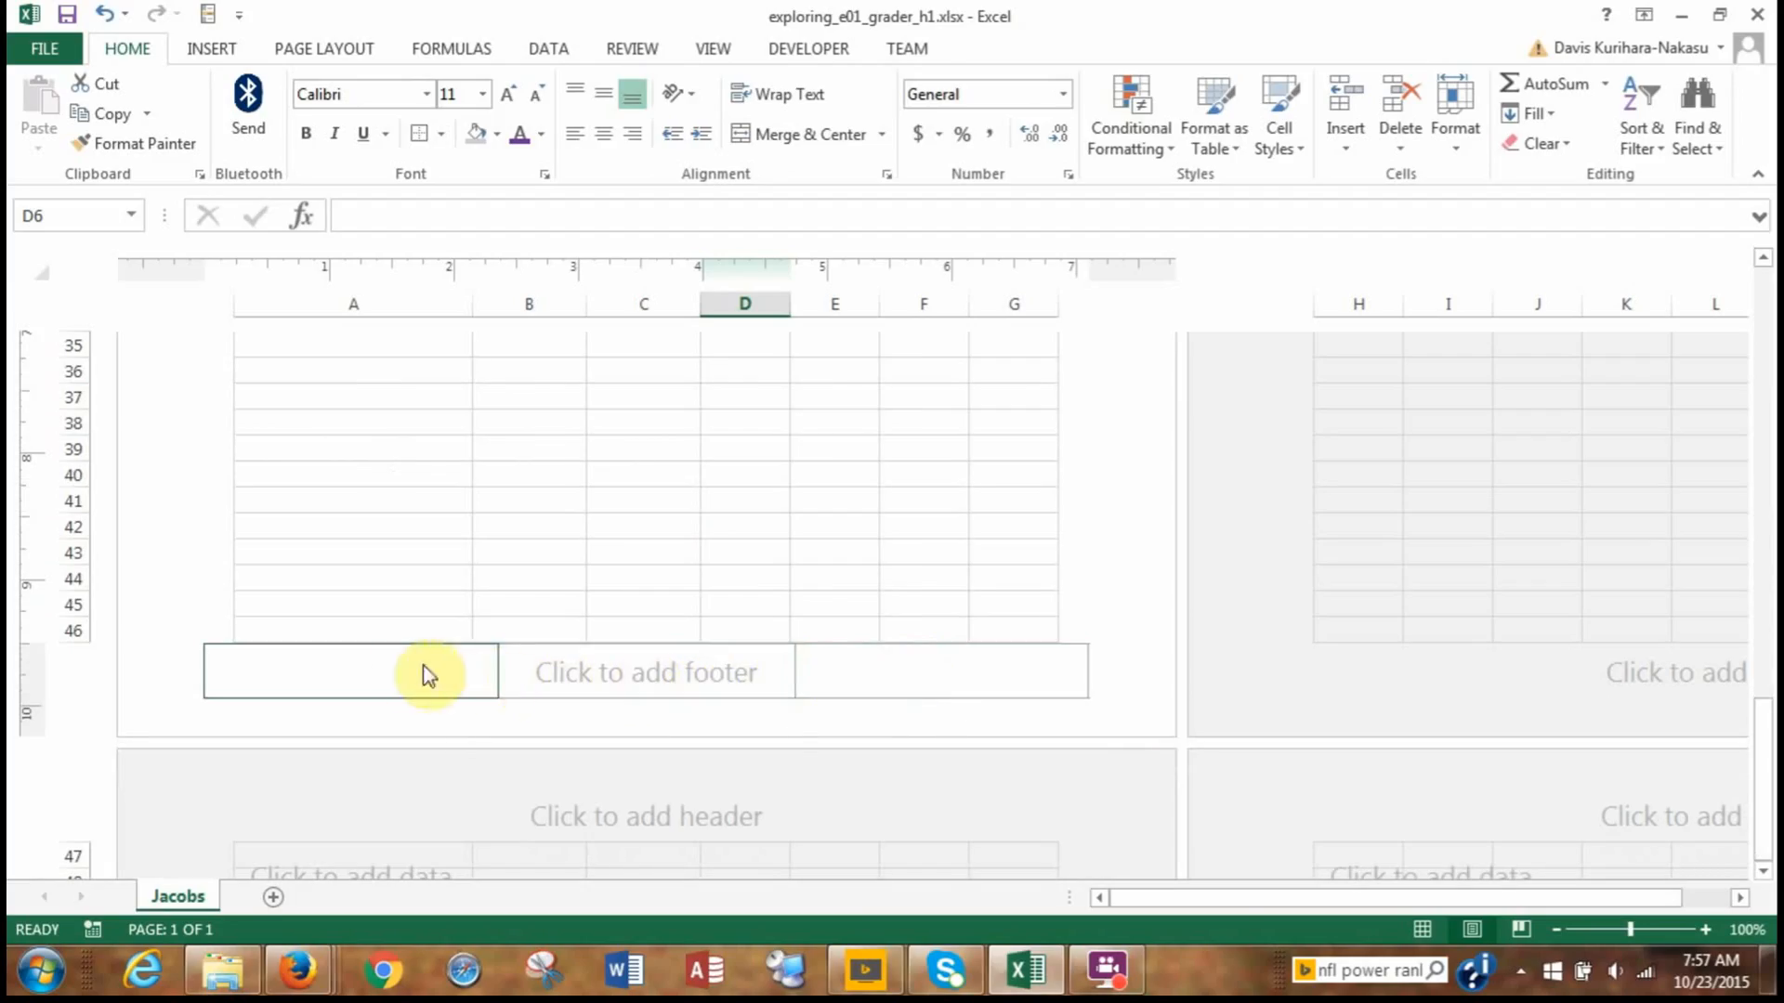
pyautogui.click(400, 665)
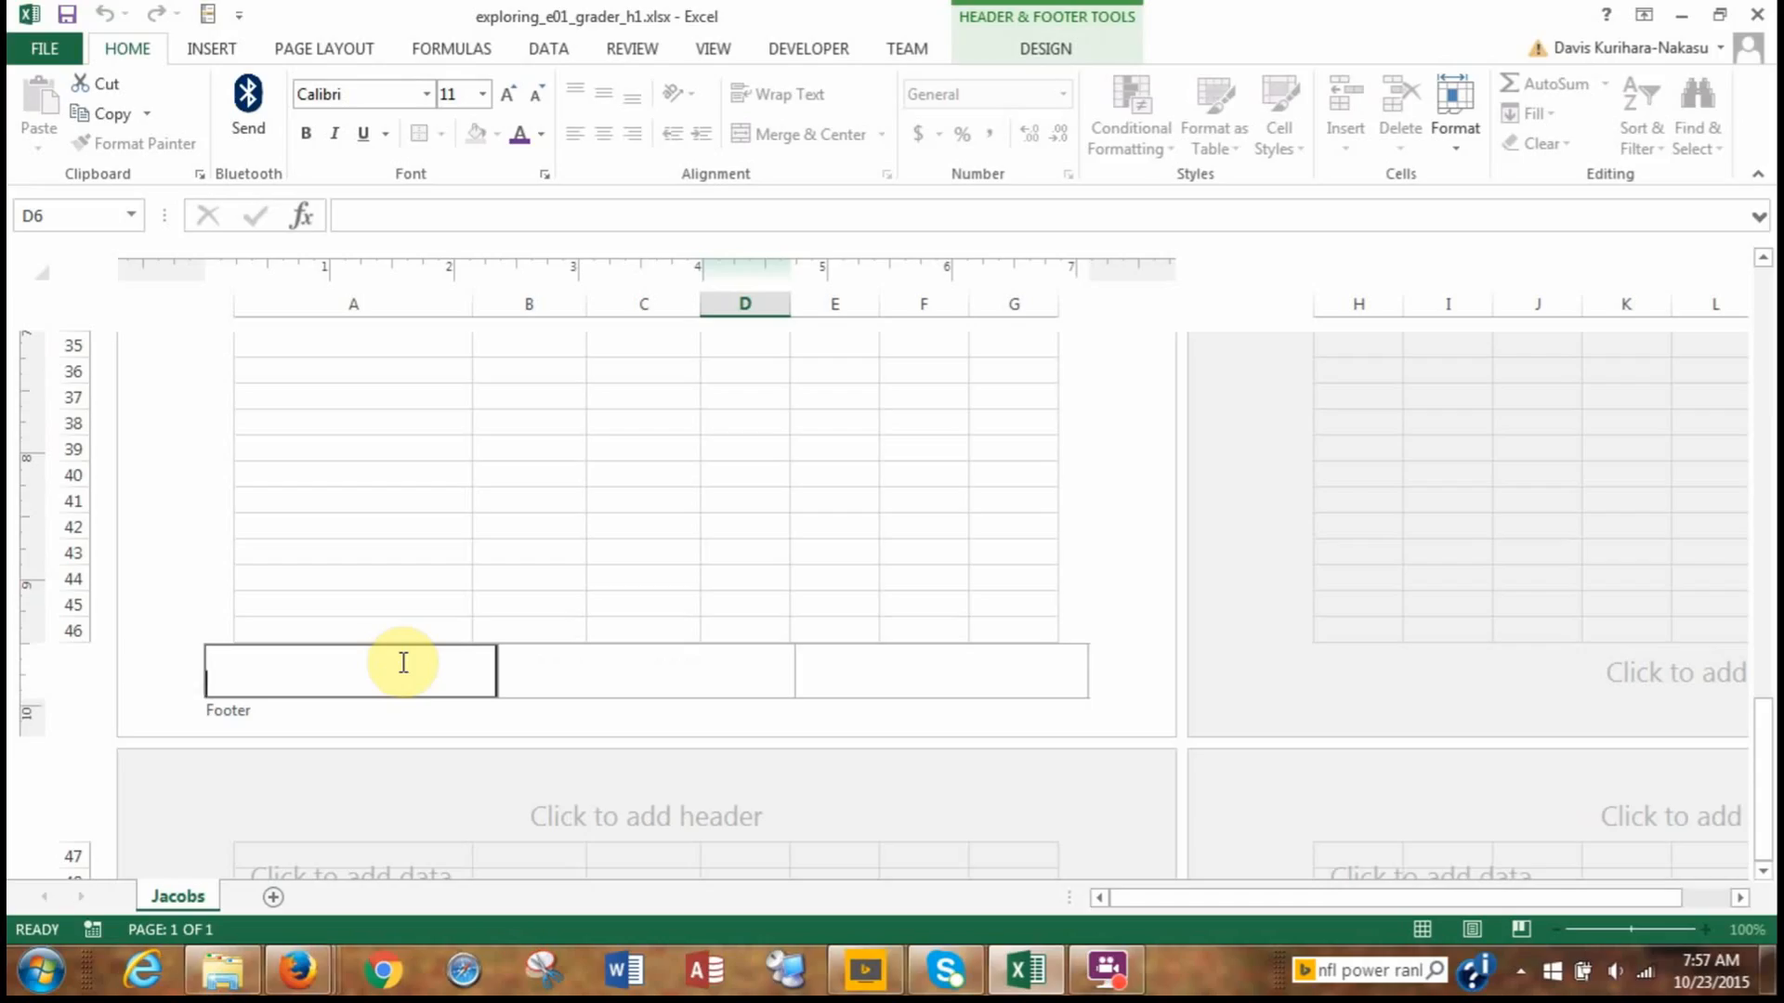
pyautogui.write('Exploring Series')
# Insert the sheet name code in the center footer section and the file name code in the right section.
pyautogui.click(548, 678)
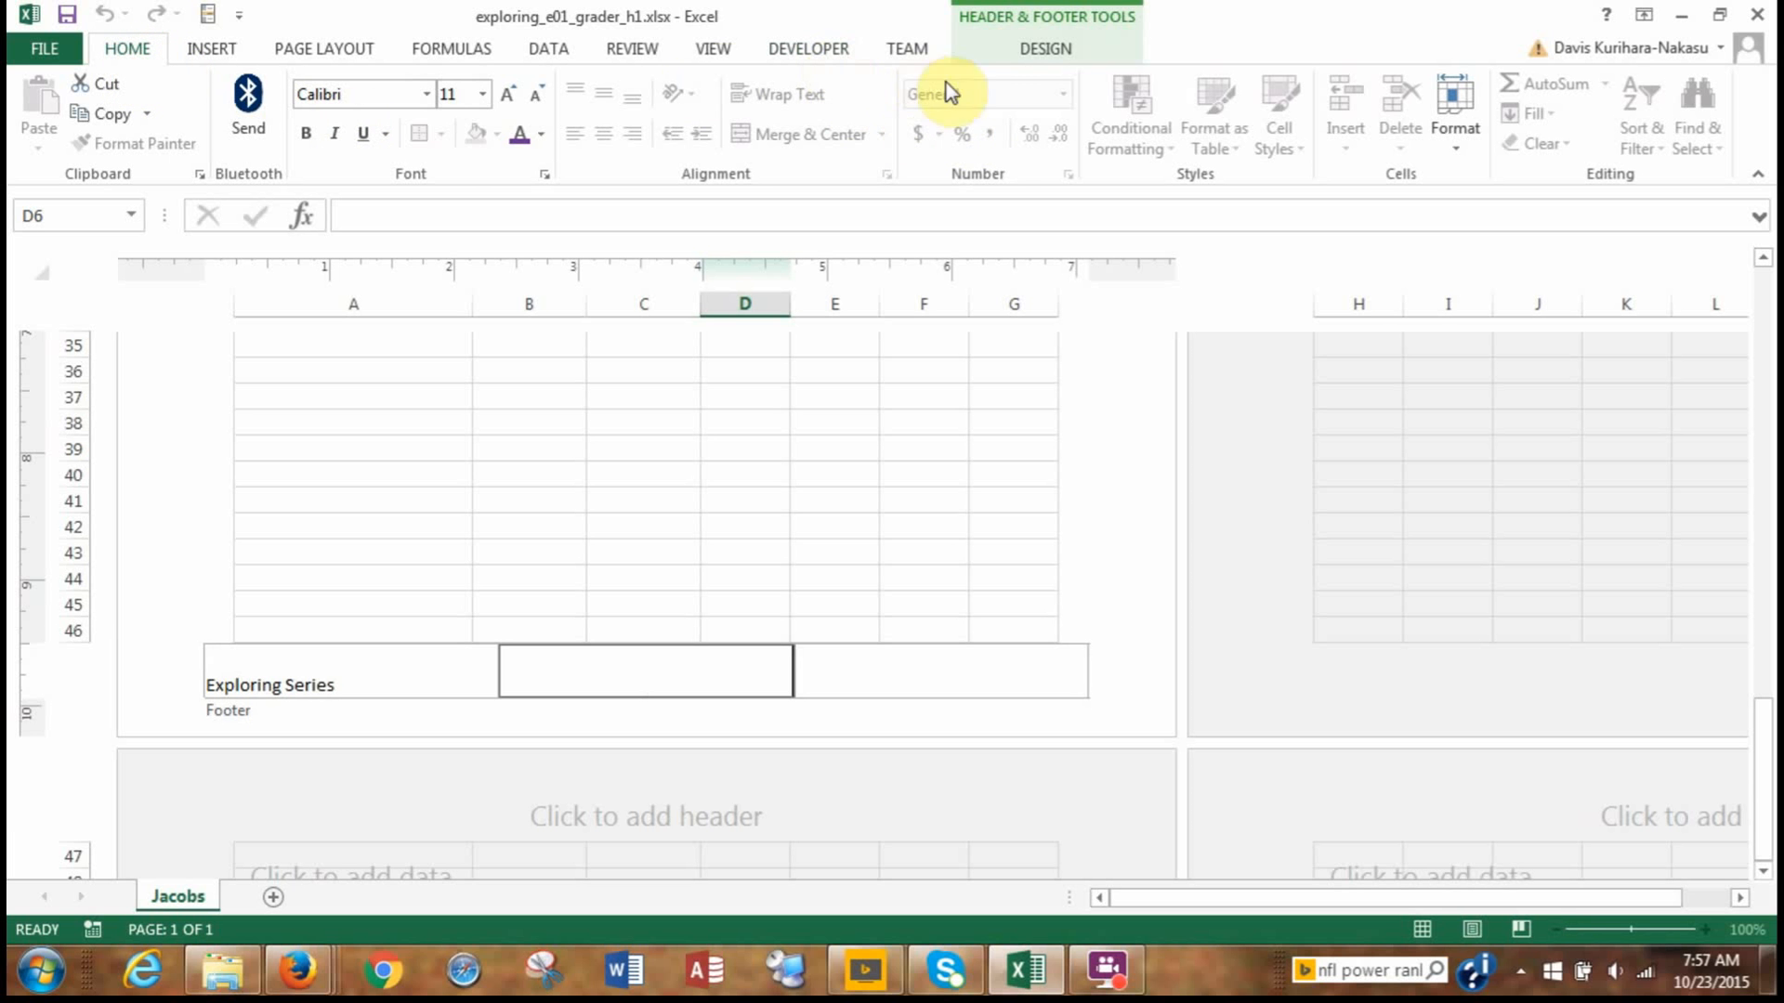
pyautogui.click(1034, 54)
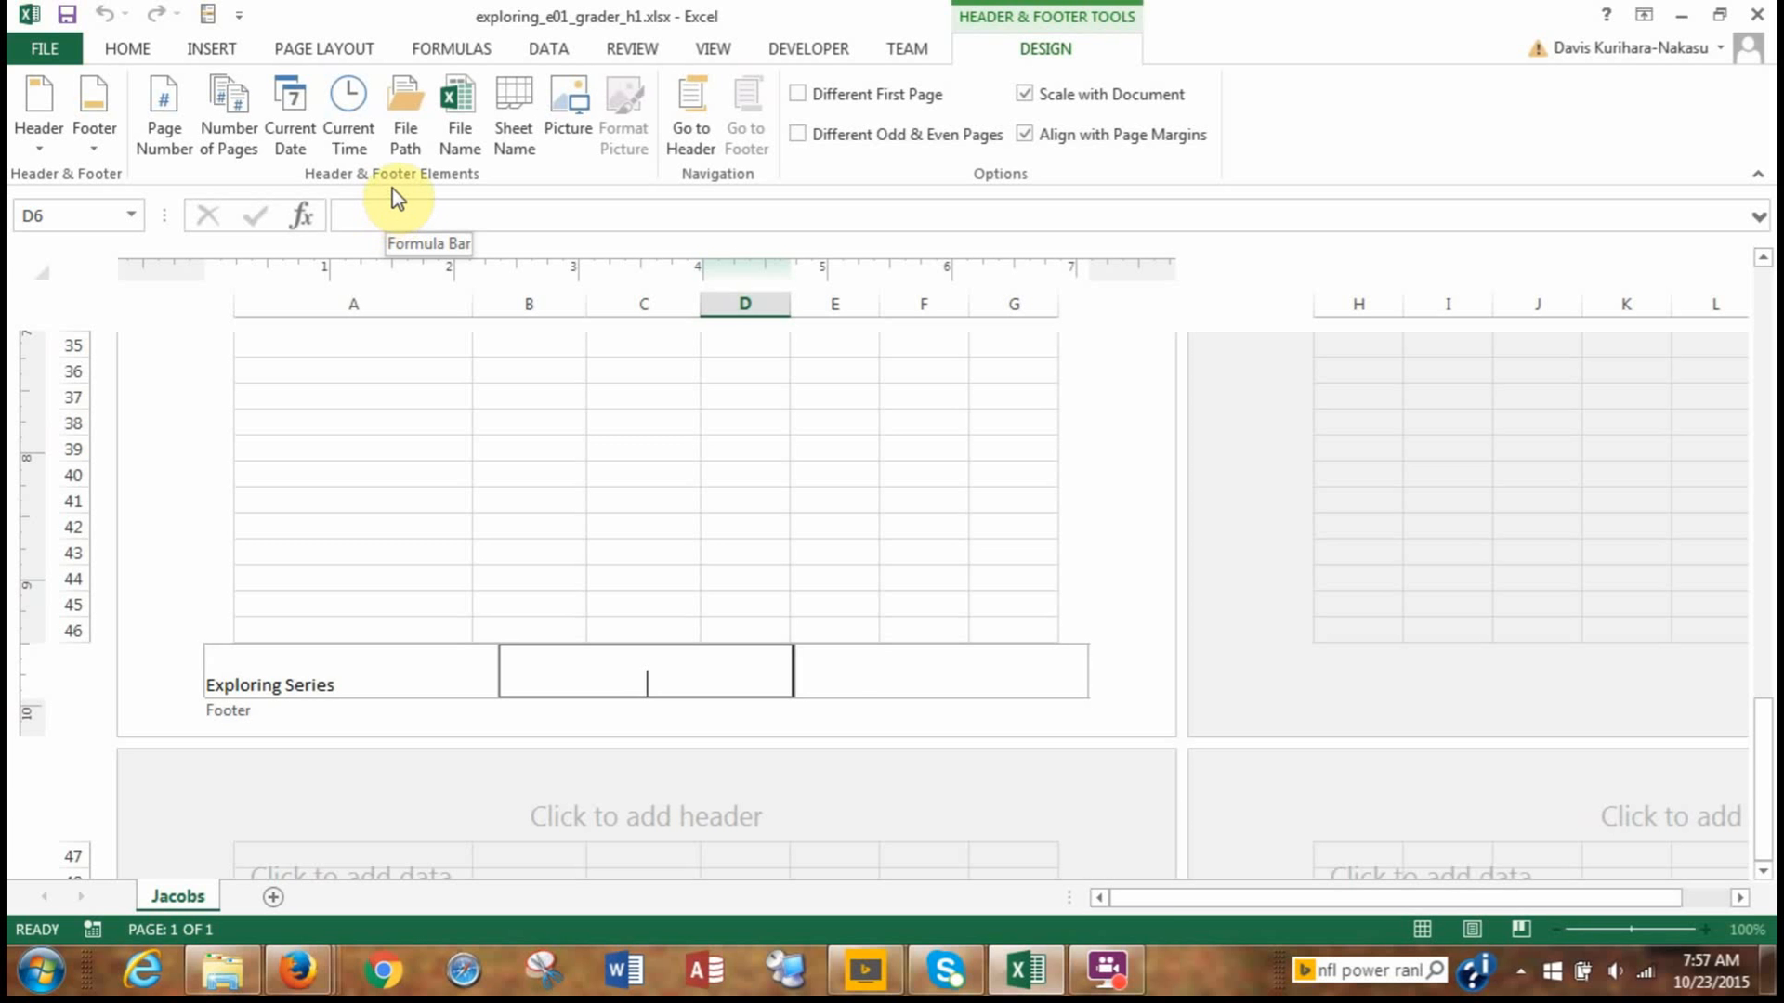
pyautogui.click(514, 138)
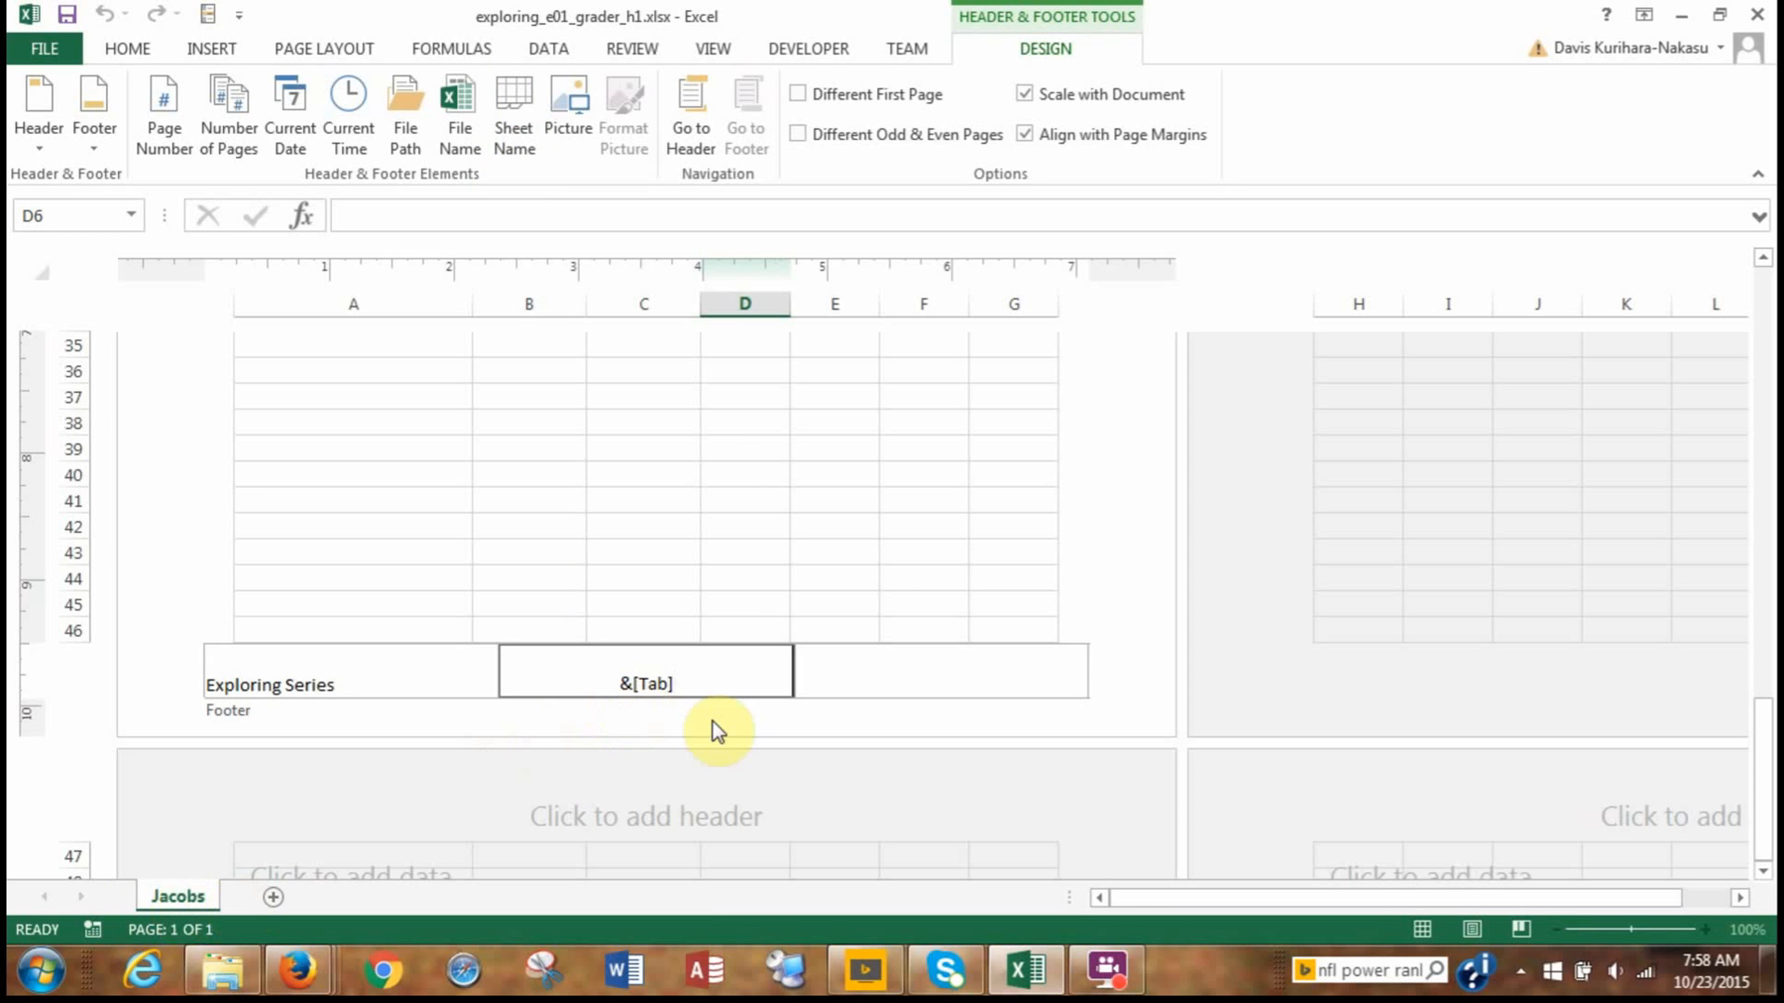
pyautogui.click(864, 687)
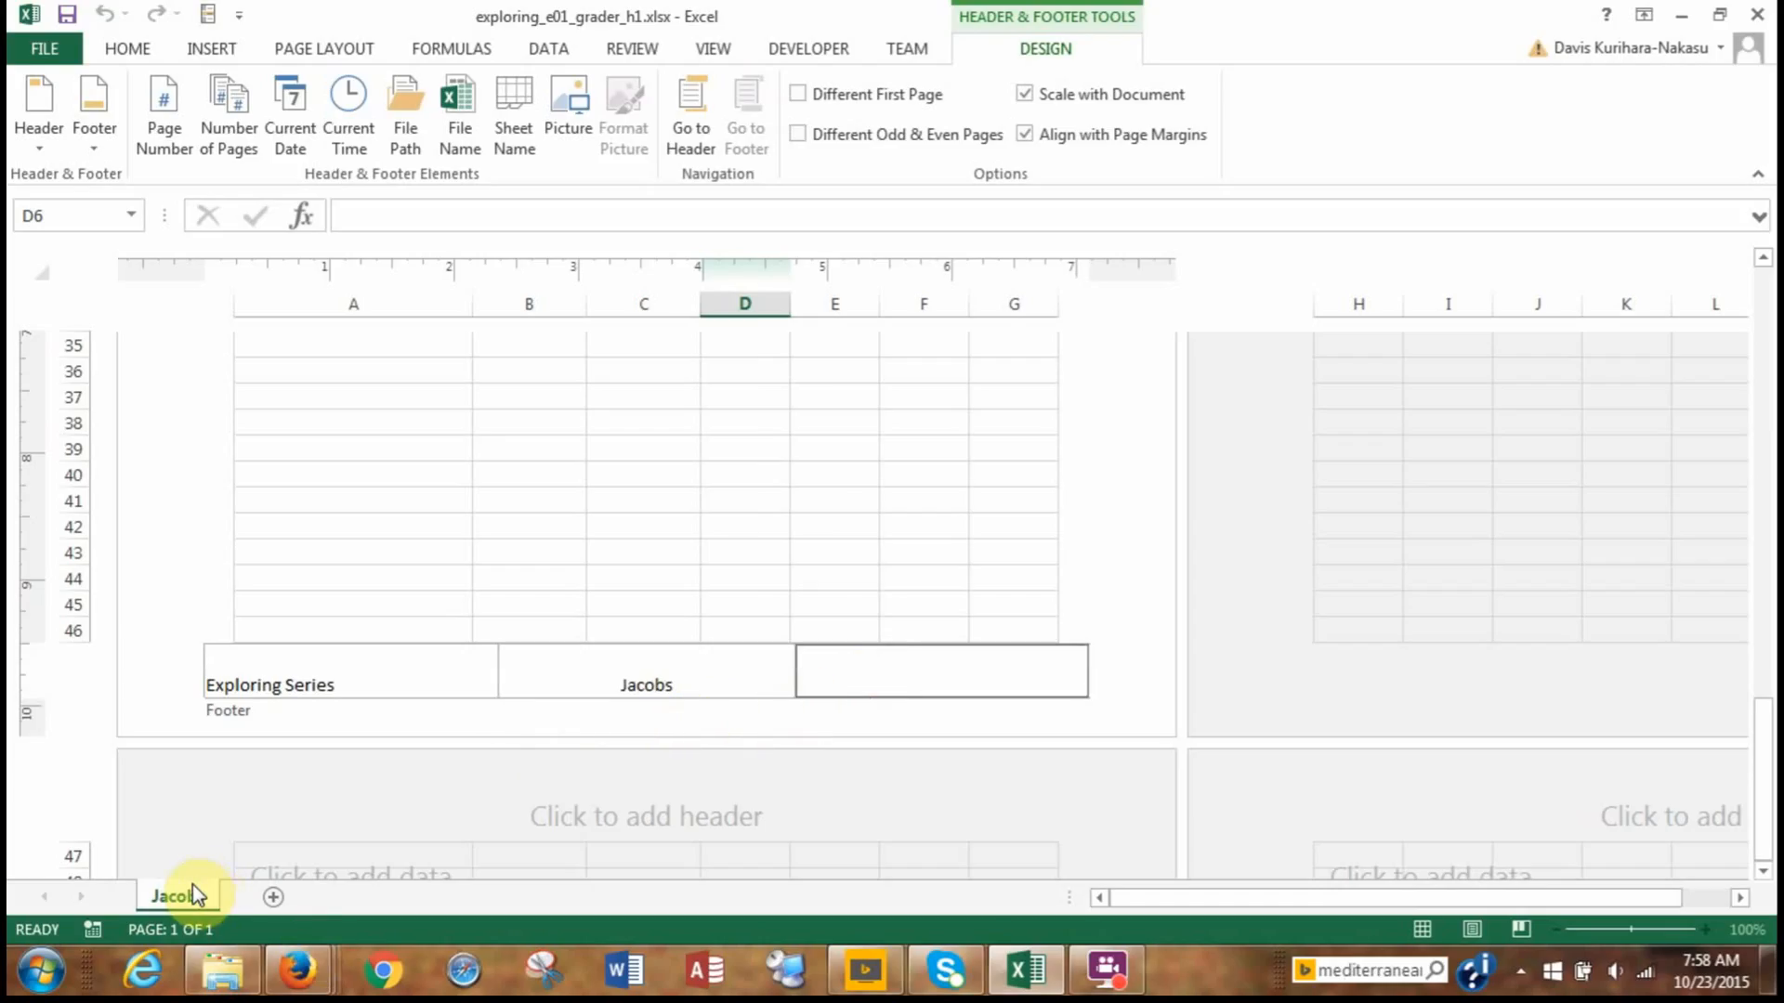
pyautogui.click(462, 148)
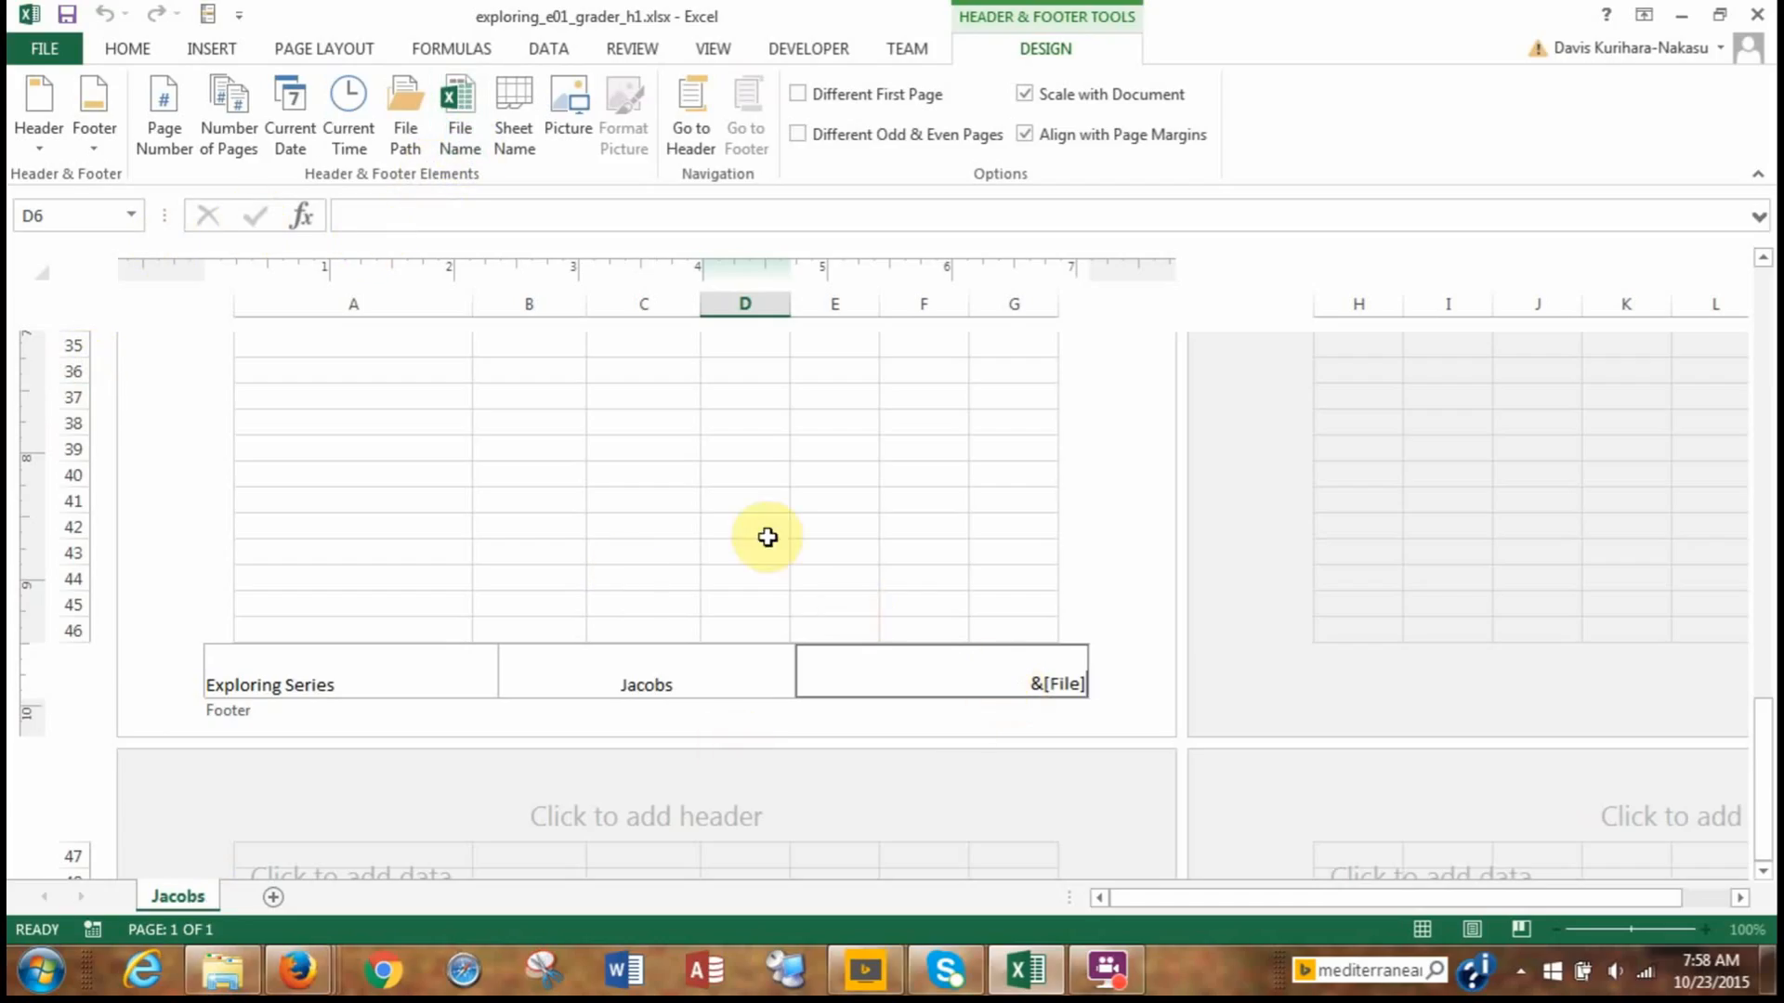
pyautogui.click(359, 661)
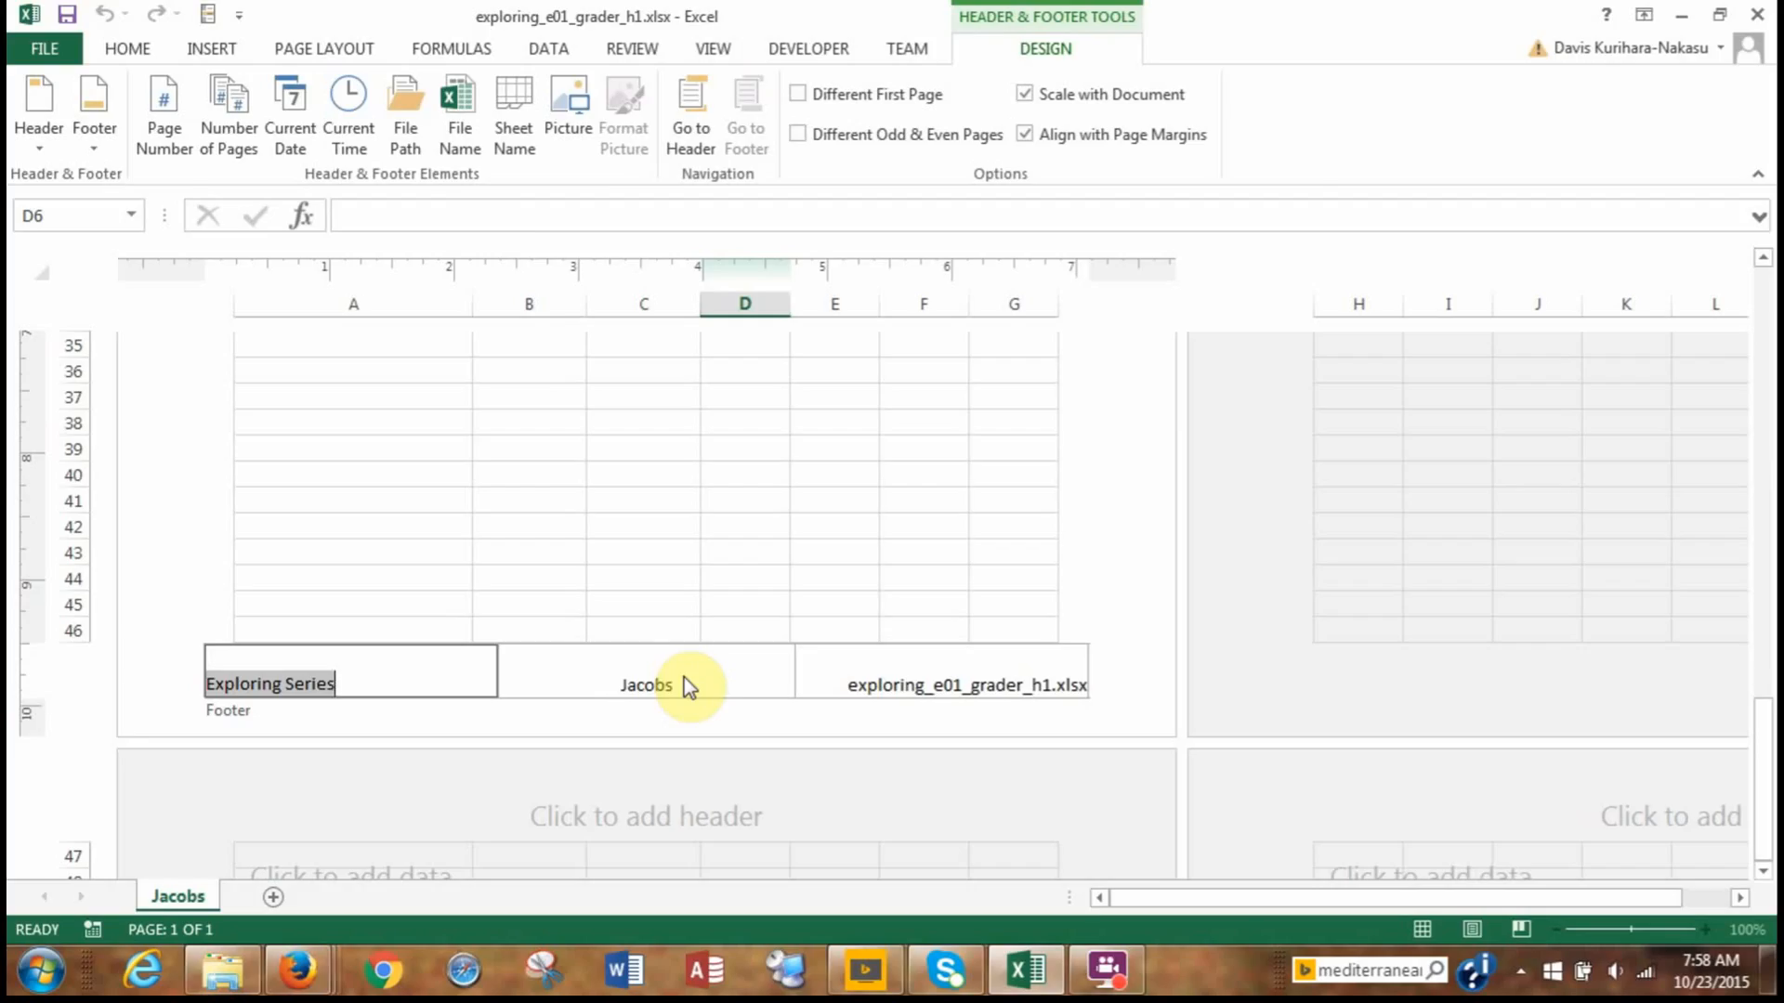
# Try to switch the worksheet to Normal view while the footer is still being edited.
pyautogui.click(723, 45)
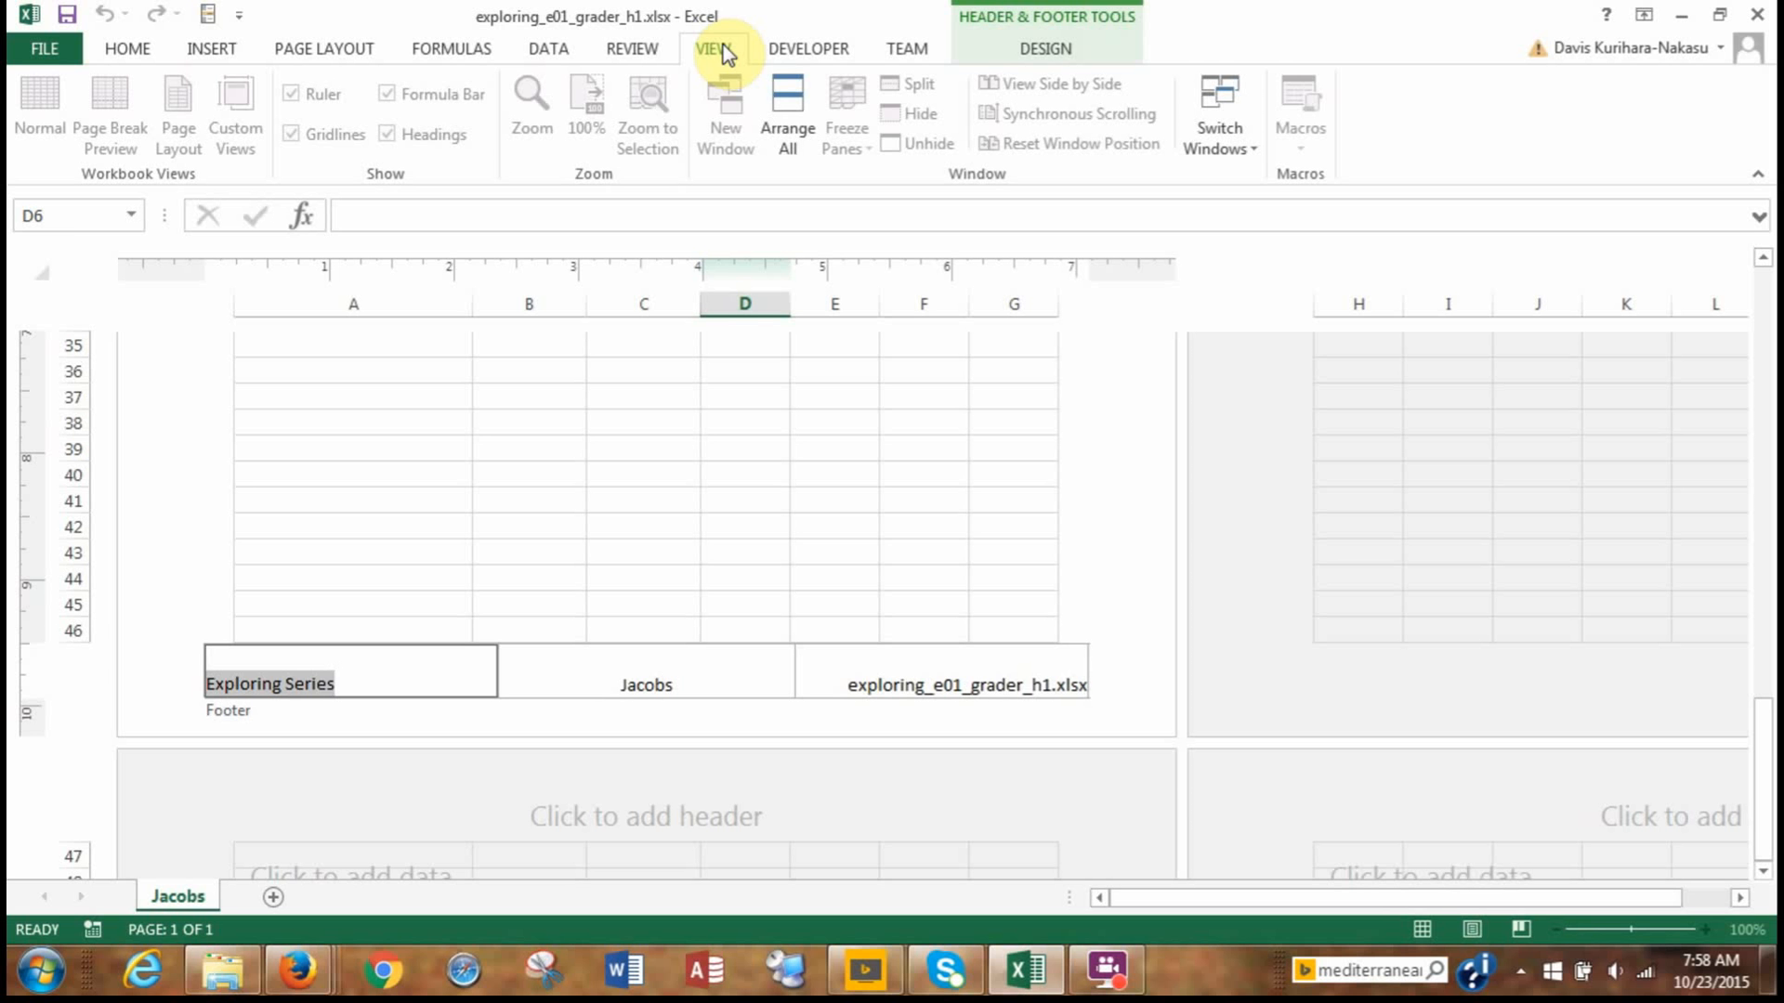
pyautogui.click(41, 125)
pyautogui.click(1762, 259)
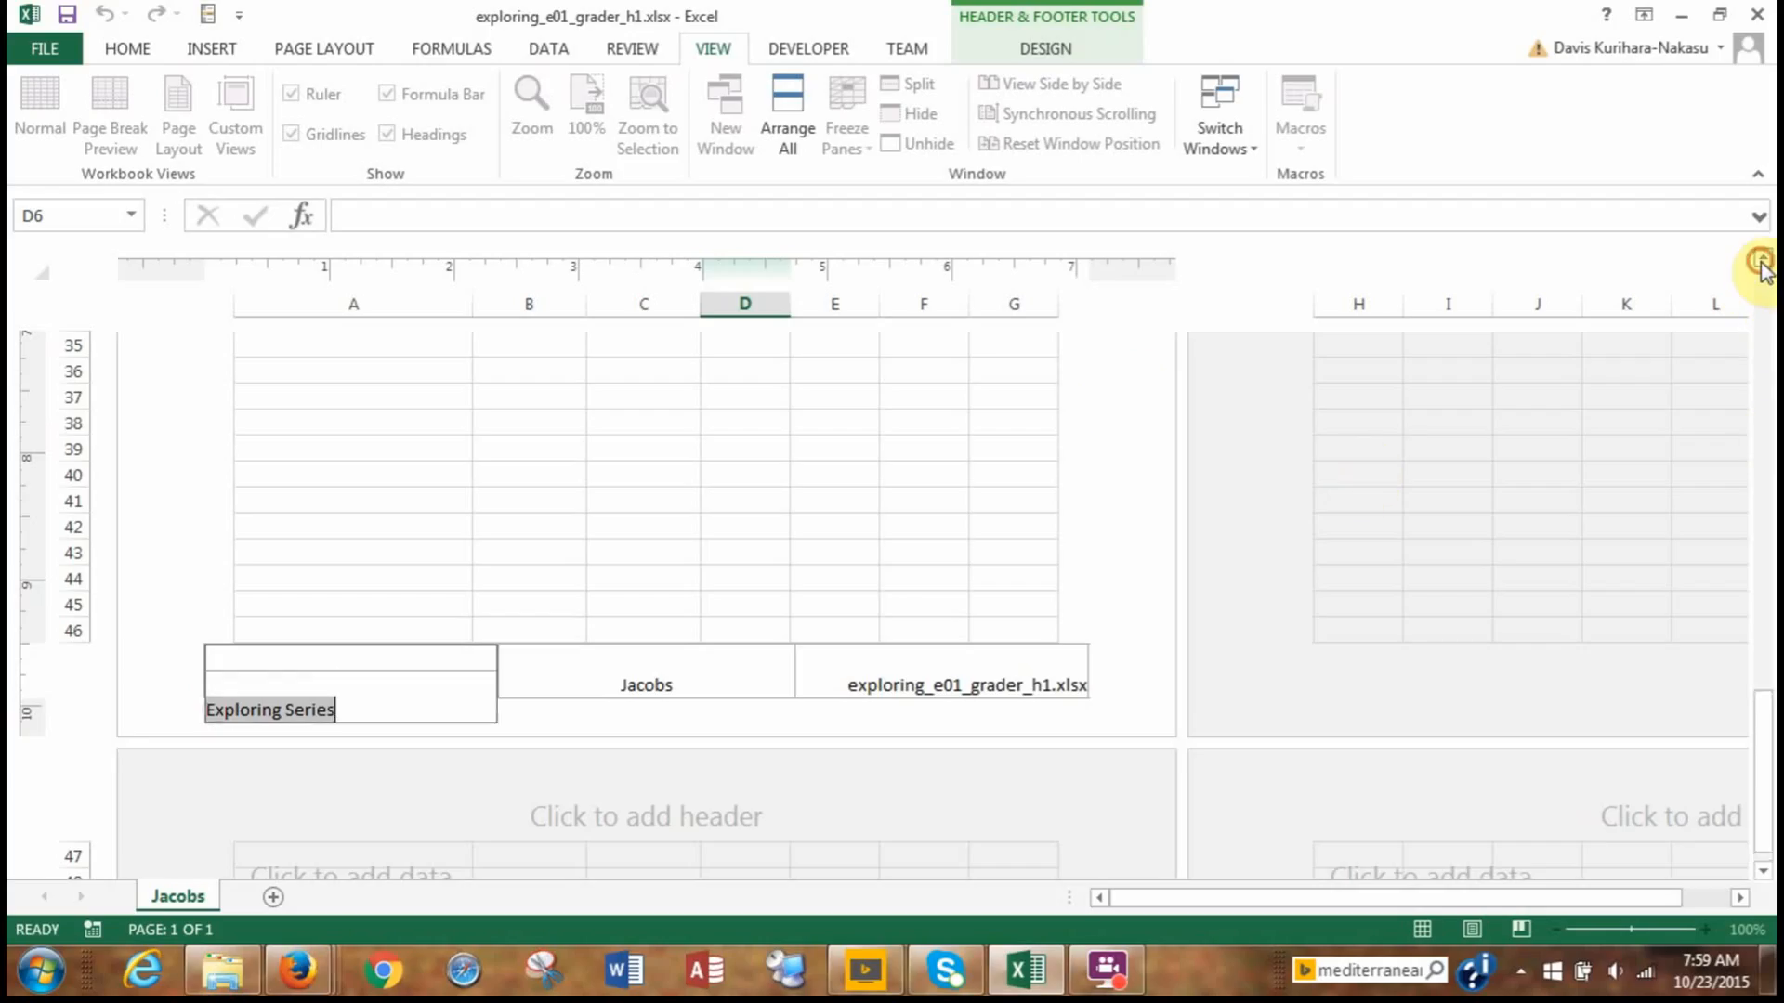
pyautogui.click(1762, 259)
pyautogui.click(1762, 259)
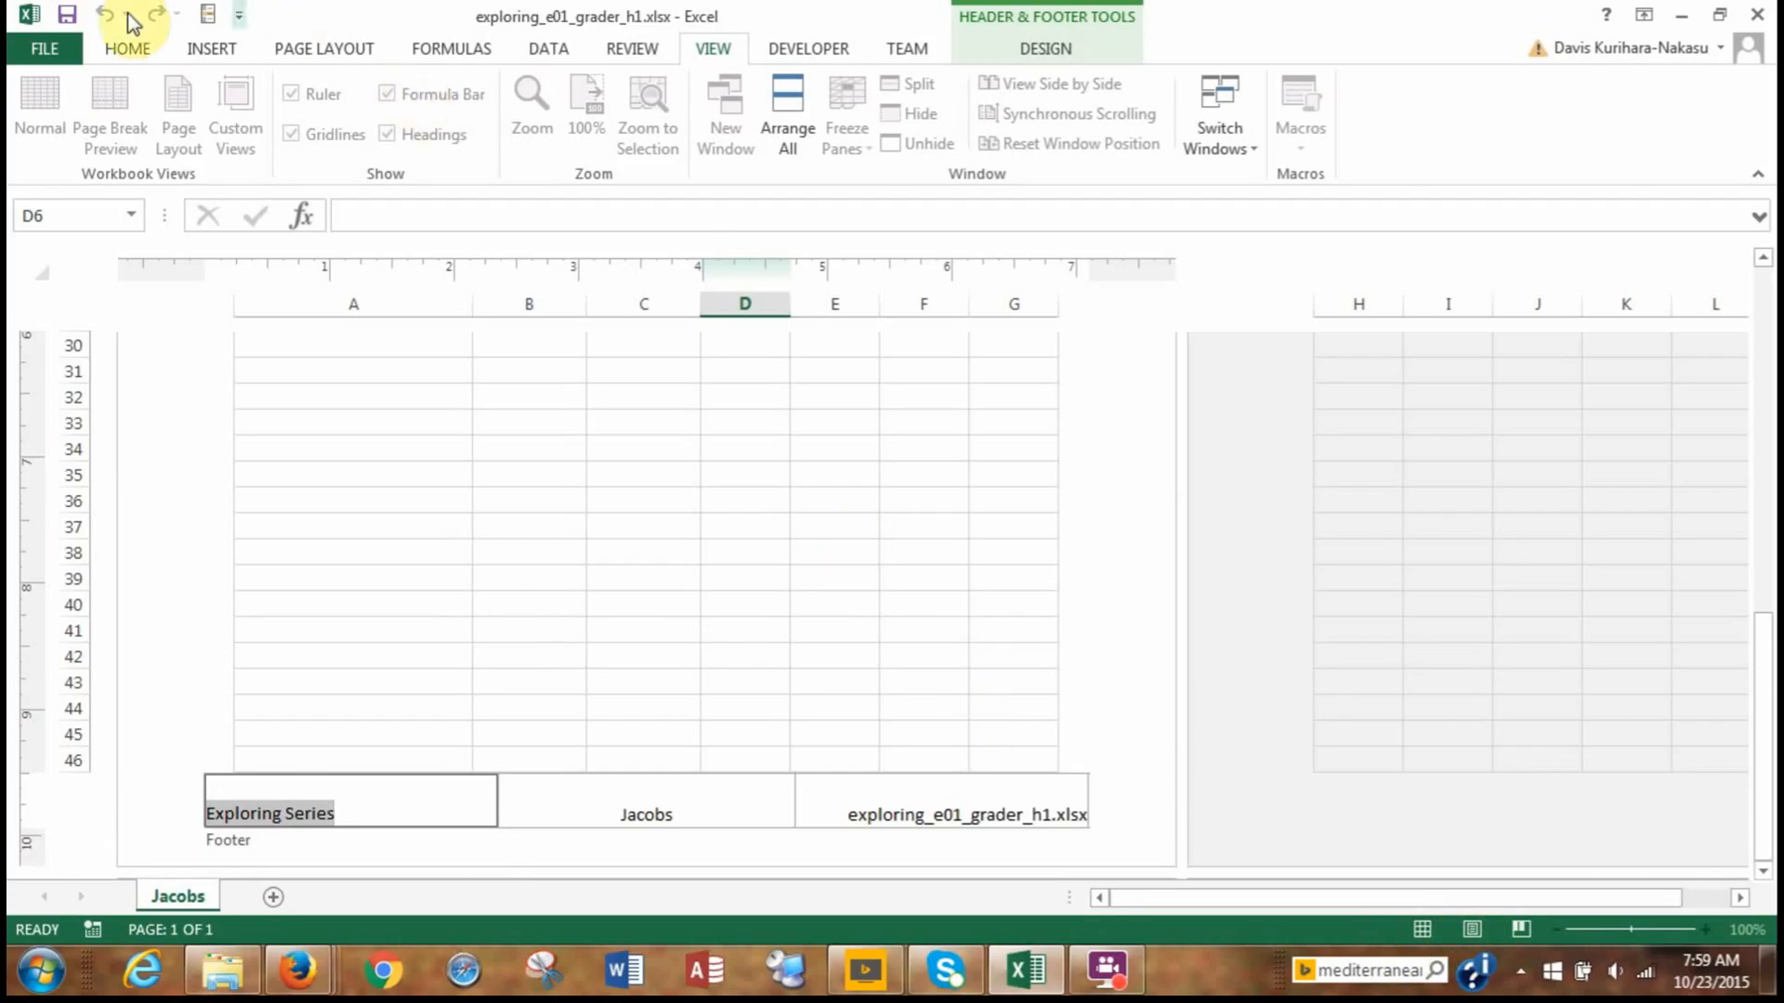
pyautogui.click(126, 45)
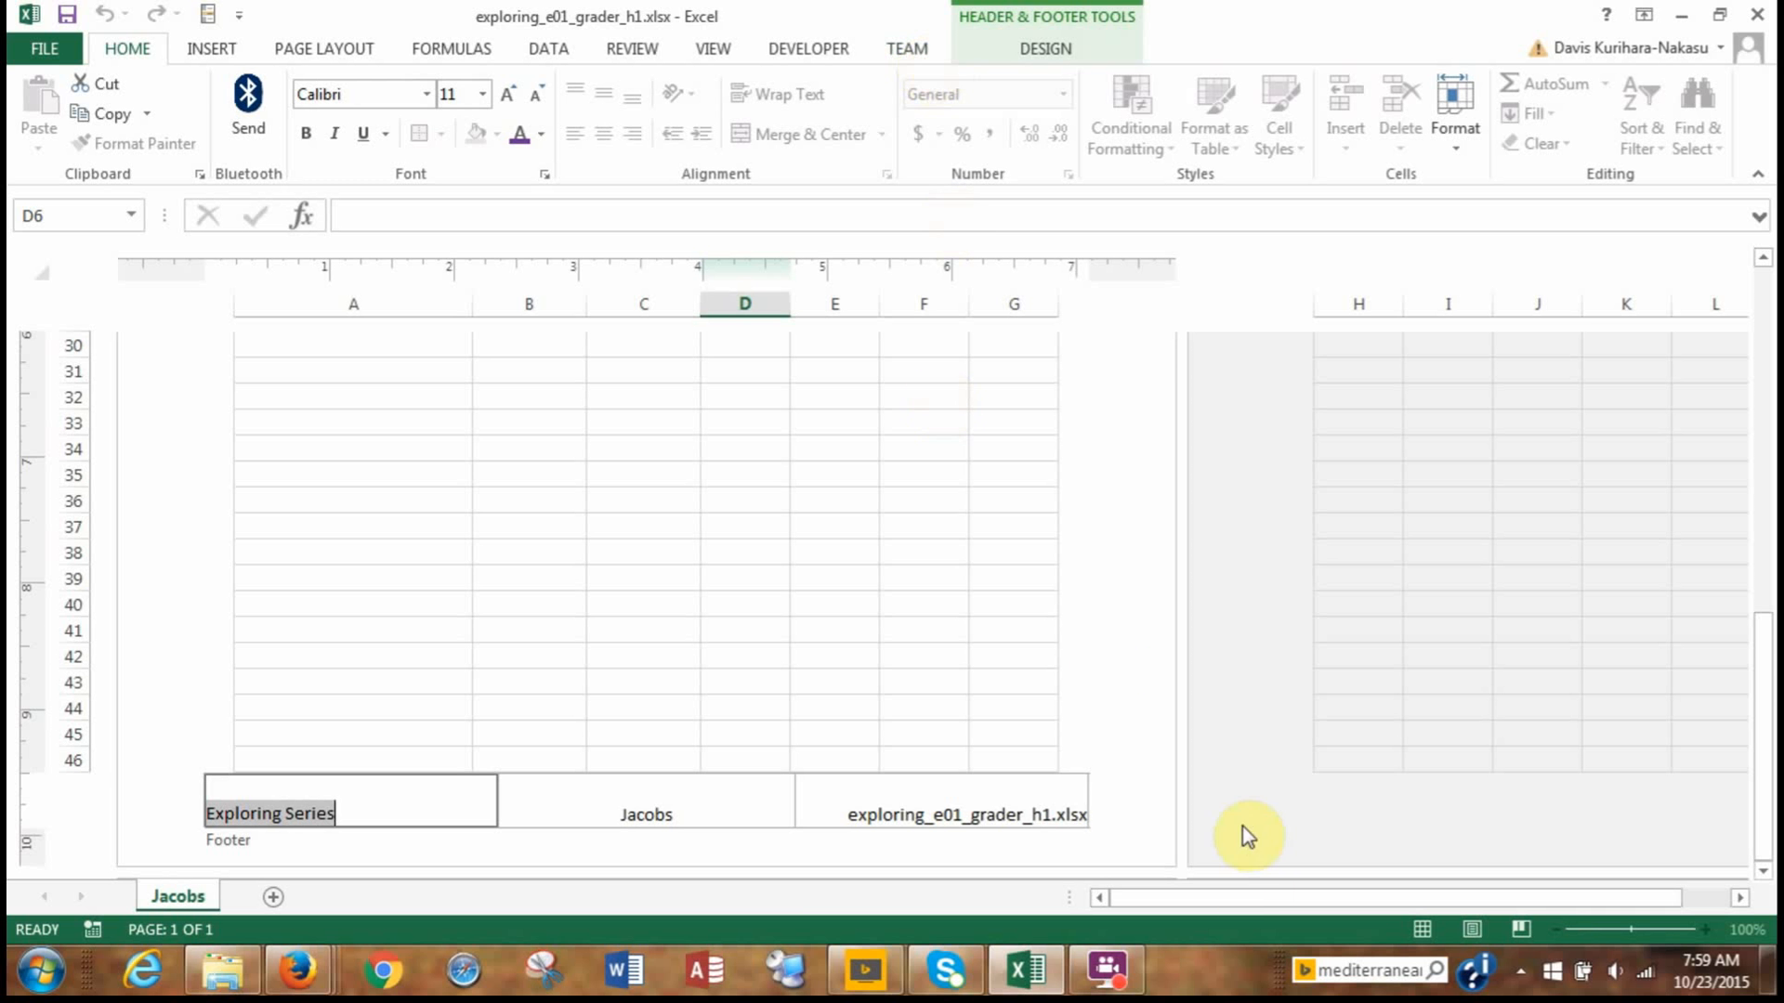
pyautogui.moveTo(1110, 980)
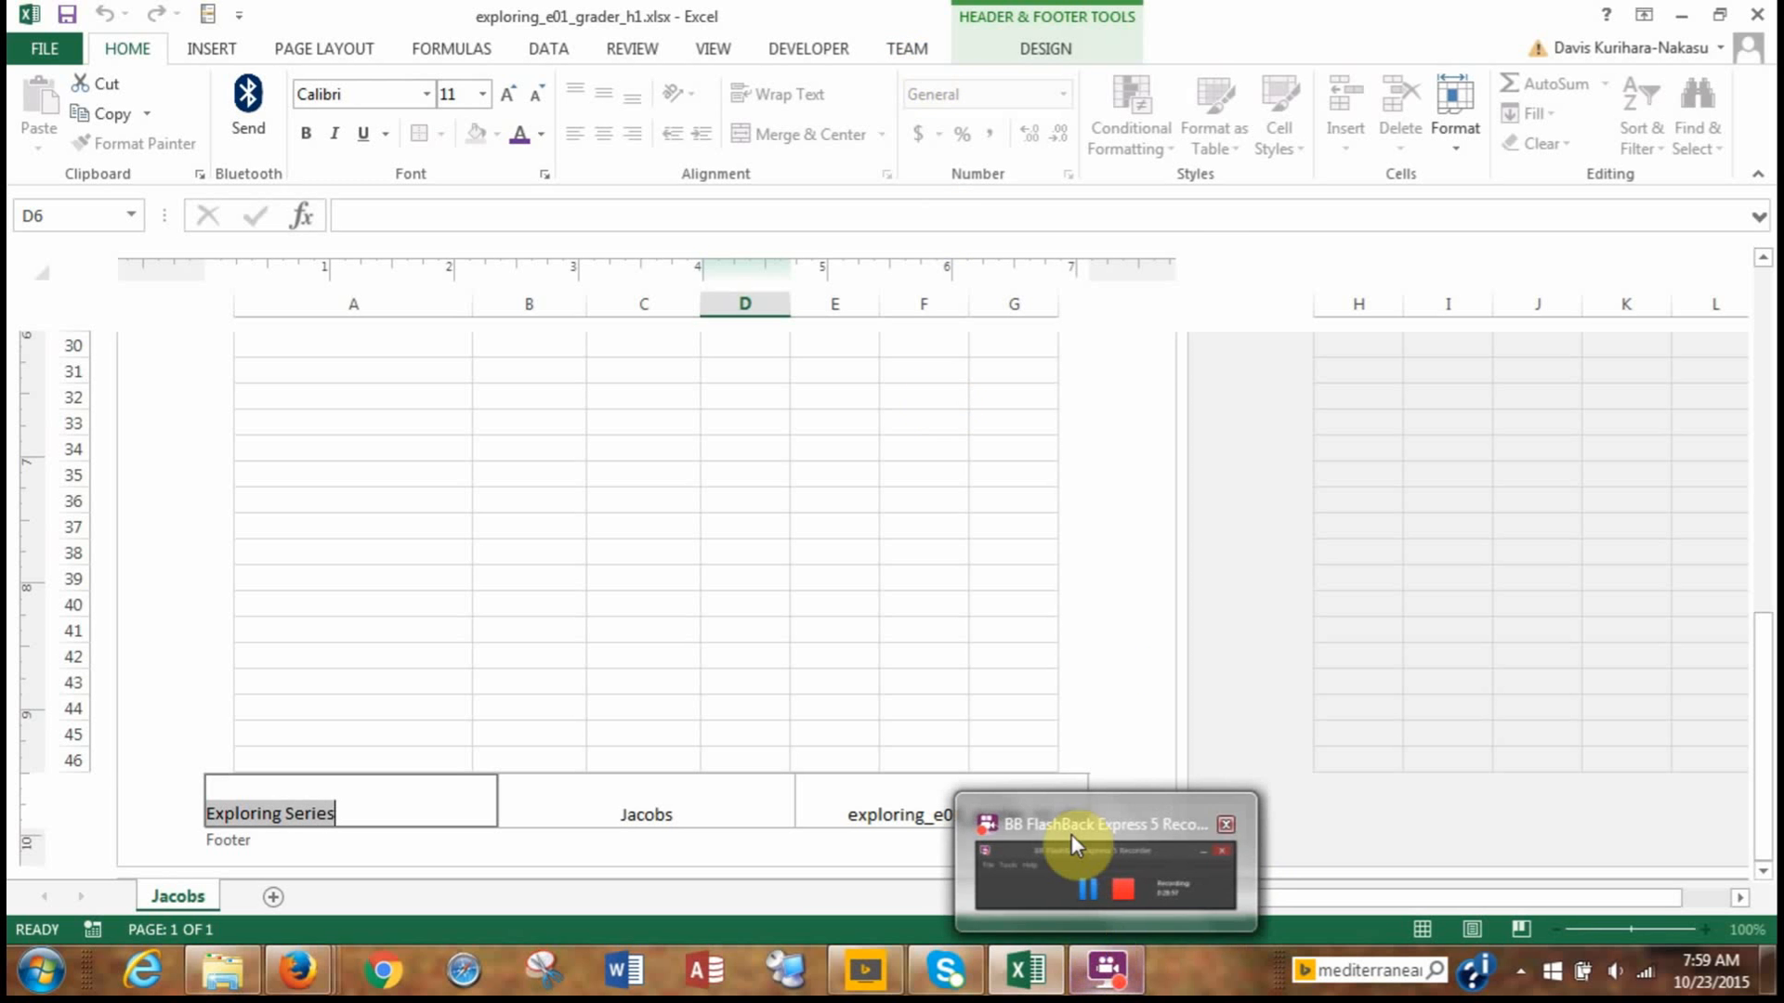
pyautogui.moveTo(1072, 834)
pyautogui.click(1441, 131)
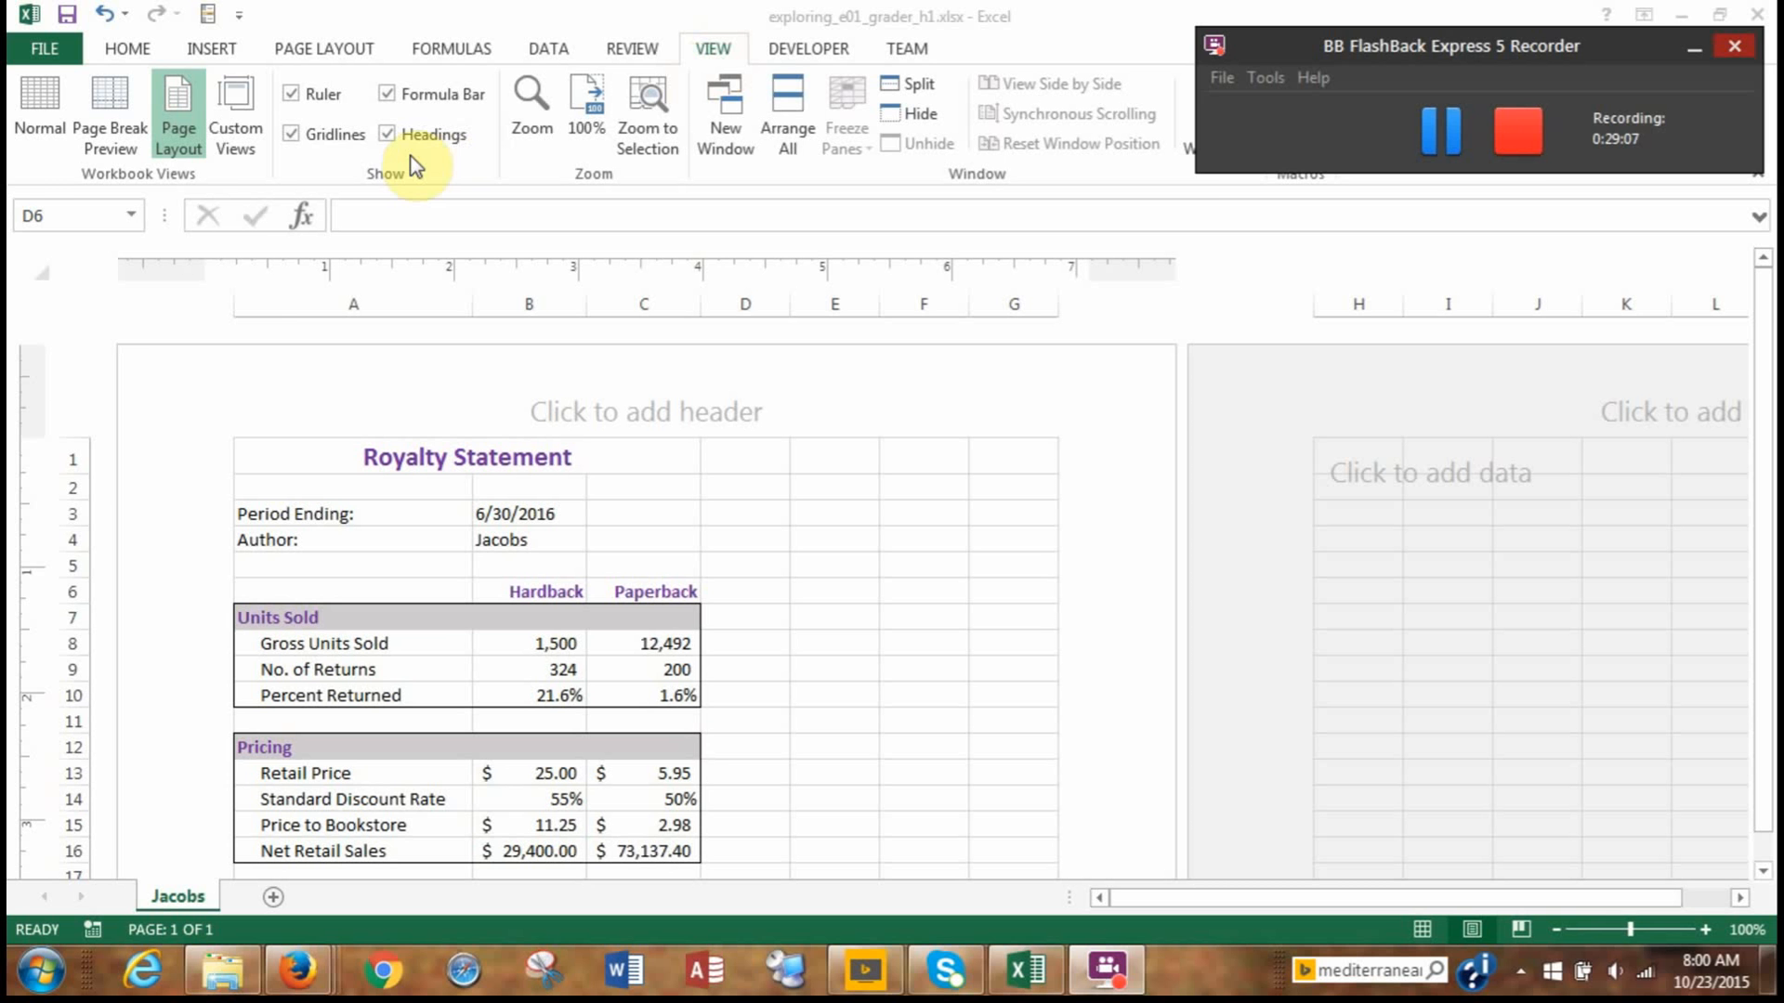
# Return to Normal view and create a copy of the royalty sheet at the end of the workbook.
pyautogui.click(36, 121)
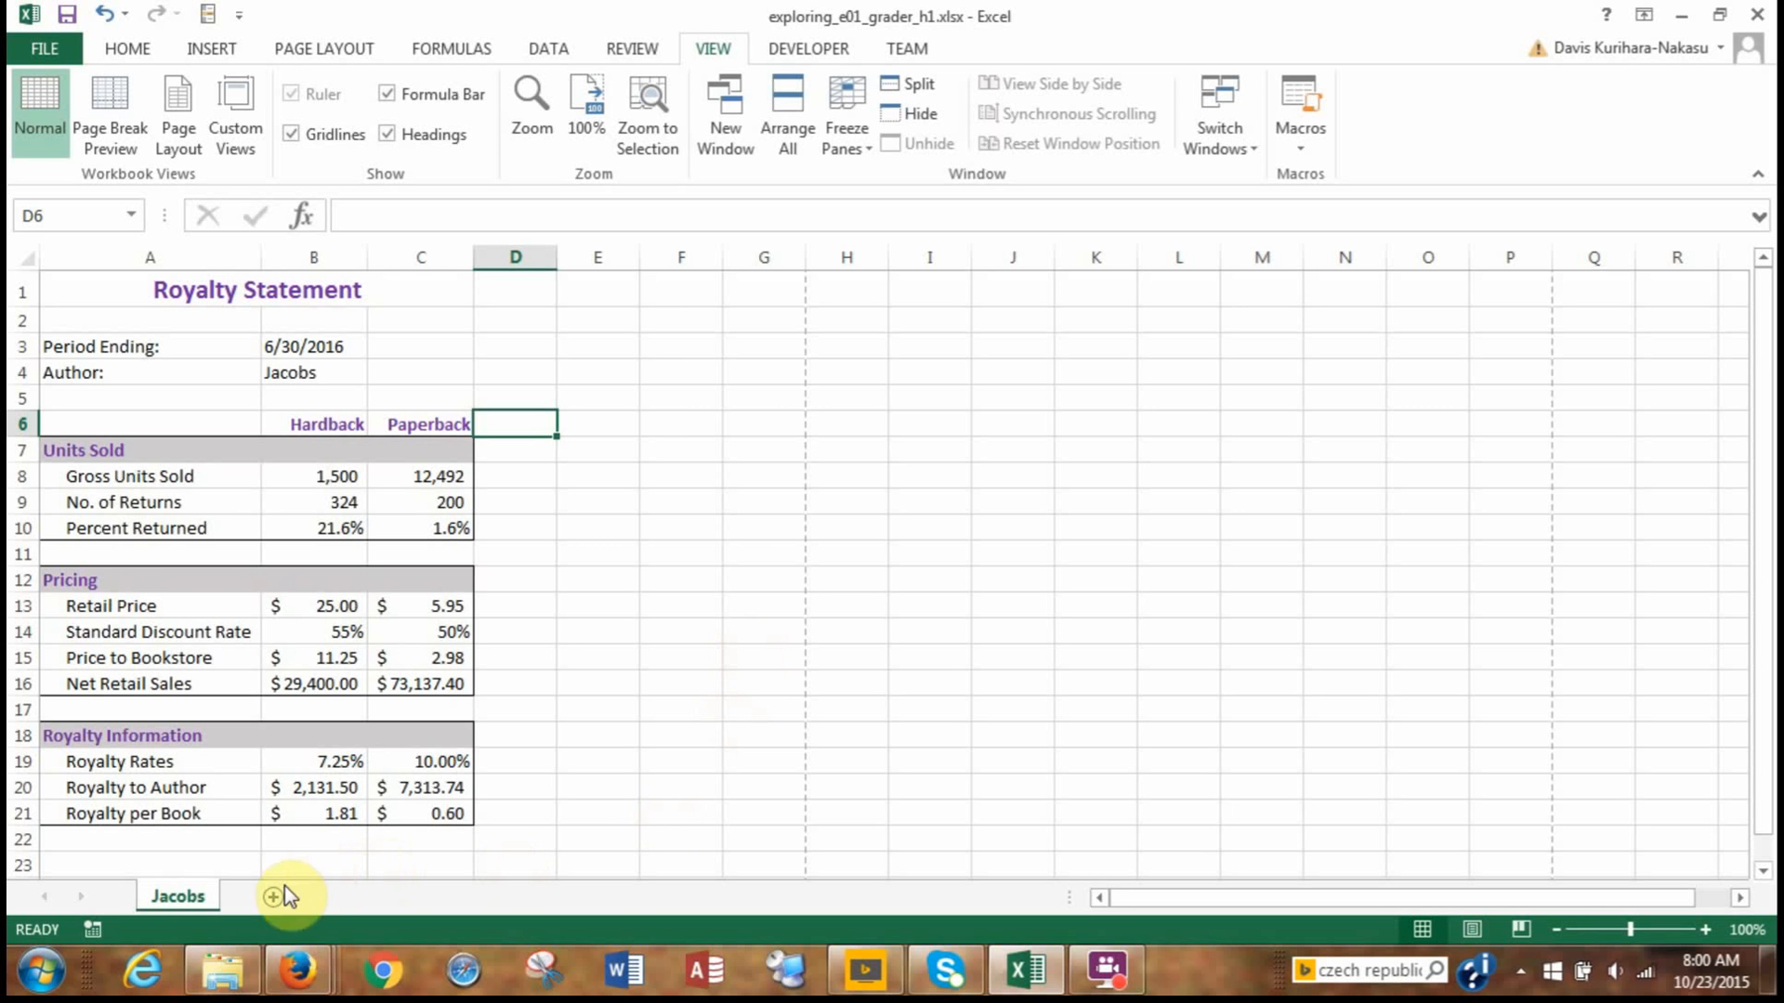
pyautogui.rightClick(176, 900)
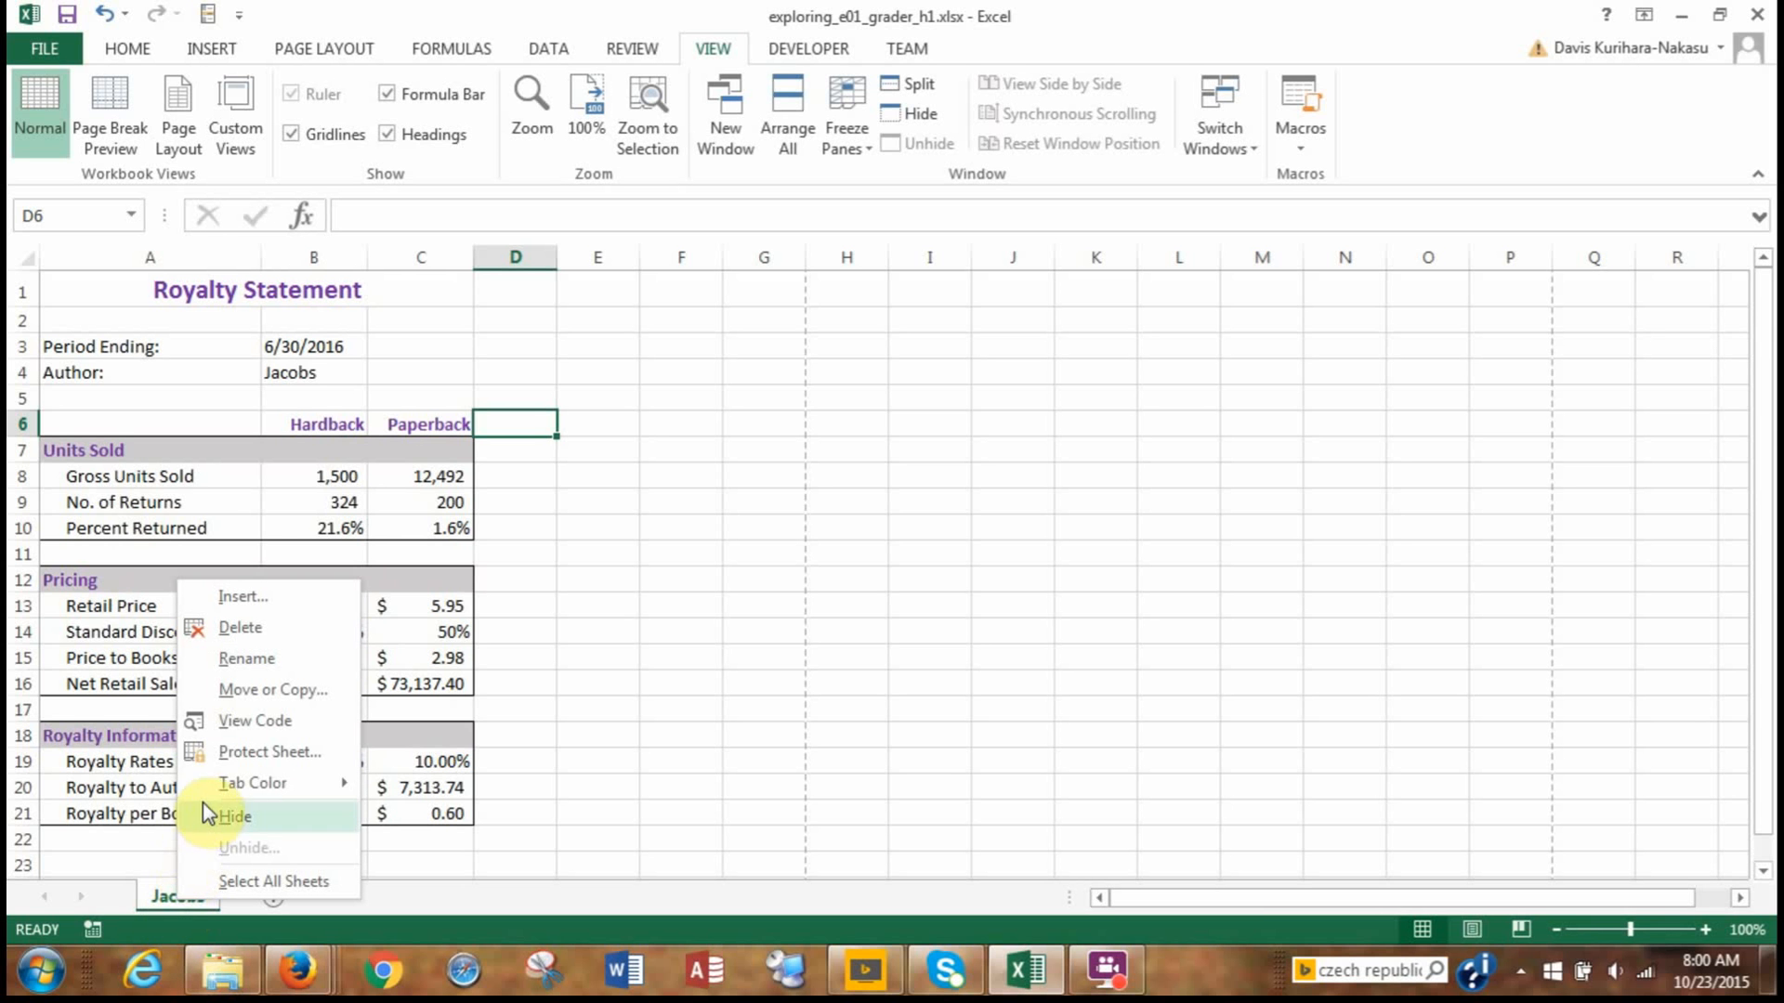
pyautogui.click(338, 691)
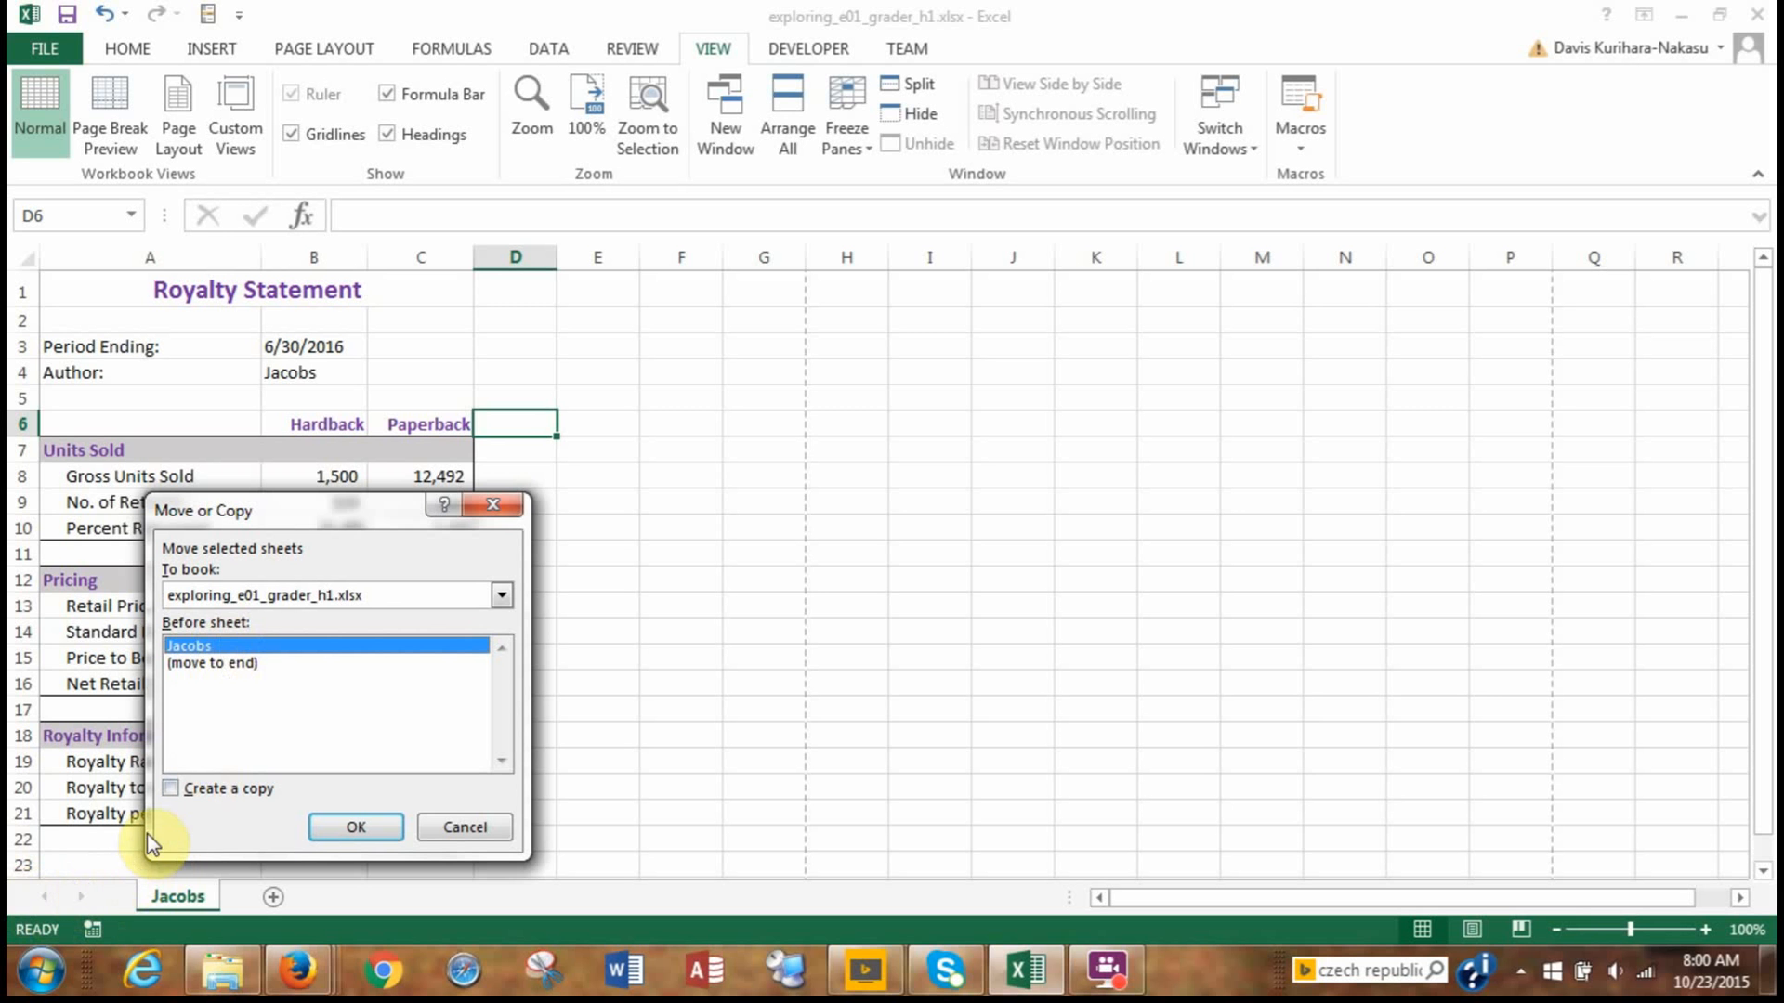
pyautogui.click(228, 663)
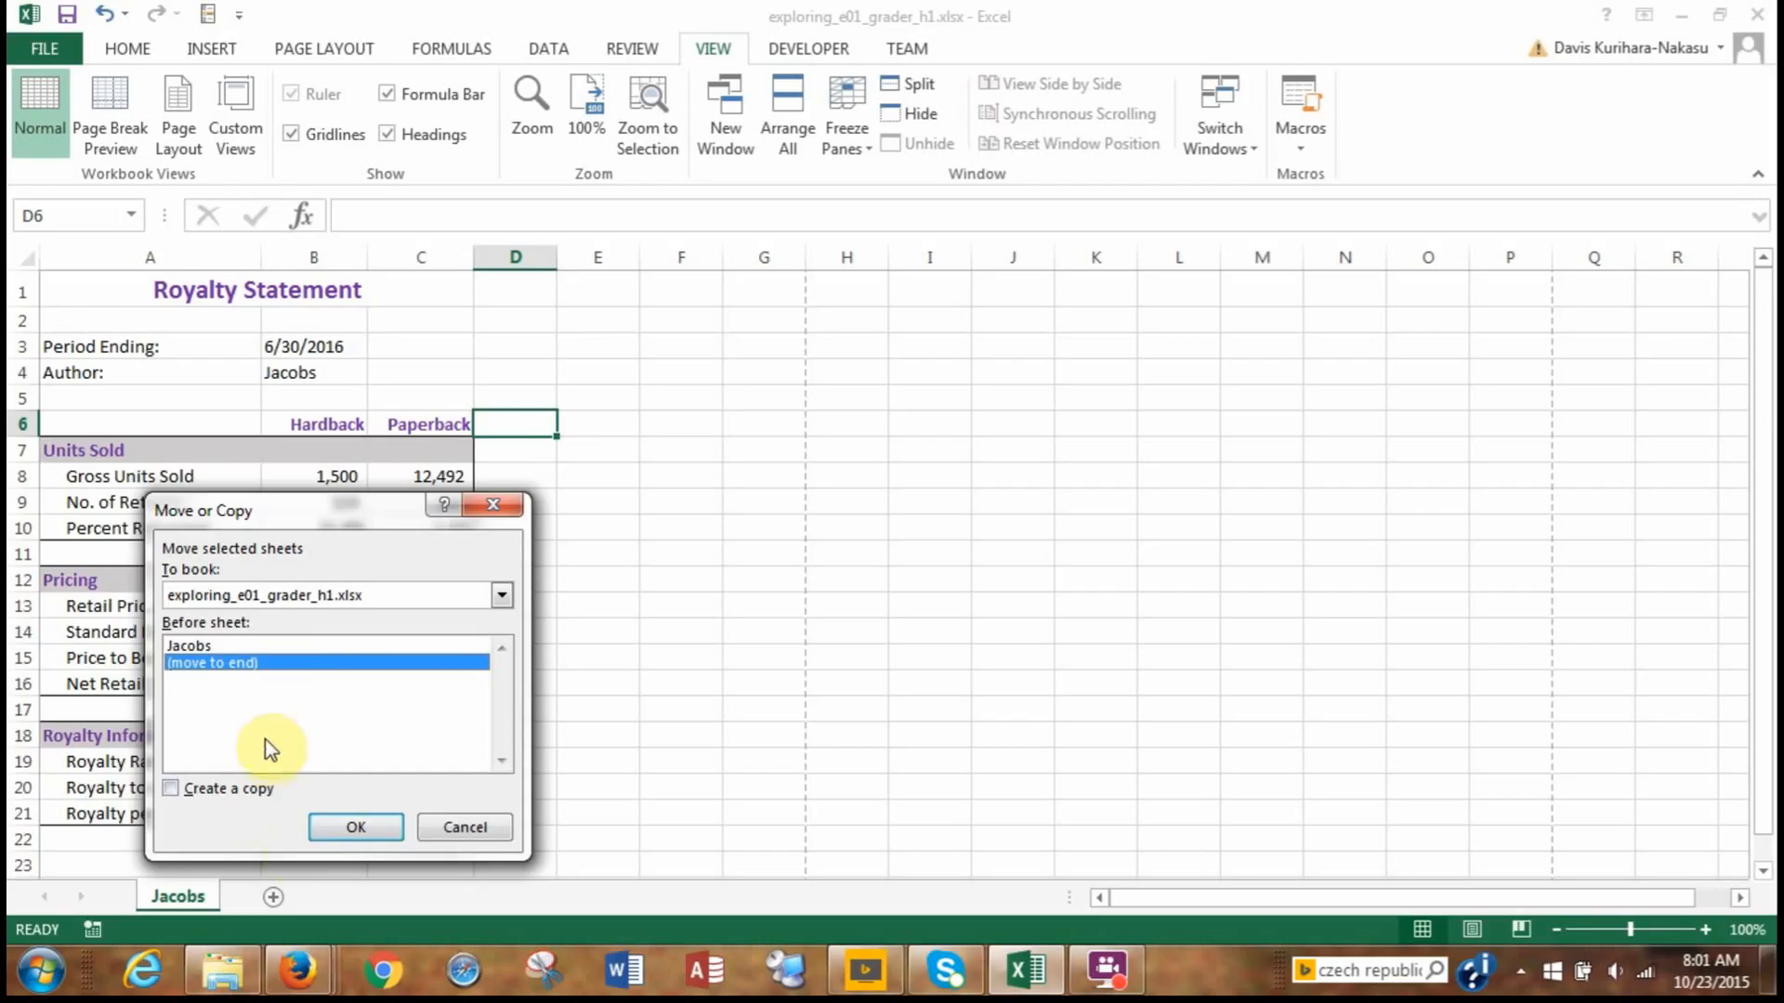
pyautogui.click(174, 791)
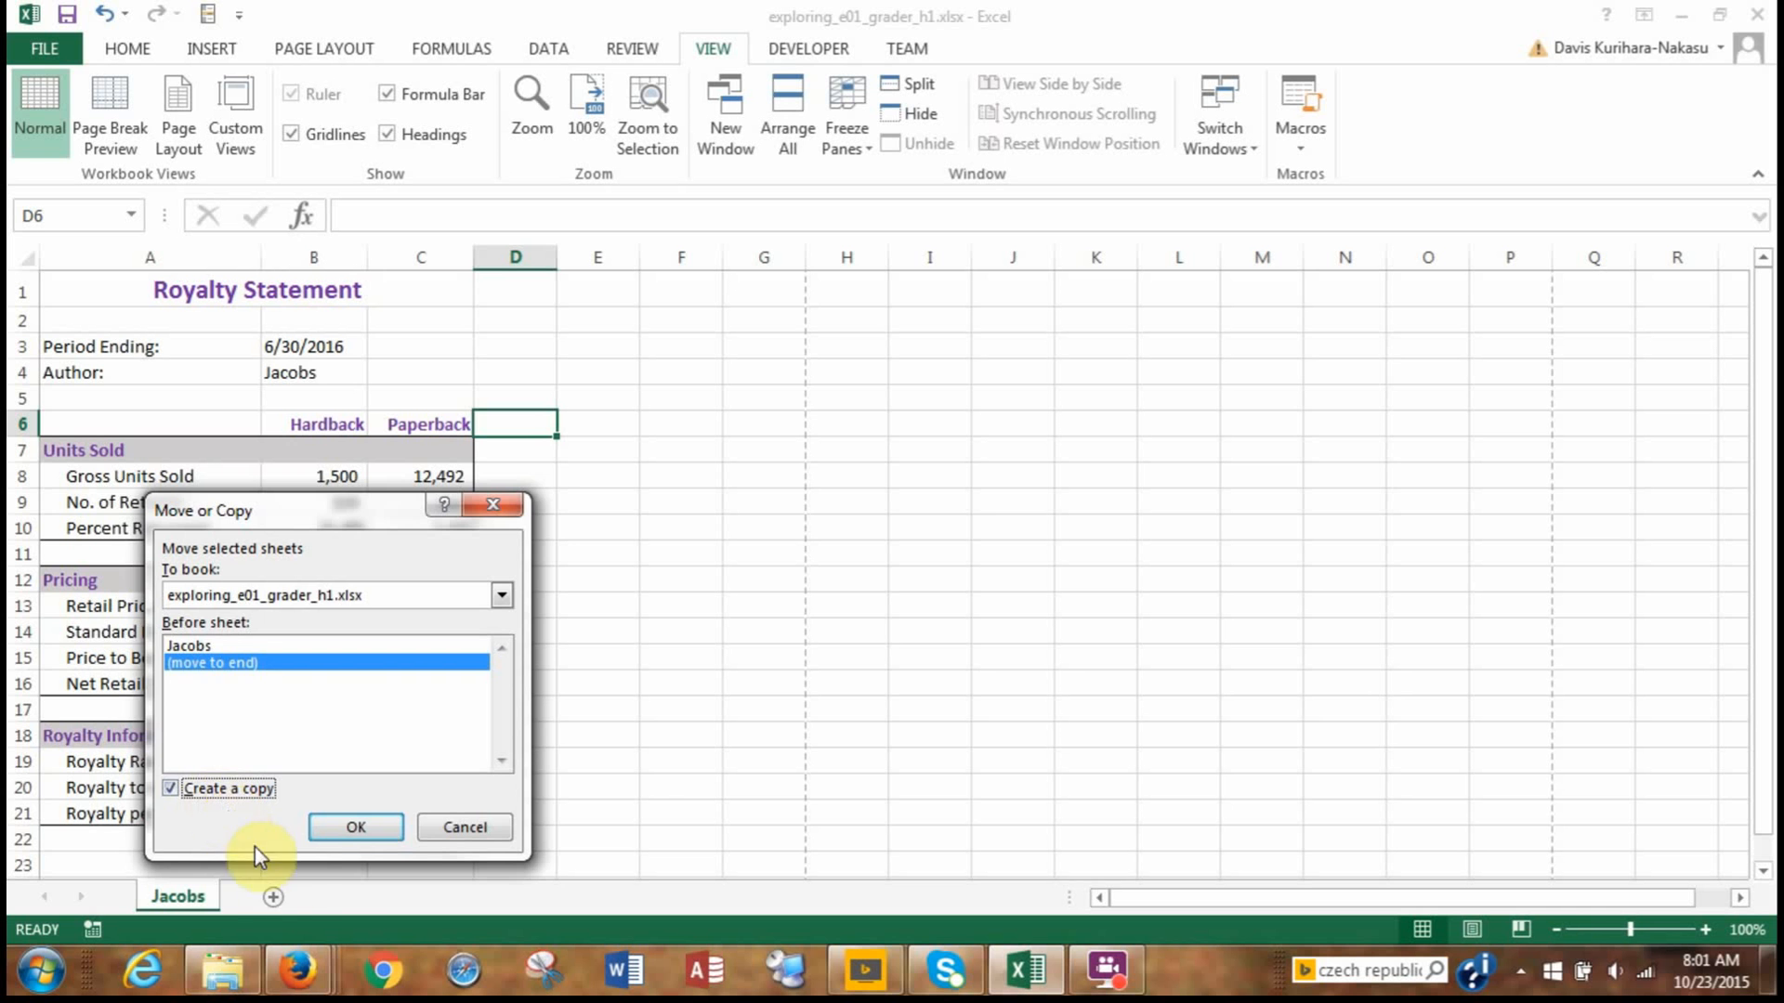
pyautogui.click(353, 827)
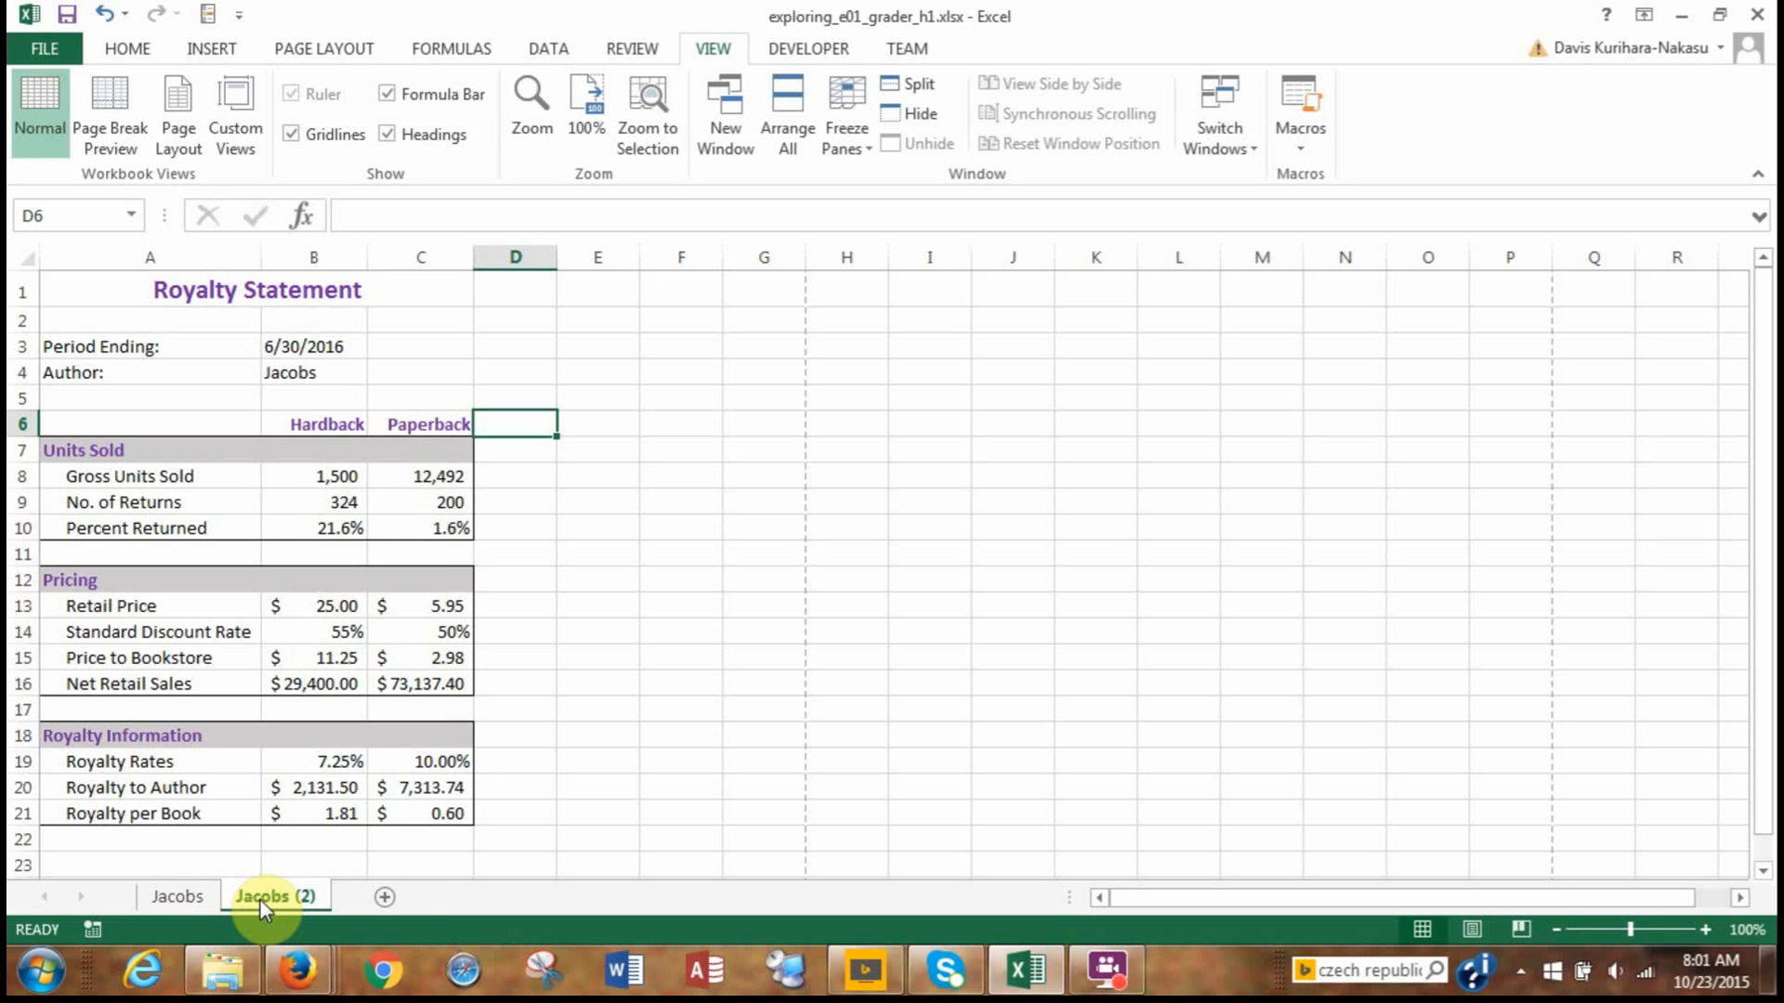
# Rename the copied sheet with the second author's surname.
pyautogui.rightClick(259, 899)
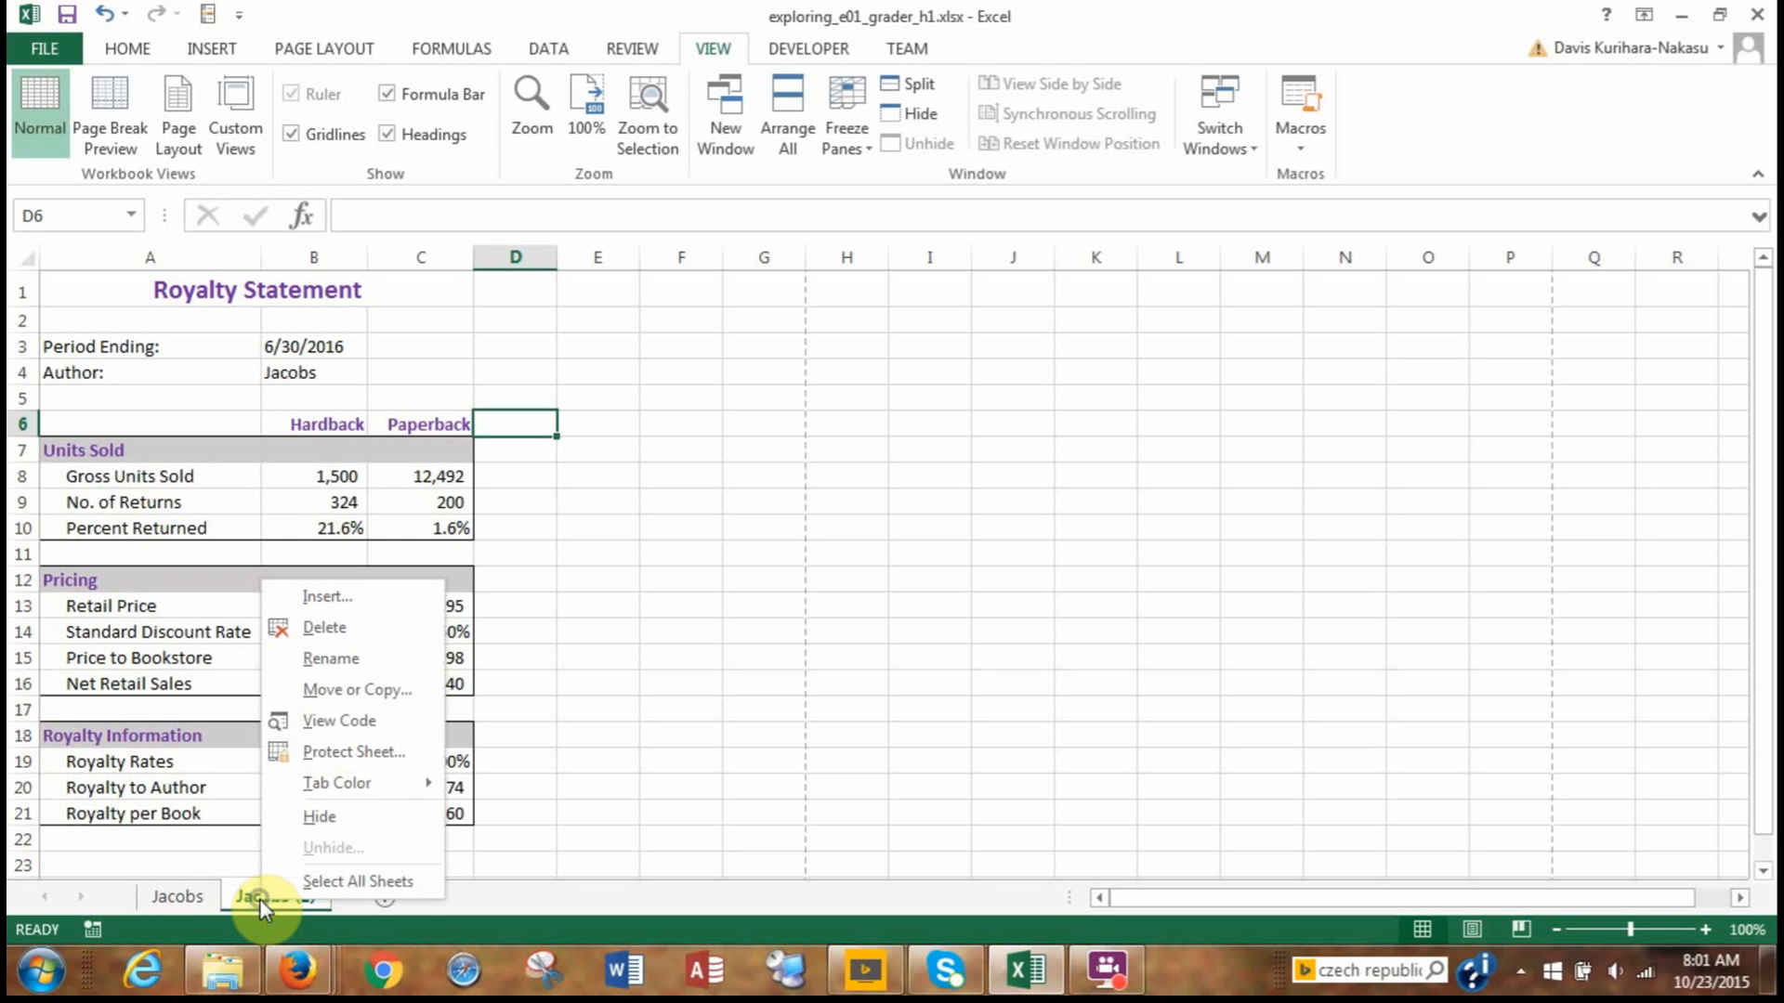
pyautogui.click(388, 664)
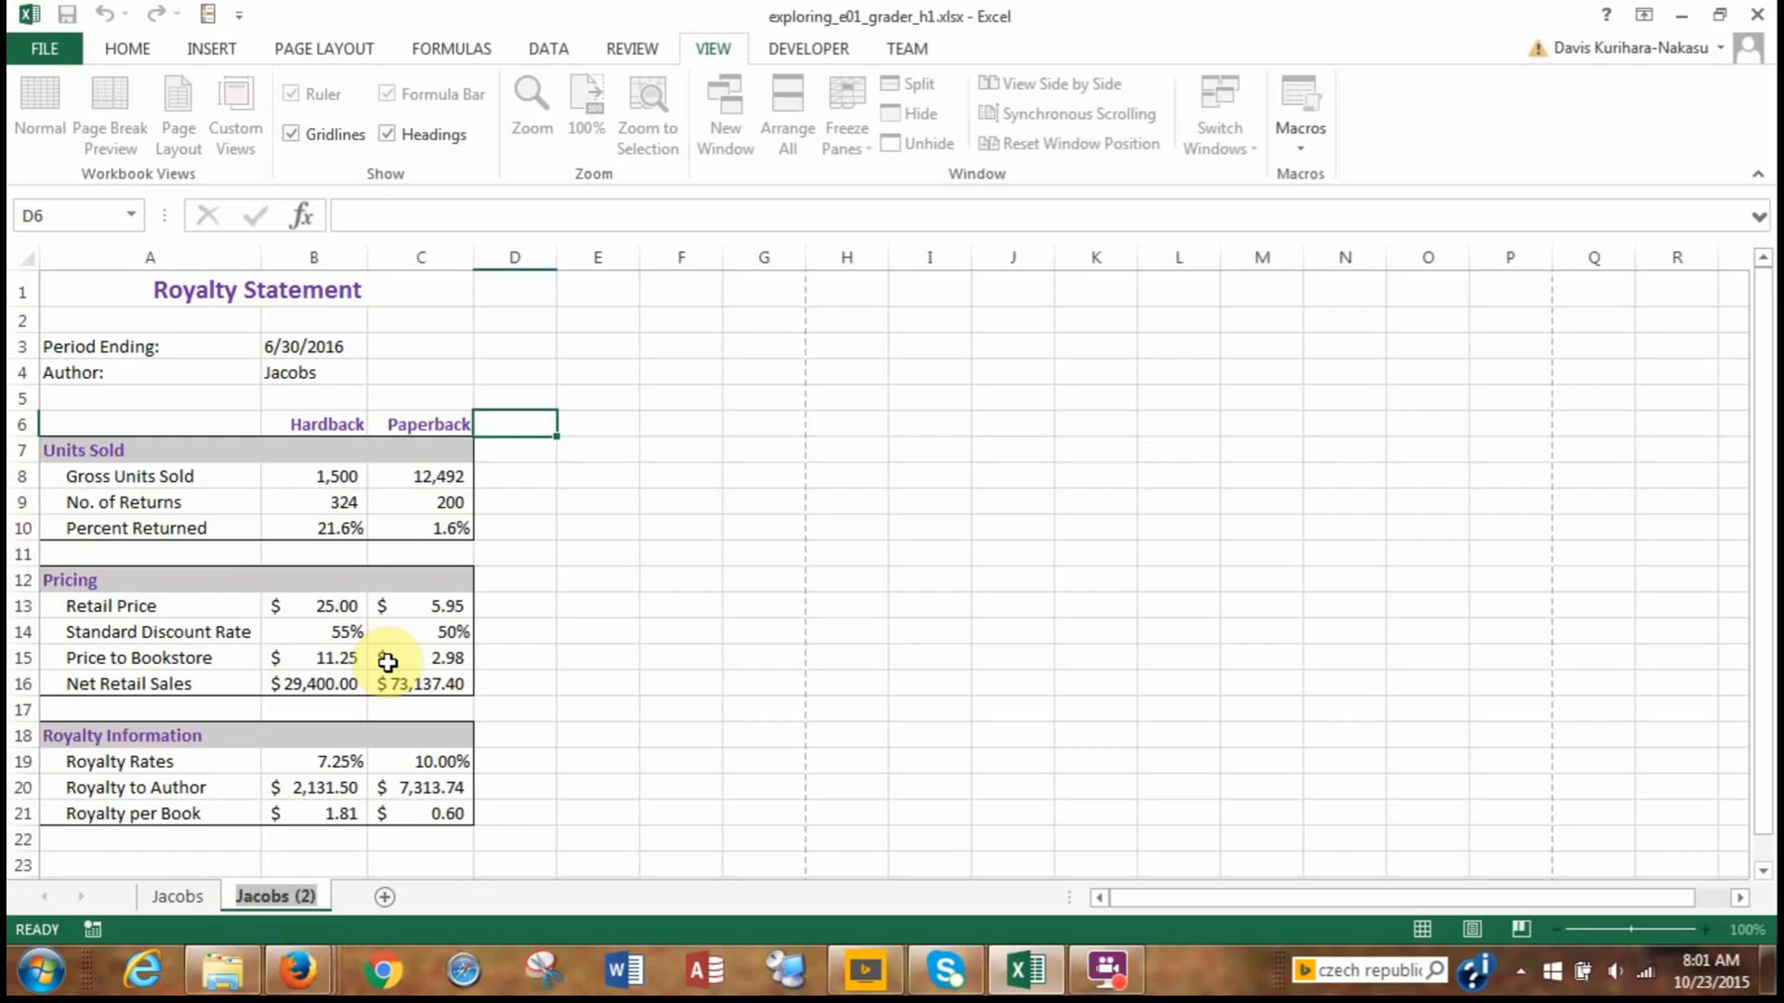
pyautogui.write('Lopex')
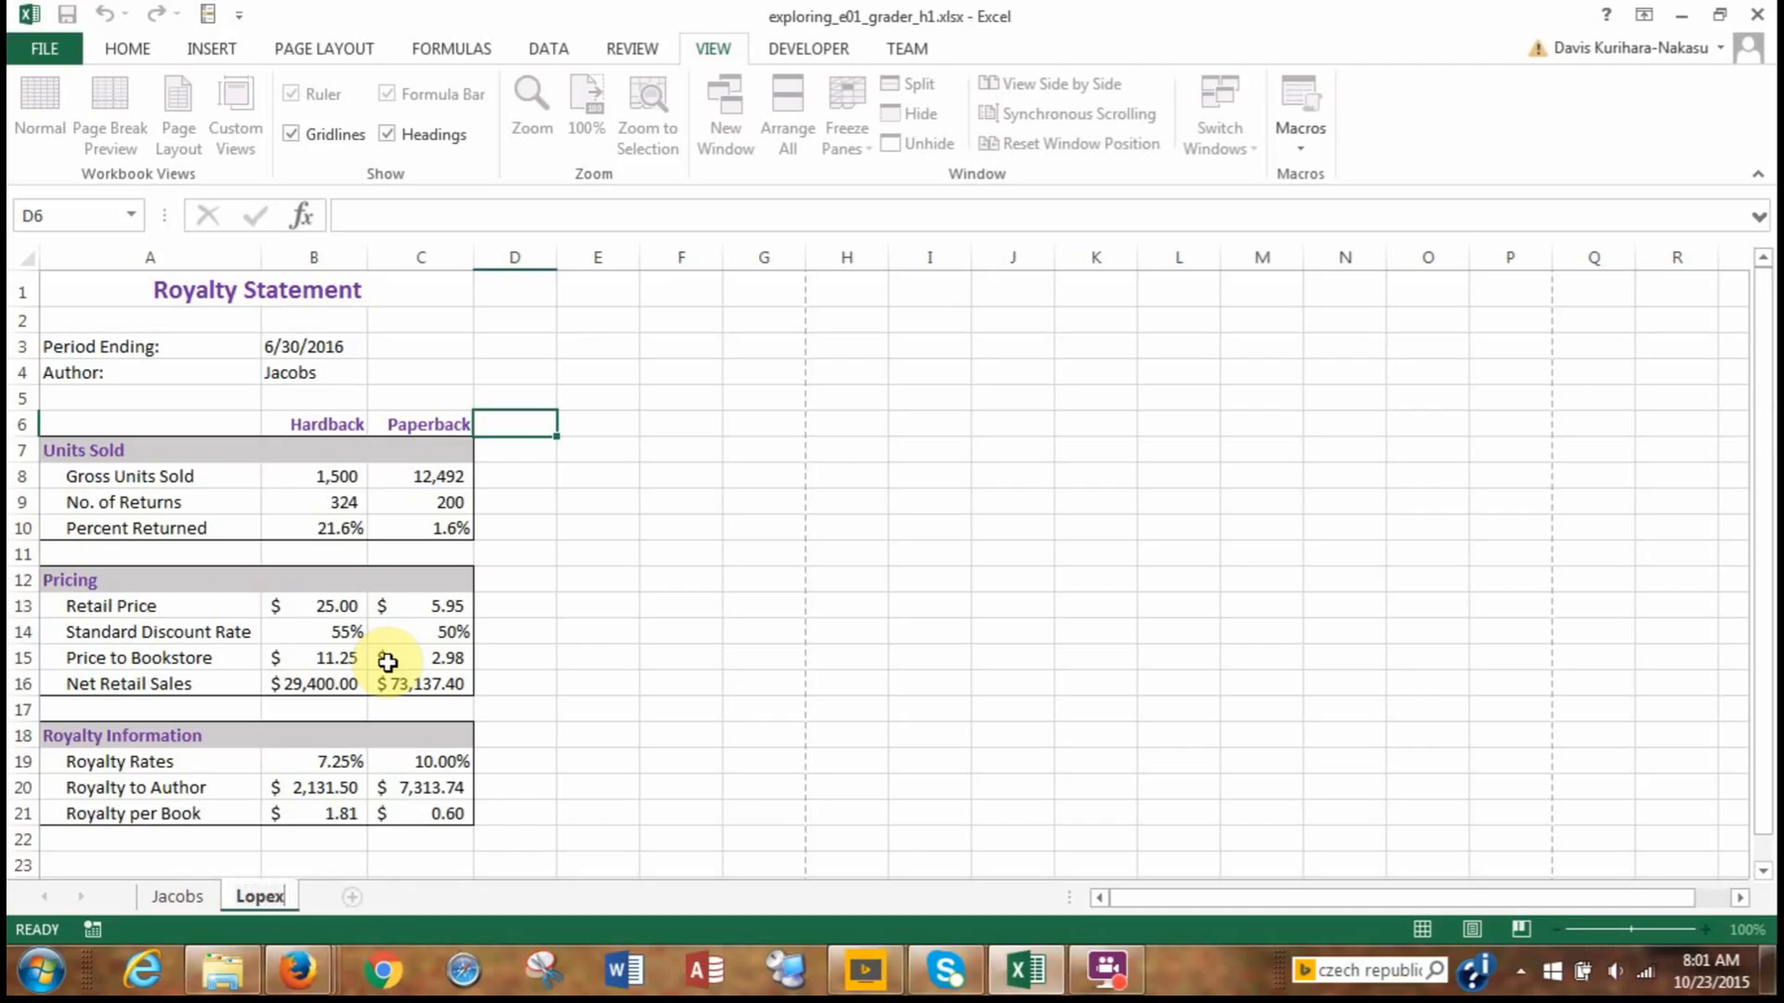
pyautogui.press('BackSpace')
pyautogui.write('z')
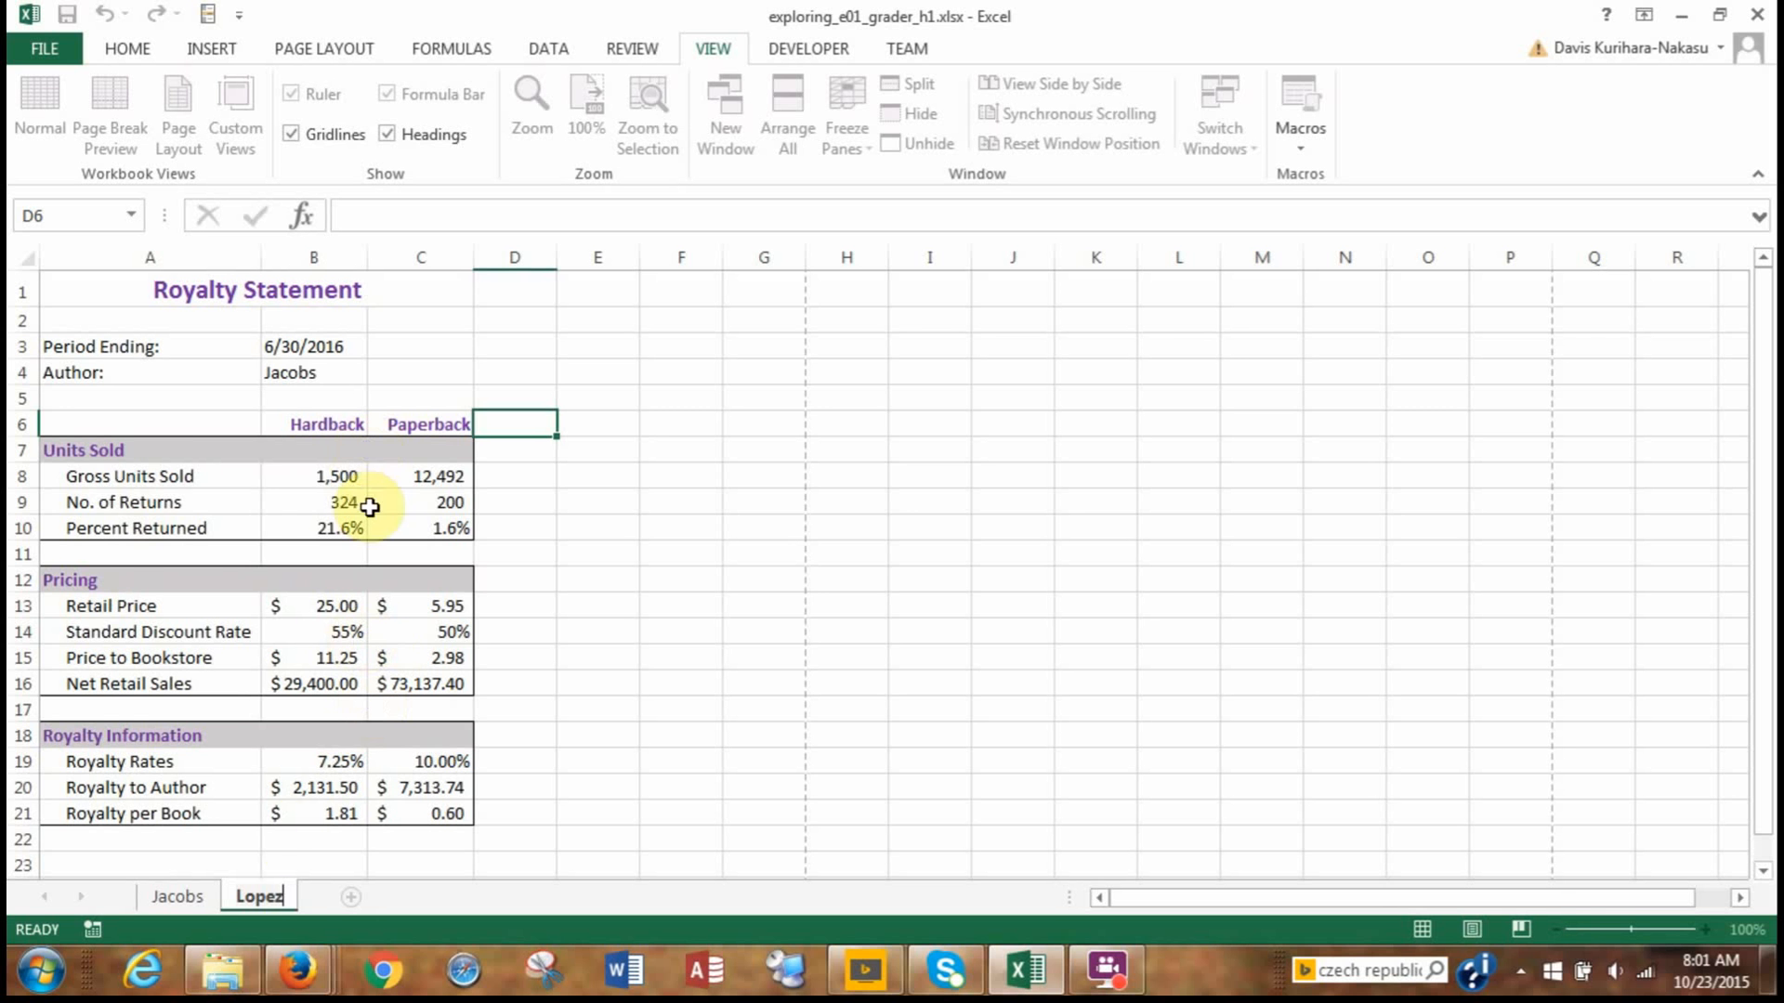
# Replace the author in B4 of the copied sheet with the second author's surname and return to the original sheet.
pyautogui.click(298, 373)
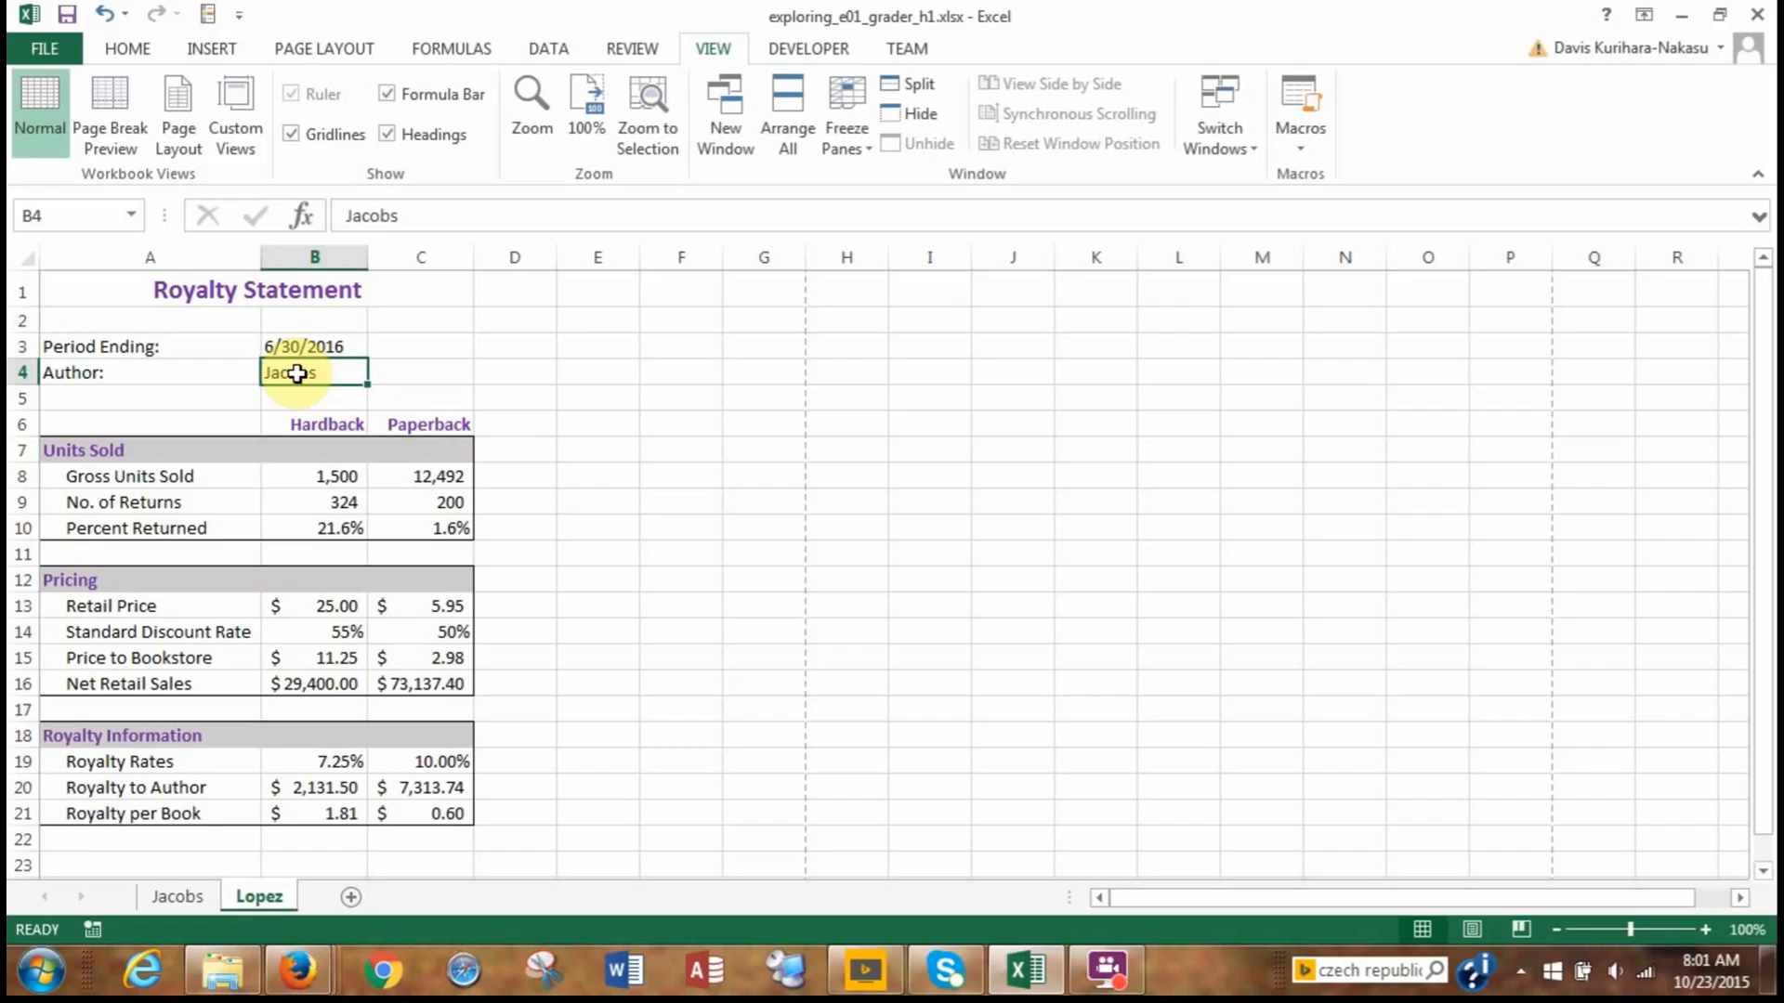
pyautogui.press('BackSpace')
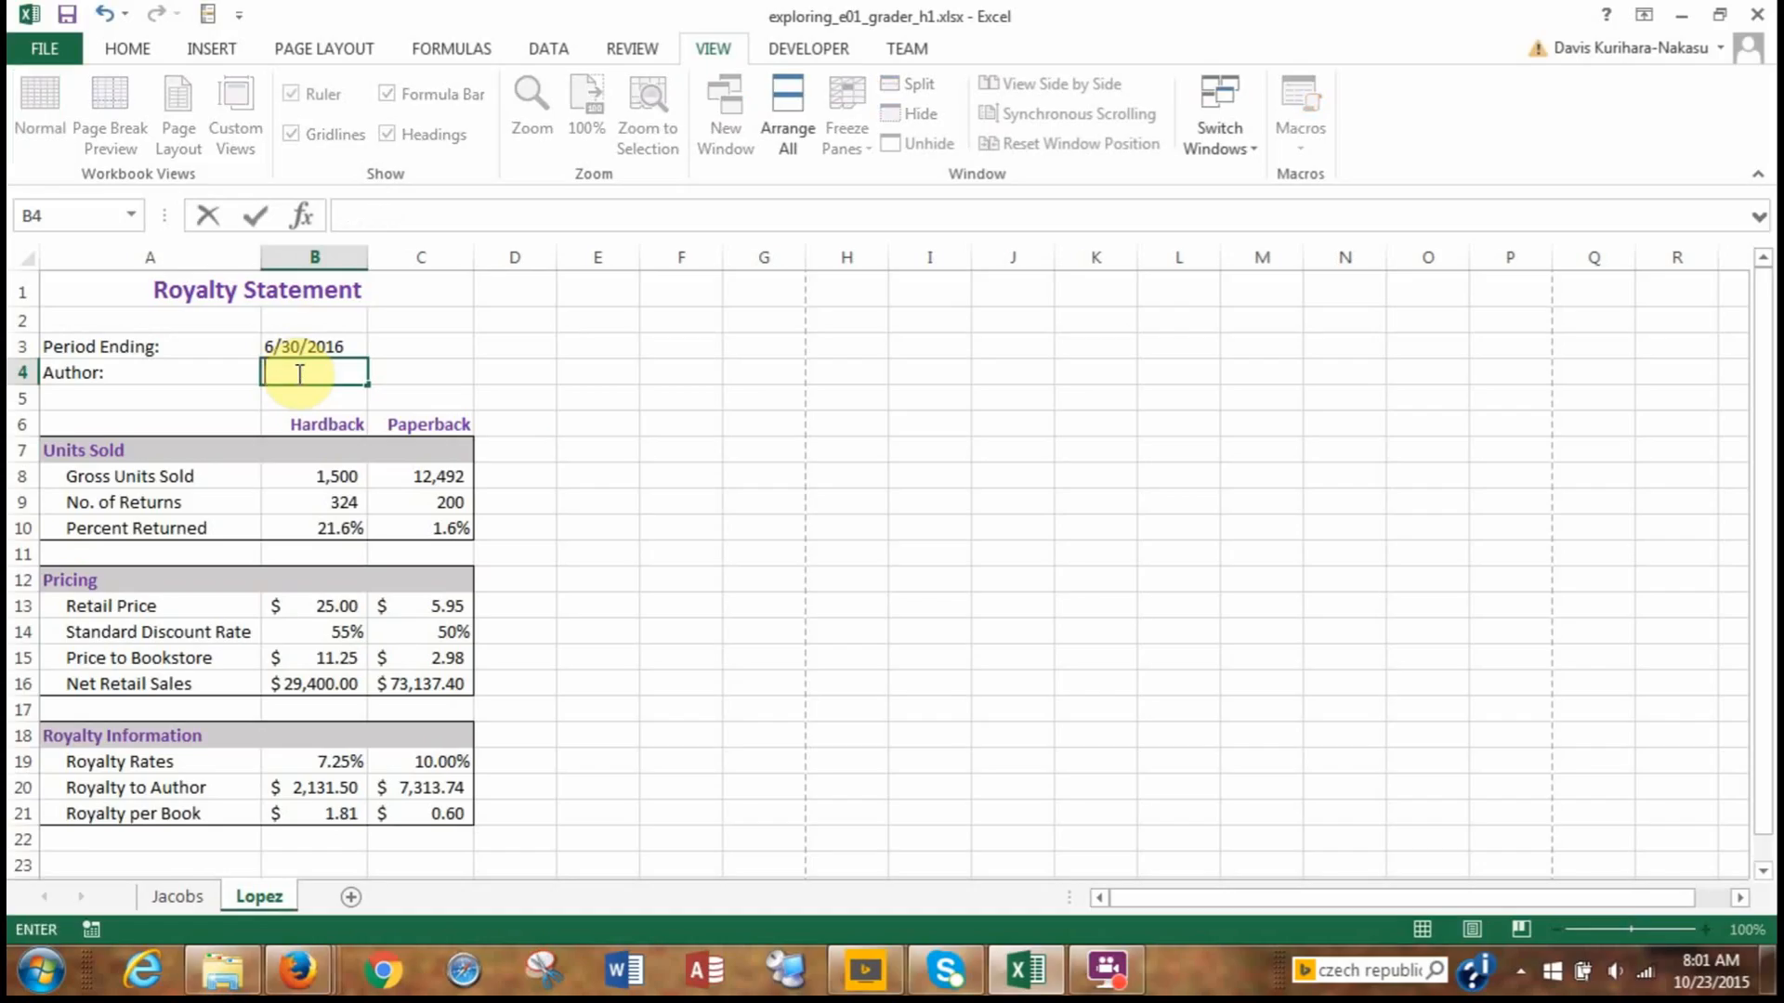
pyautogui.write('Lopez')
pyautogui.click(180, 900)
pyautogui.click(180, 900)
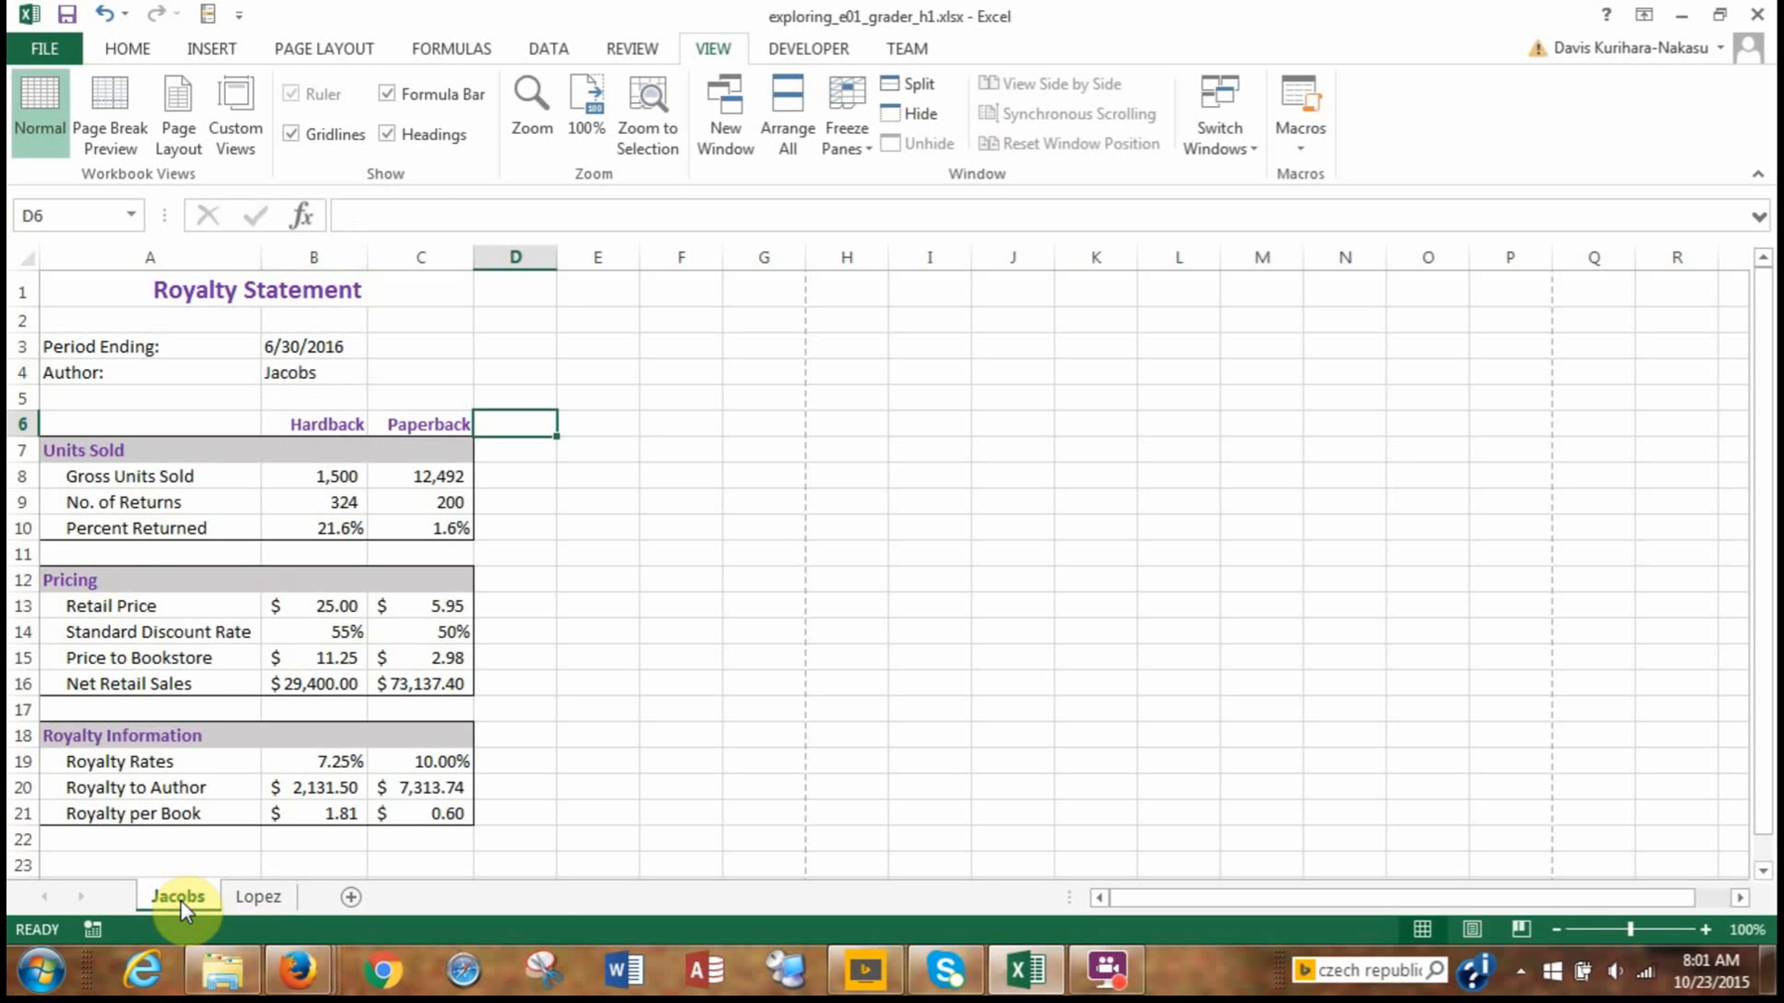
# Set the tab color of the original author's sheet to the standard Red.
pyautogui.rightClick(181, 900)
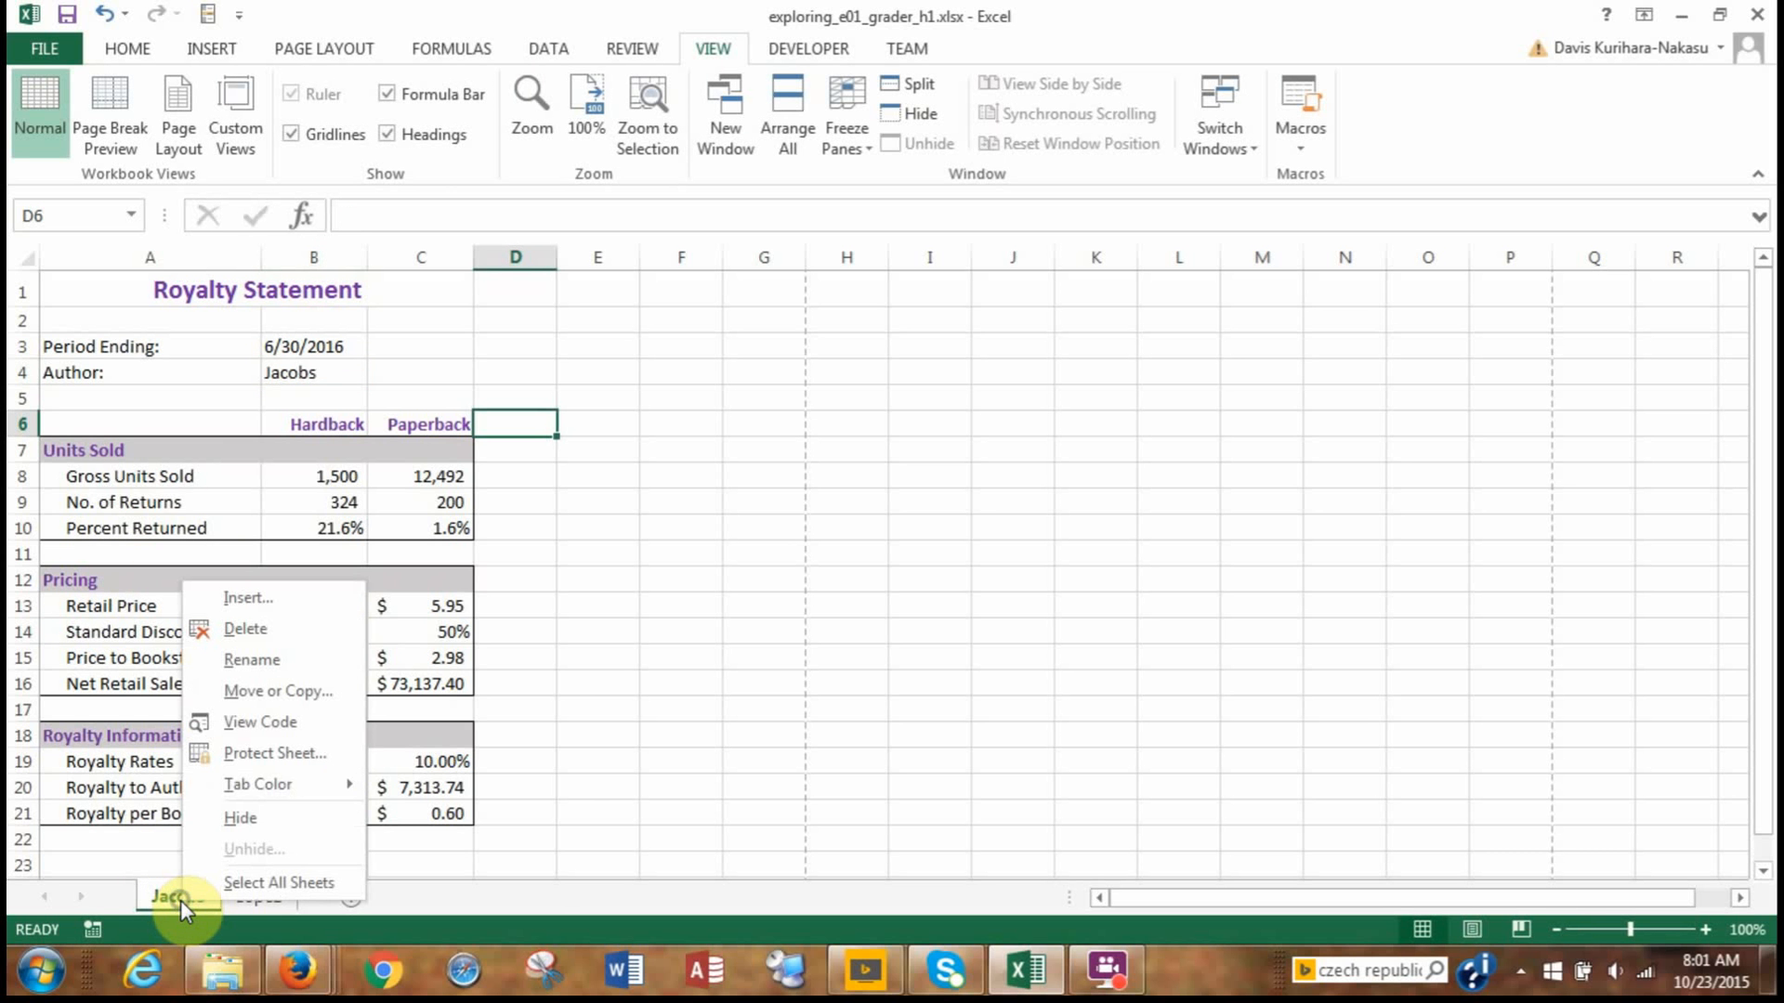
pyautogui.moveTo(255, 776)
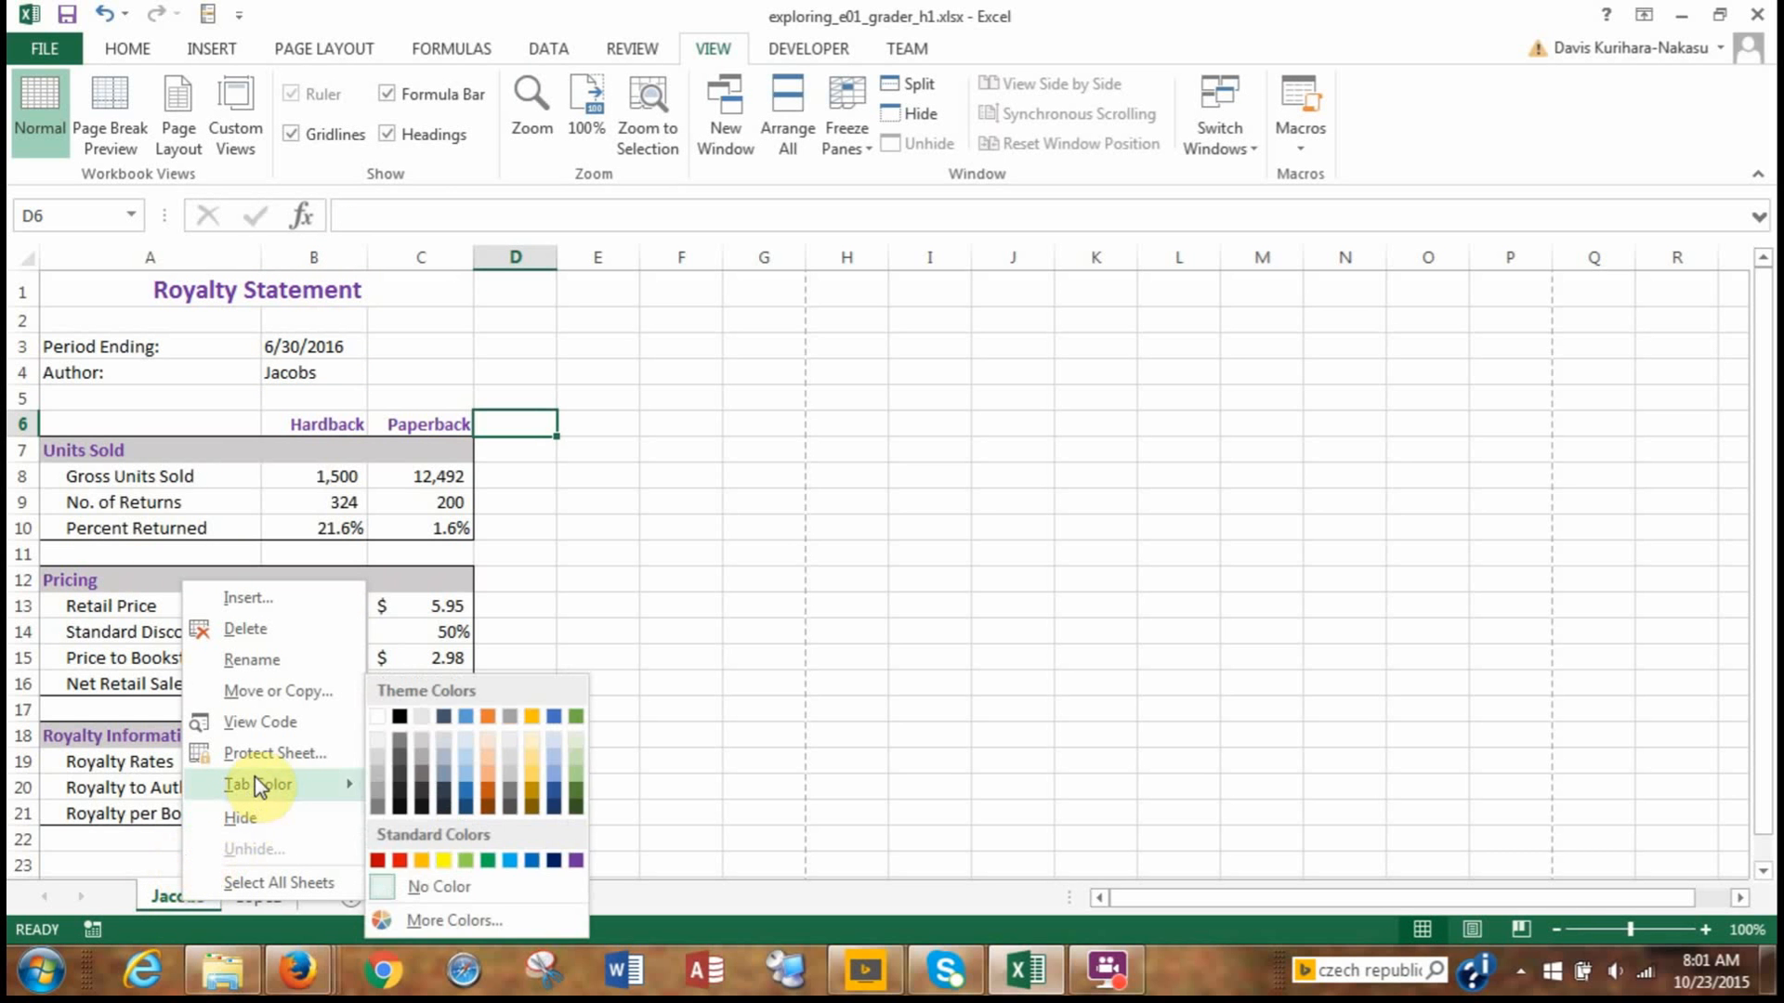
pyautogui.click(399, 861)
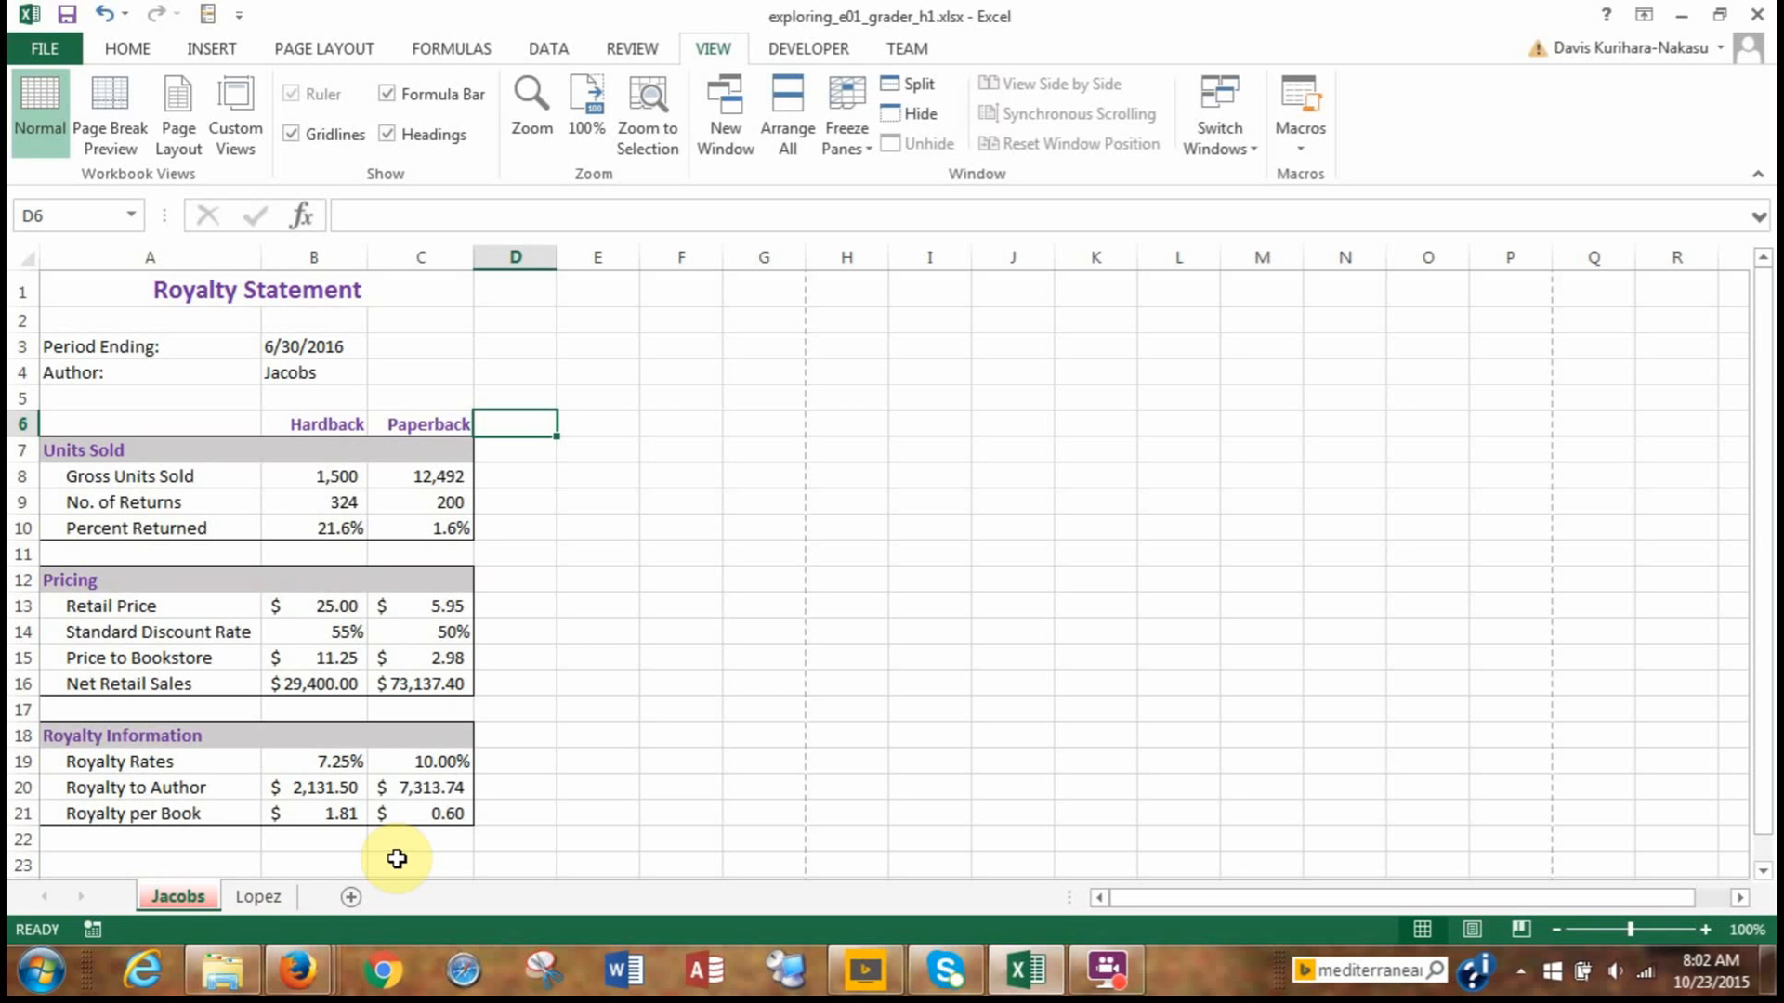
# Set the tab color of the second author's copied sheet to the standard Dark Blue.
pyautogui.click(257, 896)
pyautogui.rightClick(256, 896)
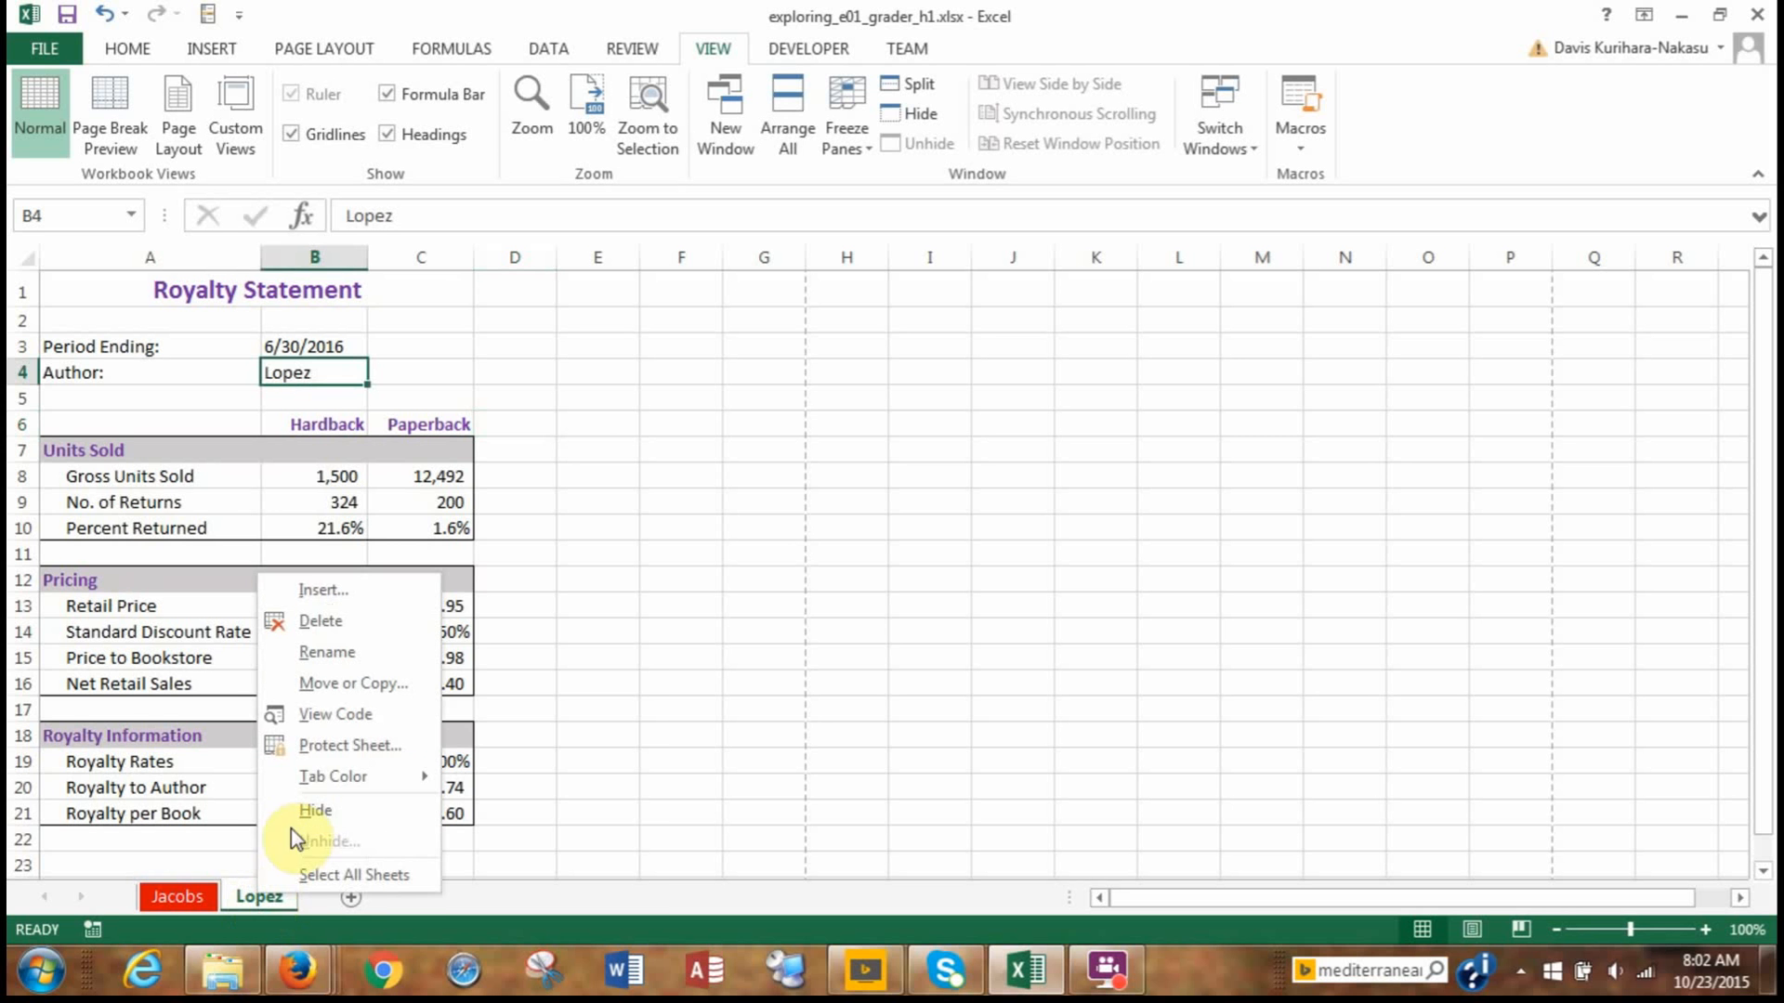
pyautogui.moveTo(346, 785)
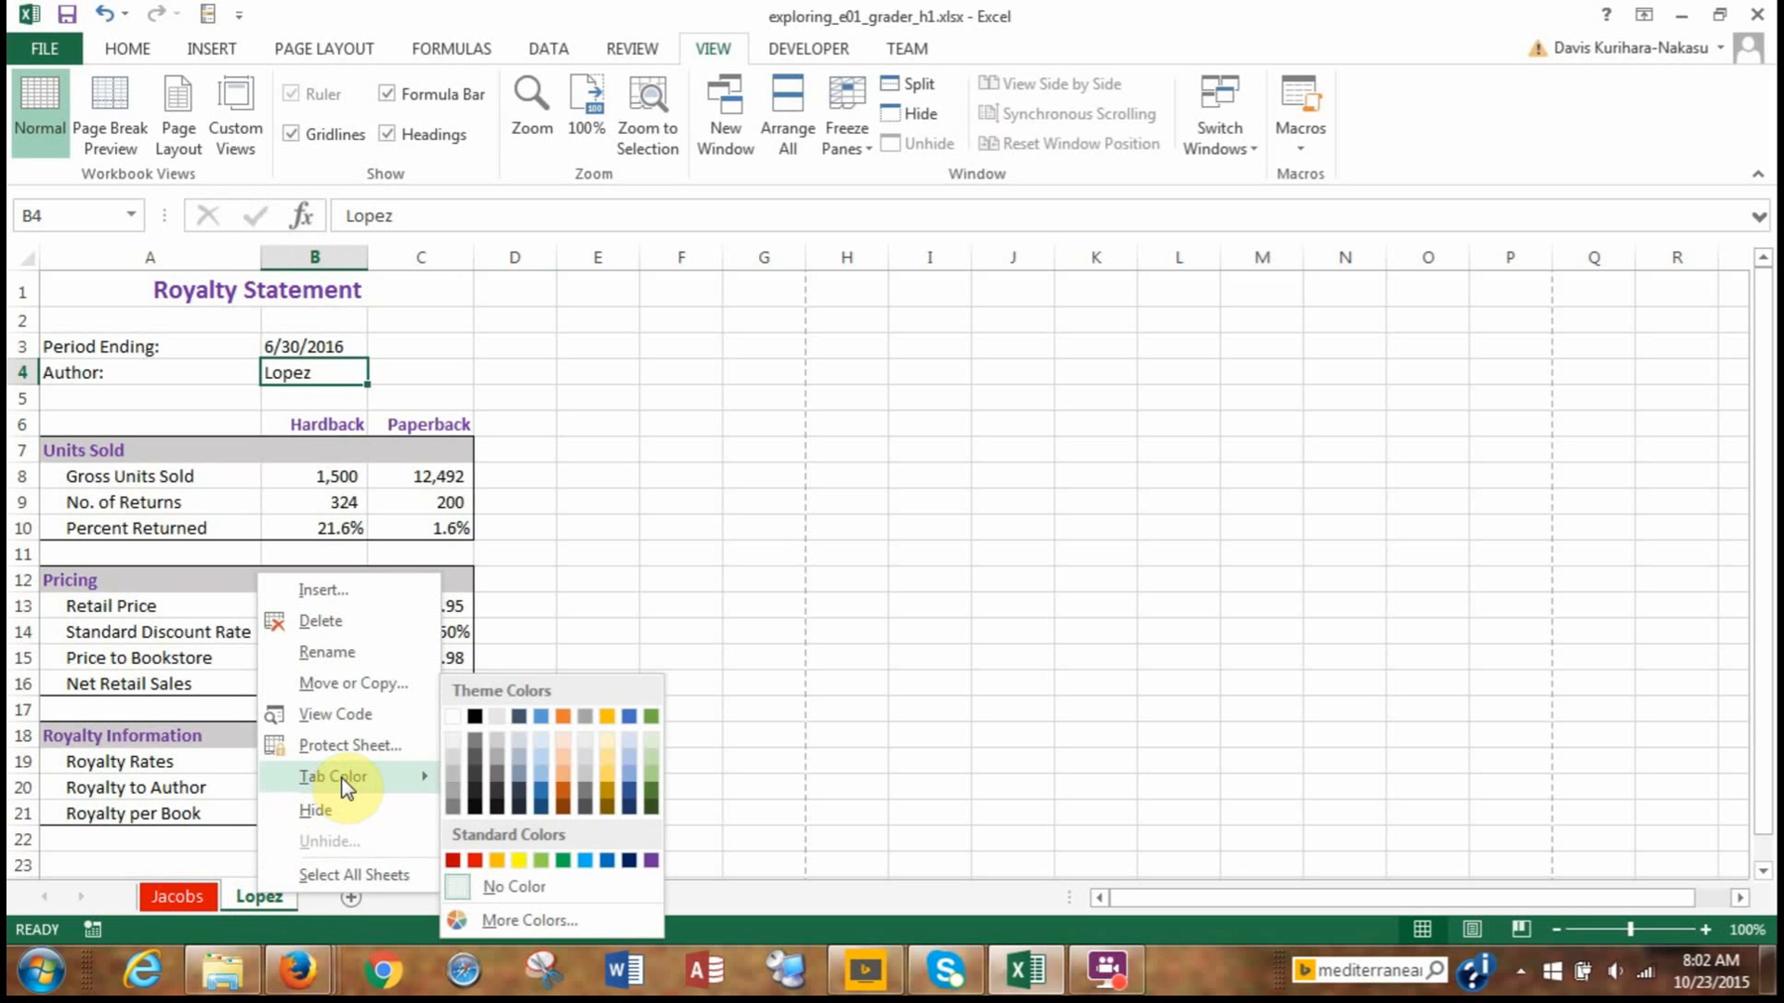
pyautogui.click(629, 861)
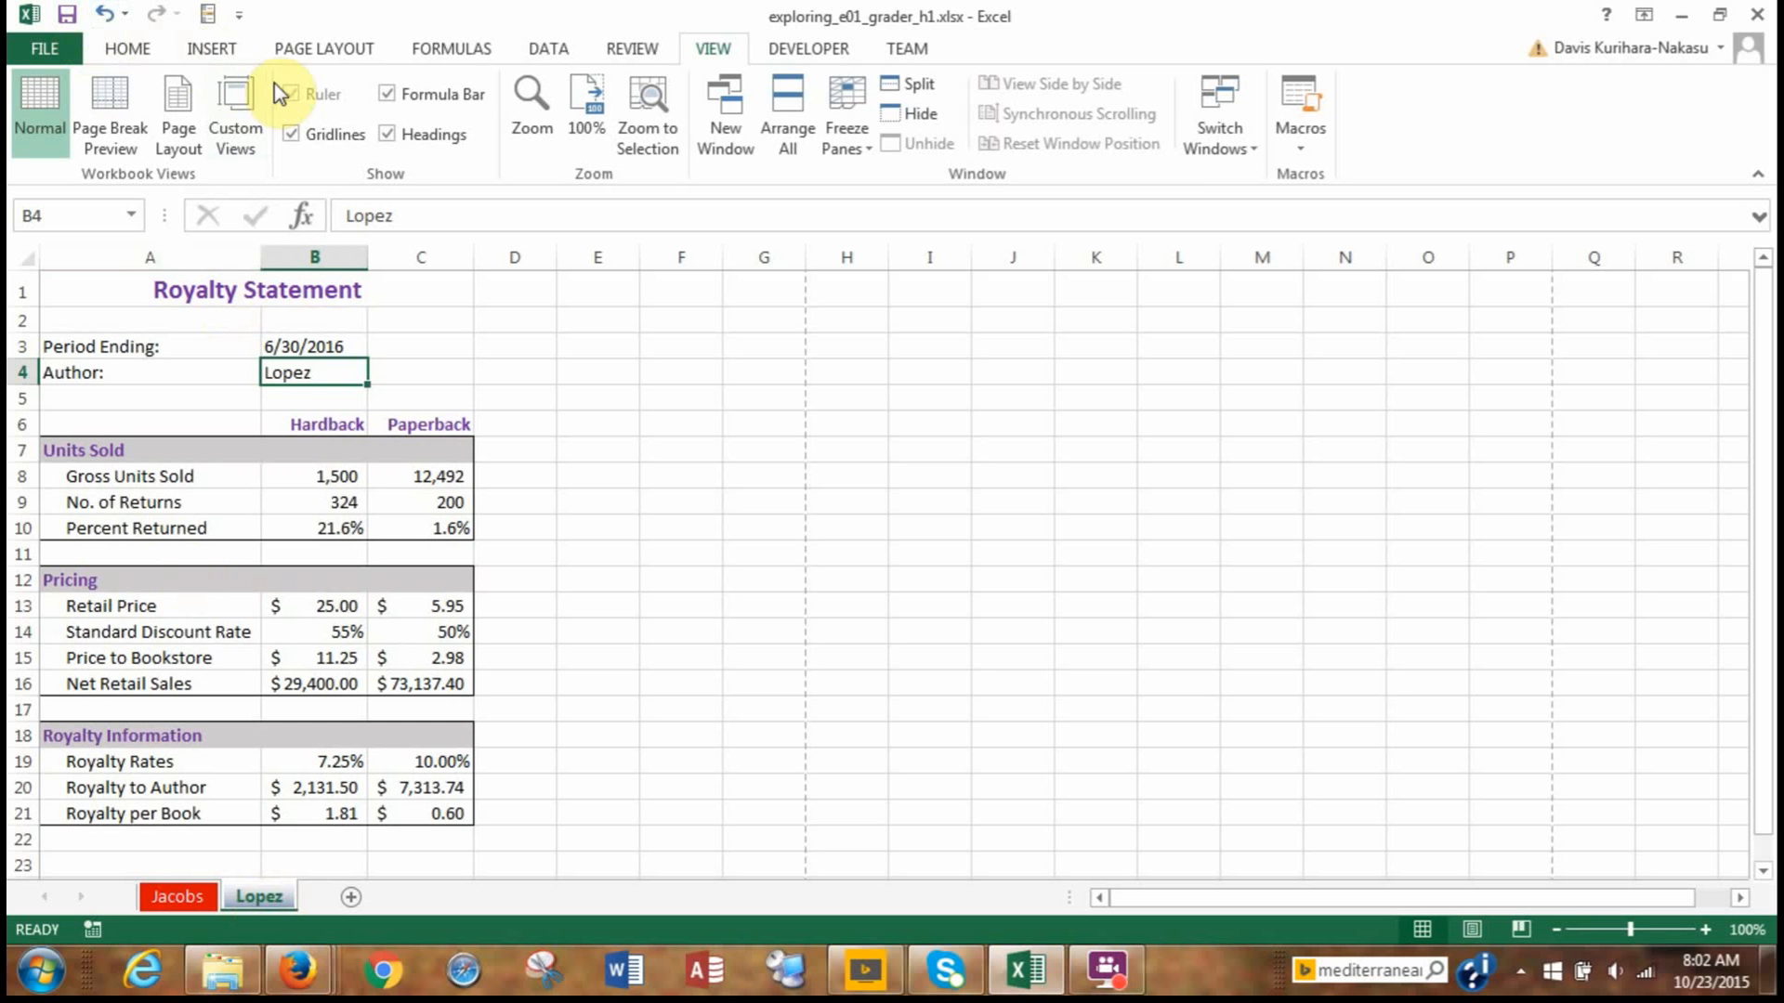
# Turn on printing of both gridlines and headings for the second author's sheet and check the original sheet.
pyautogui.click(331, 52)
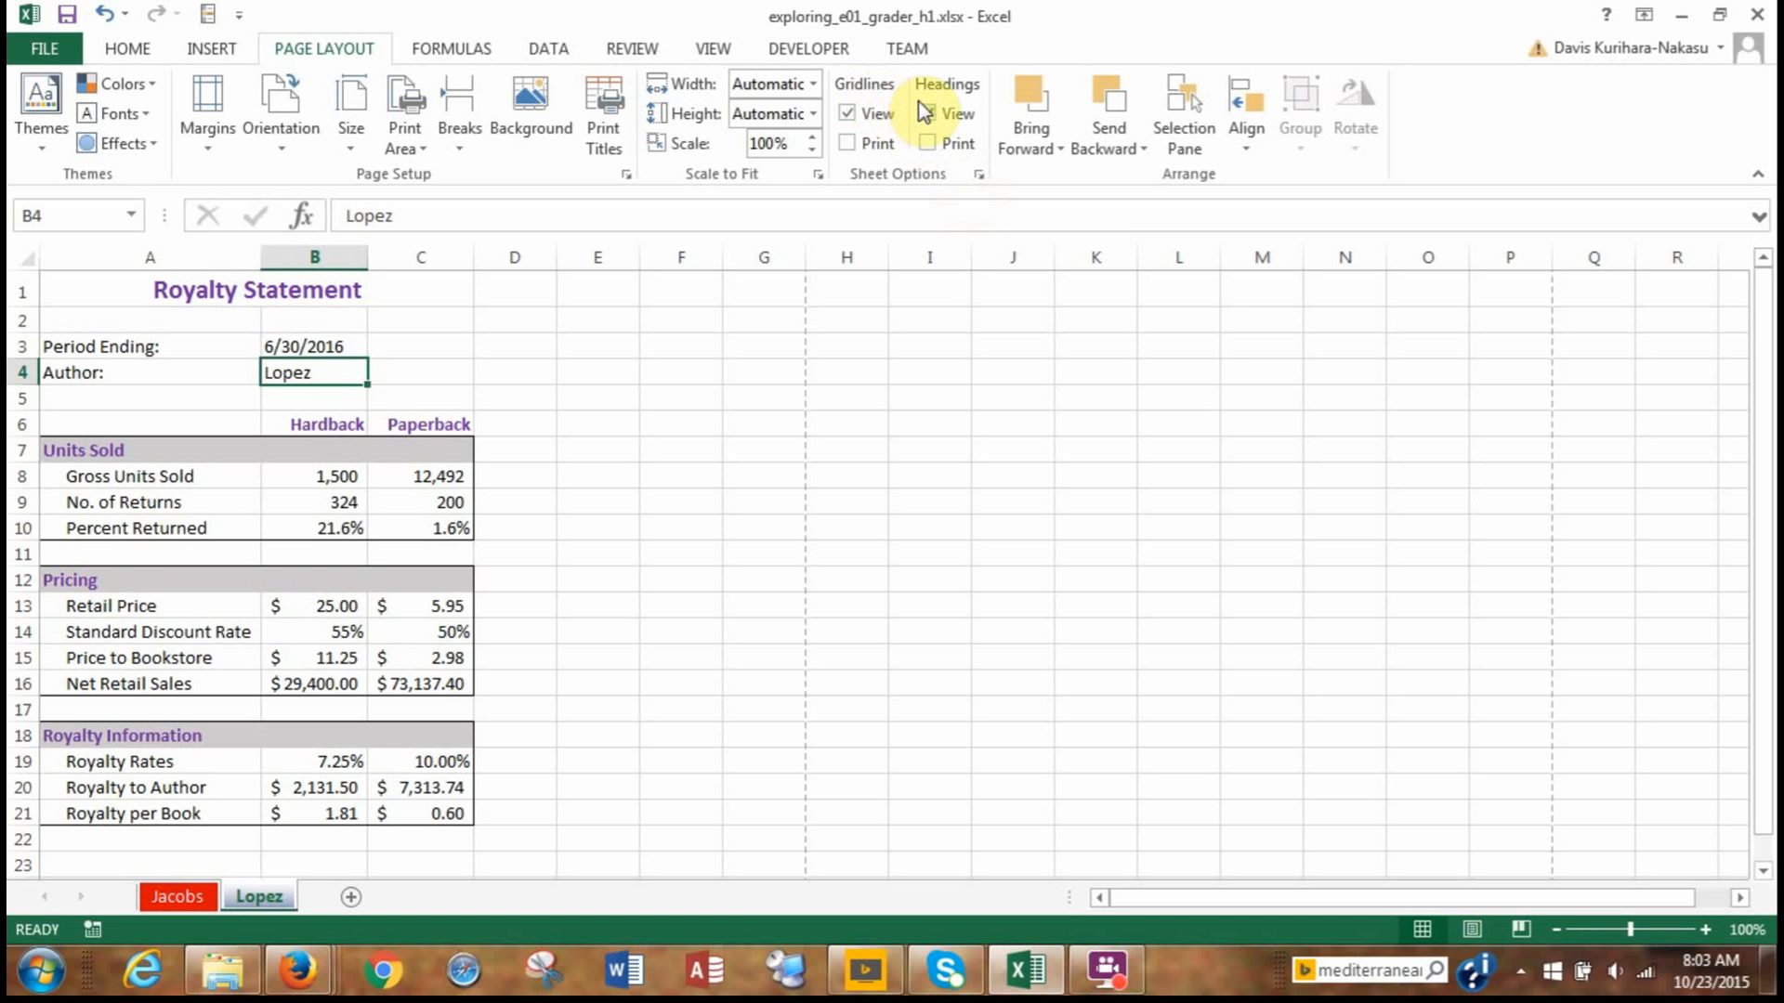
pyautogui.click(848, 147)
pyautogui.click(928, 144)
pyautogui.click(181, 906)
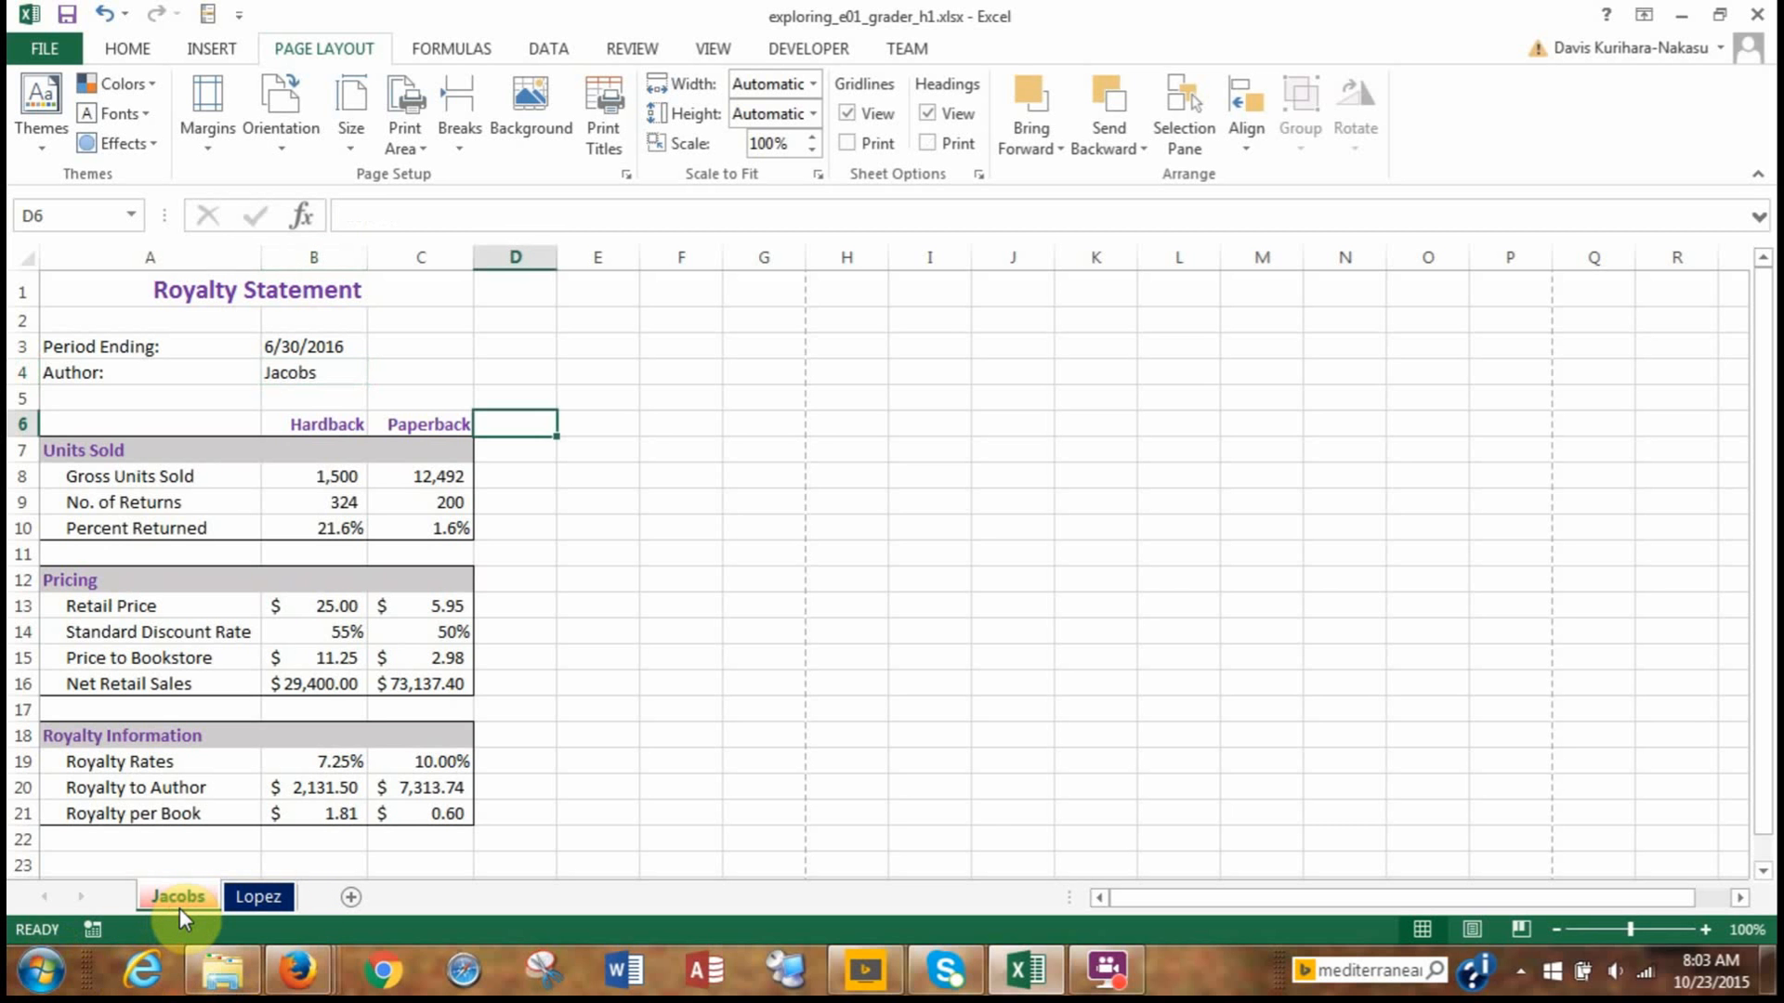
pyautogui.click(248, 899)
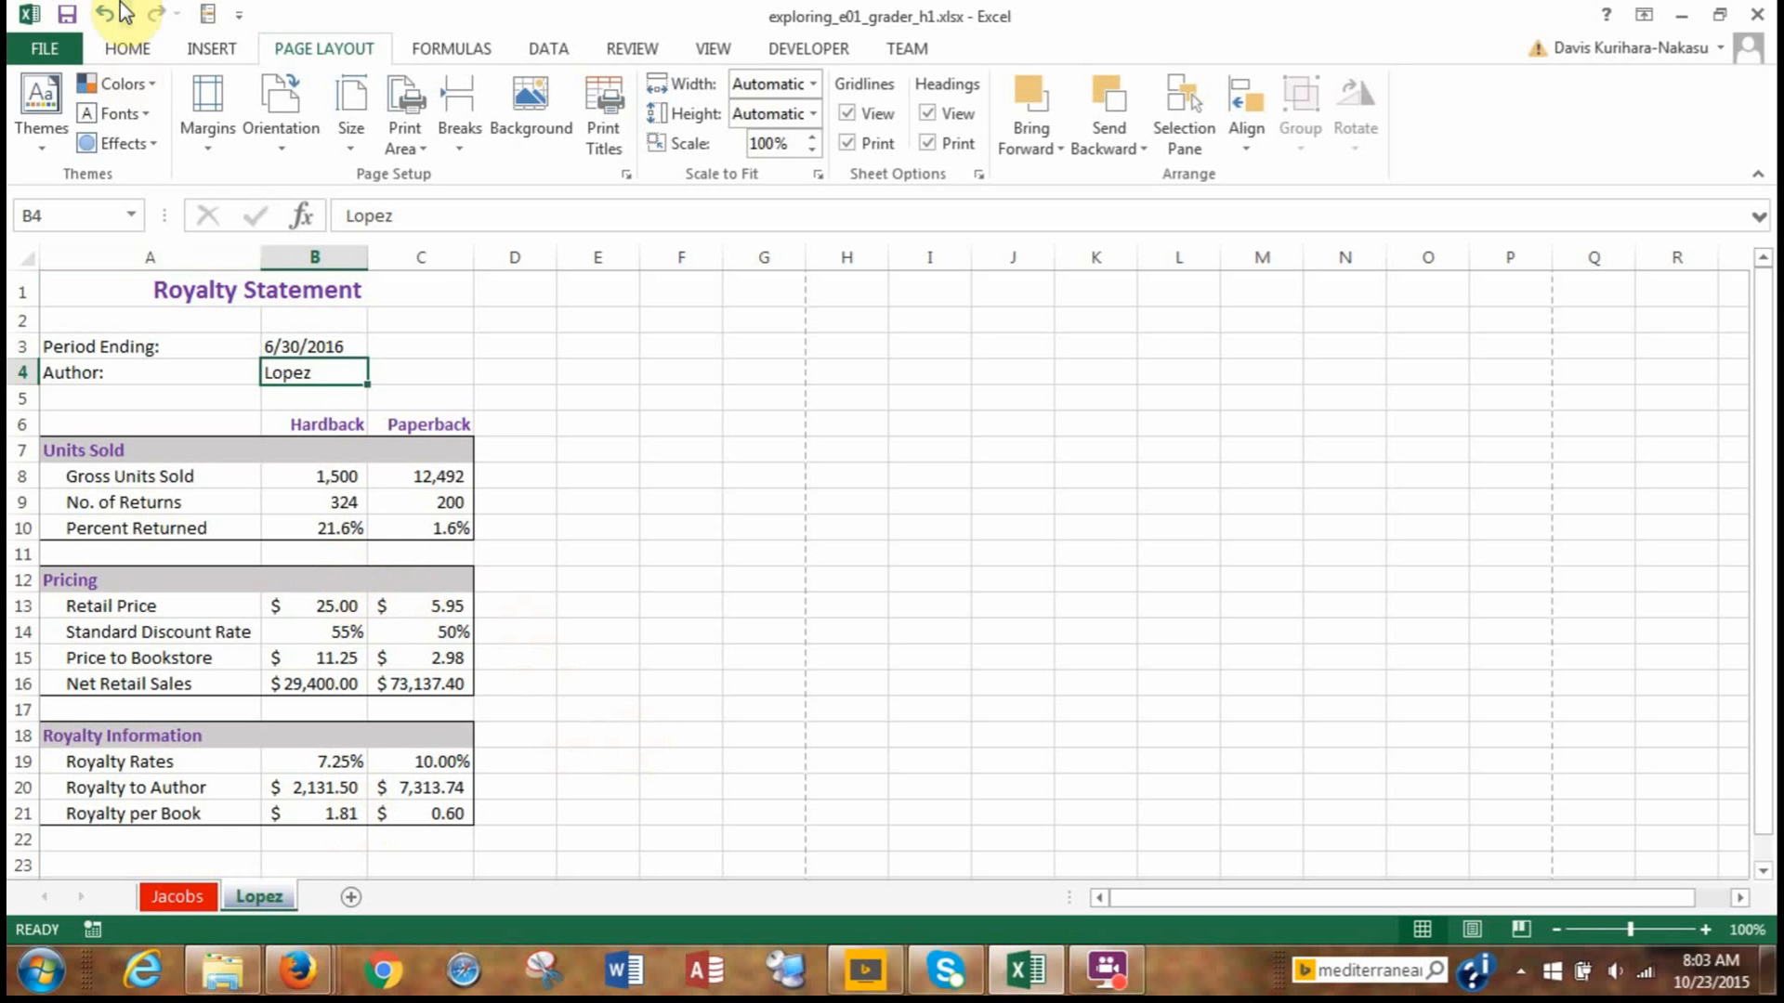
# Save the workbook under its existing name.
pyautogui.click(68, 53)
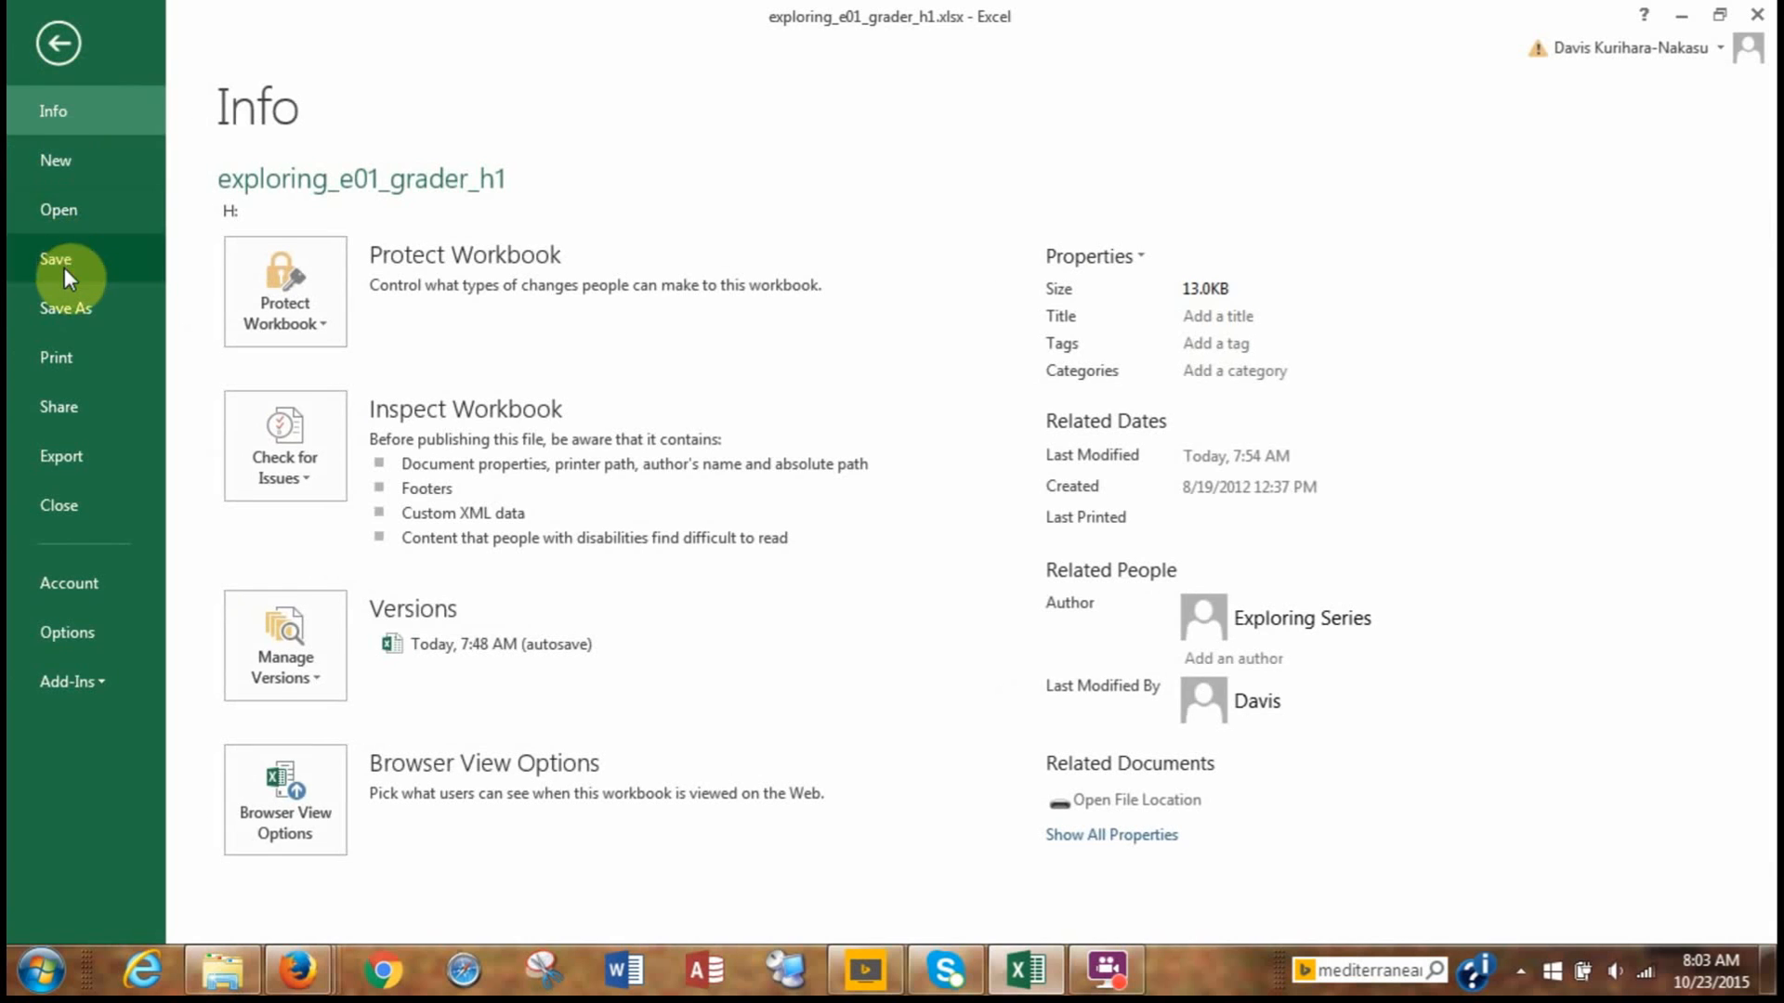
pyautogui.click(64, 267)
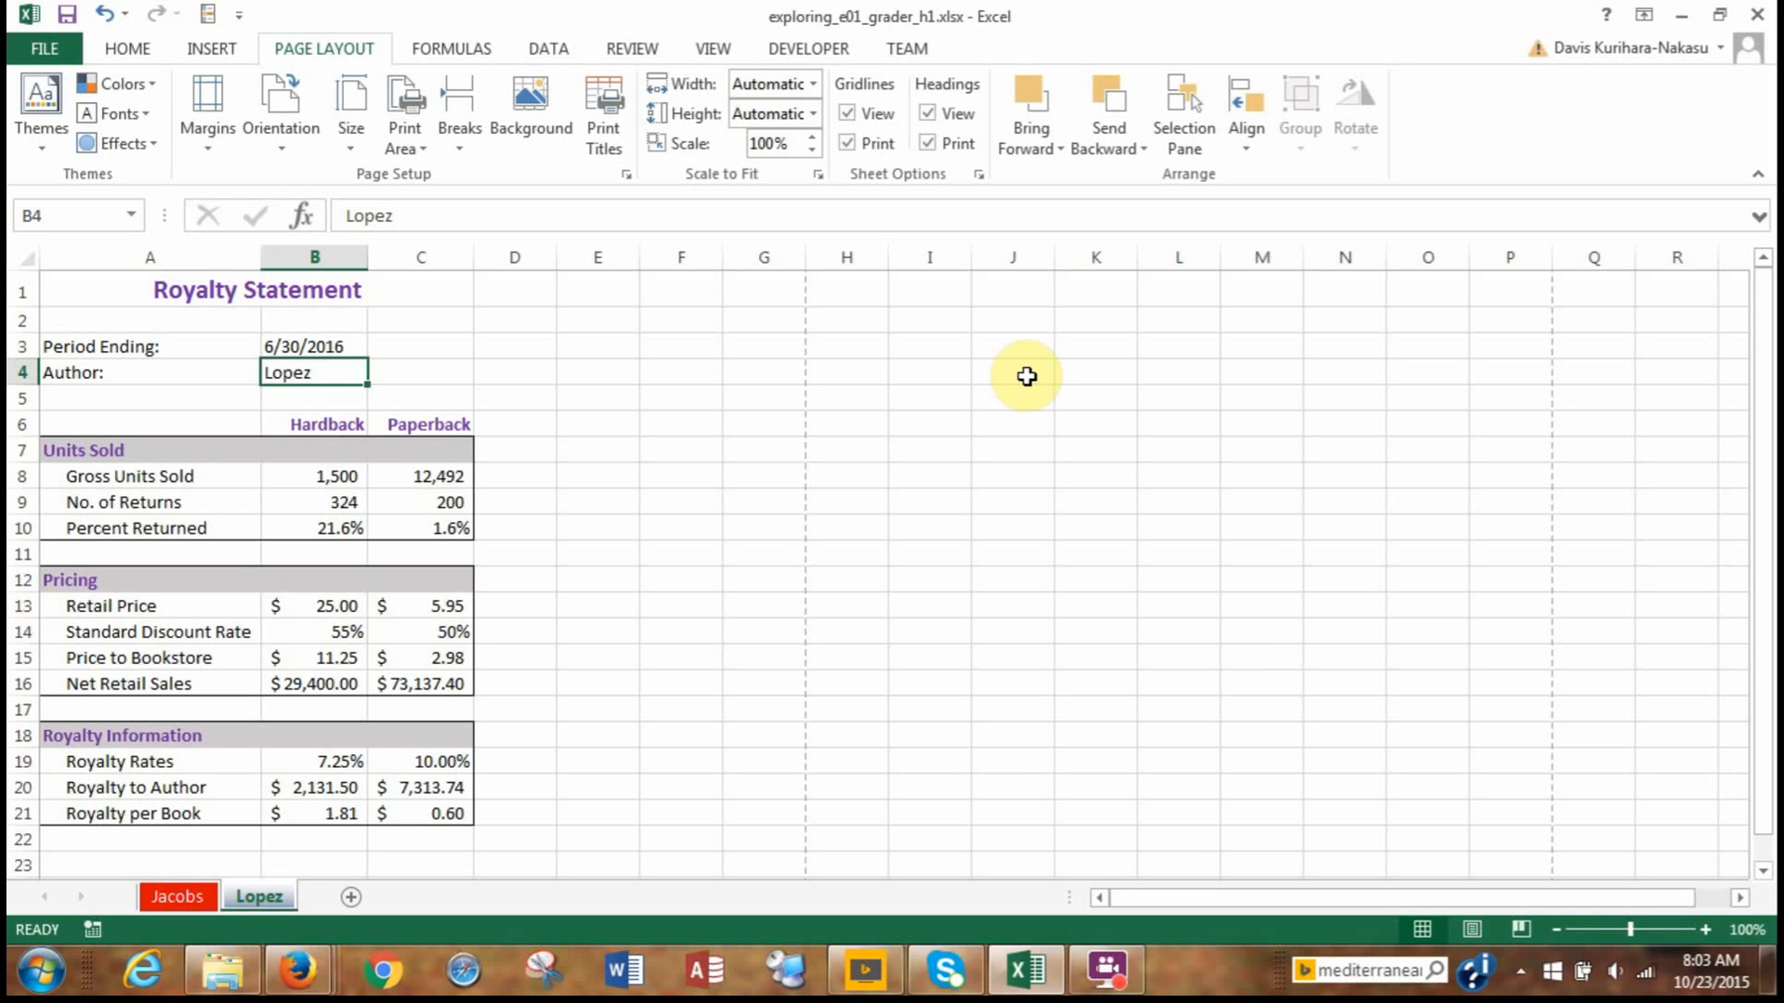
pyautogui.click(1107, 971)
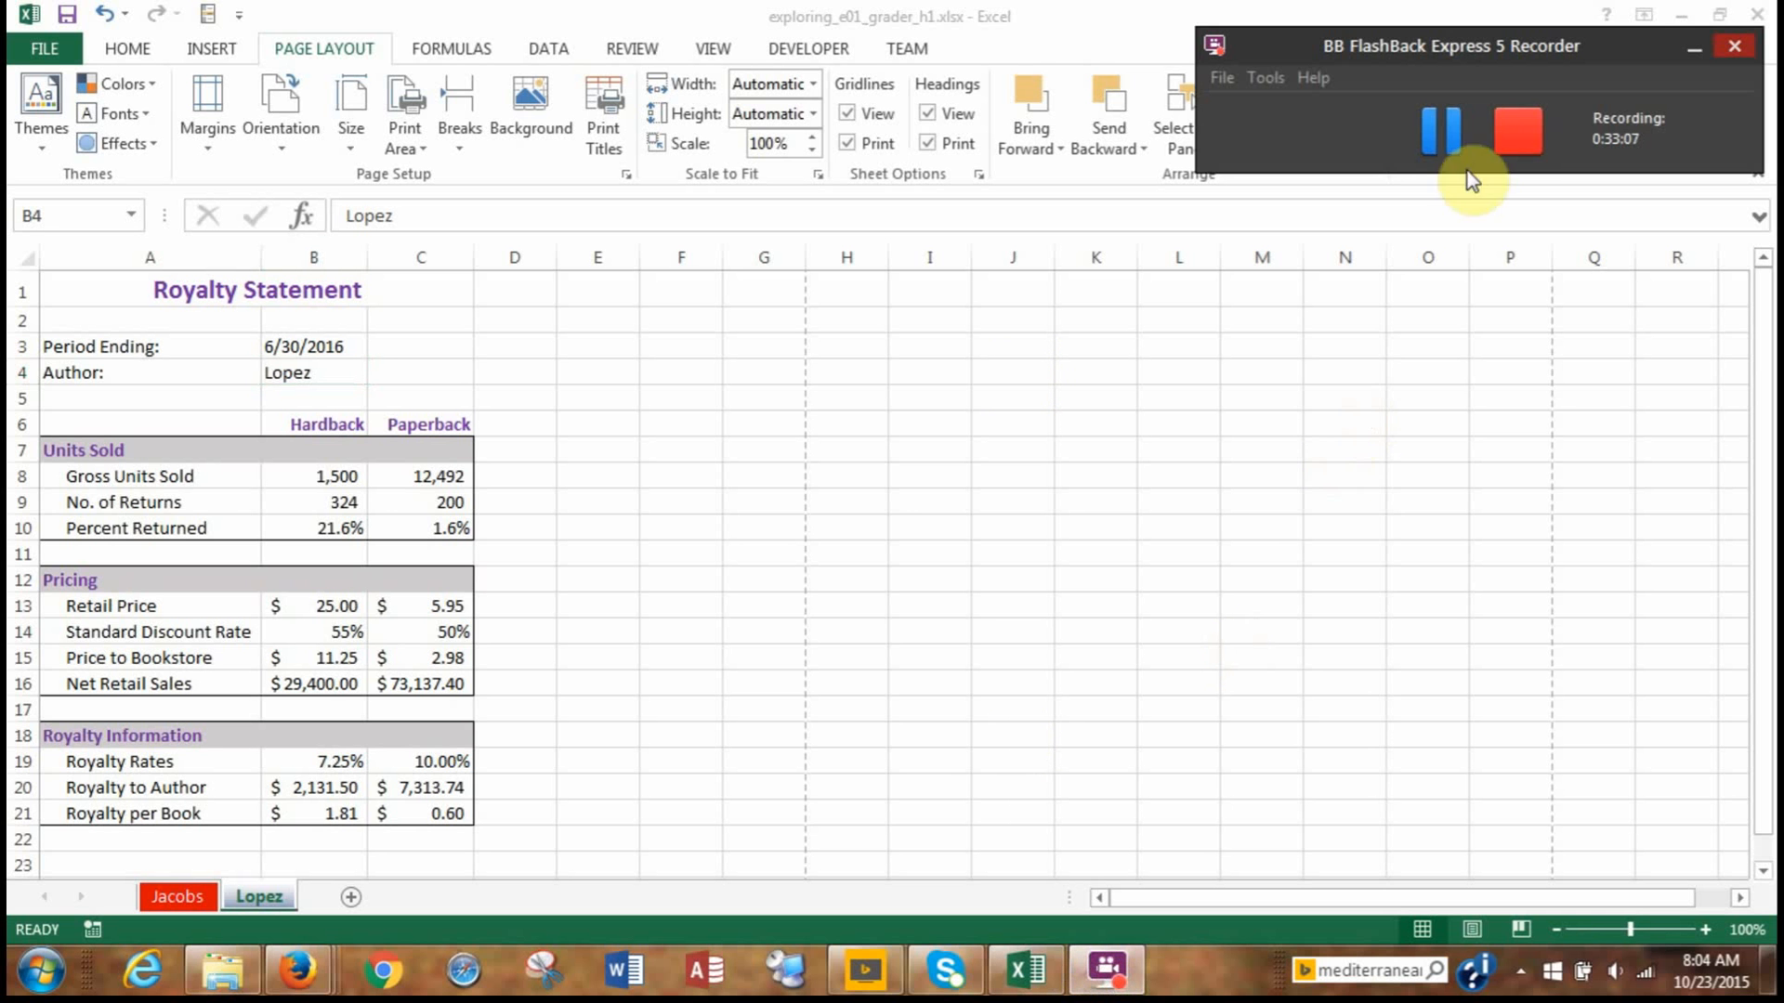
pyautogui.click(1451, 131)
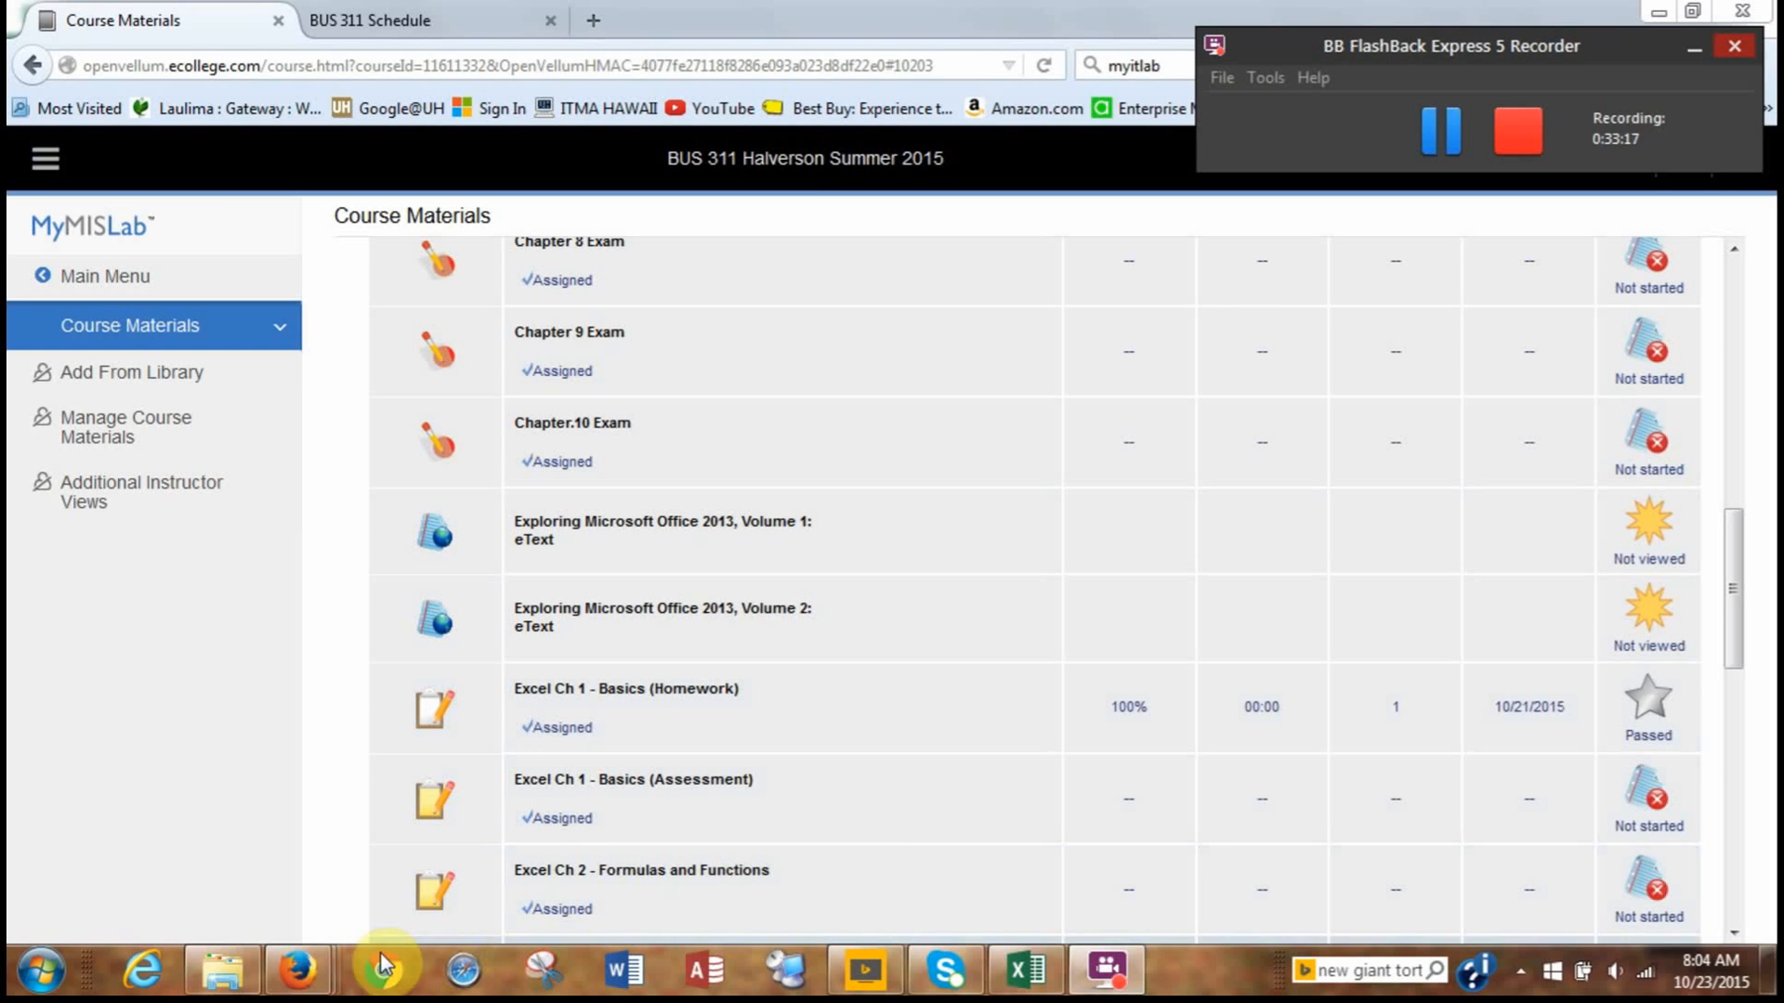
# Switch to the Excel Ch 1 - Basics (Homework) window in Firefox and open the form for uploading the completed file.
pyautogui.moveTo(299, 987)
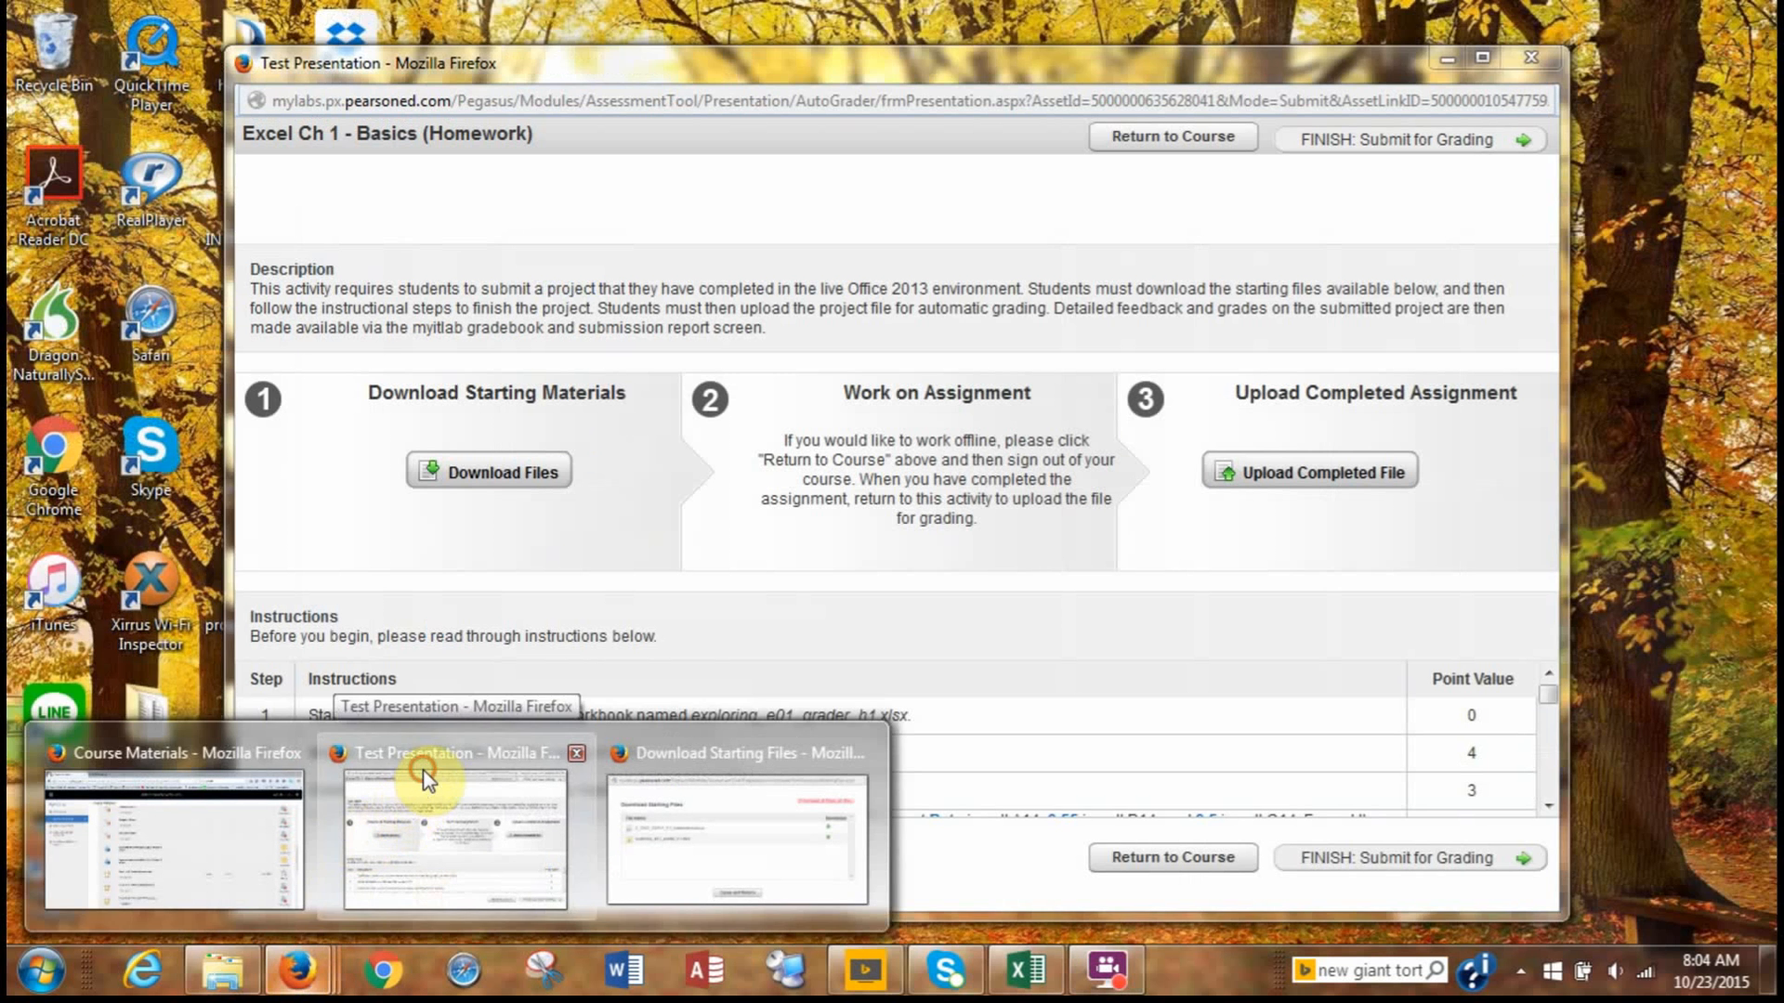
pyautogui.click(420, 790)
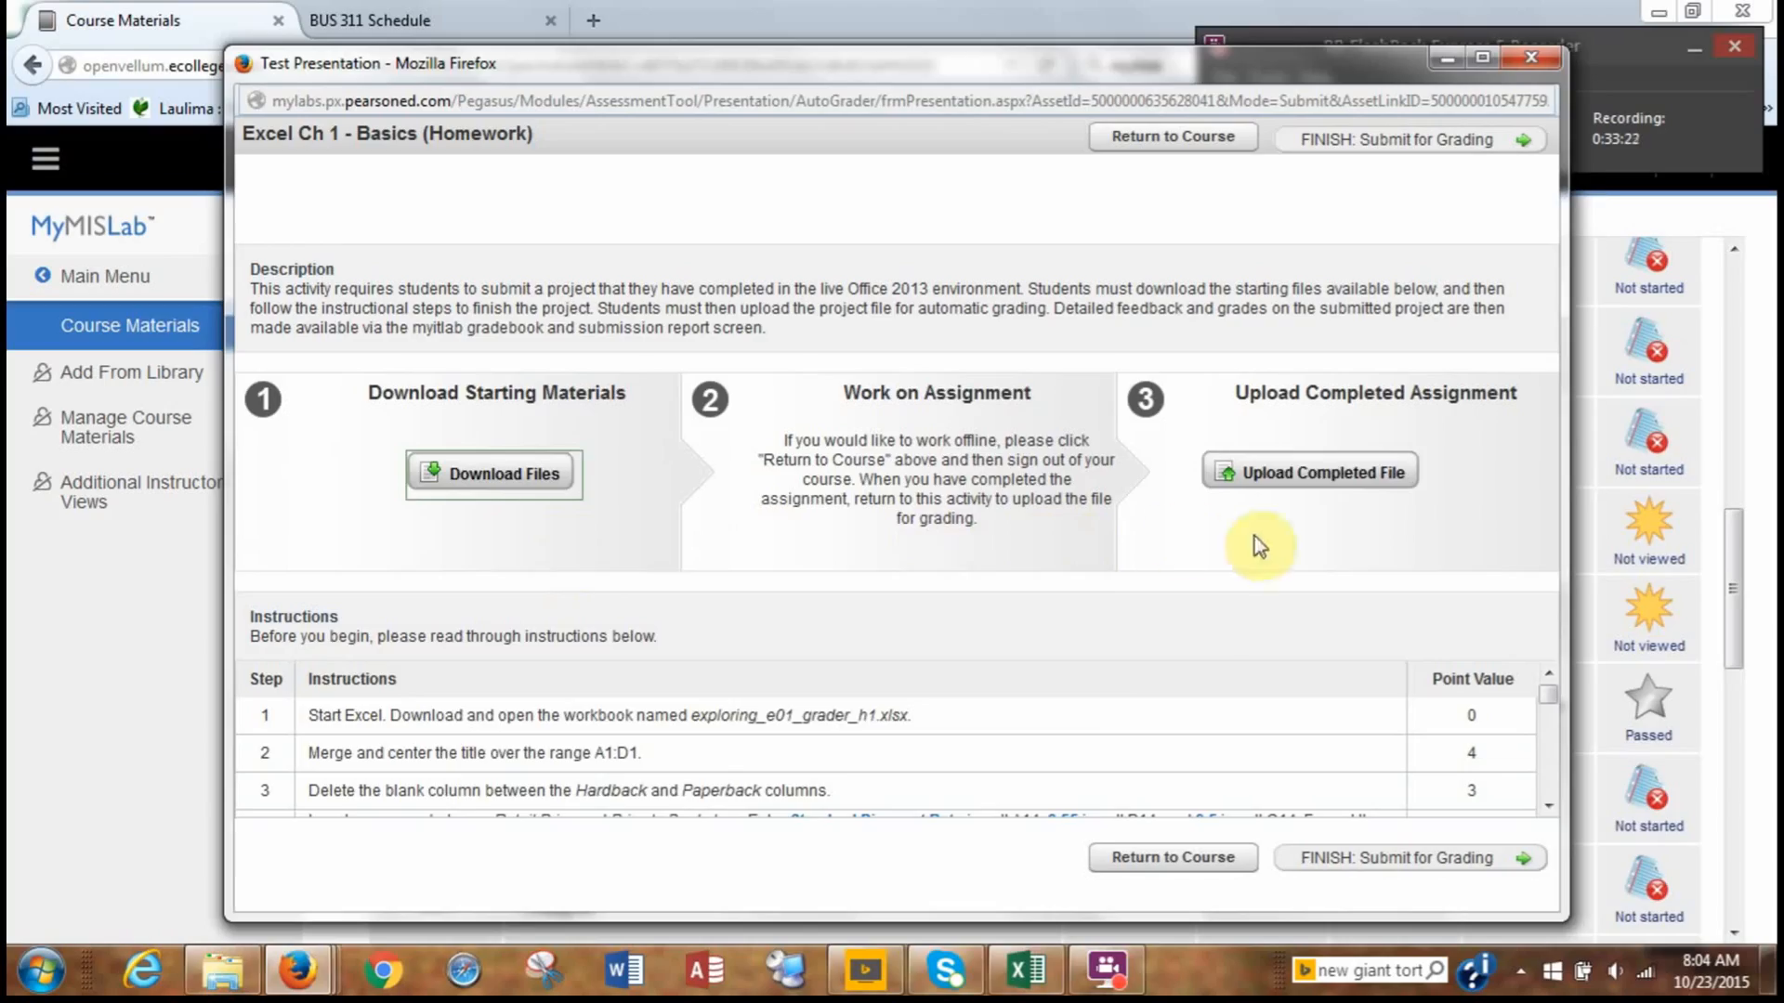
pyautogui.click(1319, 474)
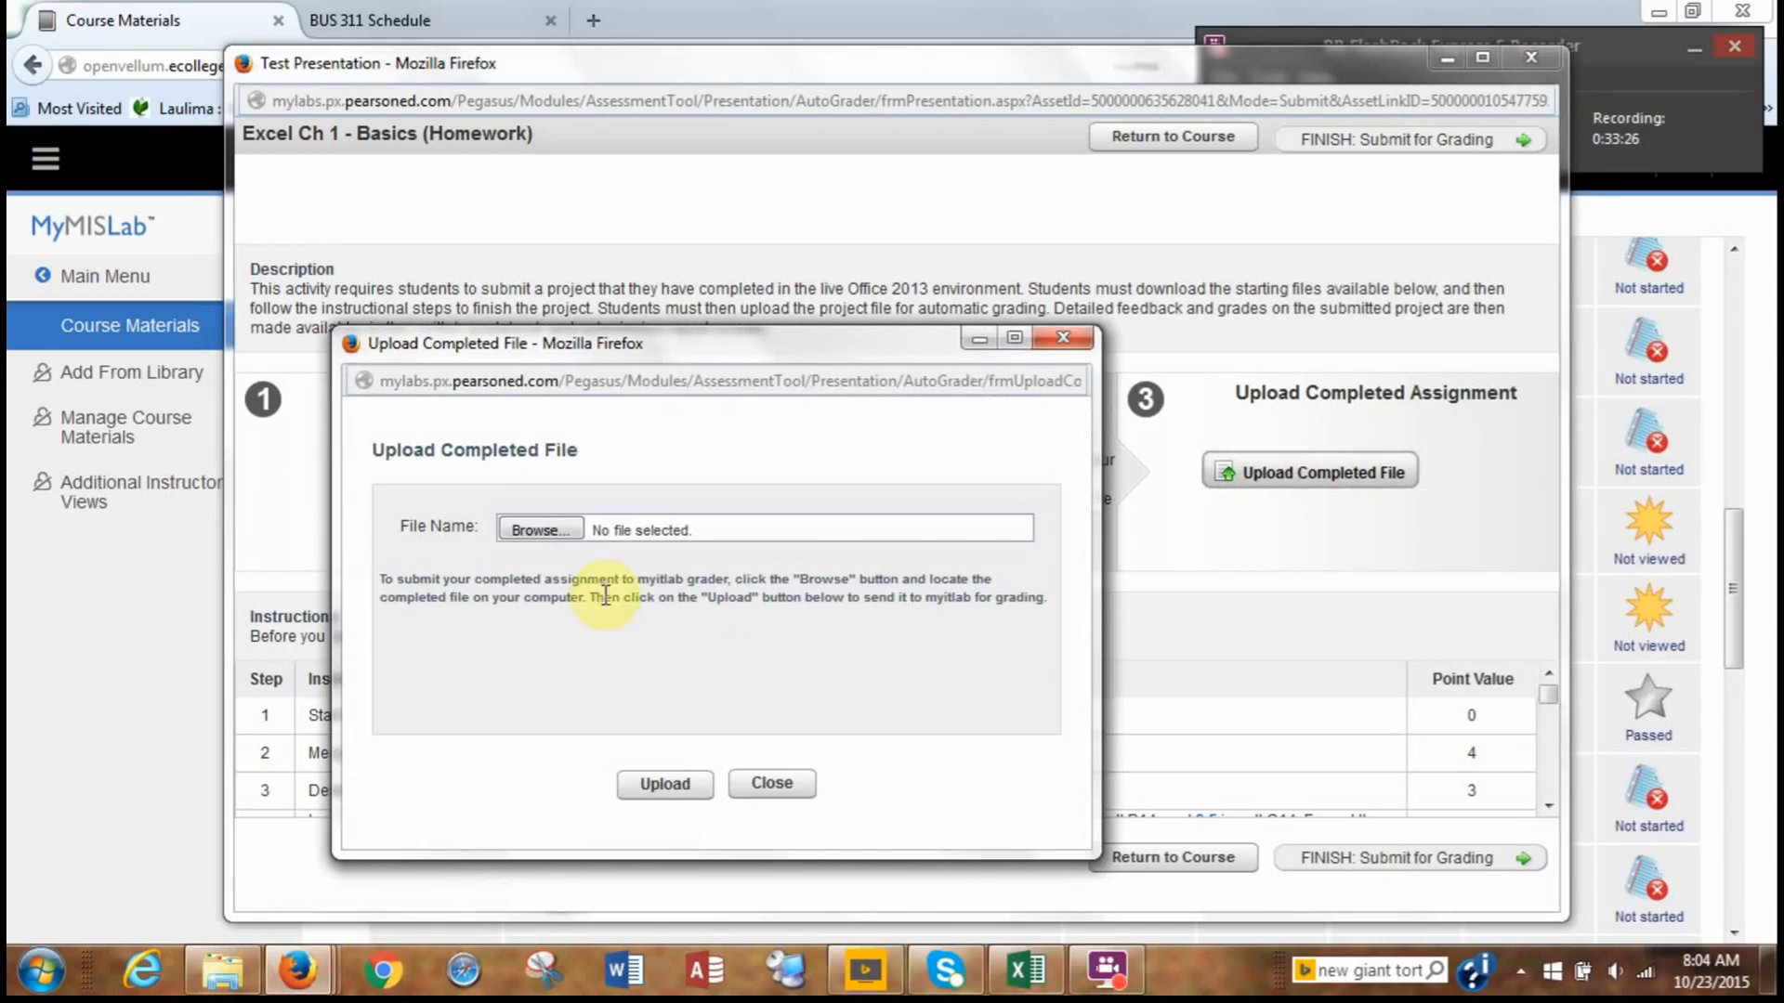
# Choose exploring_e01_grader_h1.xlsx from the root of drive TLR008 (H:) as the completed file.
pyautogui.click(526, 532)
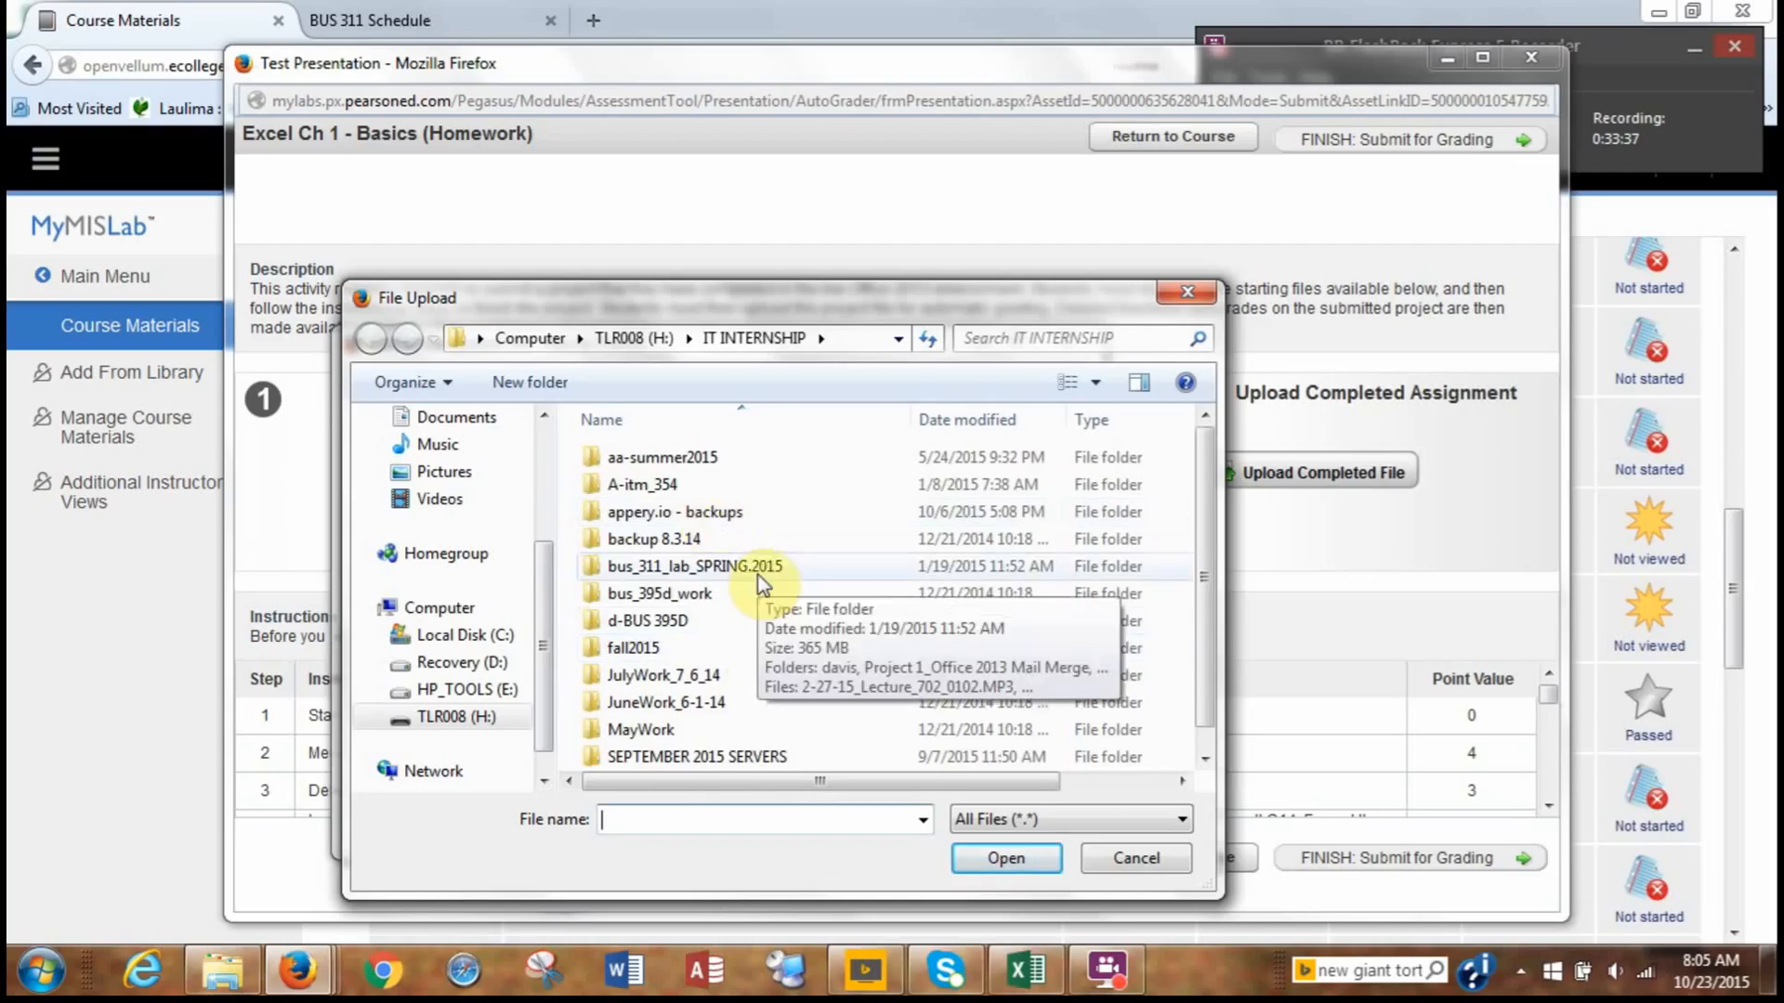
pyautogui.scroll(-1, 760, 581)
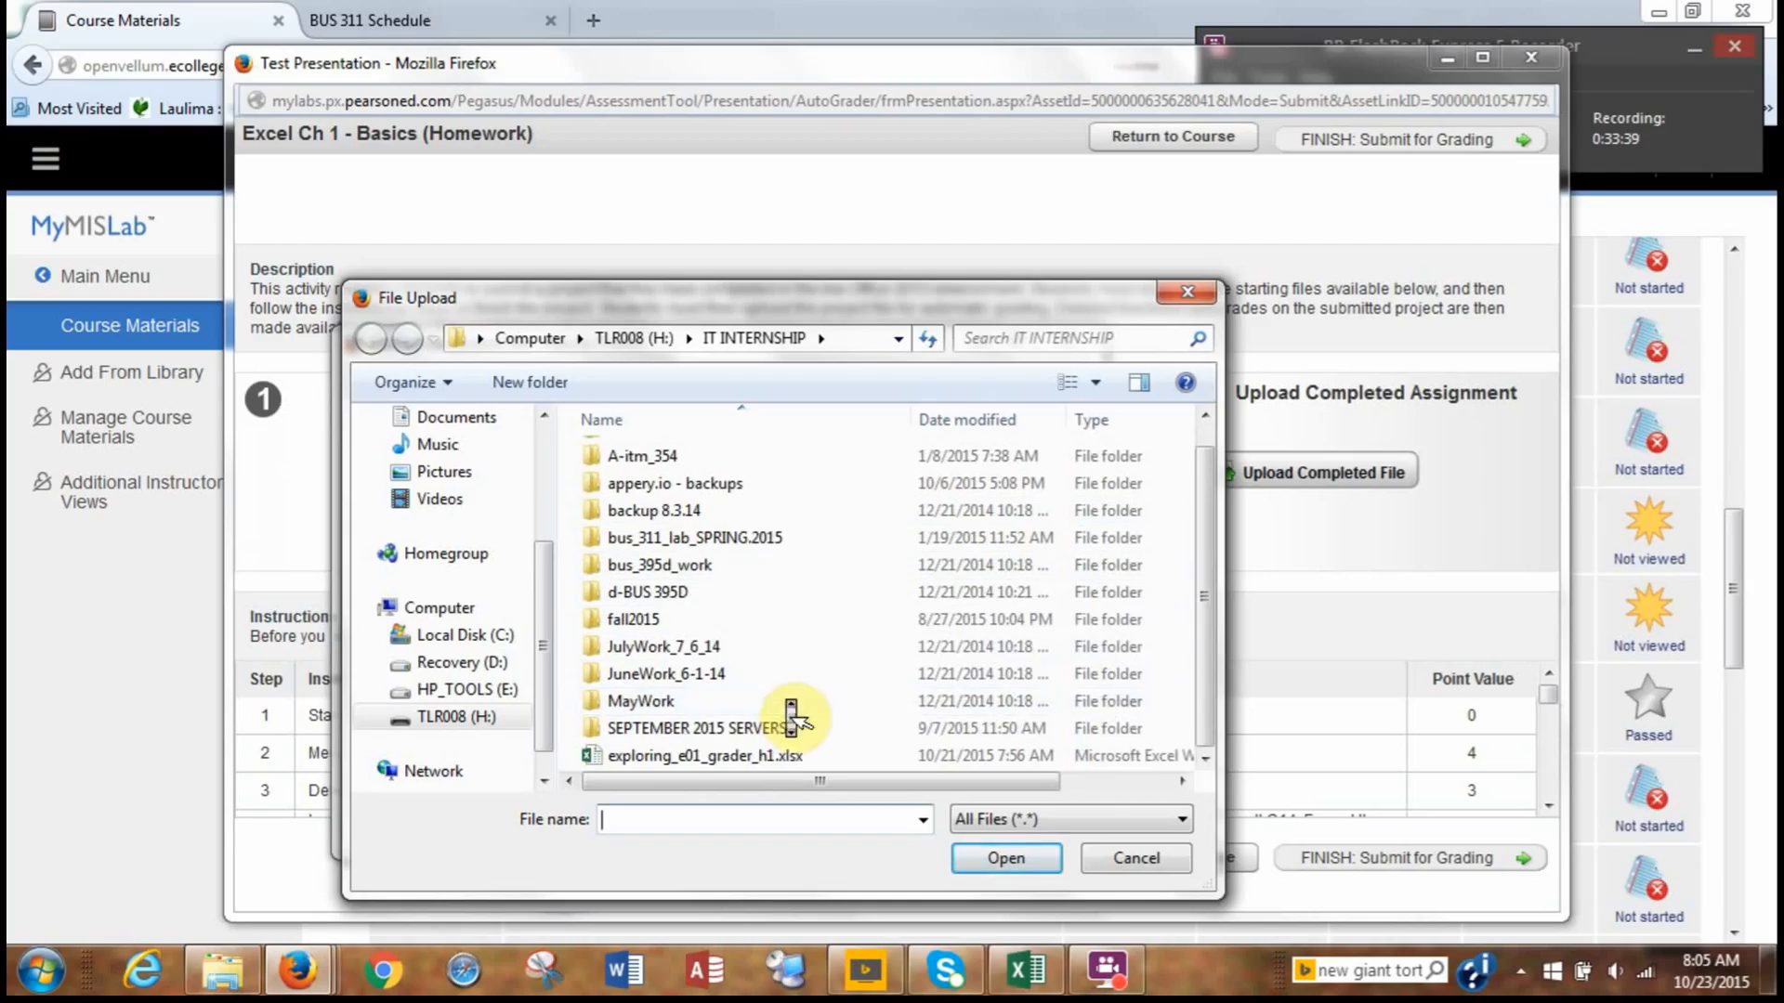
pyautogui.click(608, 340)
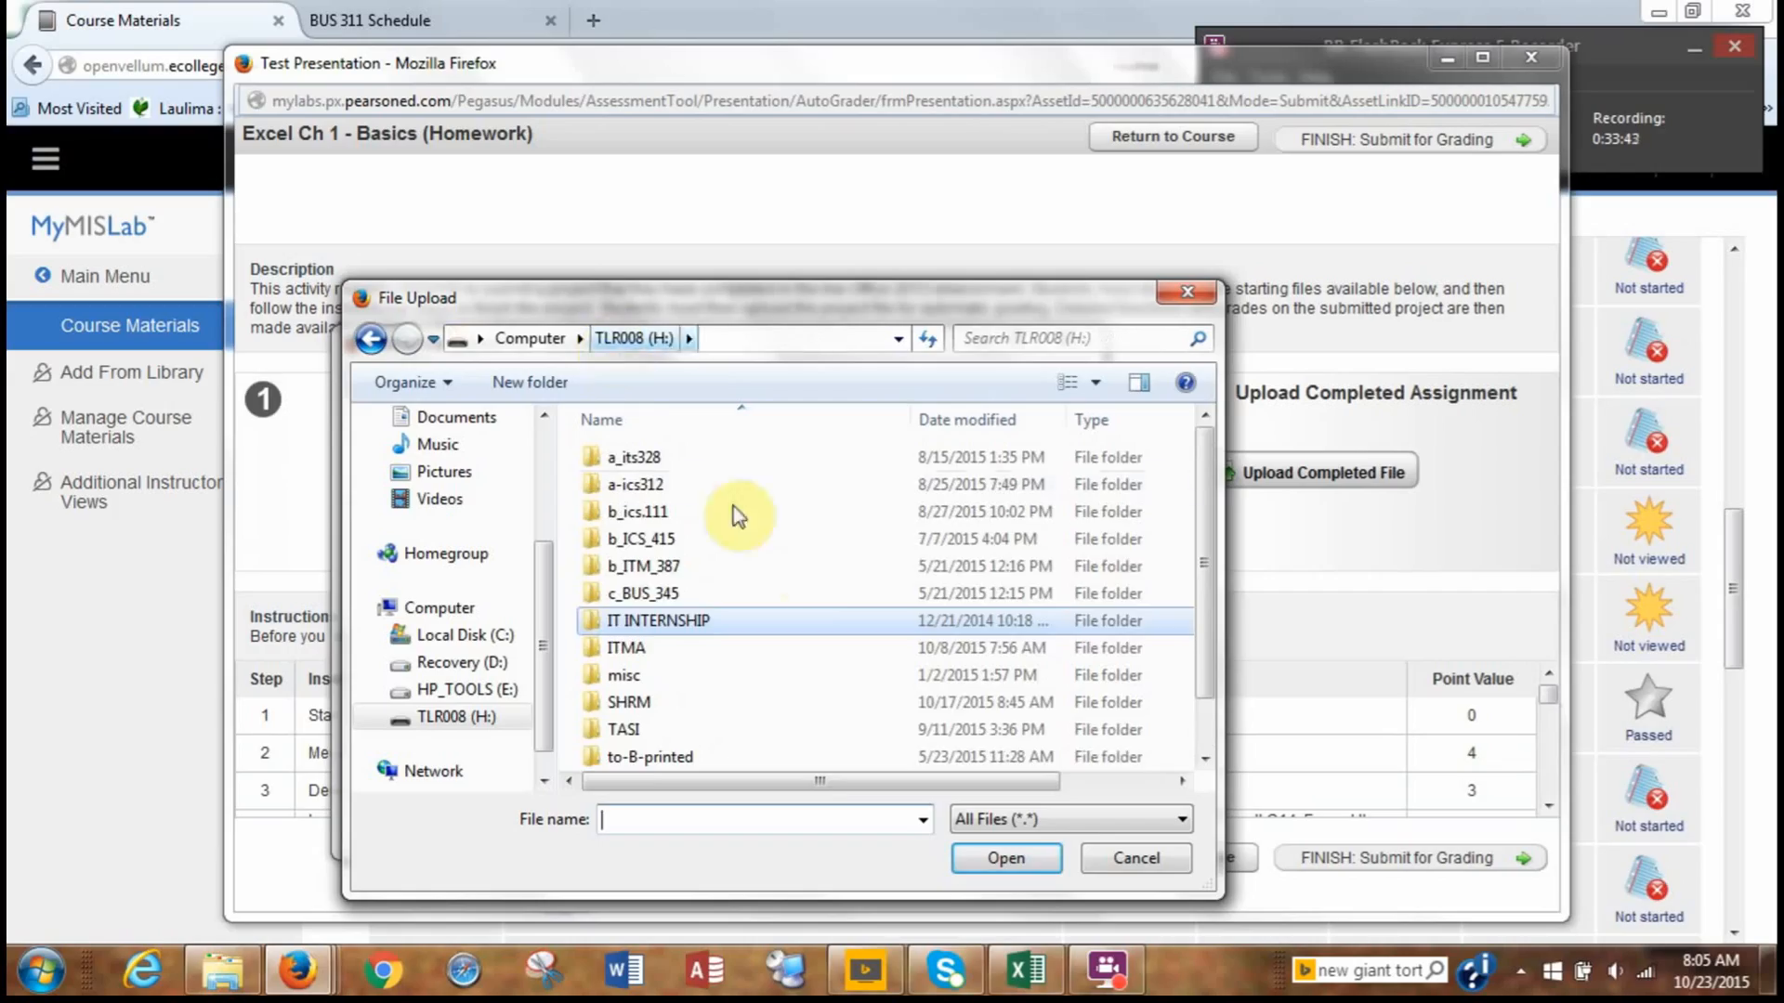
pyautogui.scroll(-1, 816, 592)
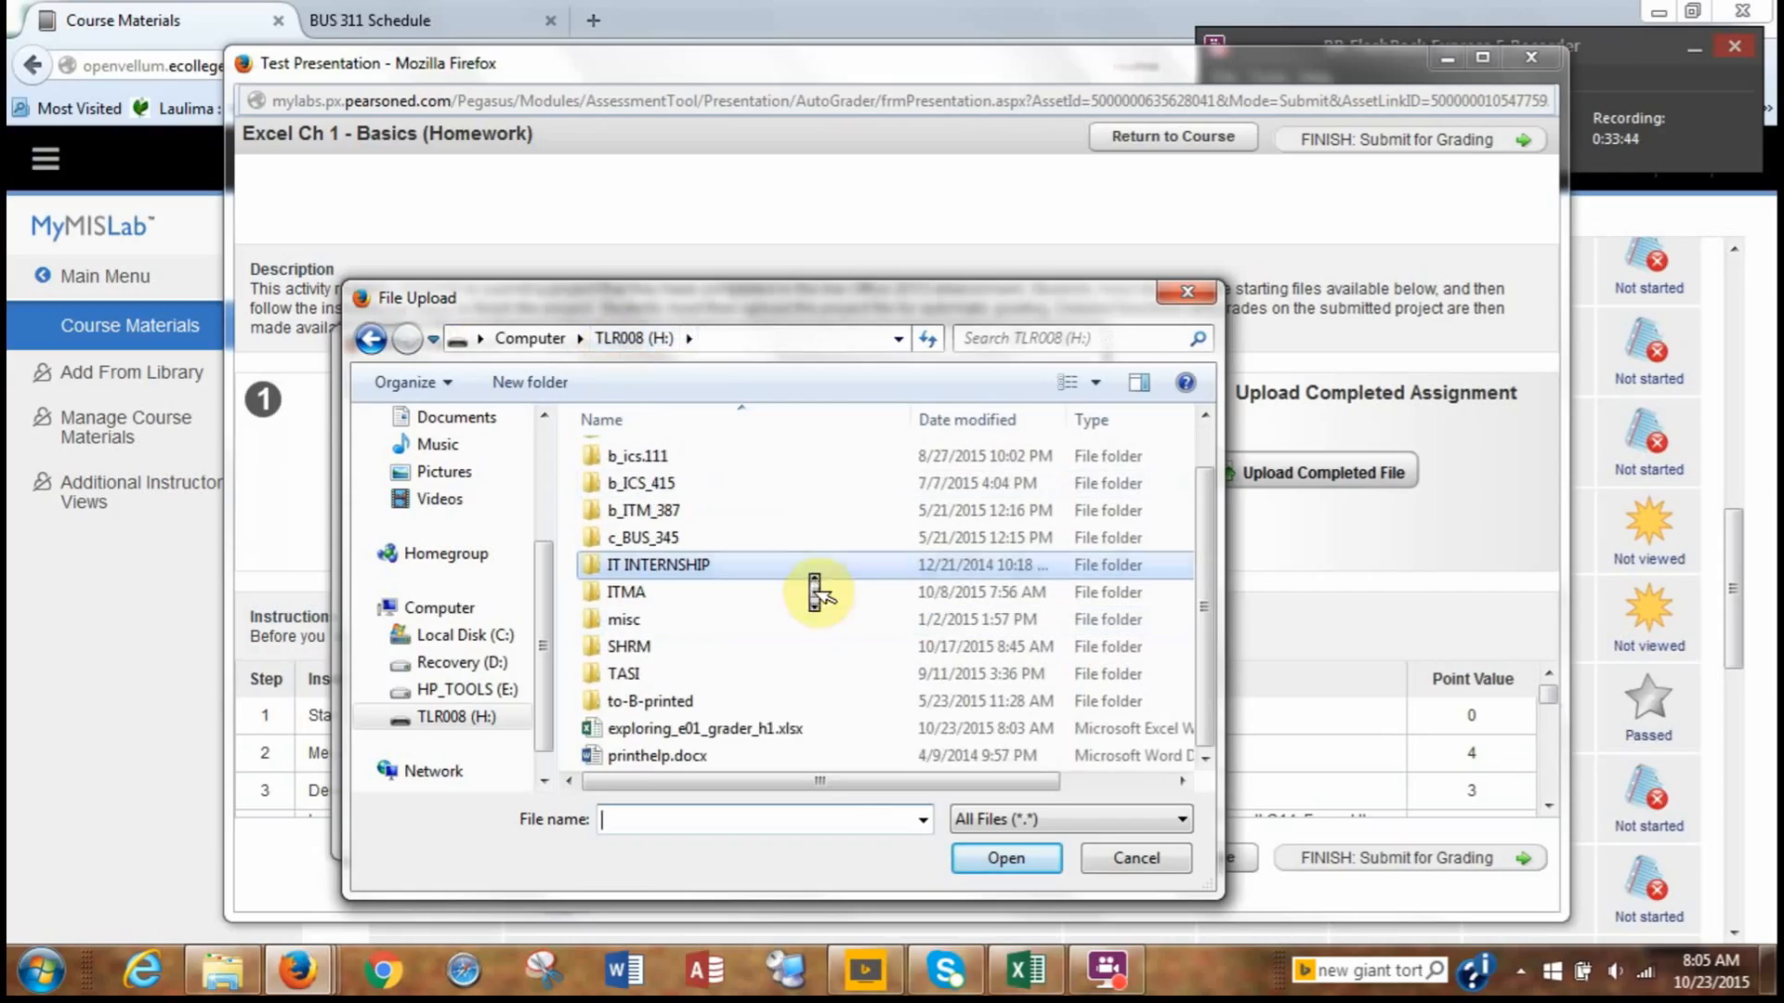
pyautogui.click(749, 734)
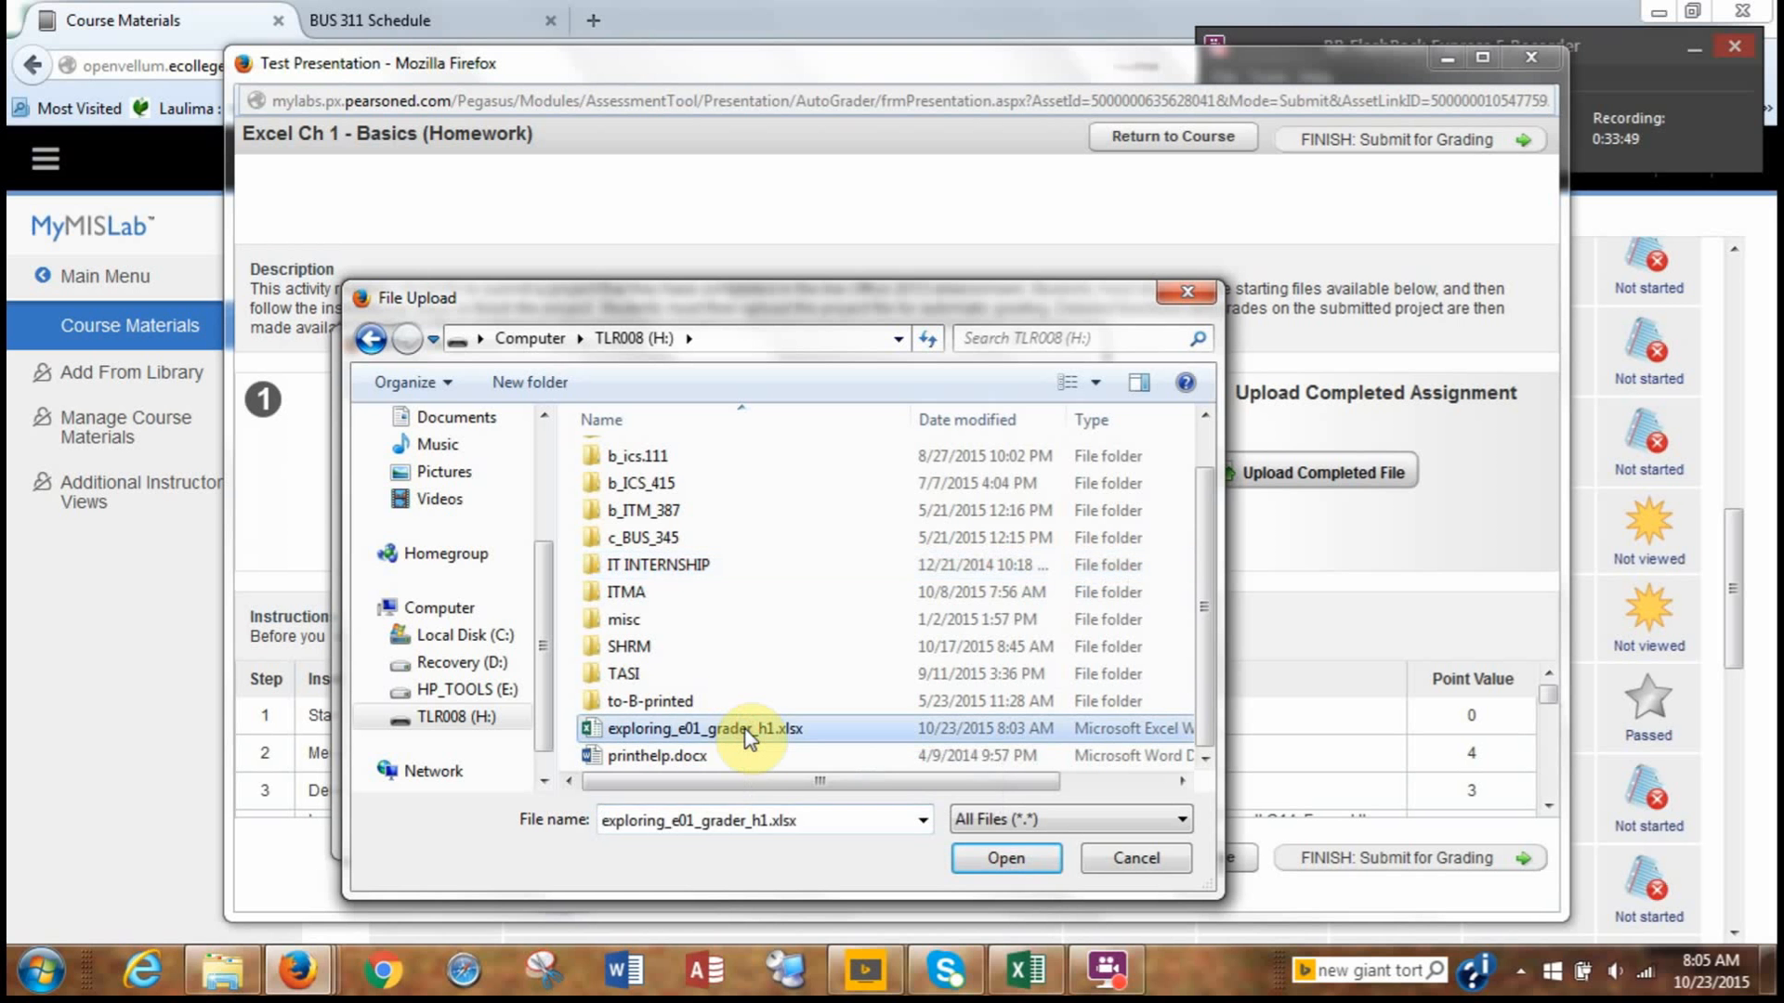
pyautogui.click(985, 857)
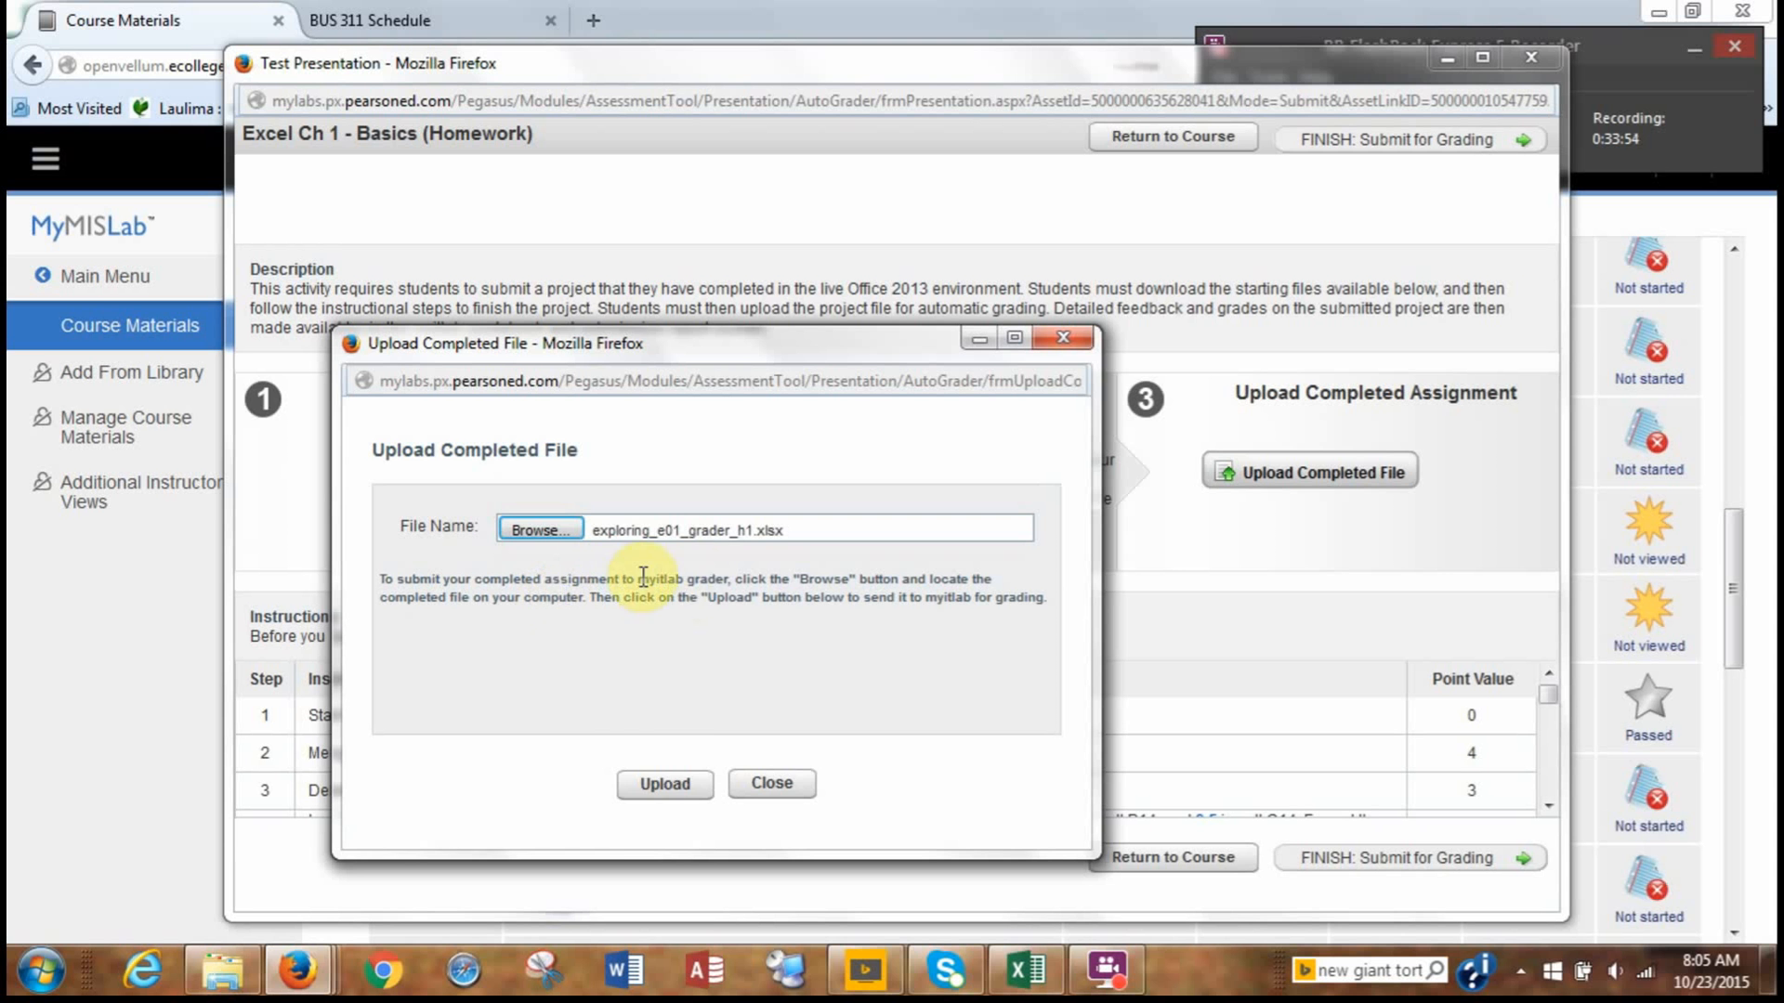
# Upload the chosen workbook and submit the homework for grading, finishing back at the course materials.
pyautogui.click(667, 788)
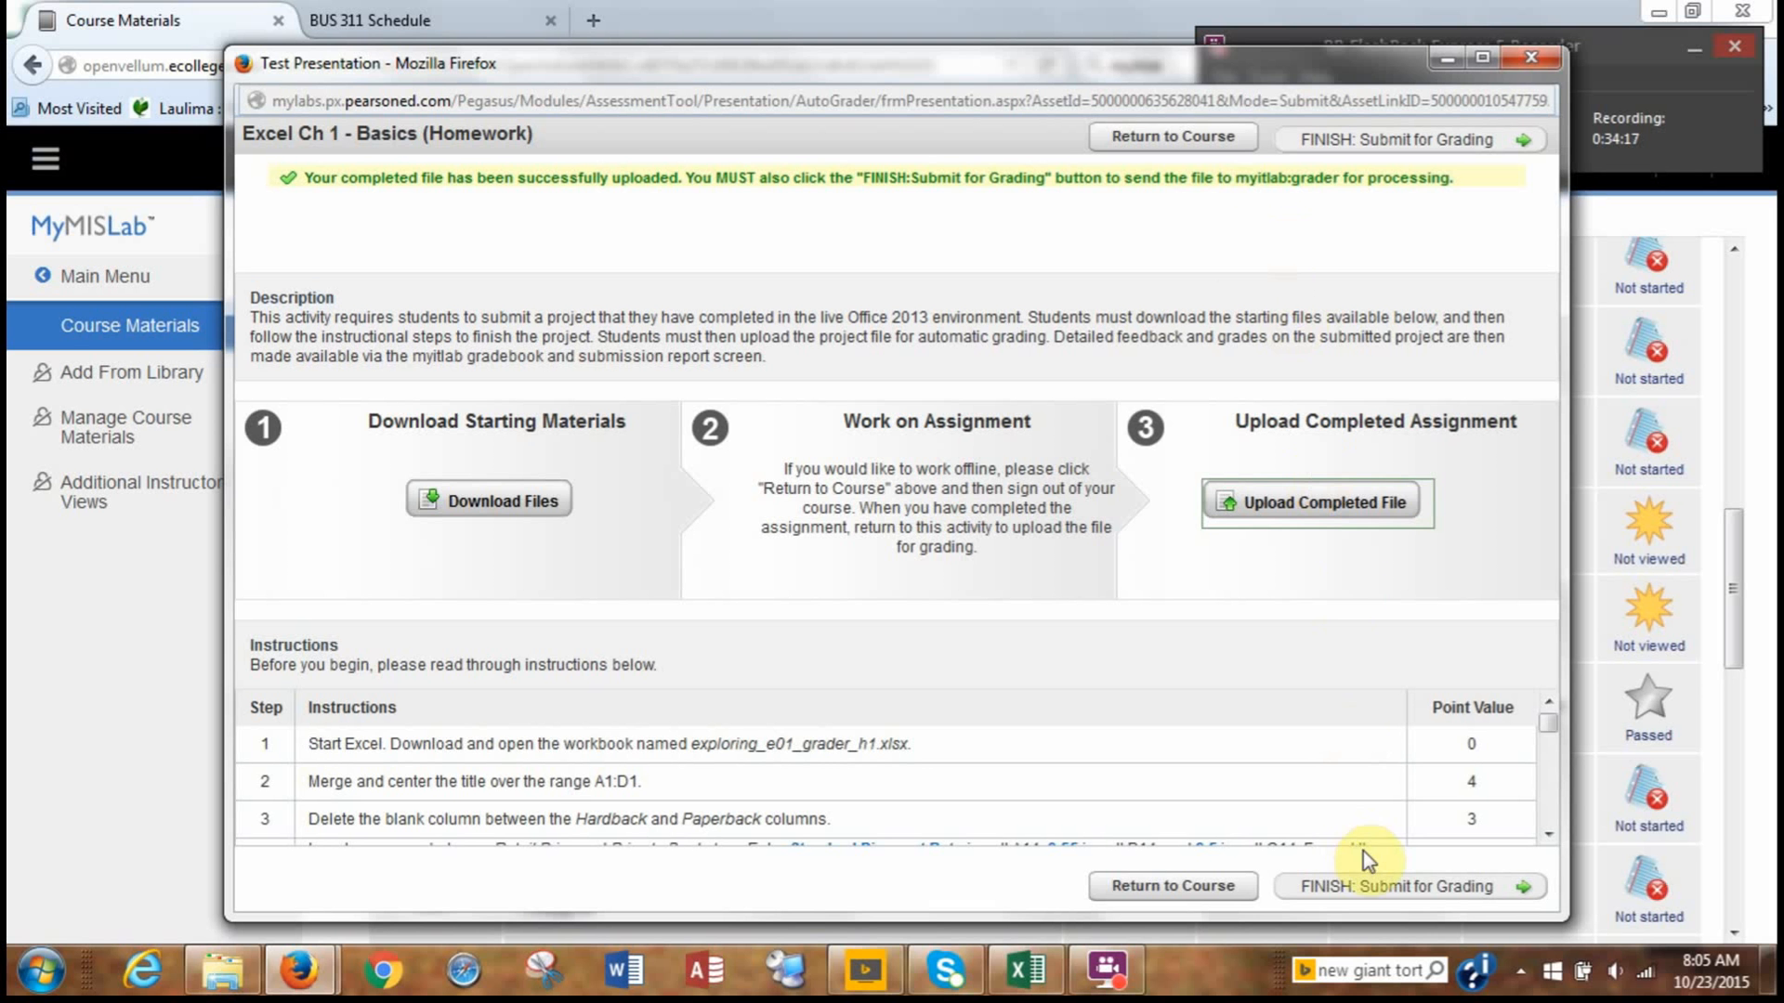
pyautogui.click(1379, 887)
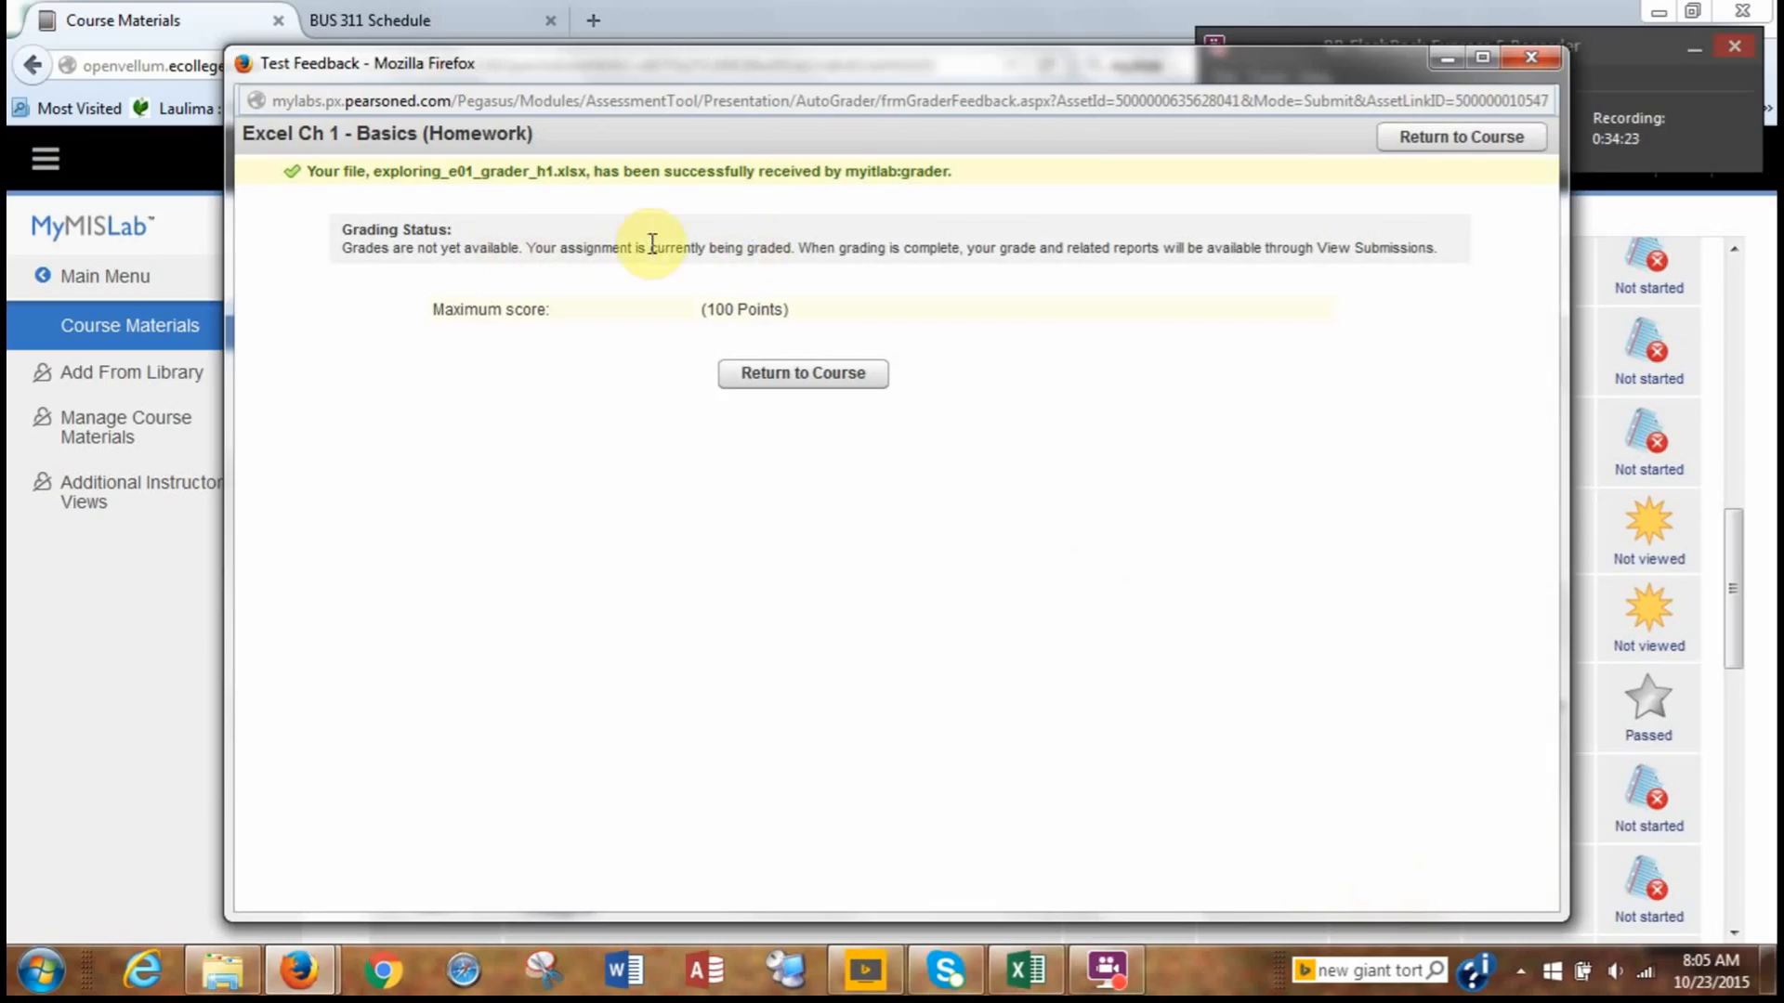
pyautogui.click(1437, 145)
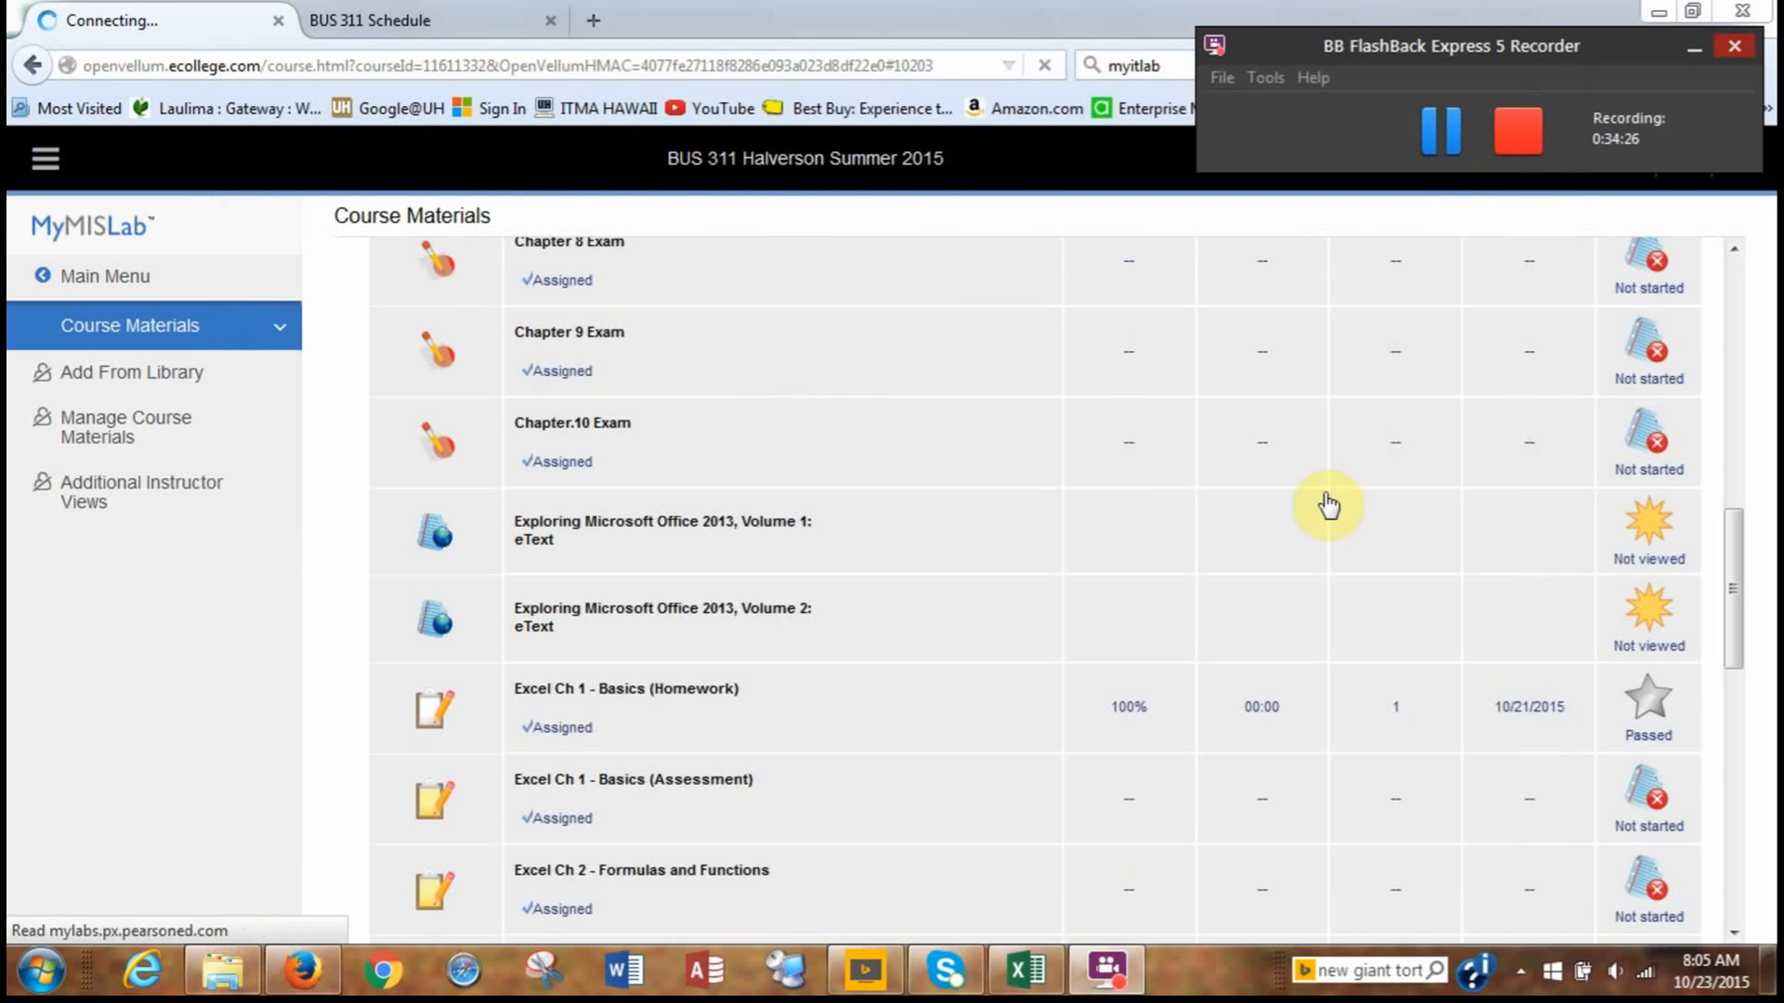